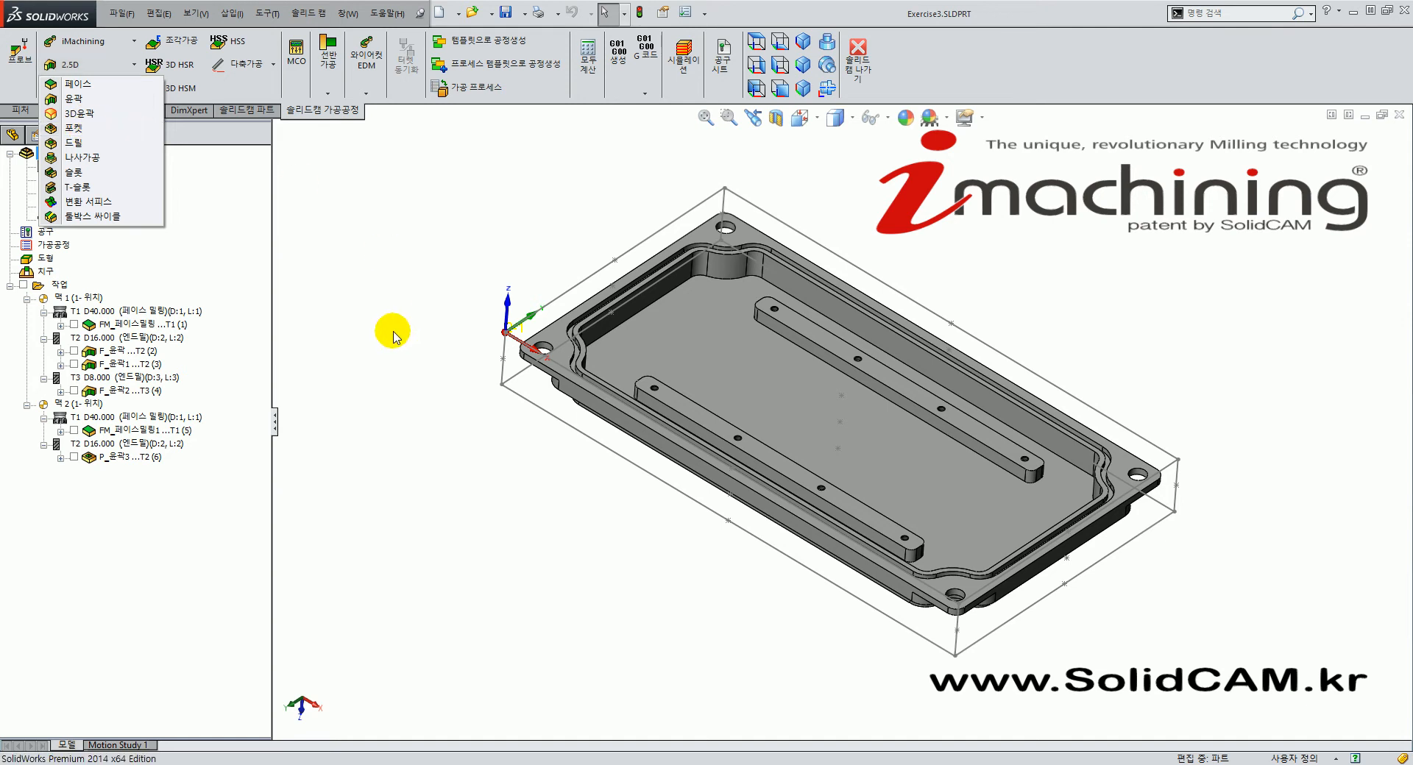
Switch to the isometric view and toggle the P_윤곽3 pocket toolpath on and off.
click(385, 306)
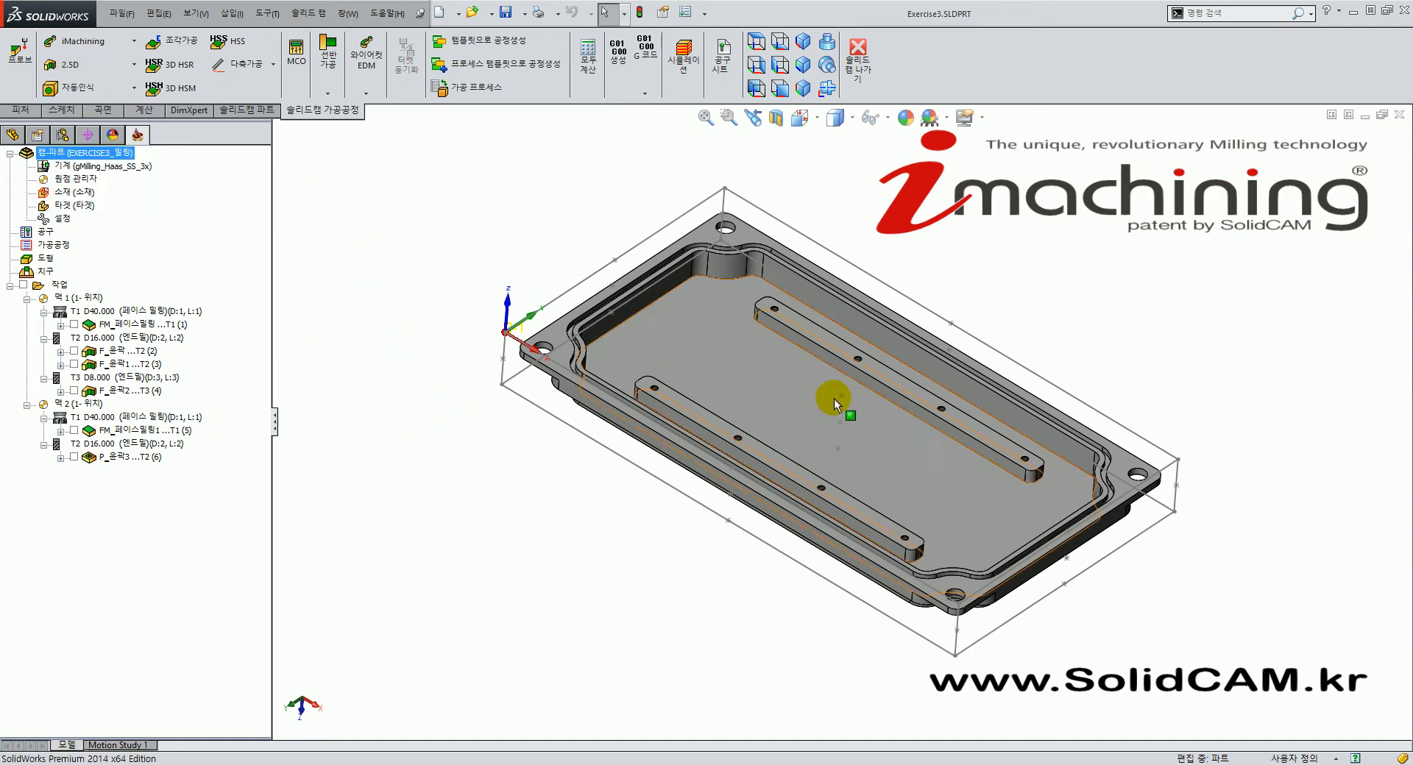
click(802, 40)
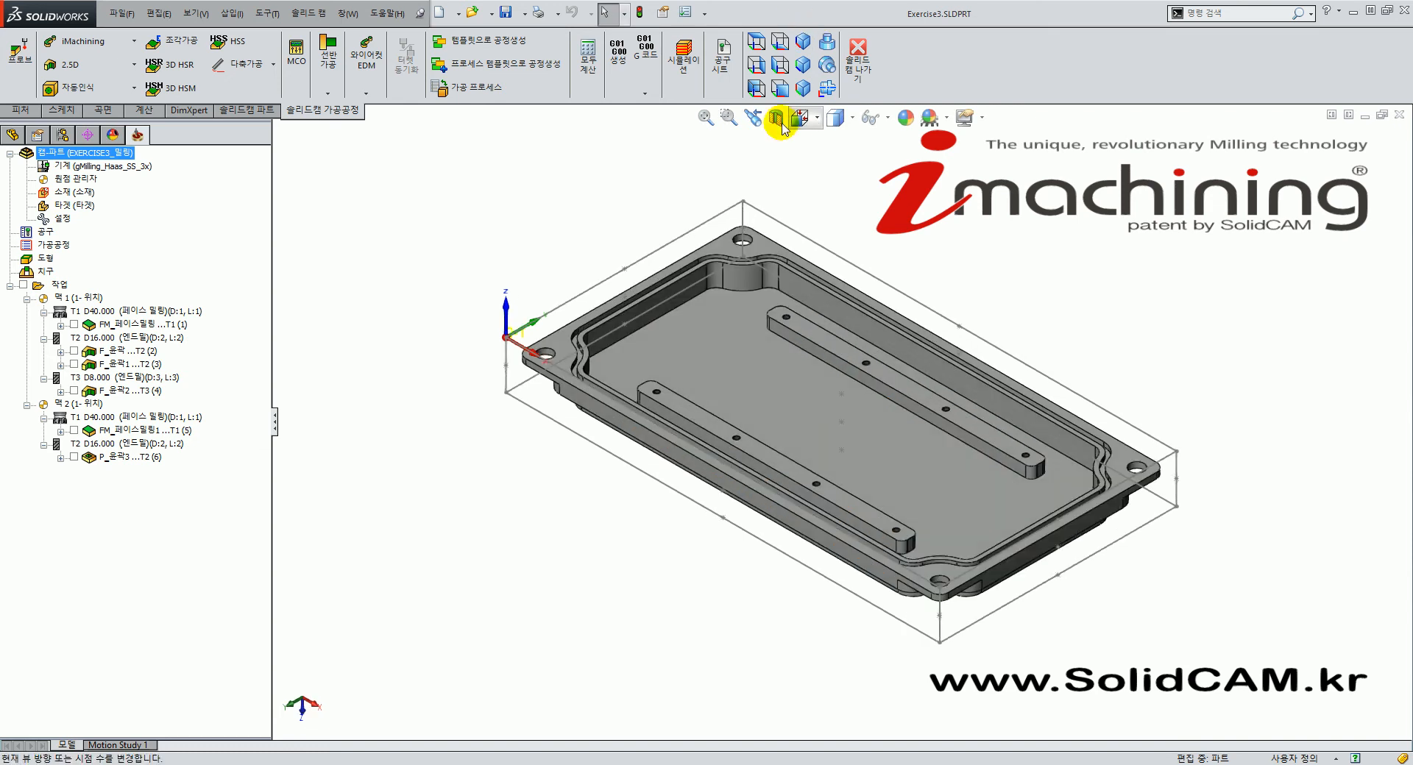
click(121, 457)
click(73, 457)
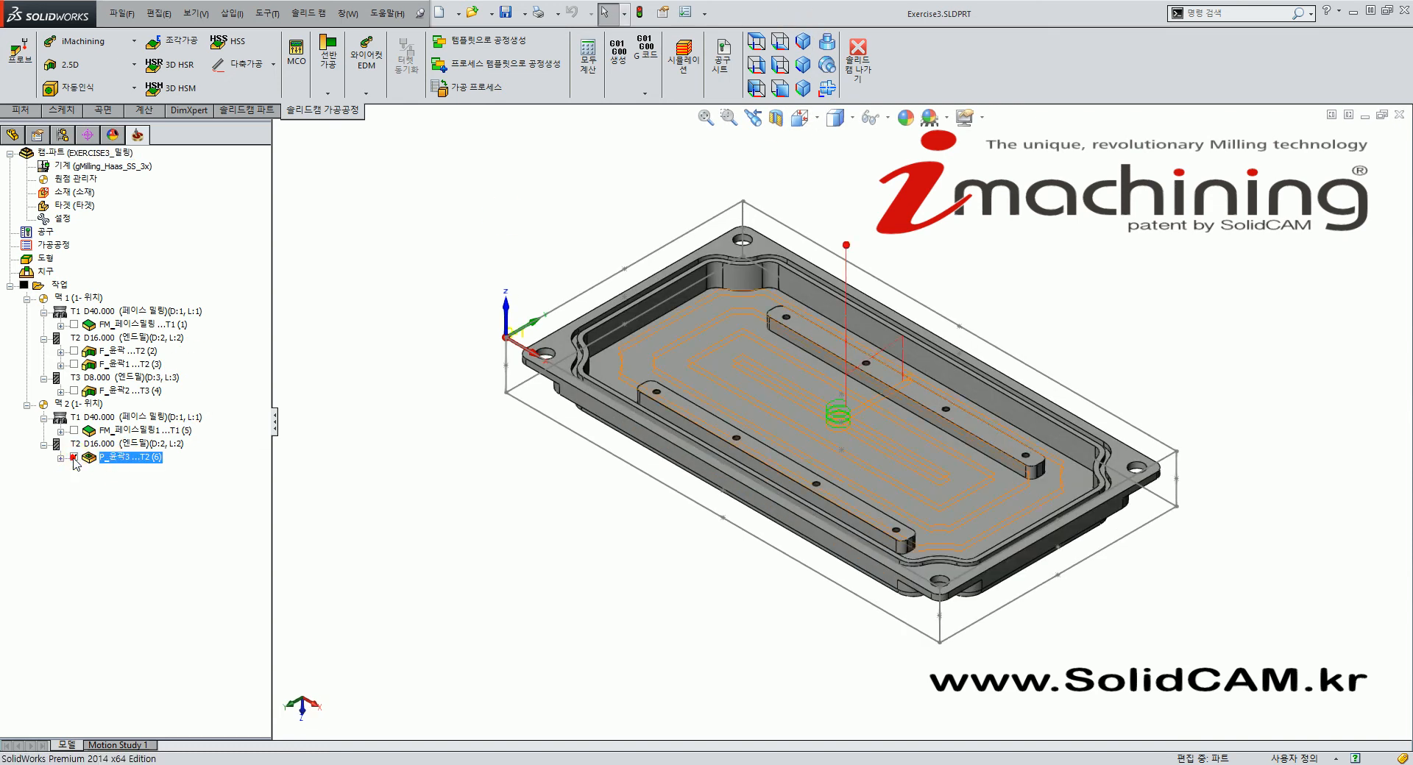
click(75, 457)
Copy and paste P_윤곽3 as P_윤곽3_1, then open the copy's Pocket dialog.
right_click(133, 457)
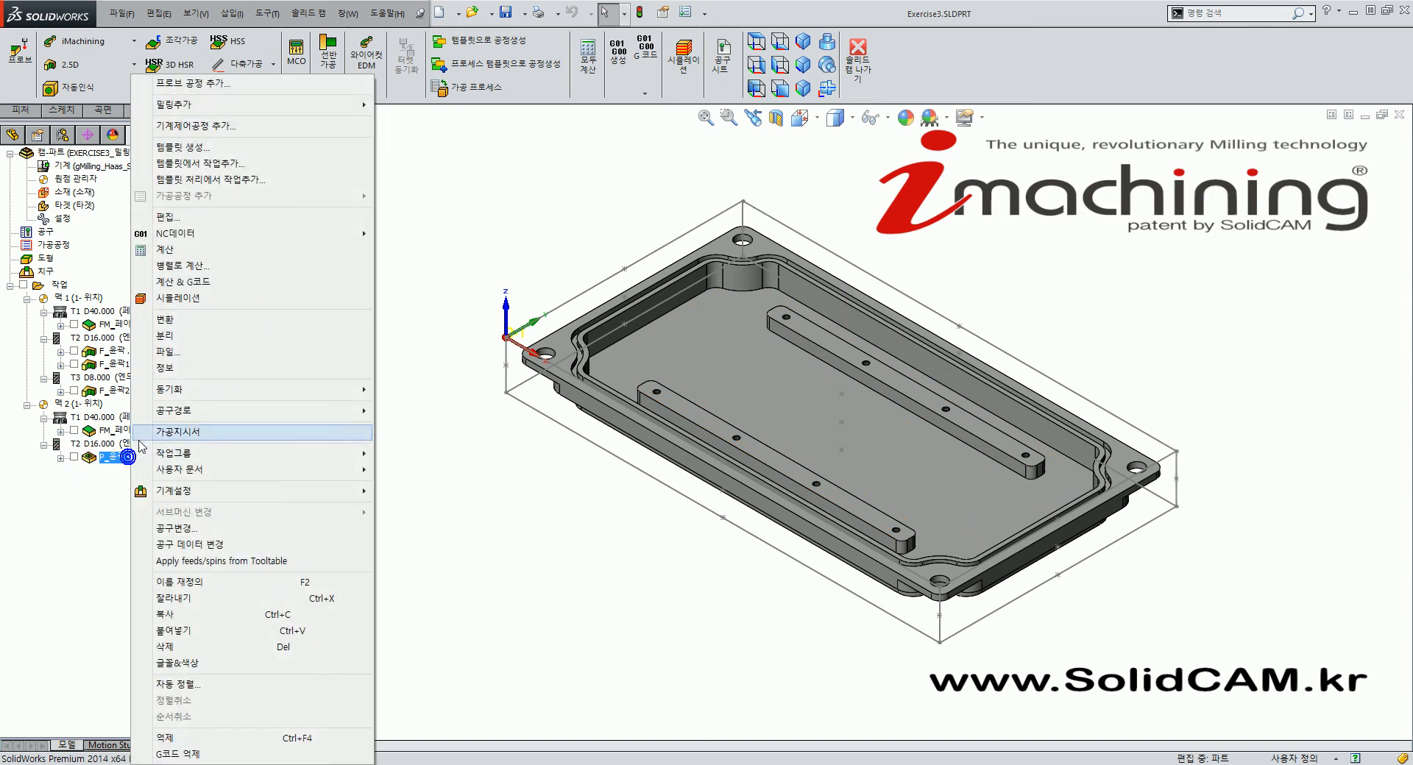
click(189, 615)
right_click(141, 459)
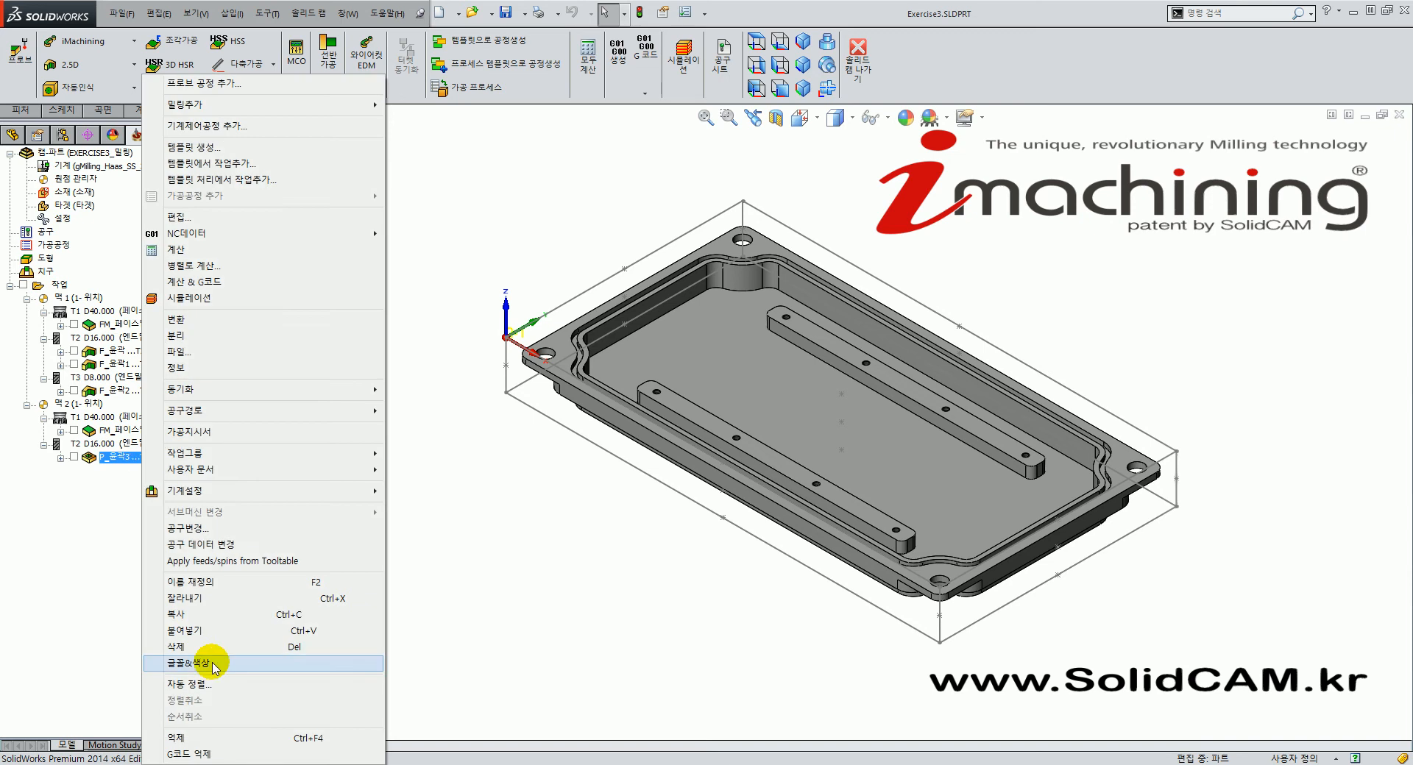
click(353, 631)
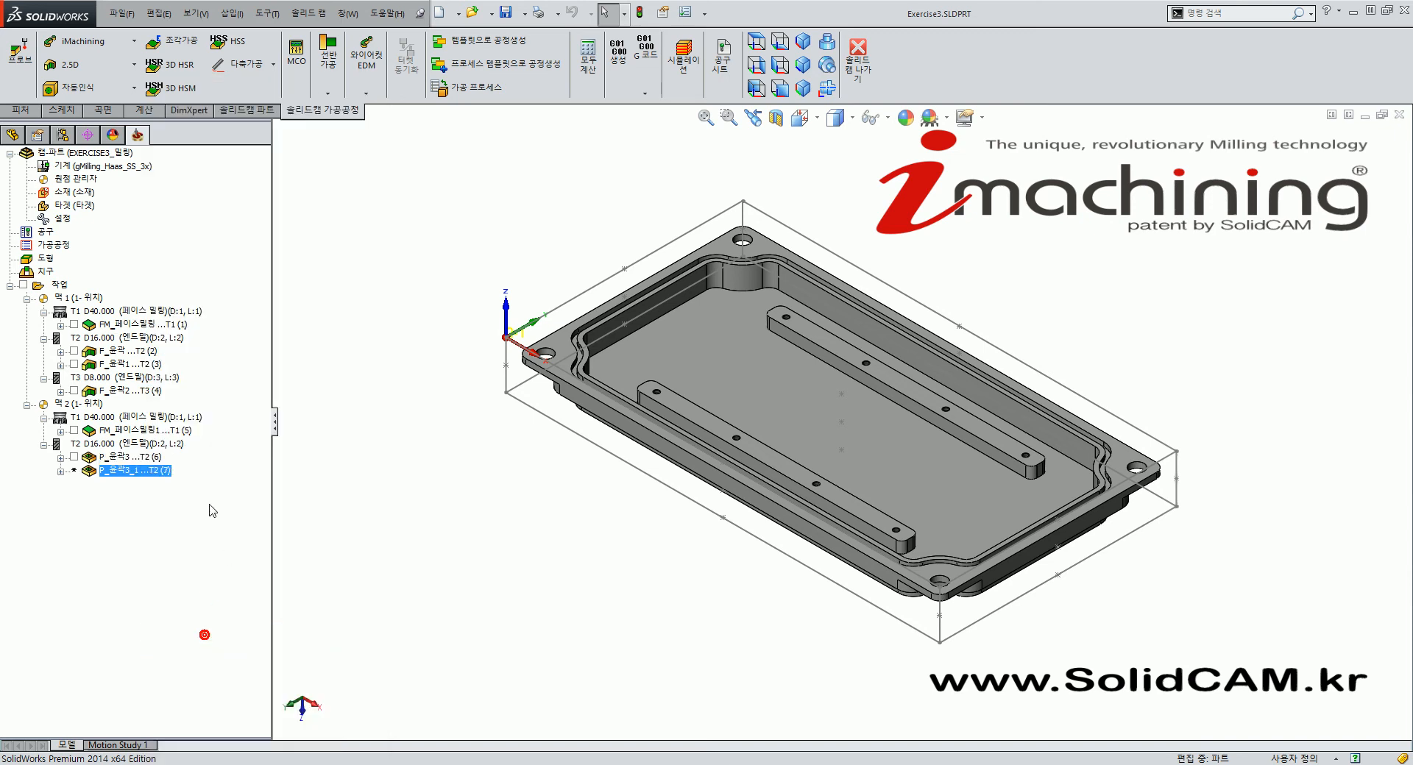
double_click(129, 471)
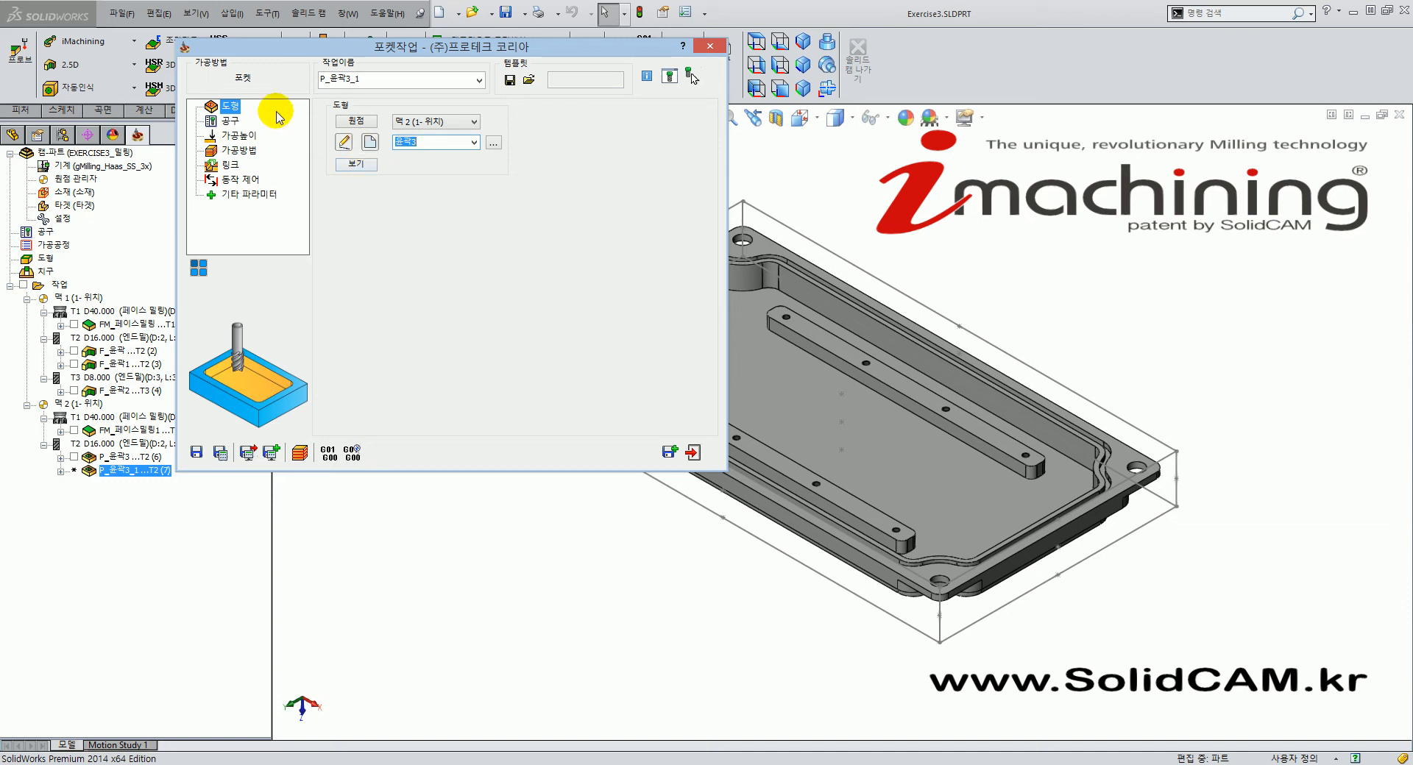
Multi-chain the inner floor and bars into three chains and confirm them as geometry 윤곽4.
click(370, 145)
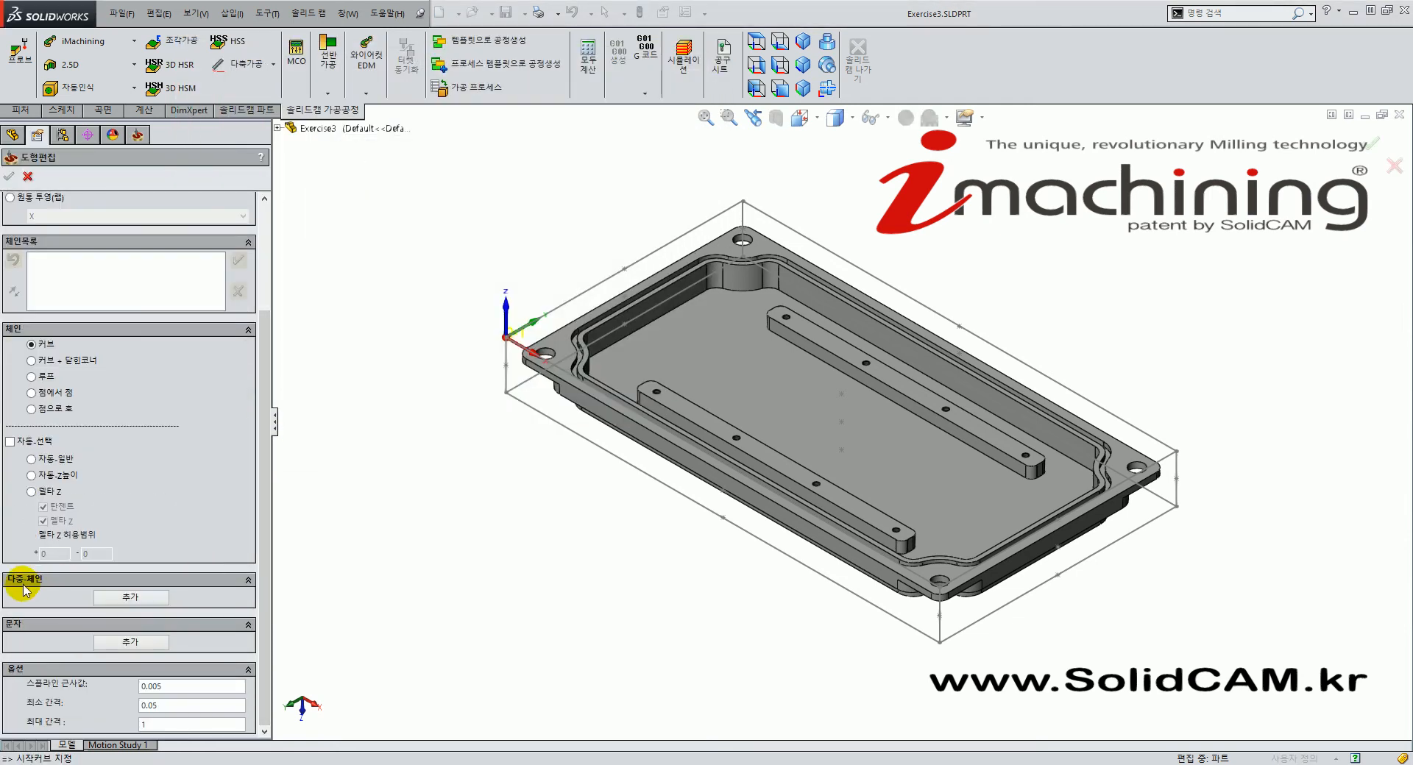
click(157, 599)
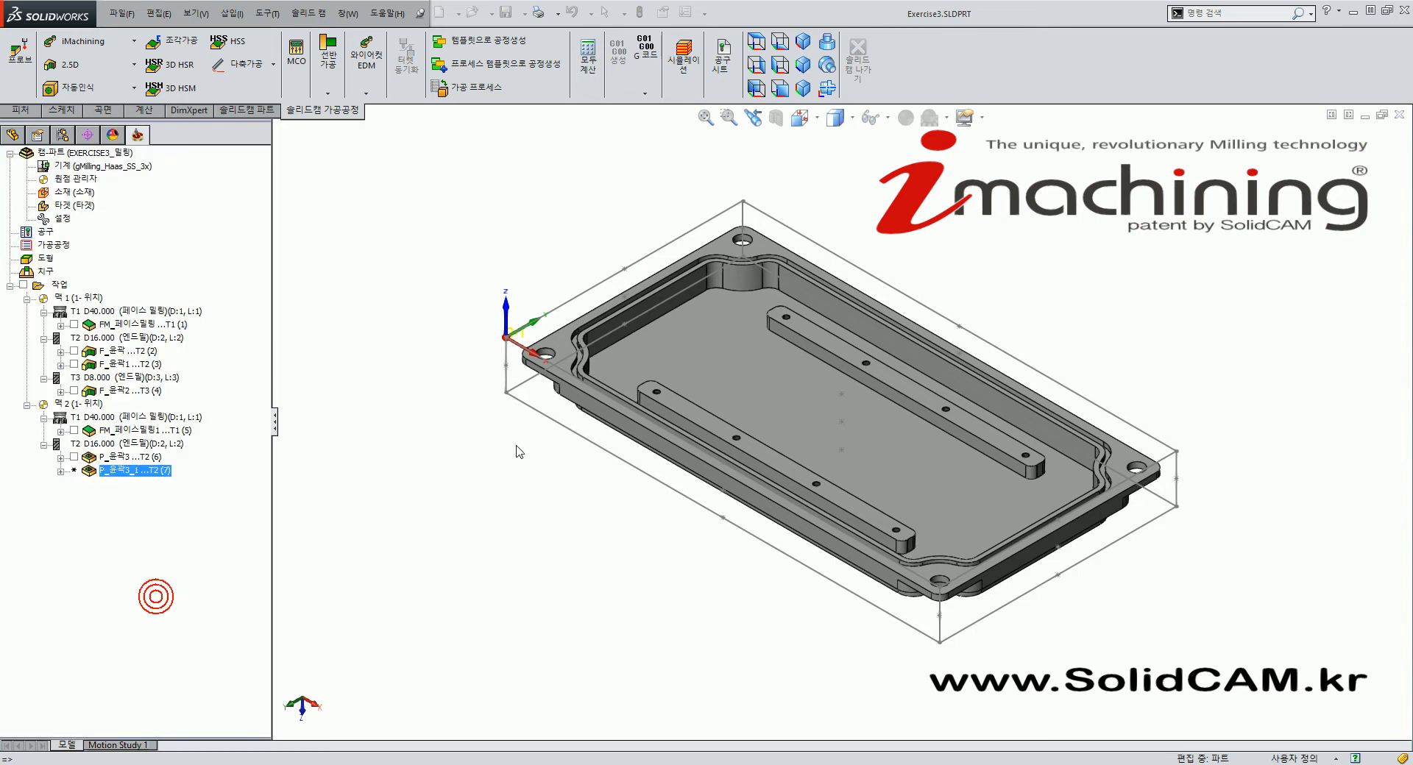
click(776, 410)
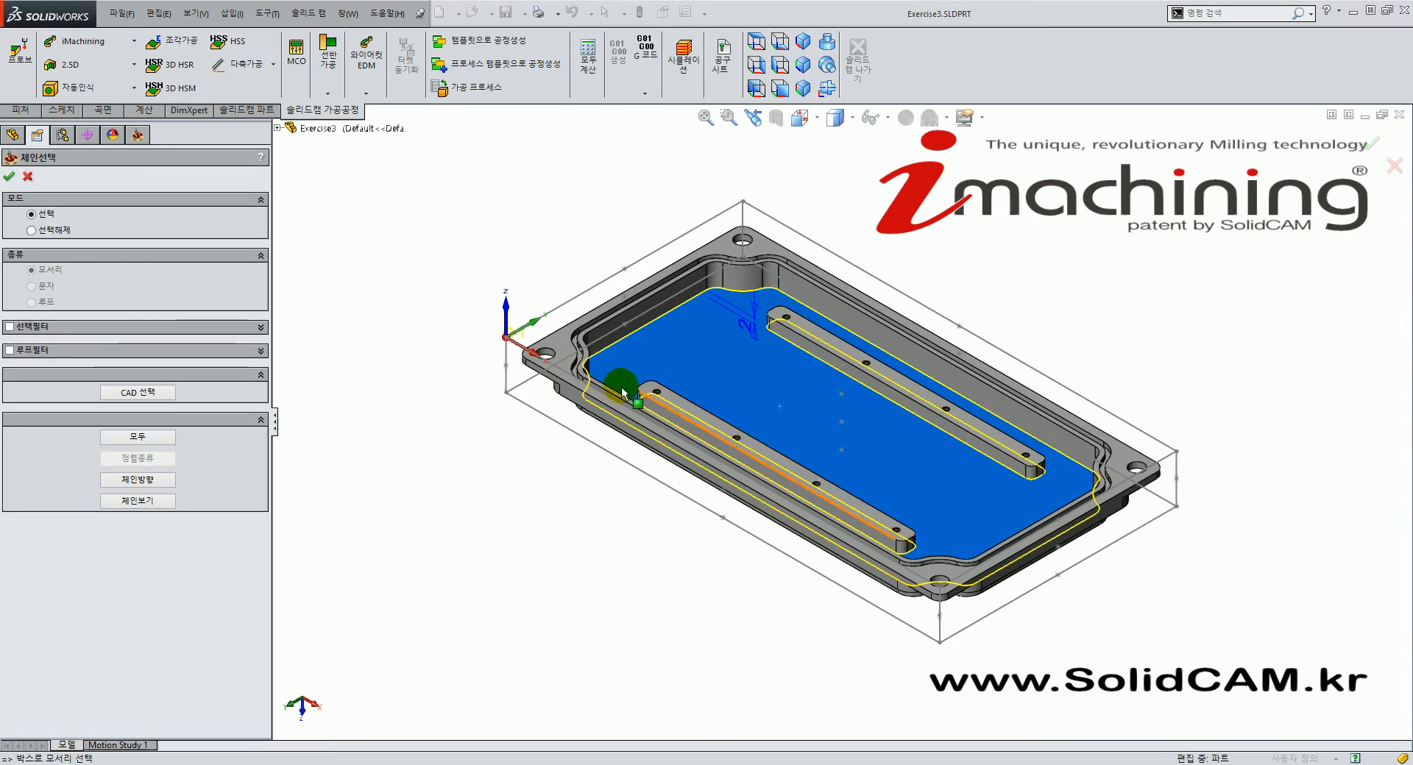
click(898, 409)
click(798, 361)
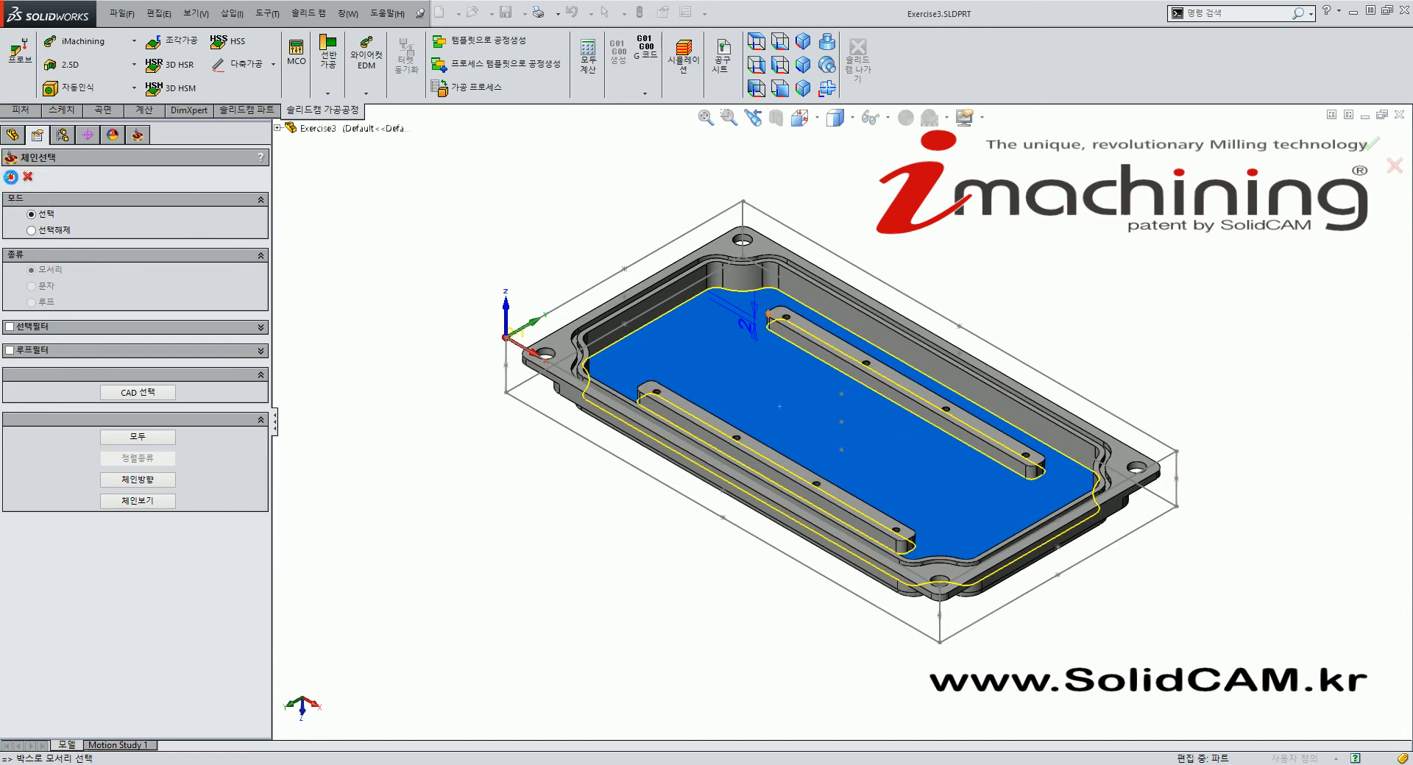
click(9, 177)
middle_drag(672, 322, 697, 471)
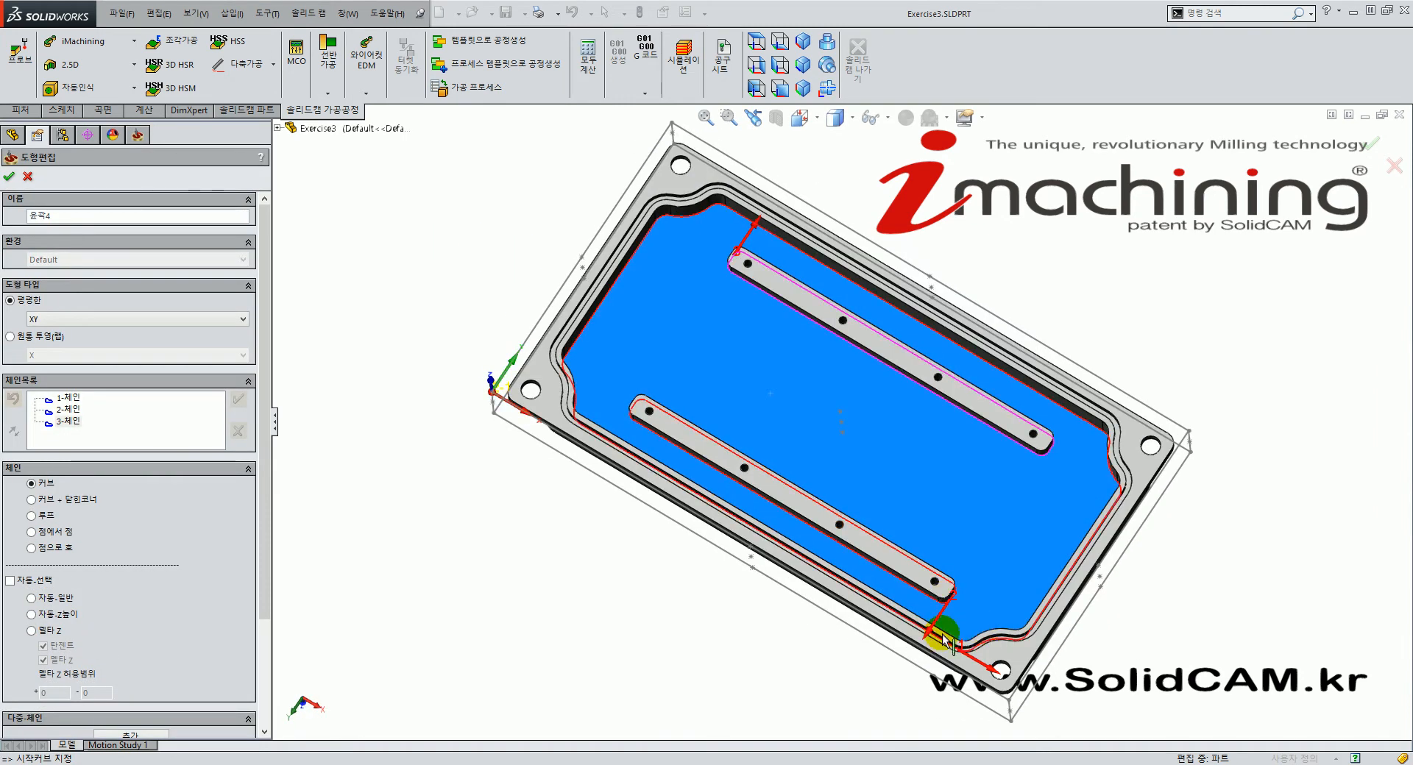
middle_drag(707, 406, 786, 124)
click(803, 42)
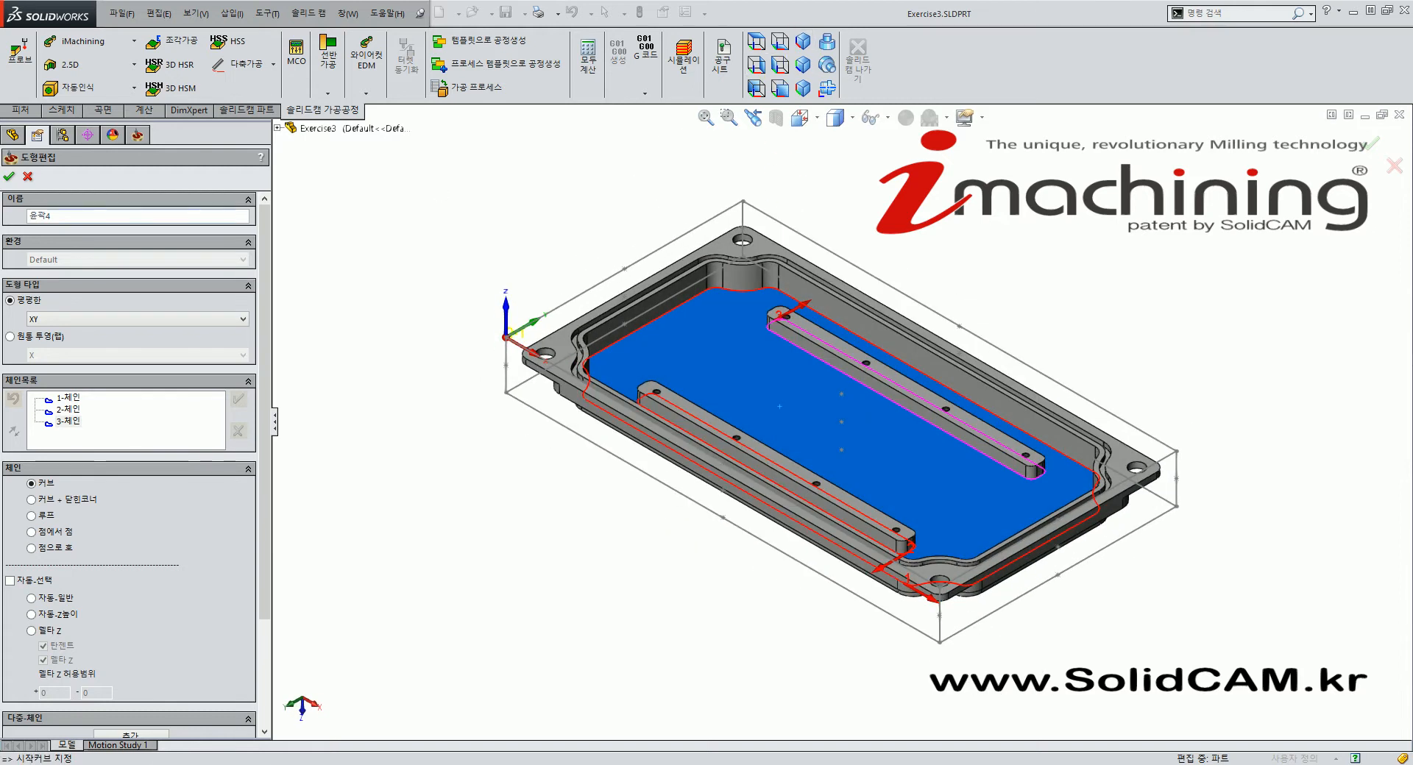
click(10, 176)
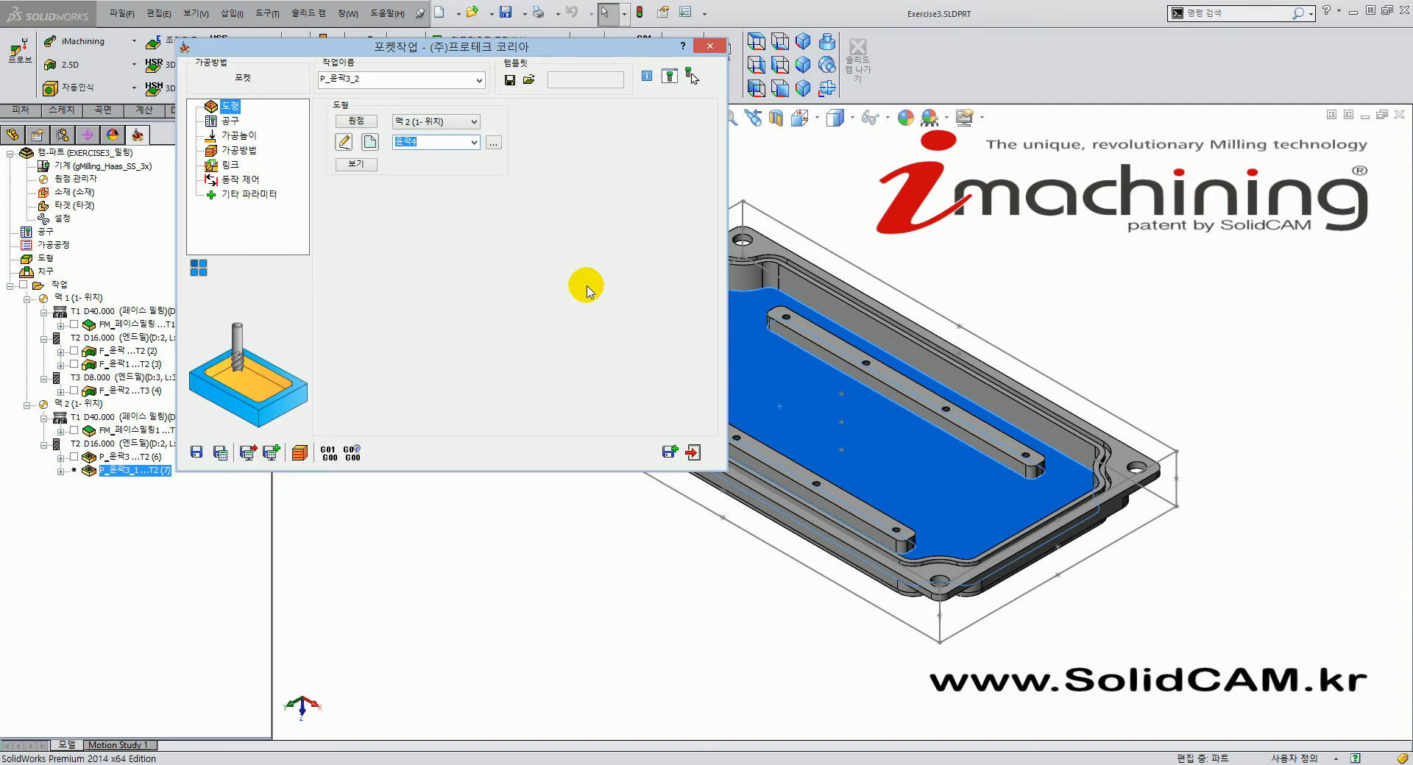
Take the upper level (-9) from the bar's top face and depth 4 from the inner floor.
click(229, 122)
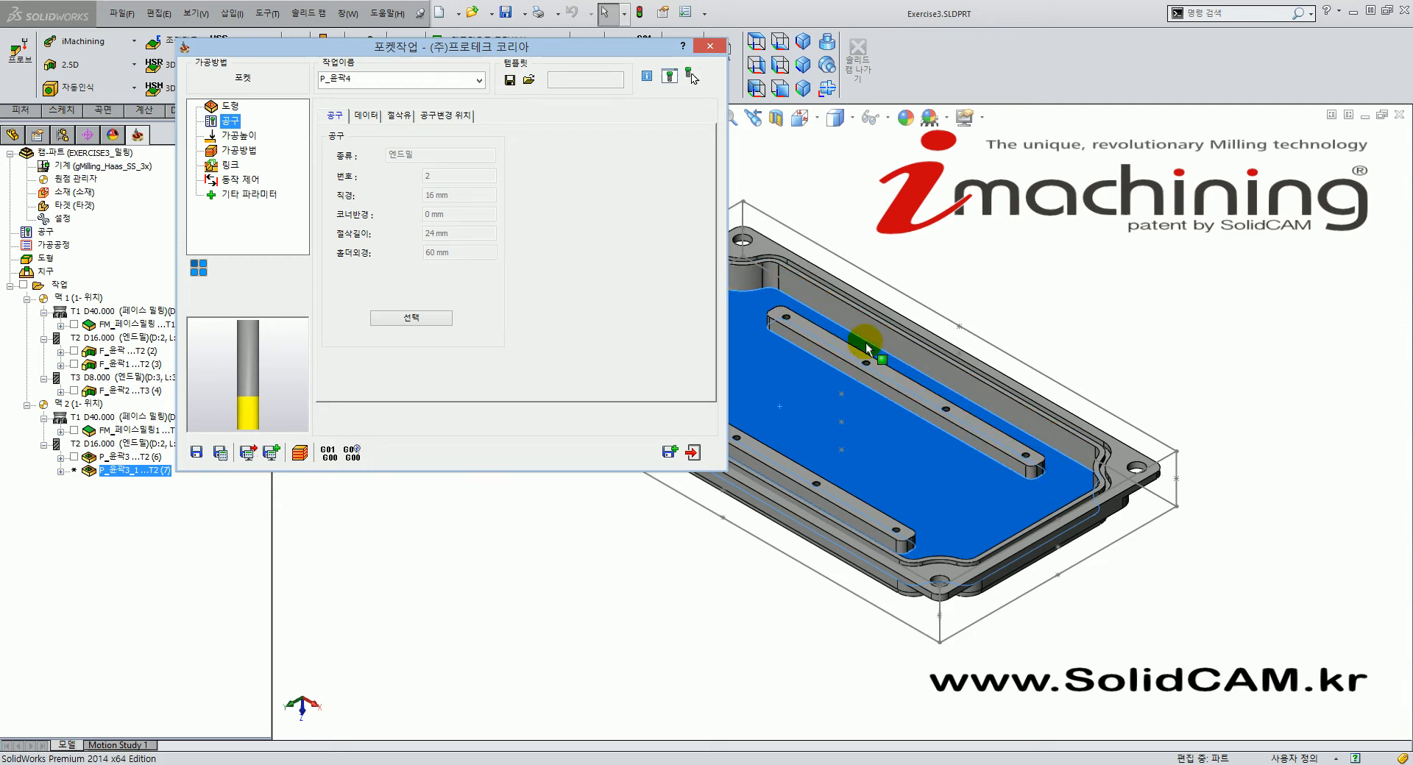
click(240, 136)
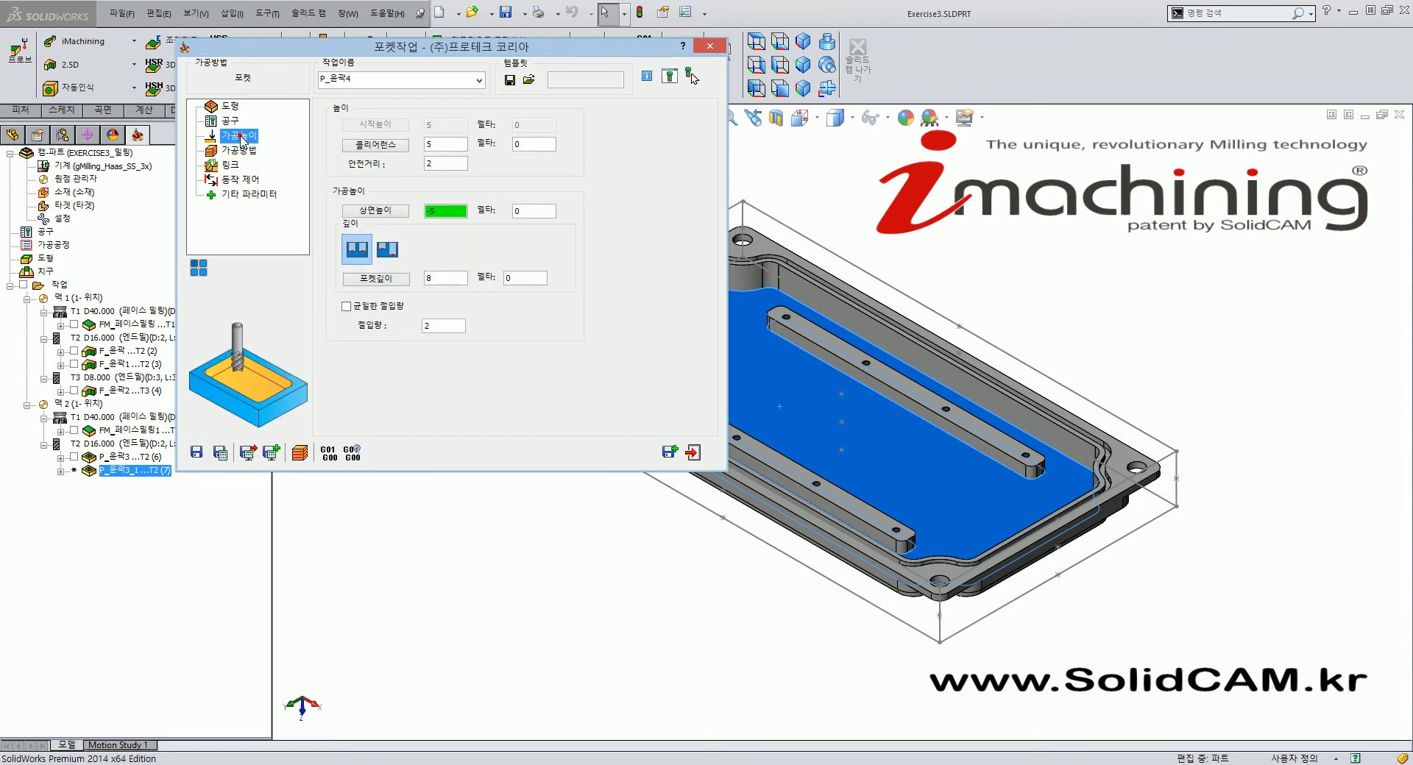
click(455, 214)
click(890, 381)
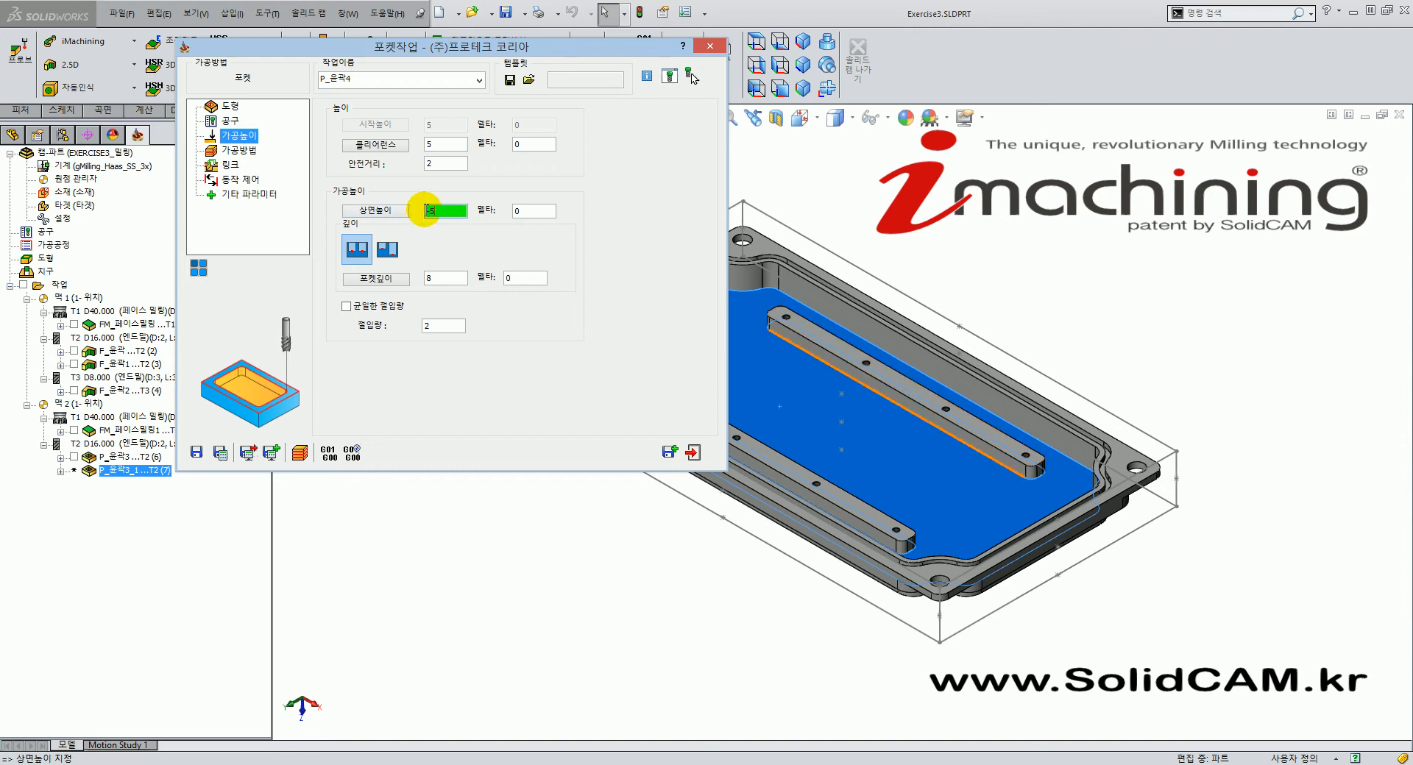
click(898, 381)
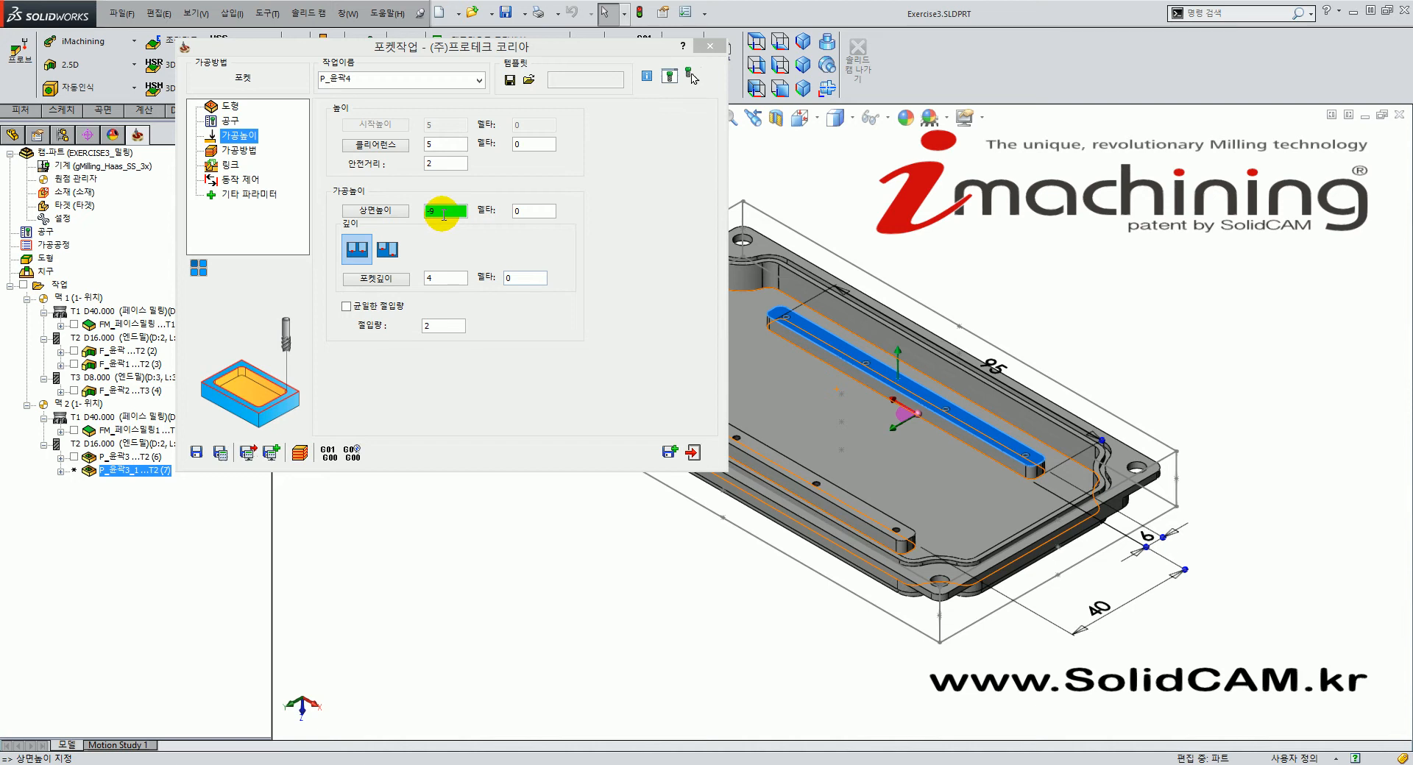
click(447, 276)
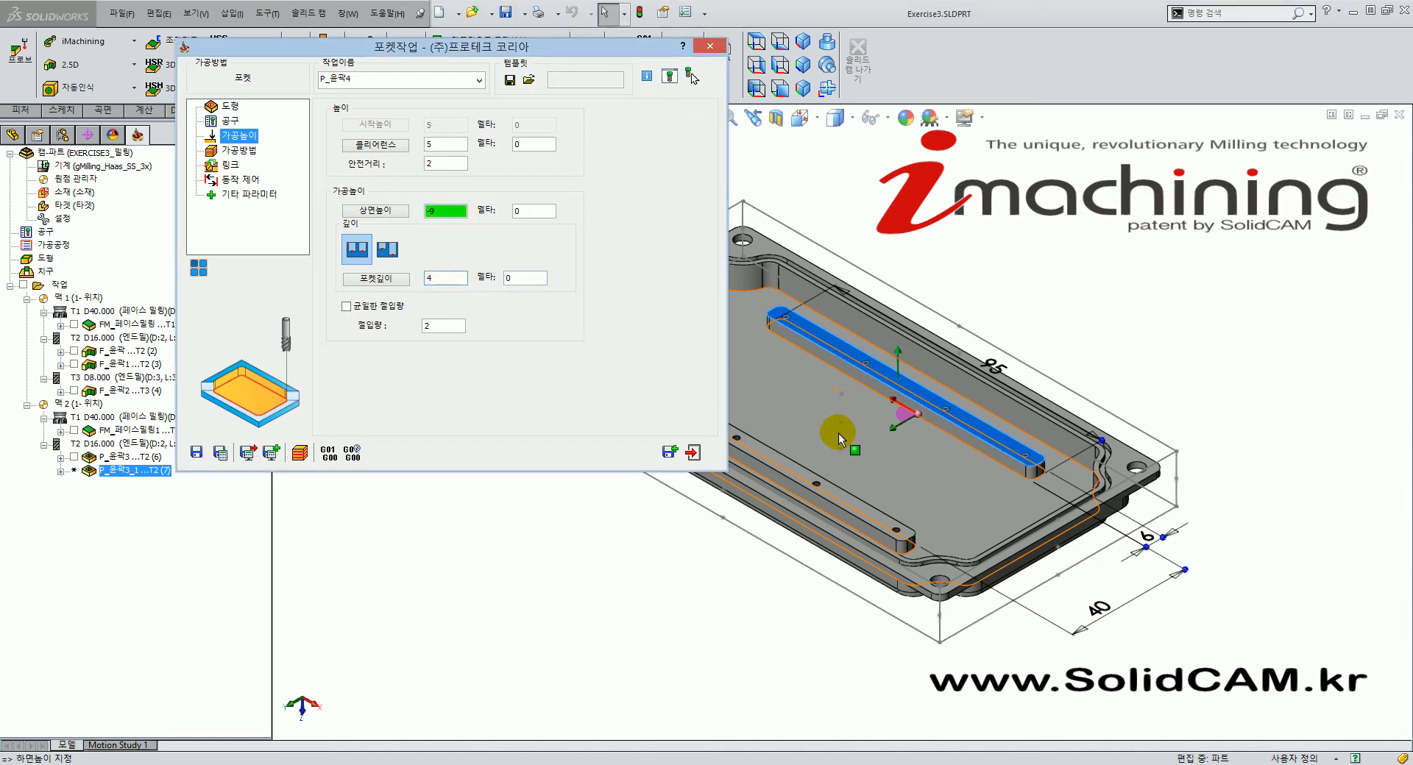
click(879, 456)
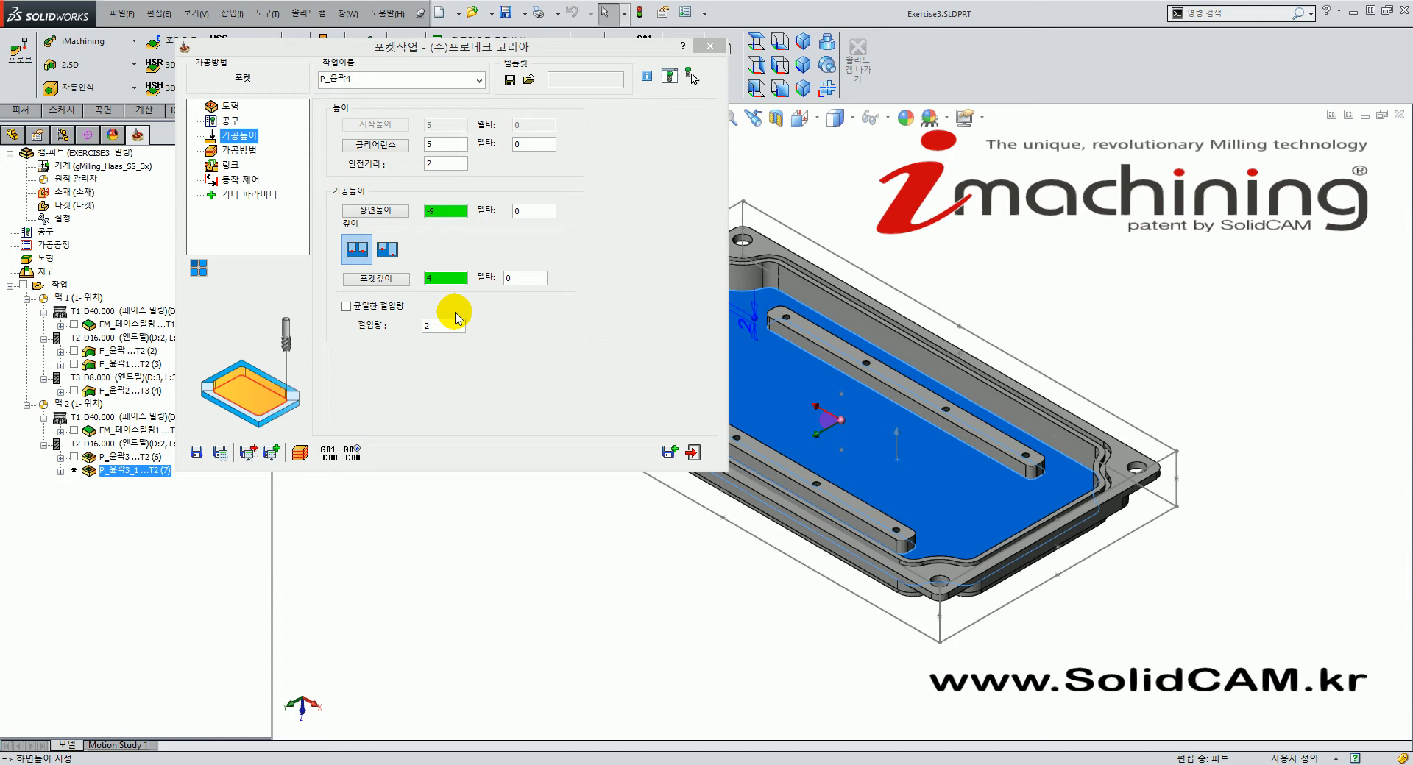
Review the 0.2 wall, island and floor offsets and helical ramping, then save and calculate.
click(234, 152)
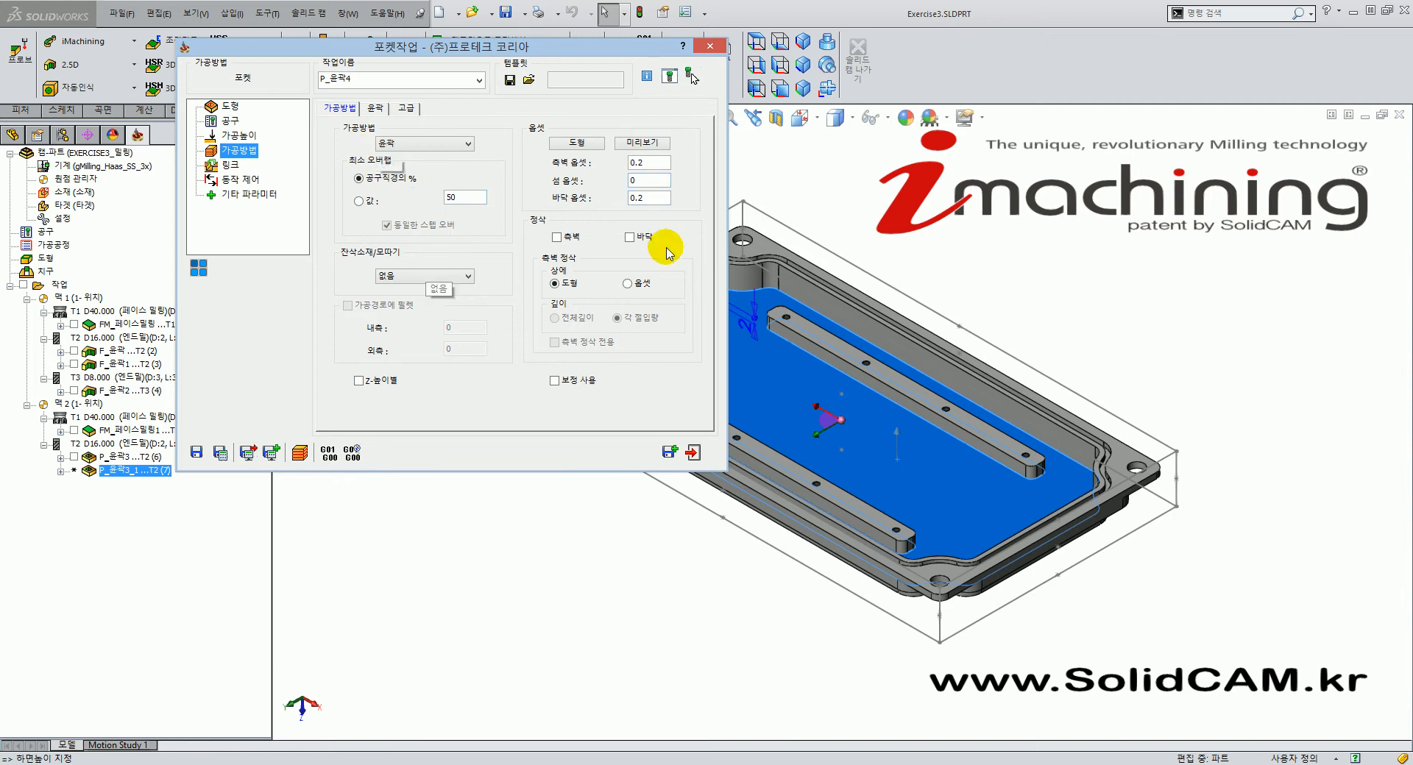
click(649, 178)
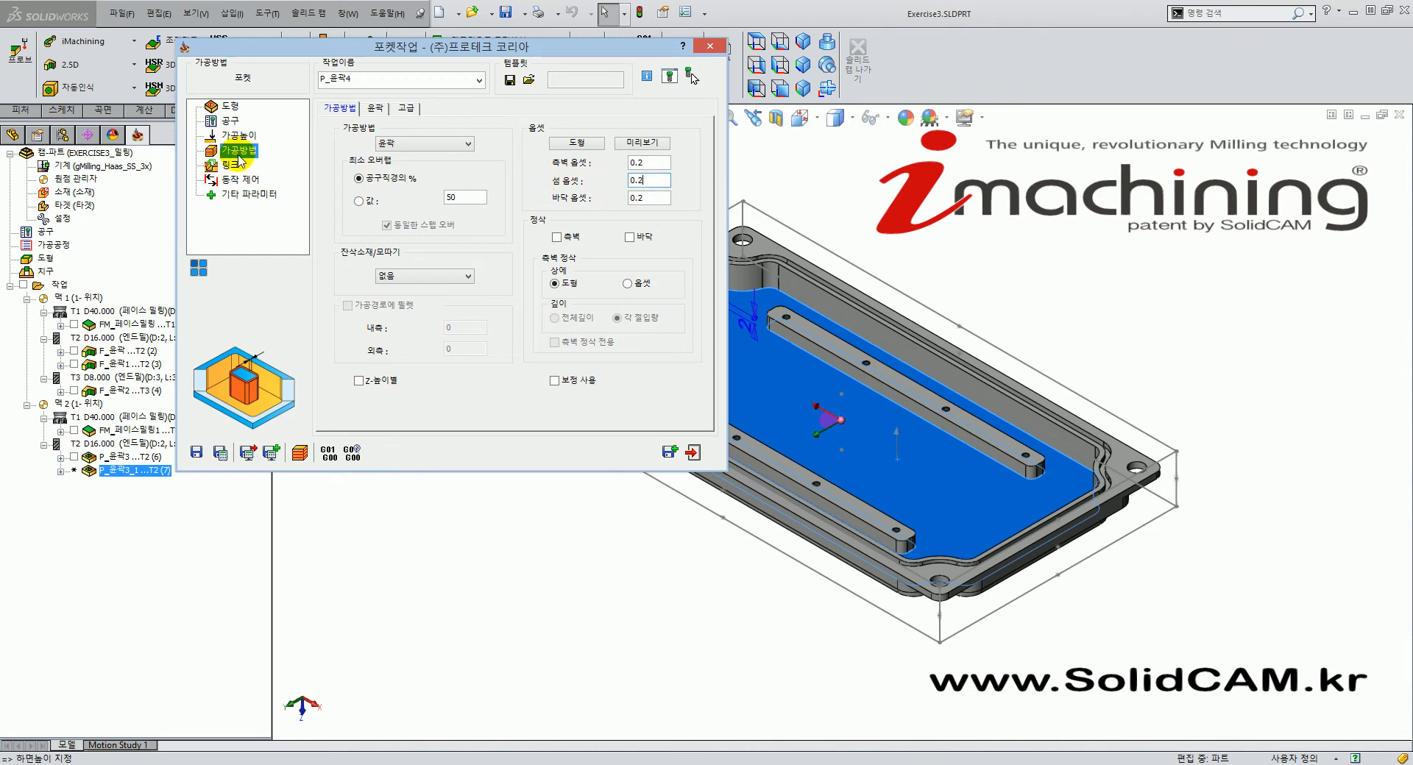
click(230, 165)
click(479, 147)
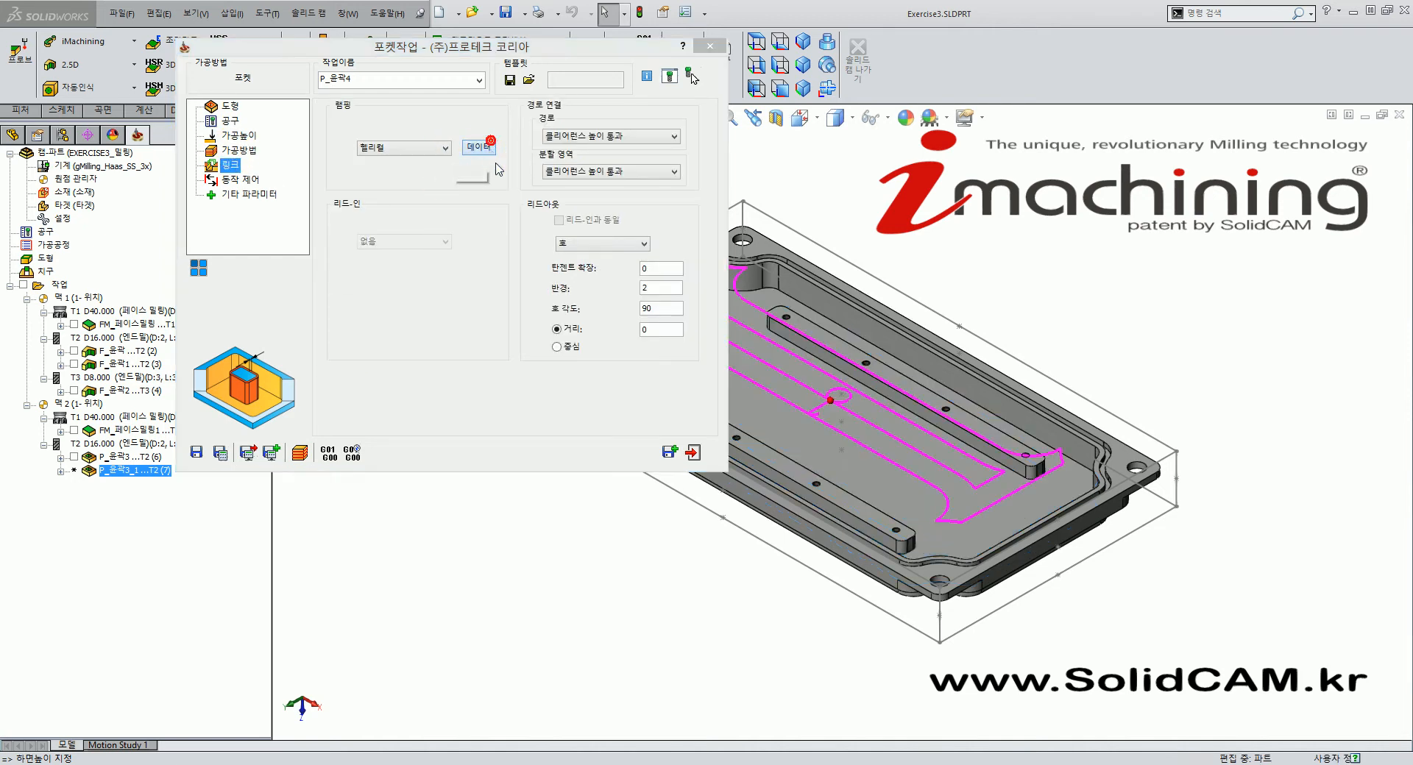
double_click(52, 321)
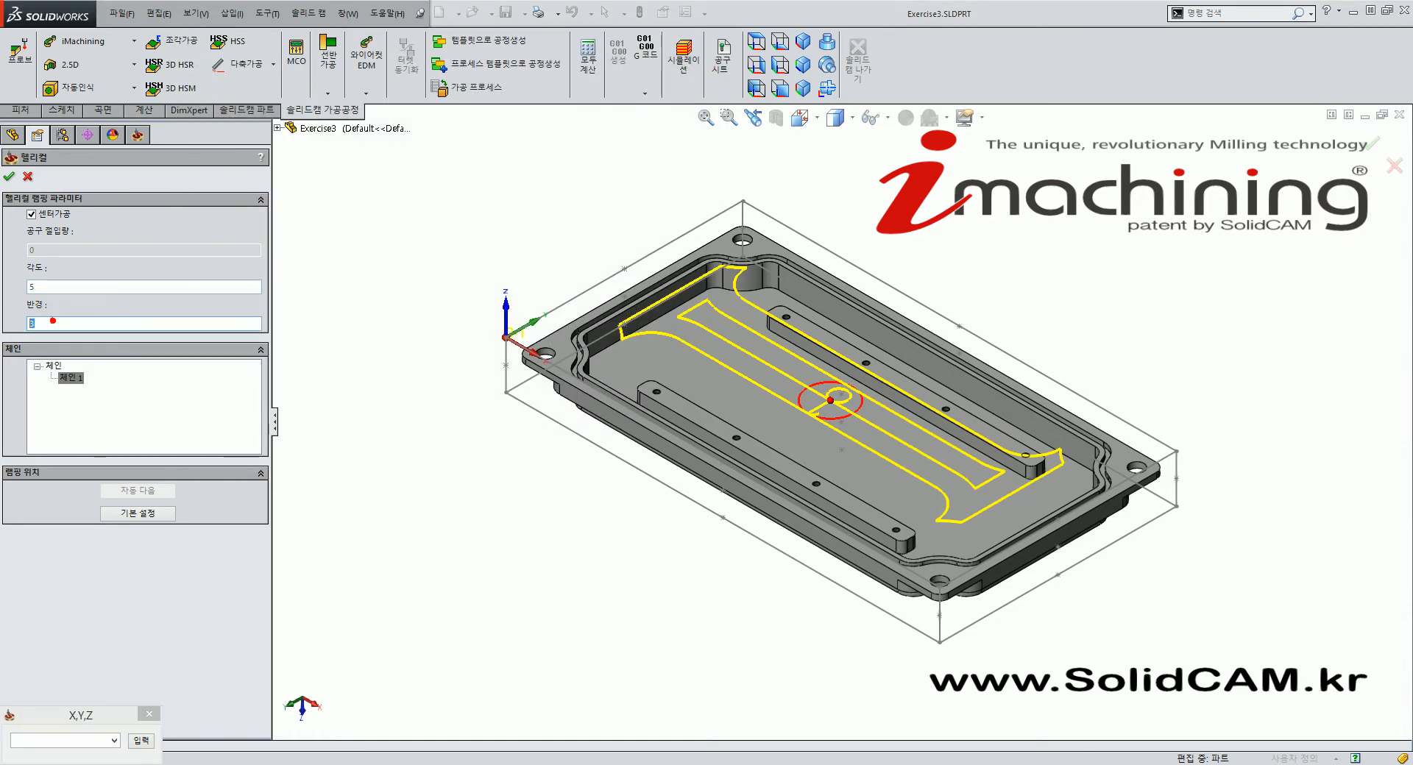
click(28, 178)
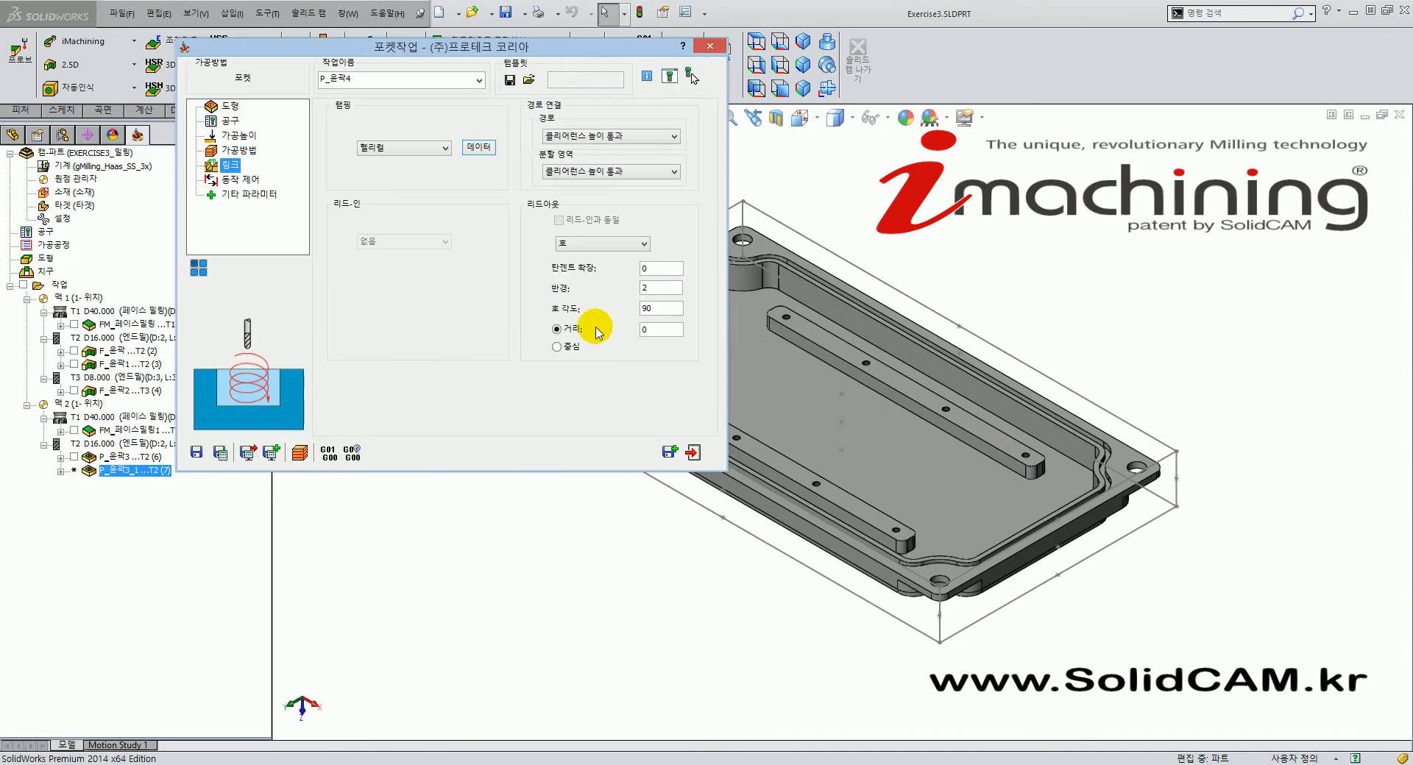
click(220, 453)
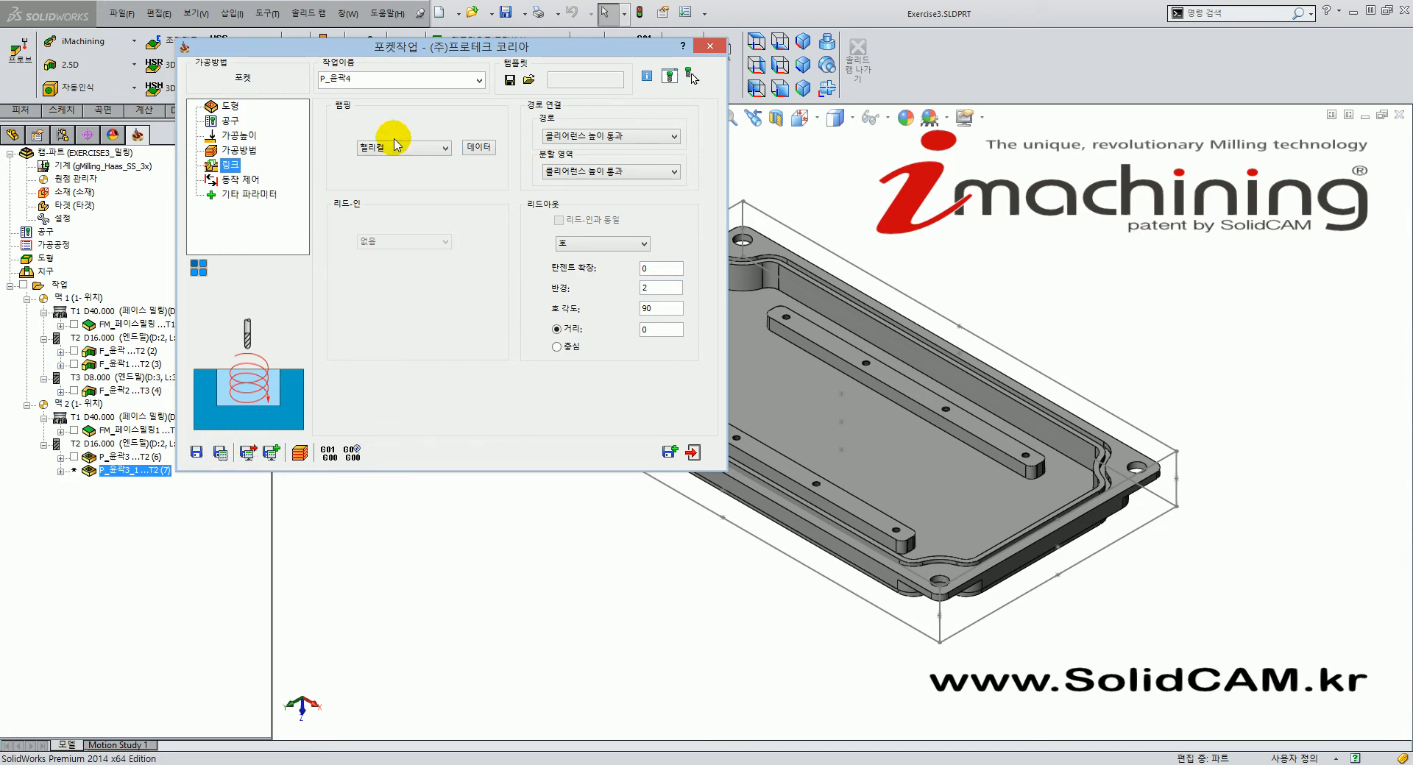
Recalculate and display the P_윤곽4 toolpath, inspecting it before returning to isometric view.
click(219, 453)
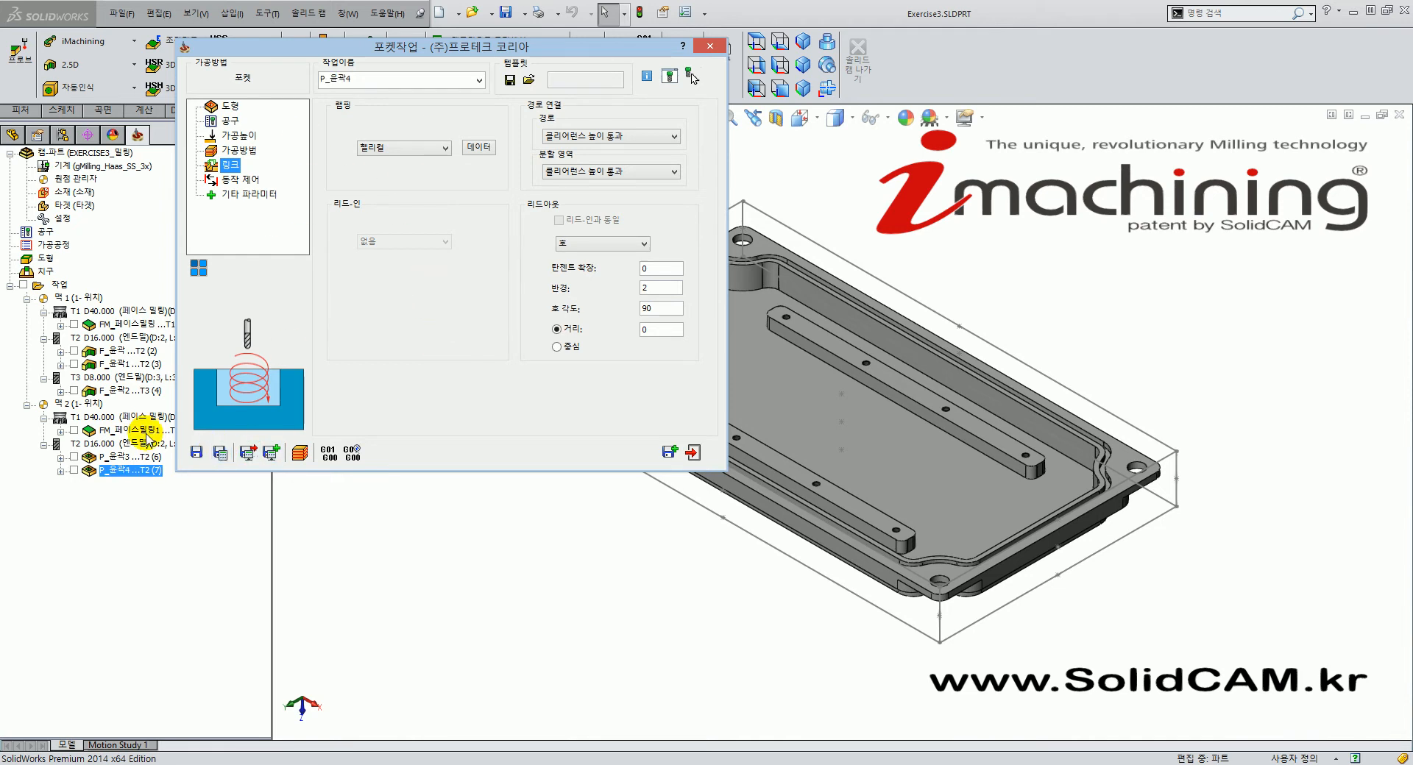
click(73, 471)
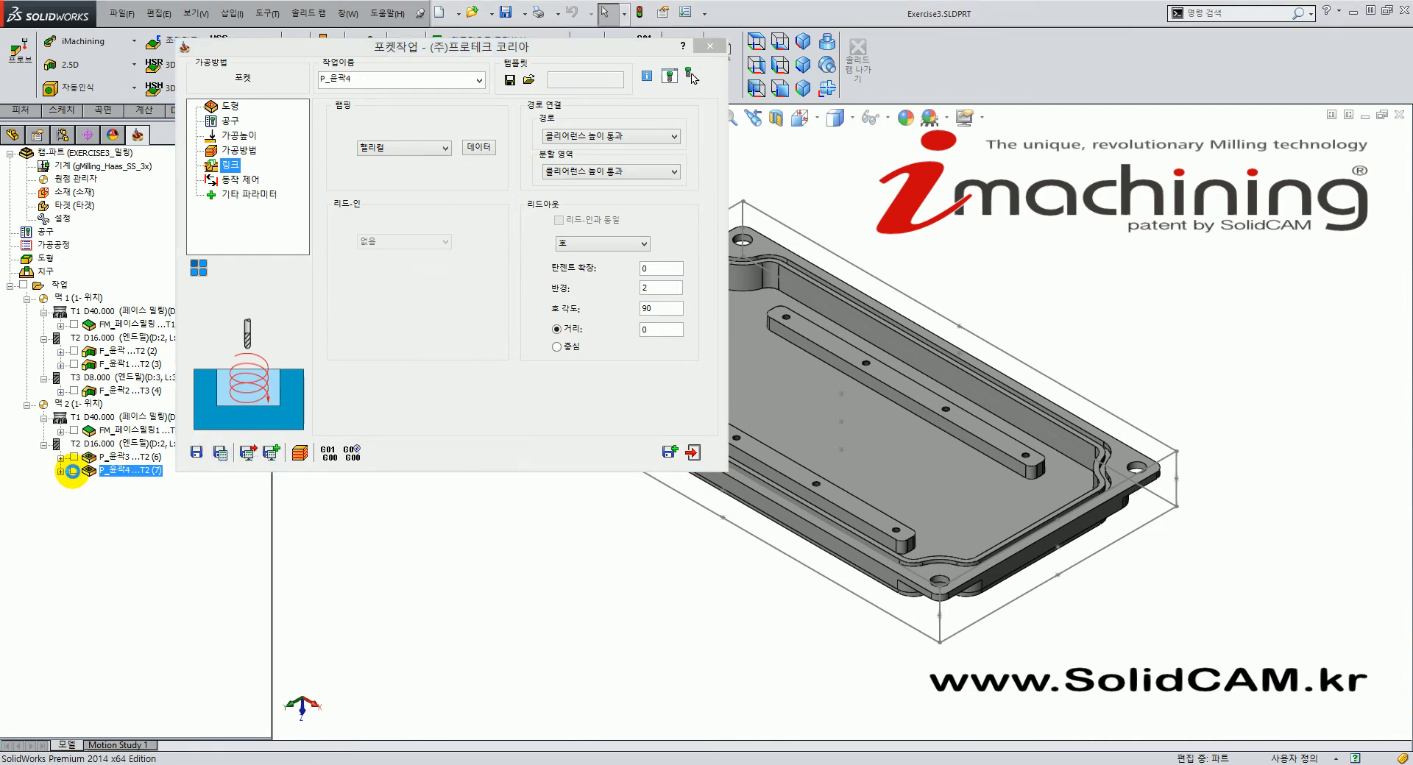
middle_drag(661, 448, 801, 473)
scroll(808, 429, up, 3)
scroll(769, 418, down, 2)
scroll(769, 421, down, 3)
scroll(790, 424, up, 2)
middle_drag(860, 471, 886, 515)
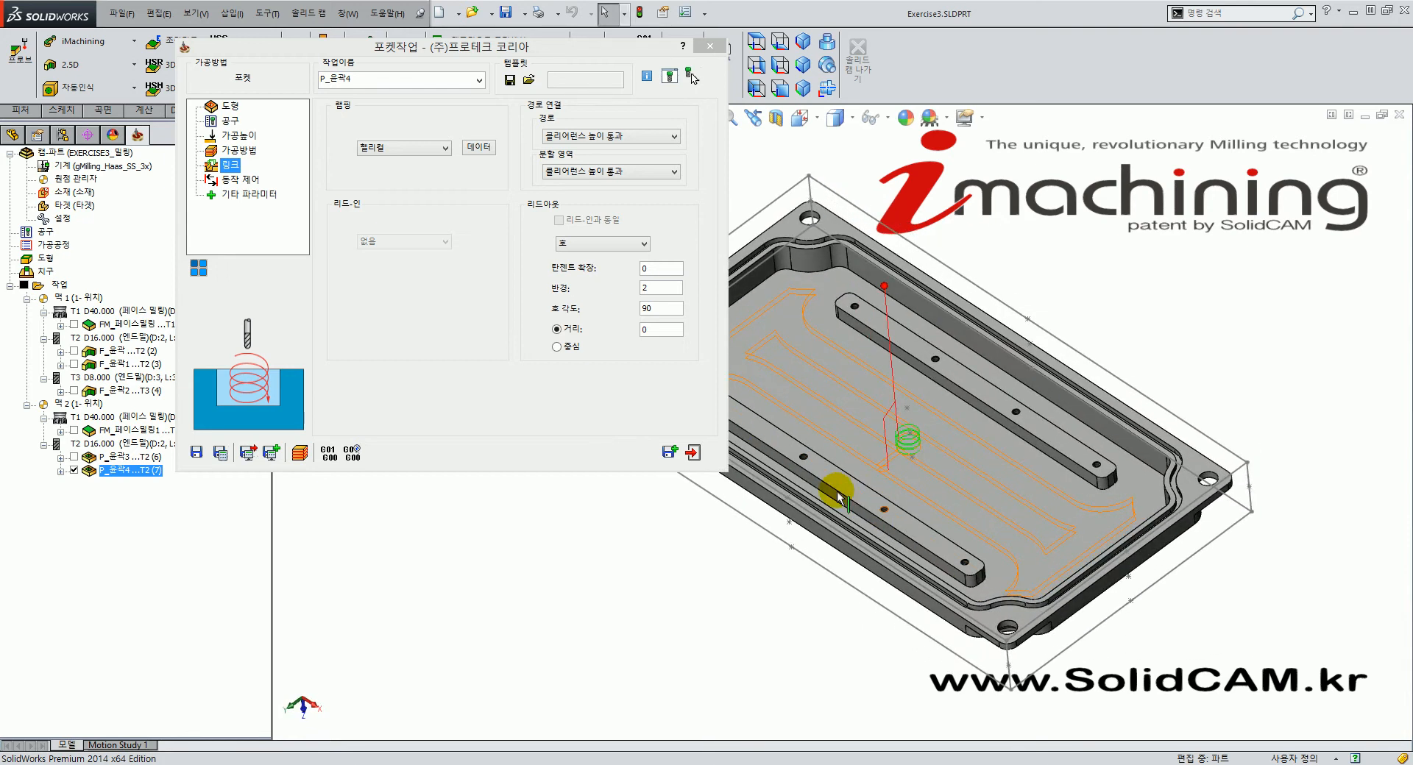
click(804, 41)
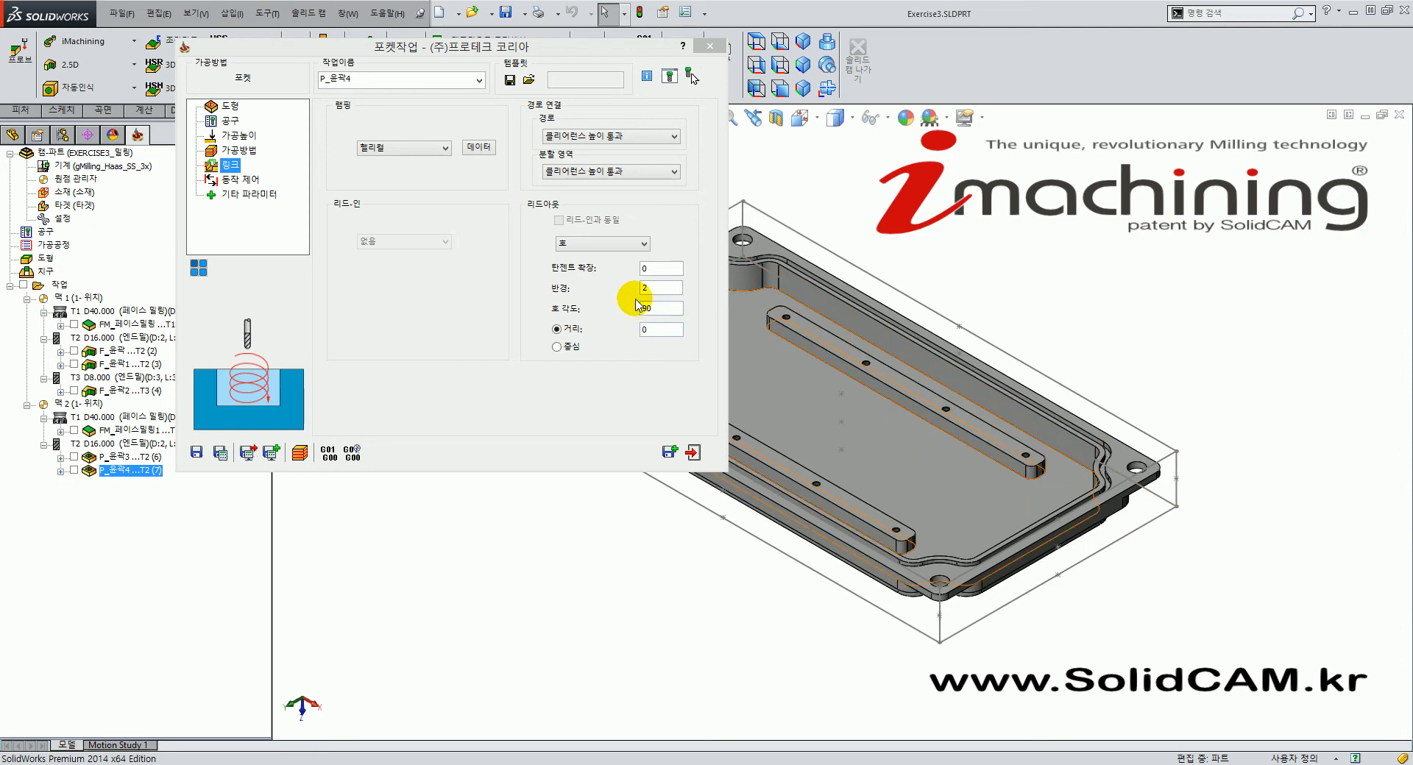
click(589, 409)
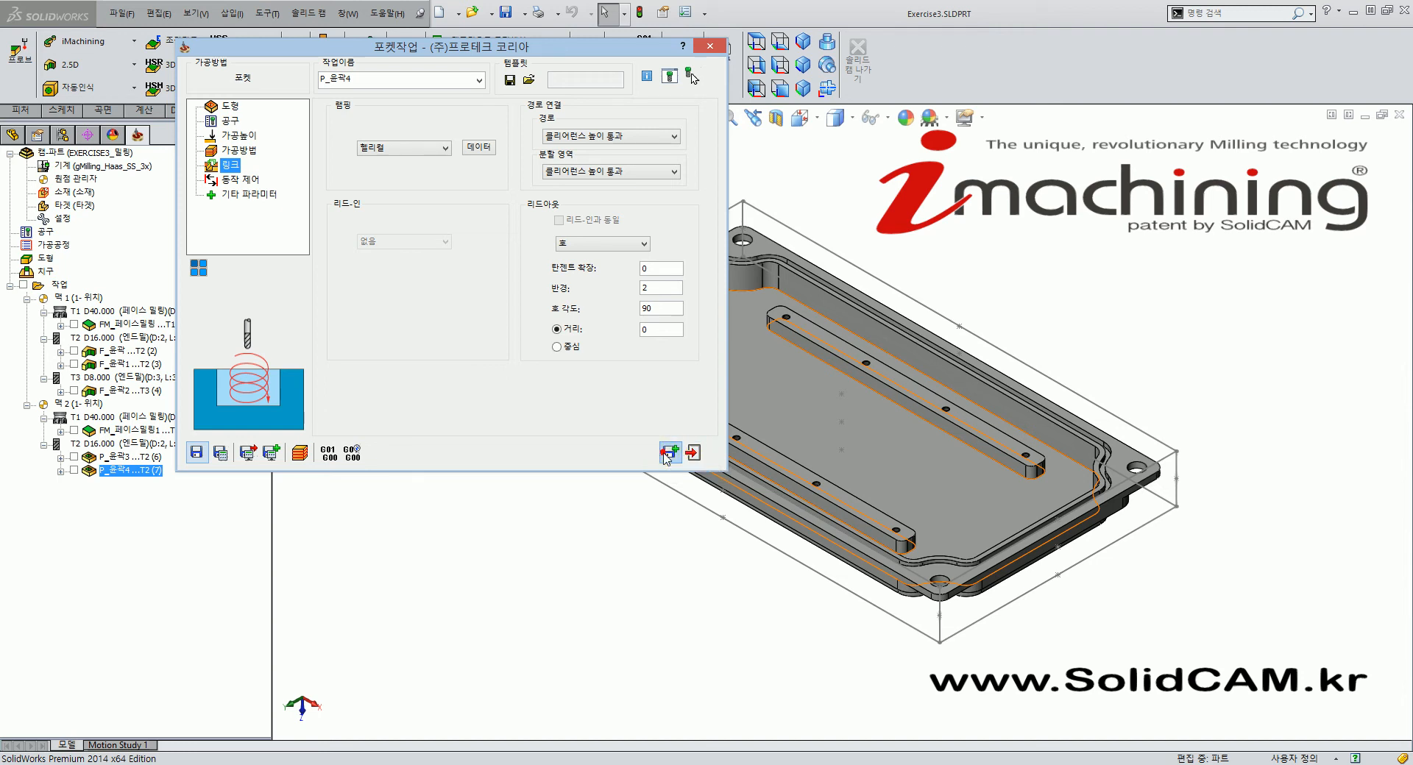
Save as copy P_윤곽4_1 and preview its 윤곽4 geometry chains on the plate.
click(668, 454)
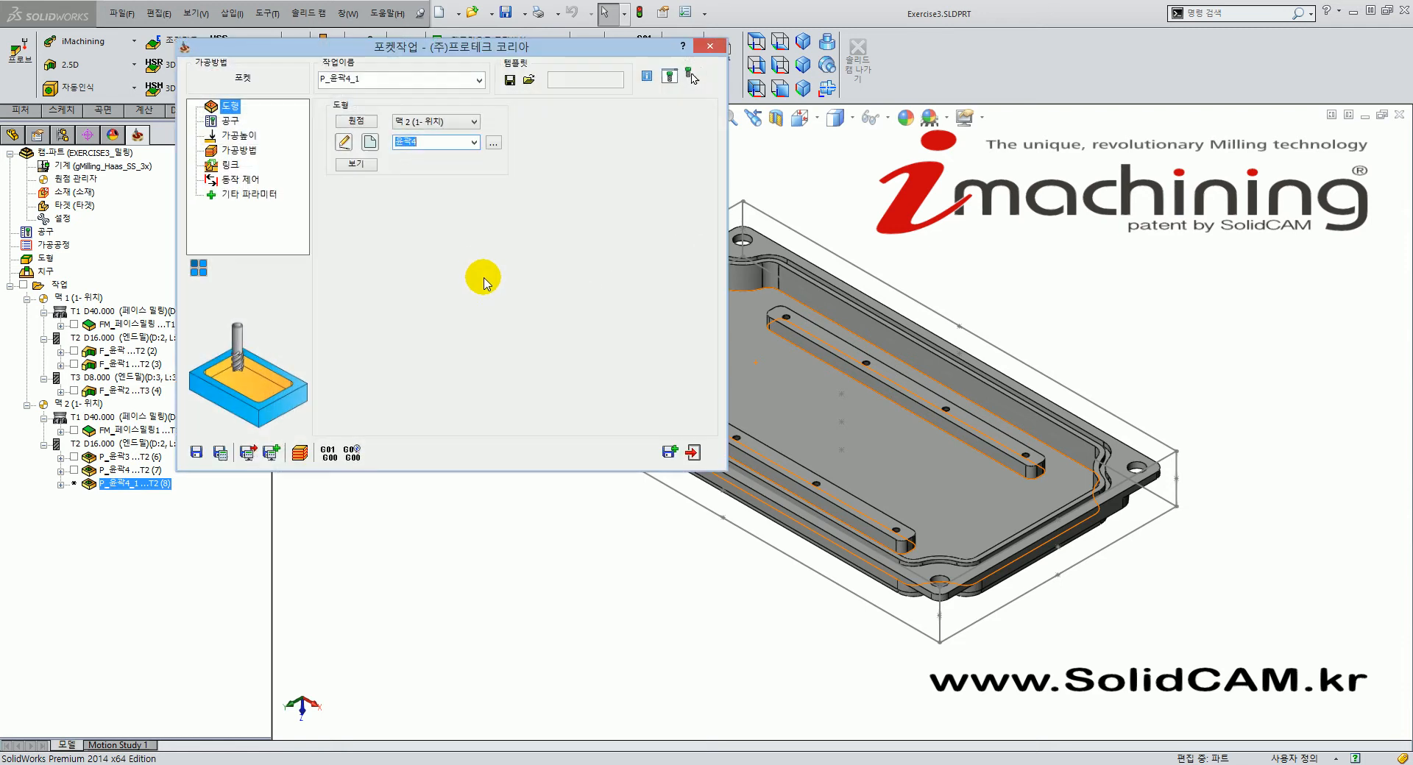
drag(409, 39, 489, 86)
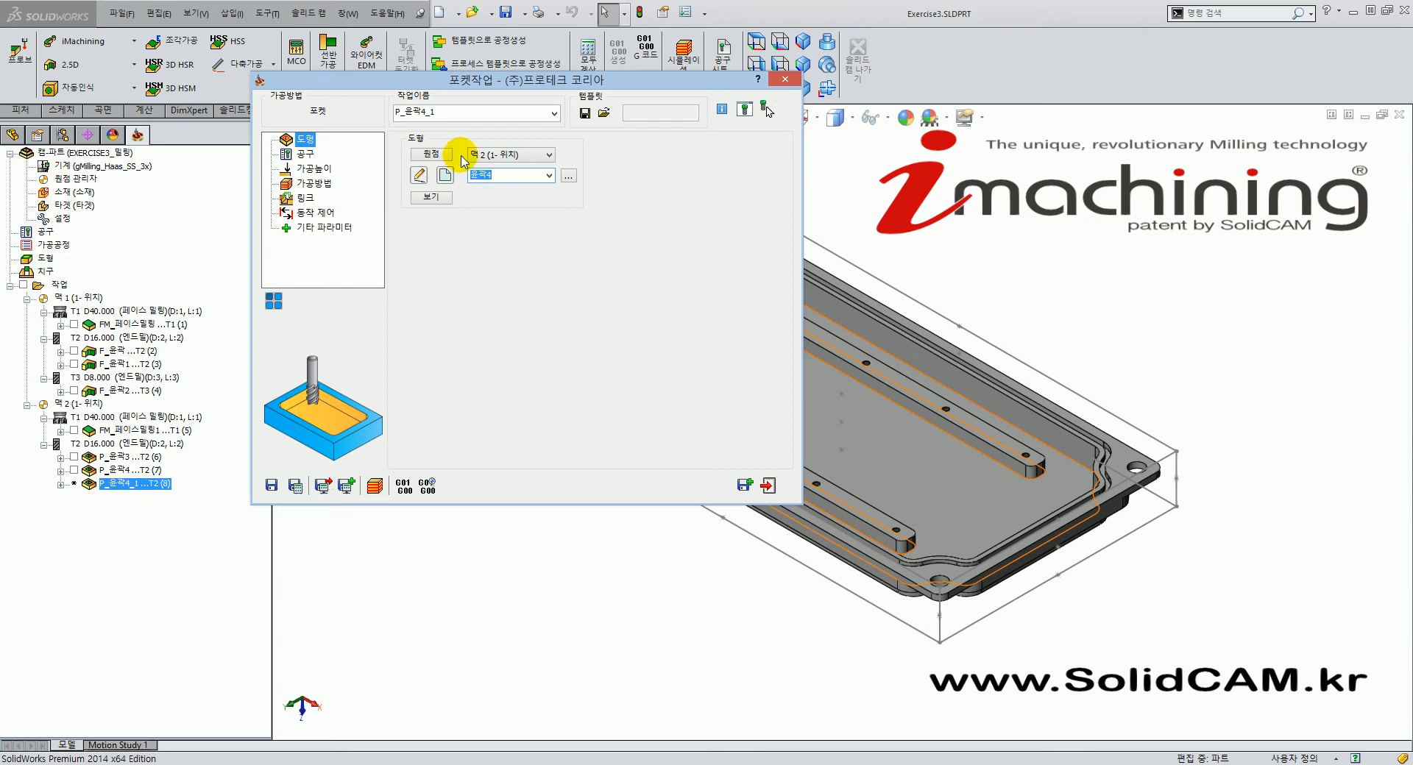
mouse_move(470, 79)
mouse_down()
mouse_move(475, 67)
mouse_move(450, 65)
mouse_up()
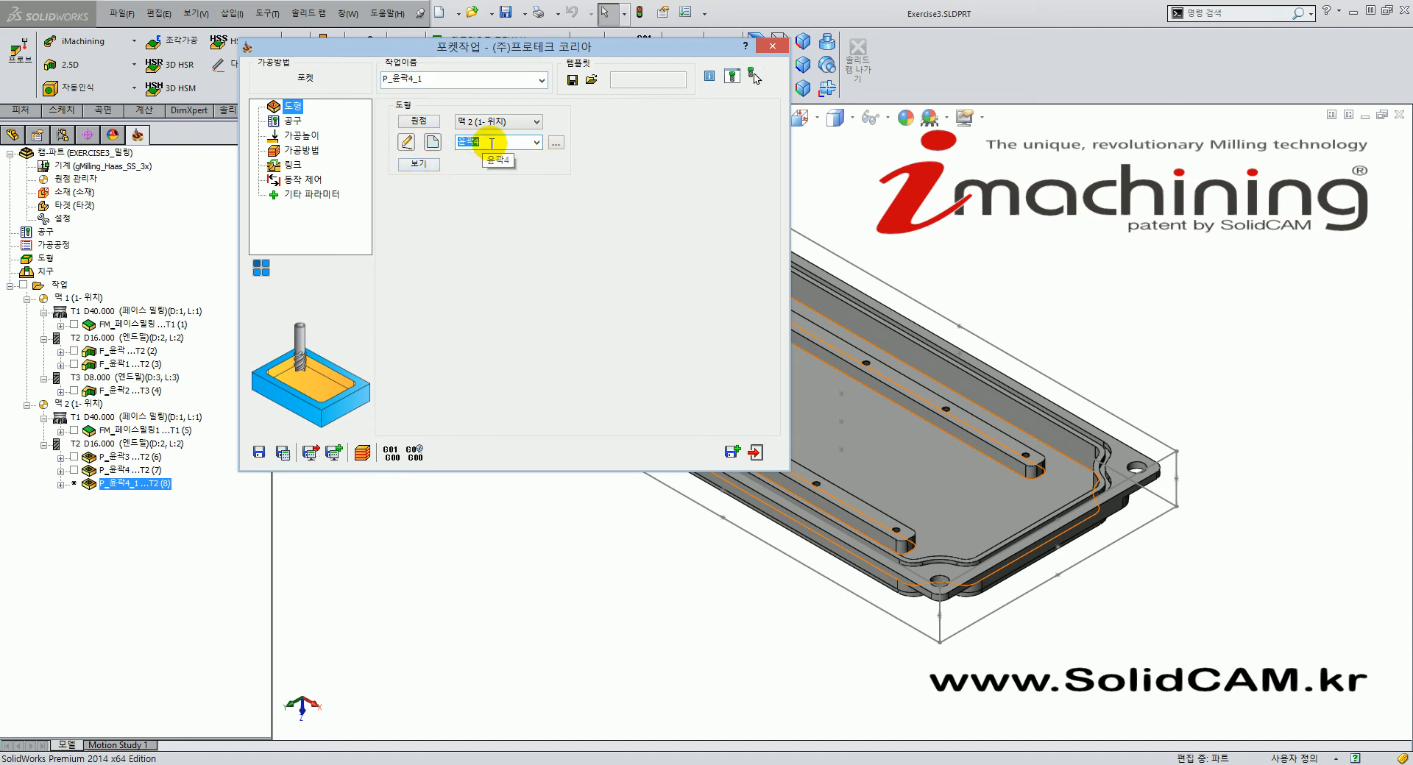
click(433, 164)
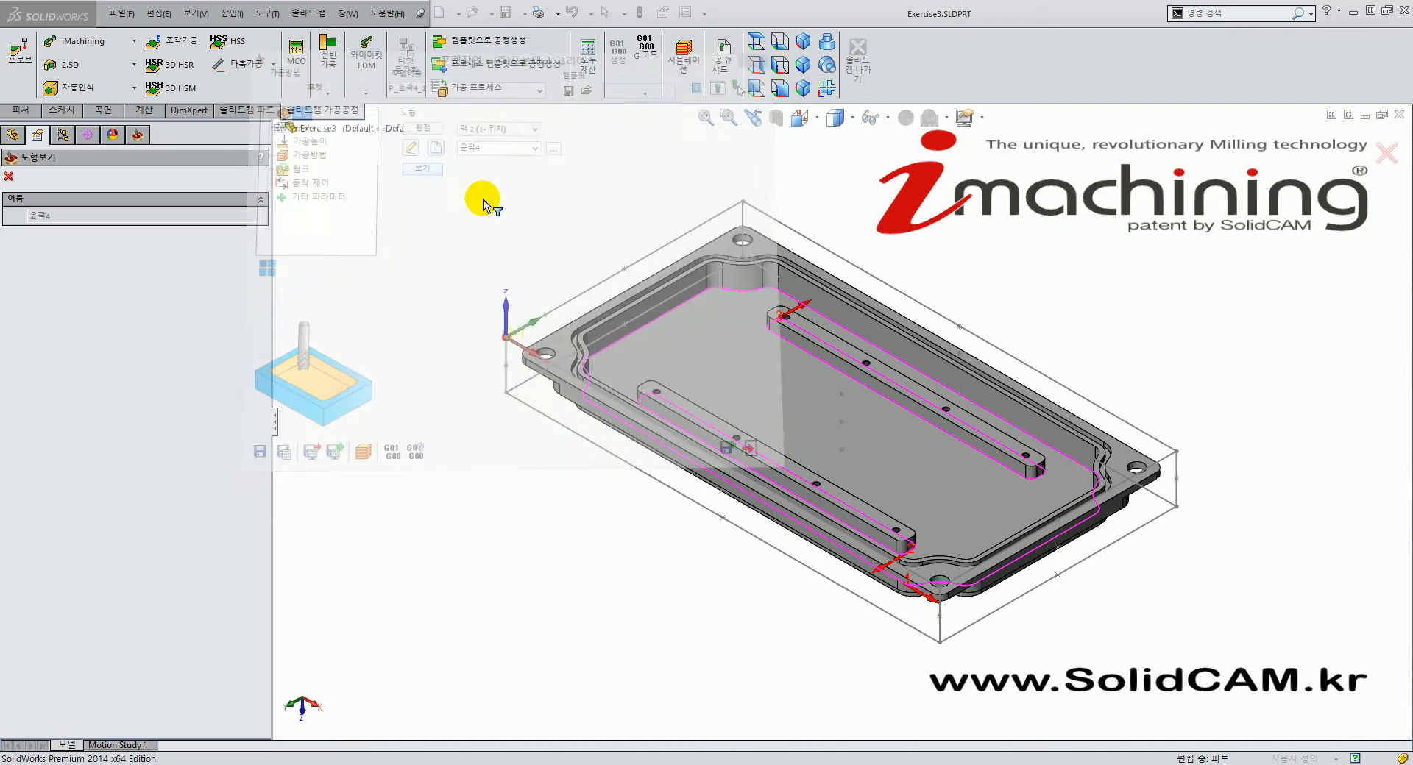
middle_drag(776, 416, 769, 516)
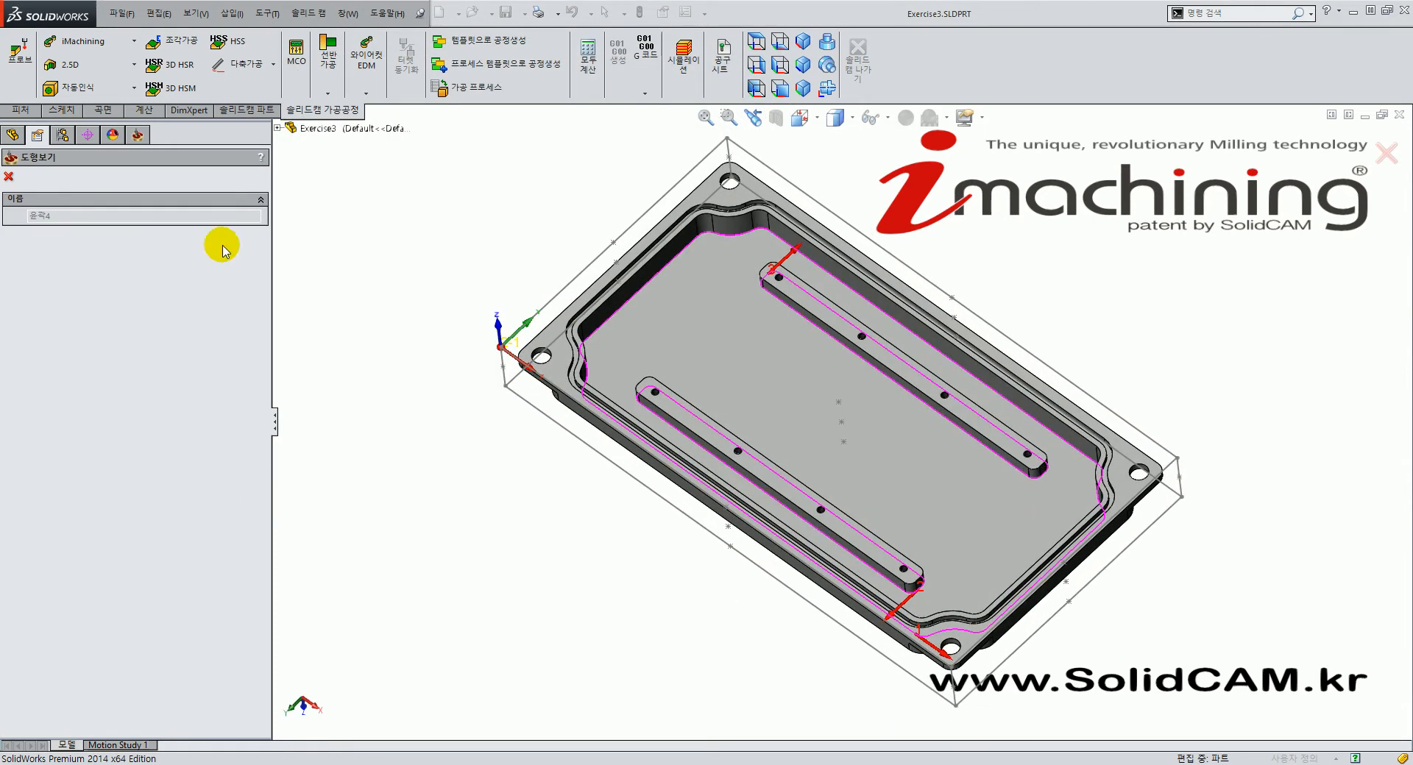
click(9, 175)
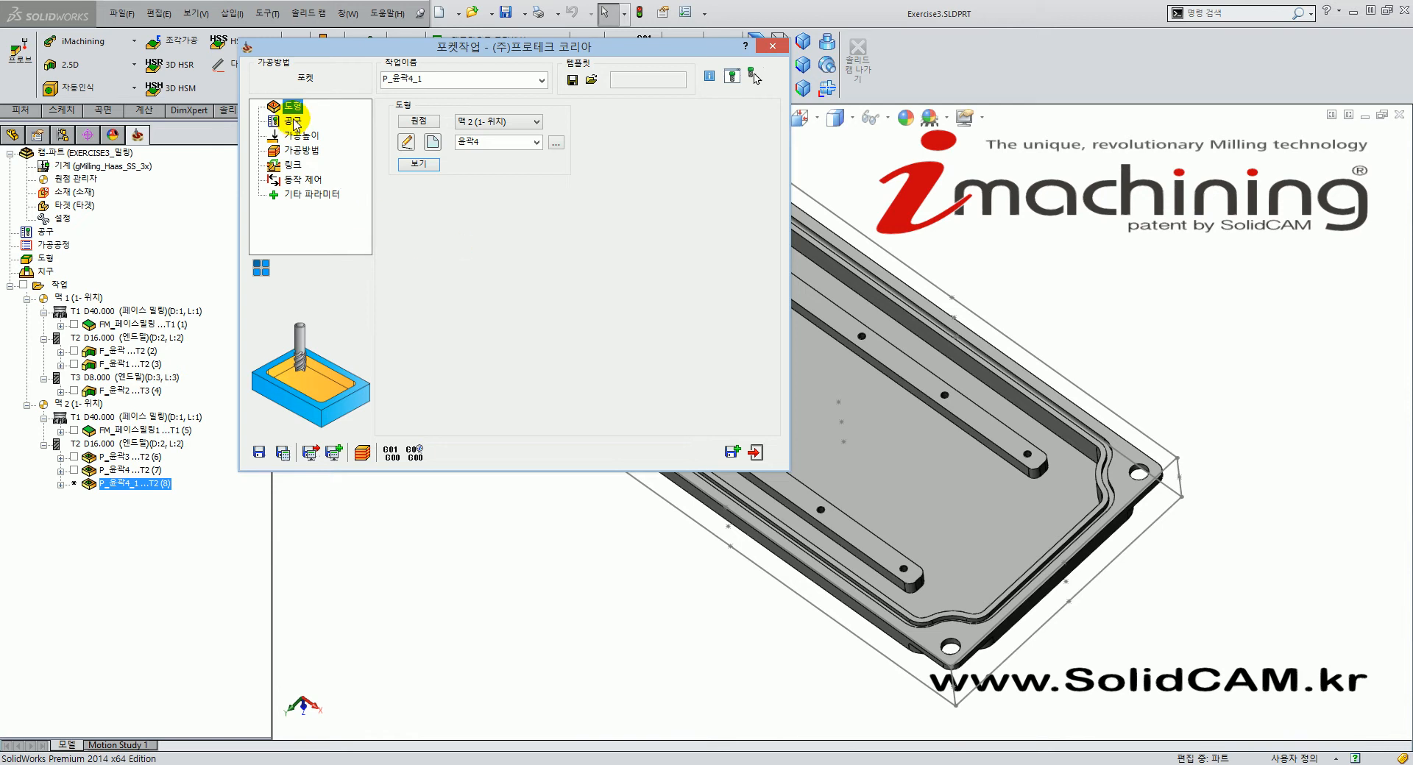
Create a new 6 mm end mill as tool 4 and assign it to the pocket.
click(294, 120)
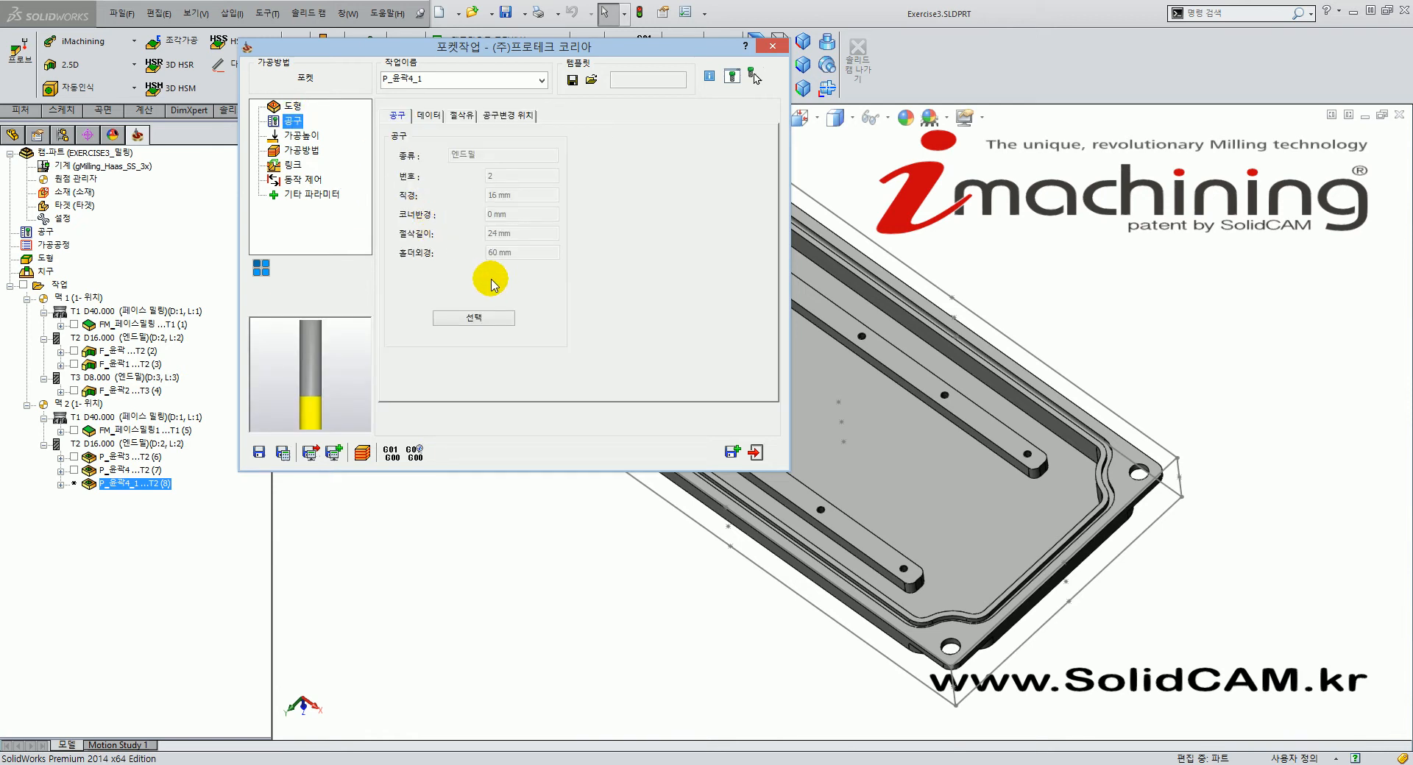
click(505, 327)
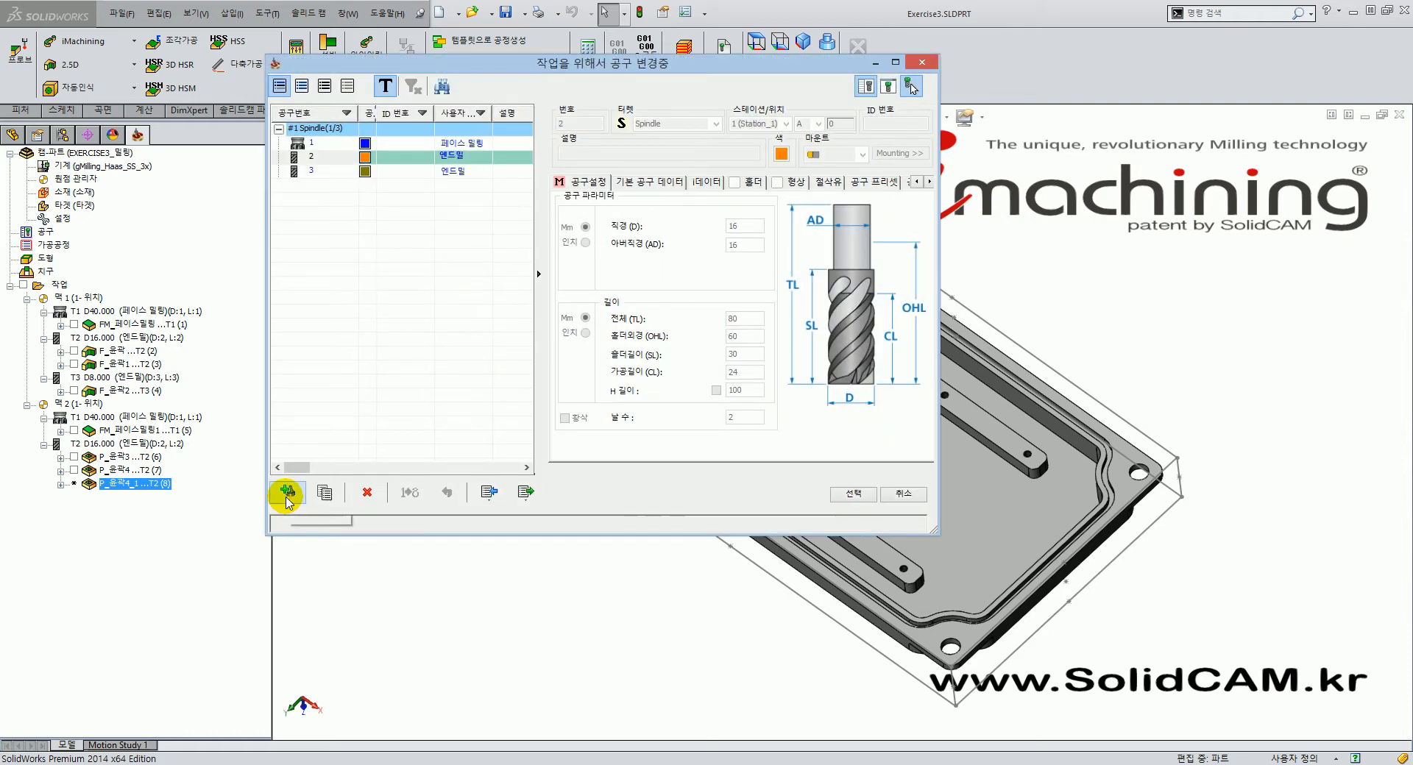
click(287, 497)
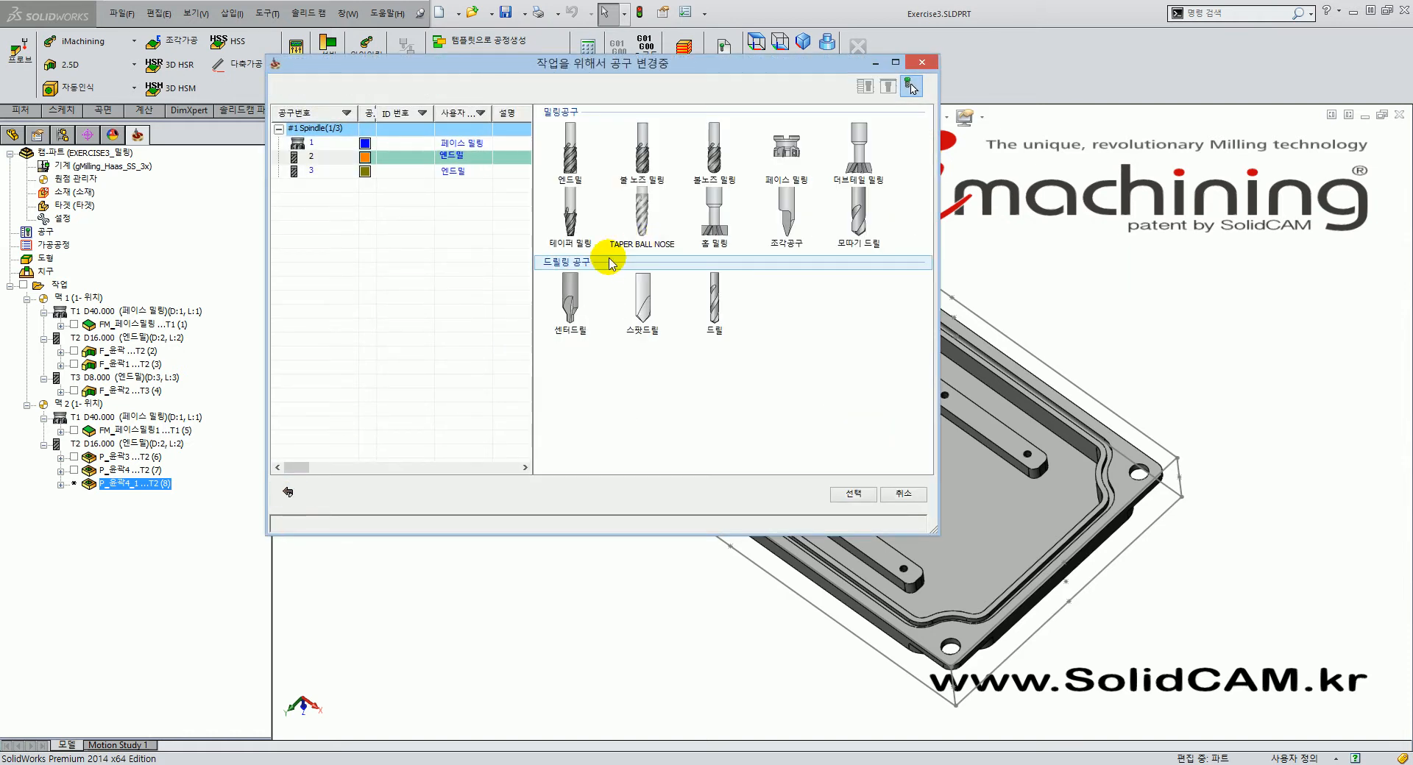
click(567, 150)
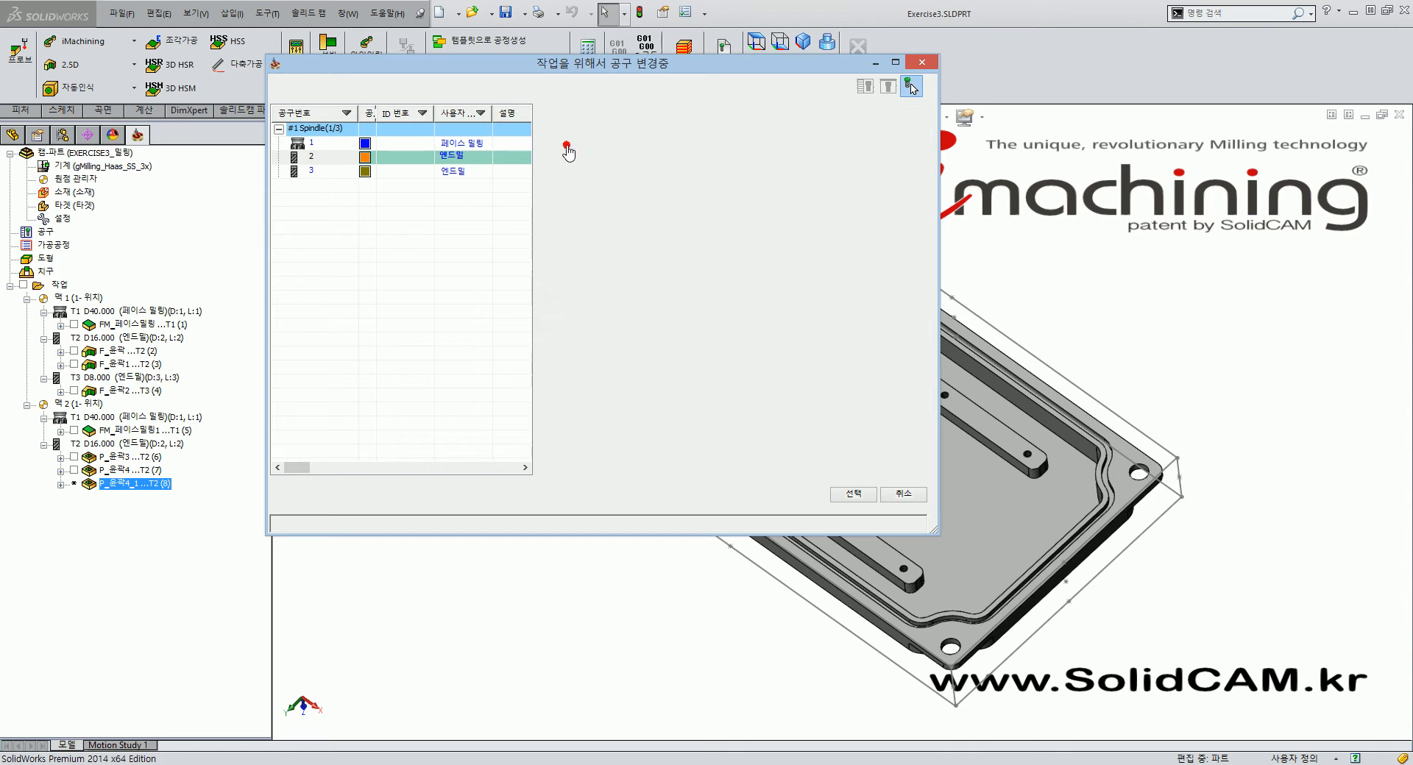
click(747, 226)
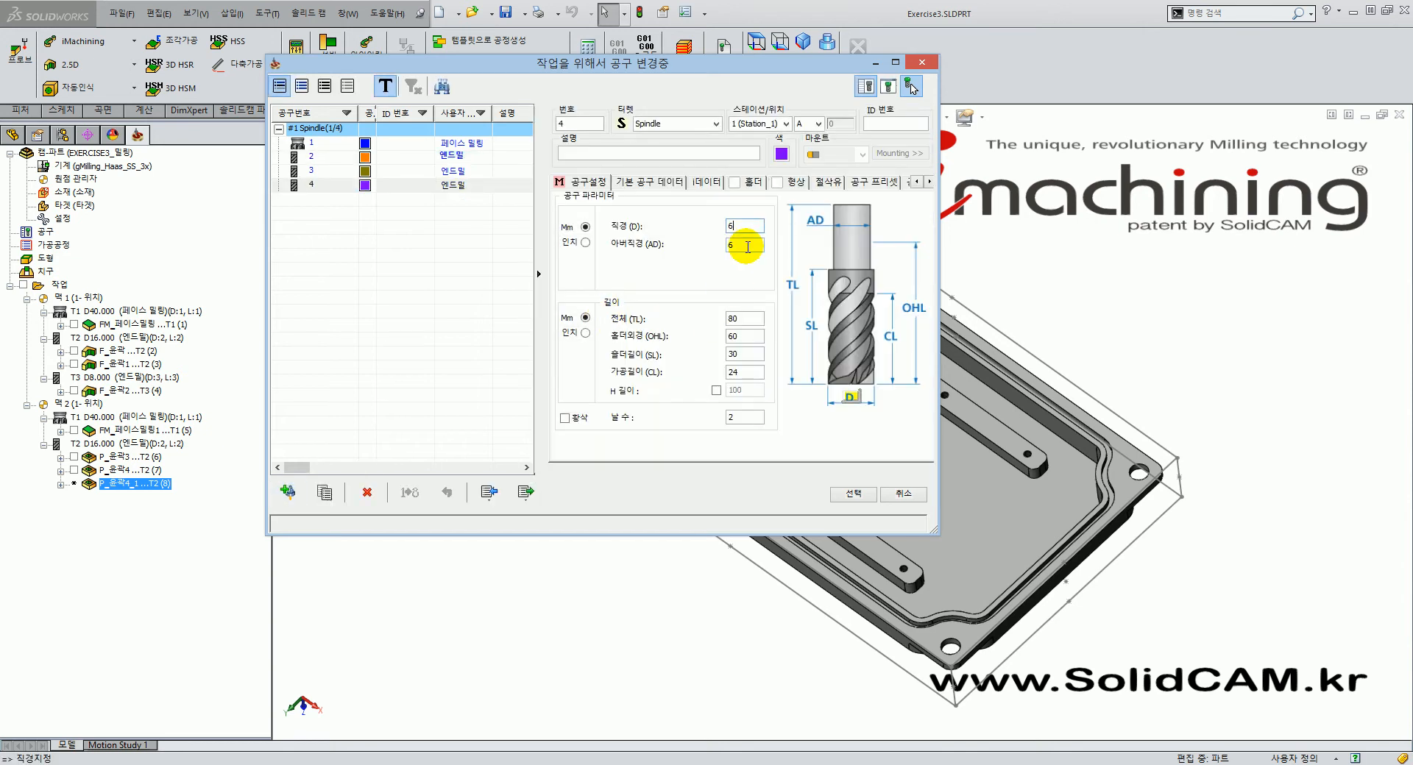
click(755, 226)
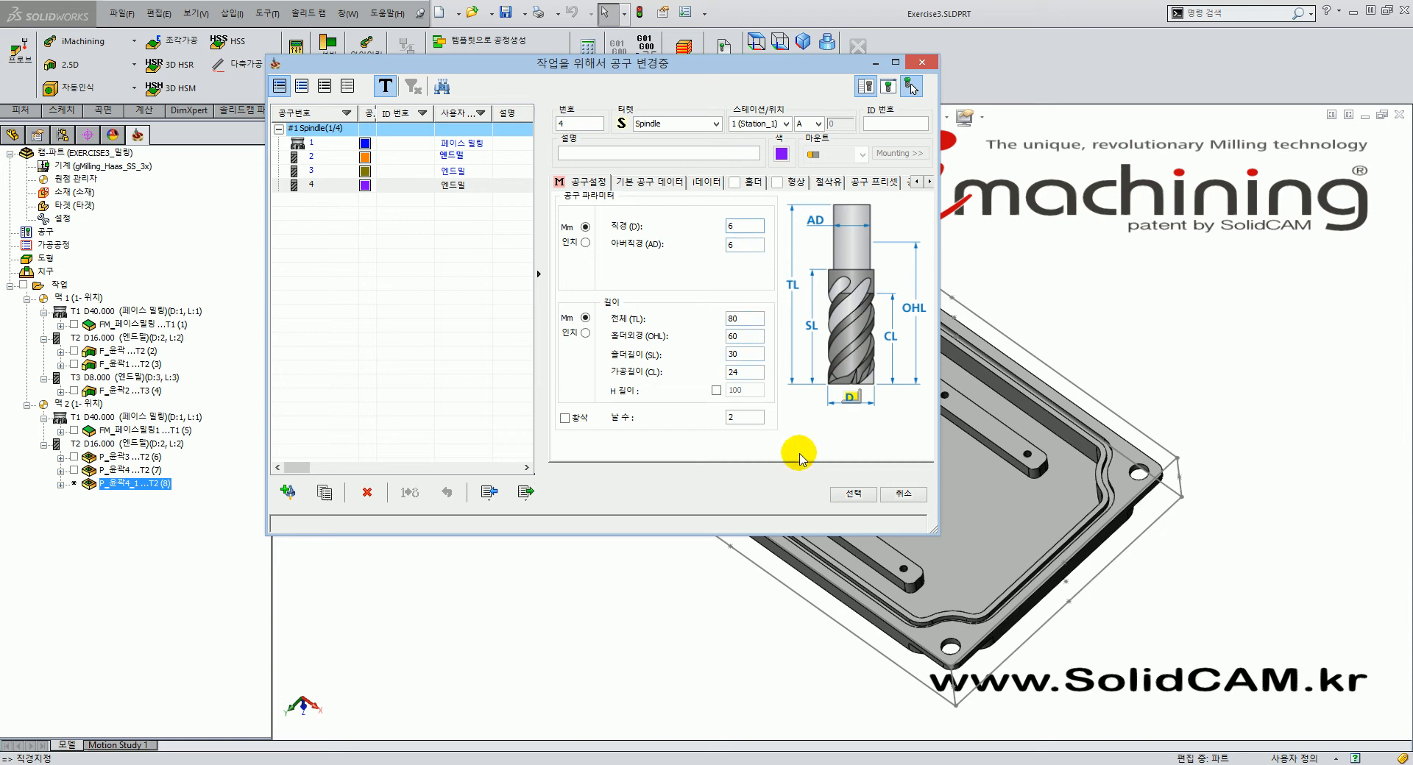
click(866, 503)
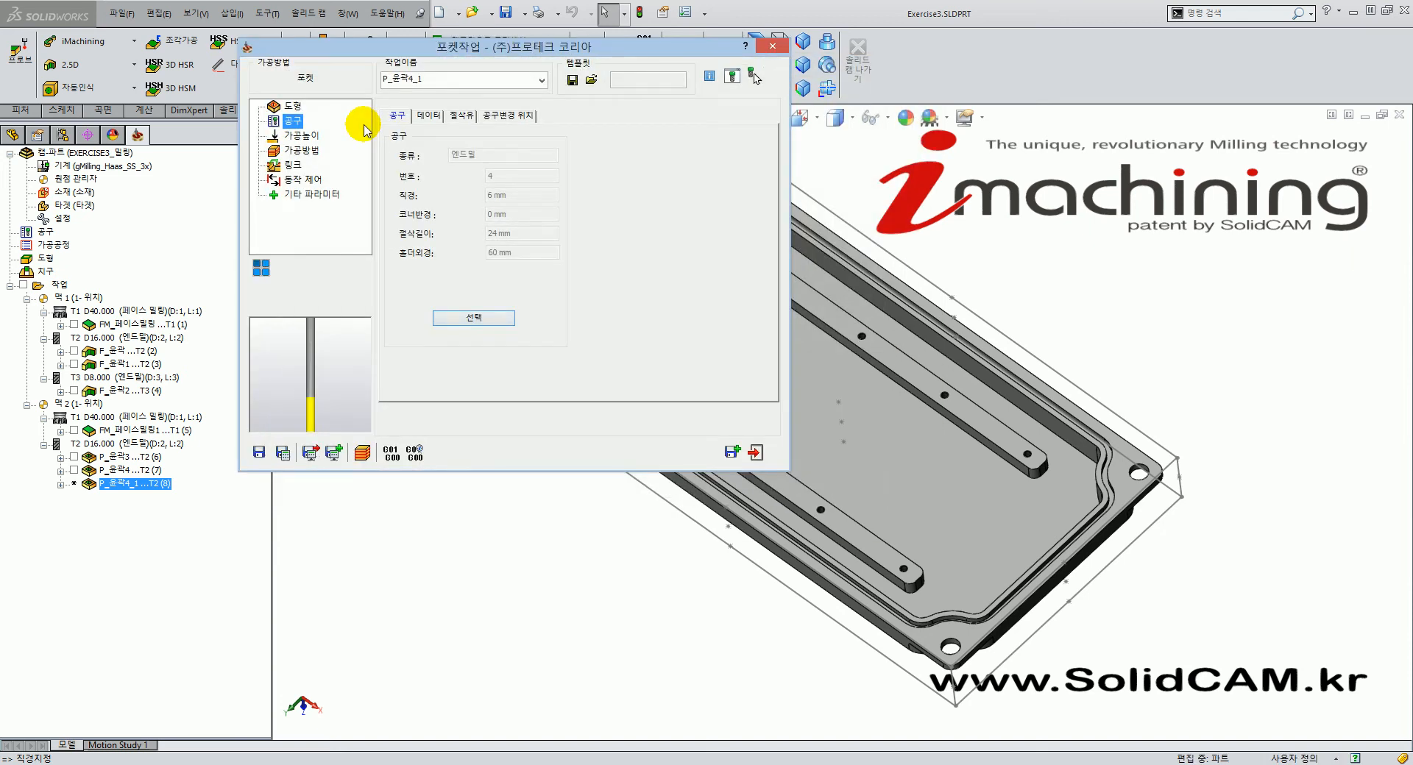
Set 잔삭소재/모따기 to 잔삭 and keep the 영역분할 milling type.
click(302, 135)
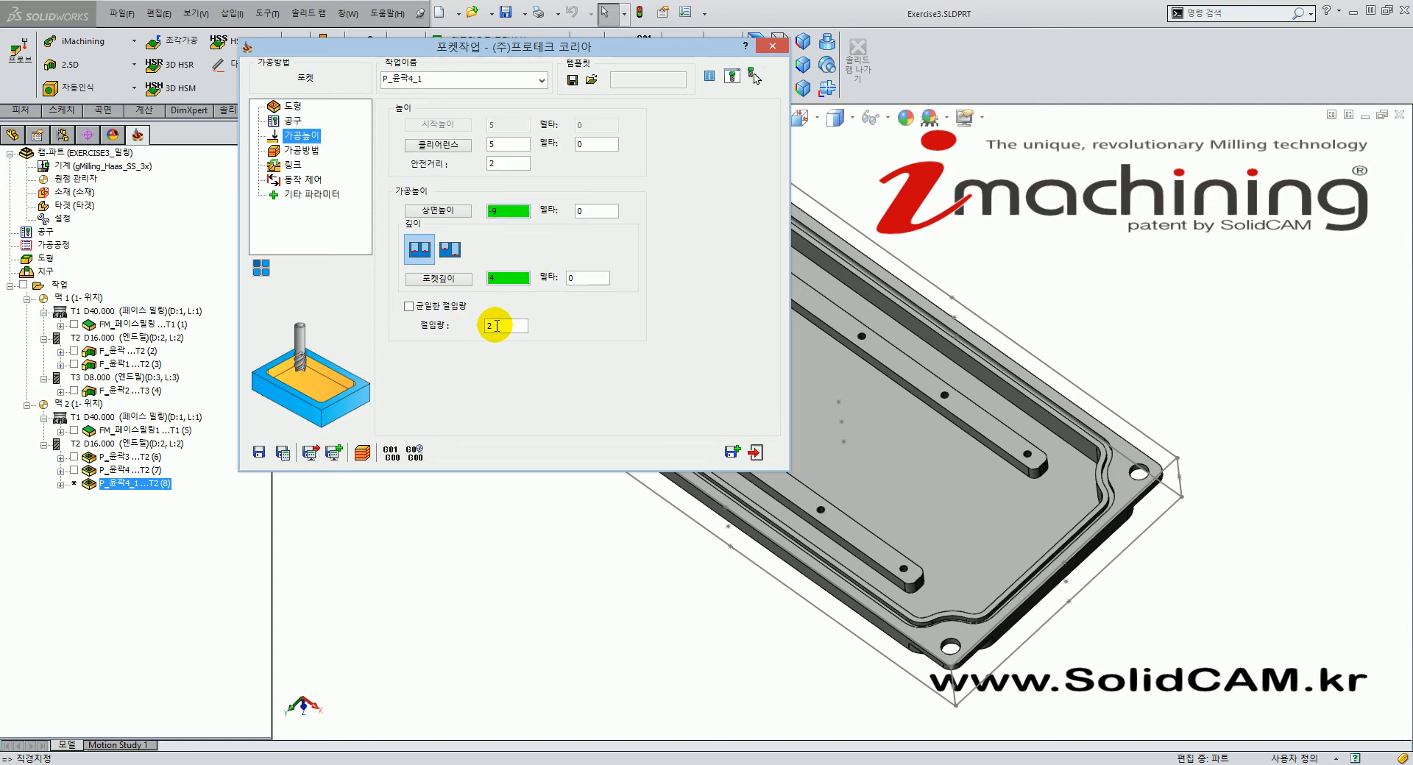
click(302, 150)
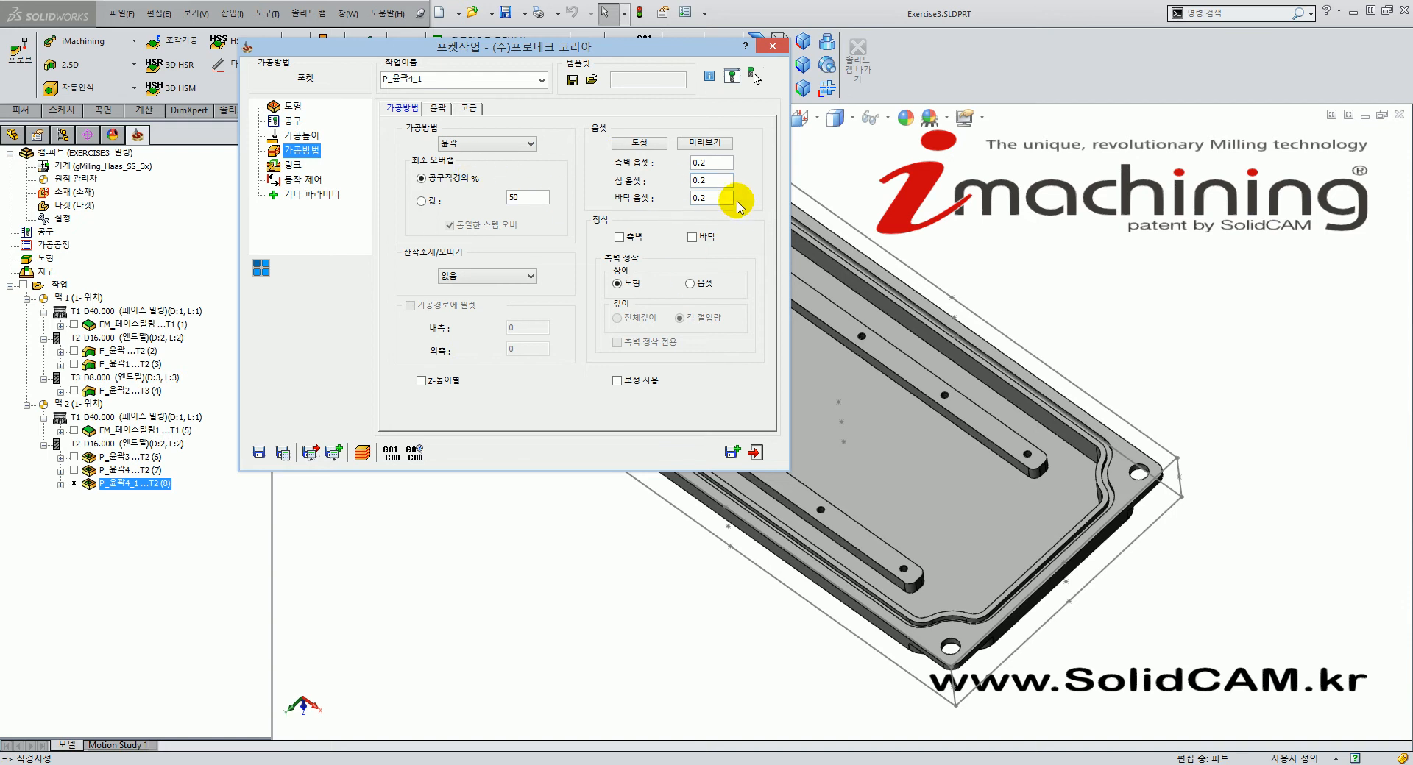
click(712, 167)
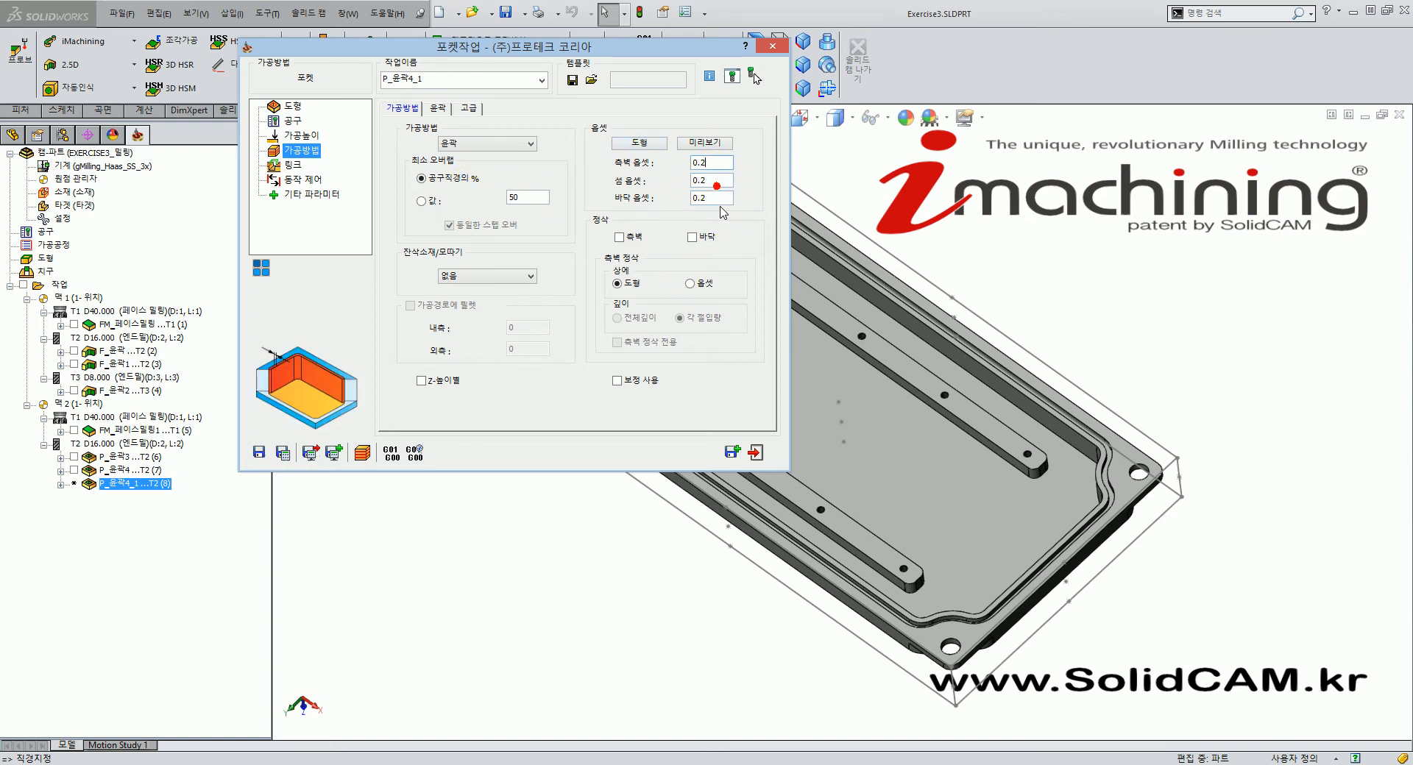
click(490, 280)
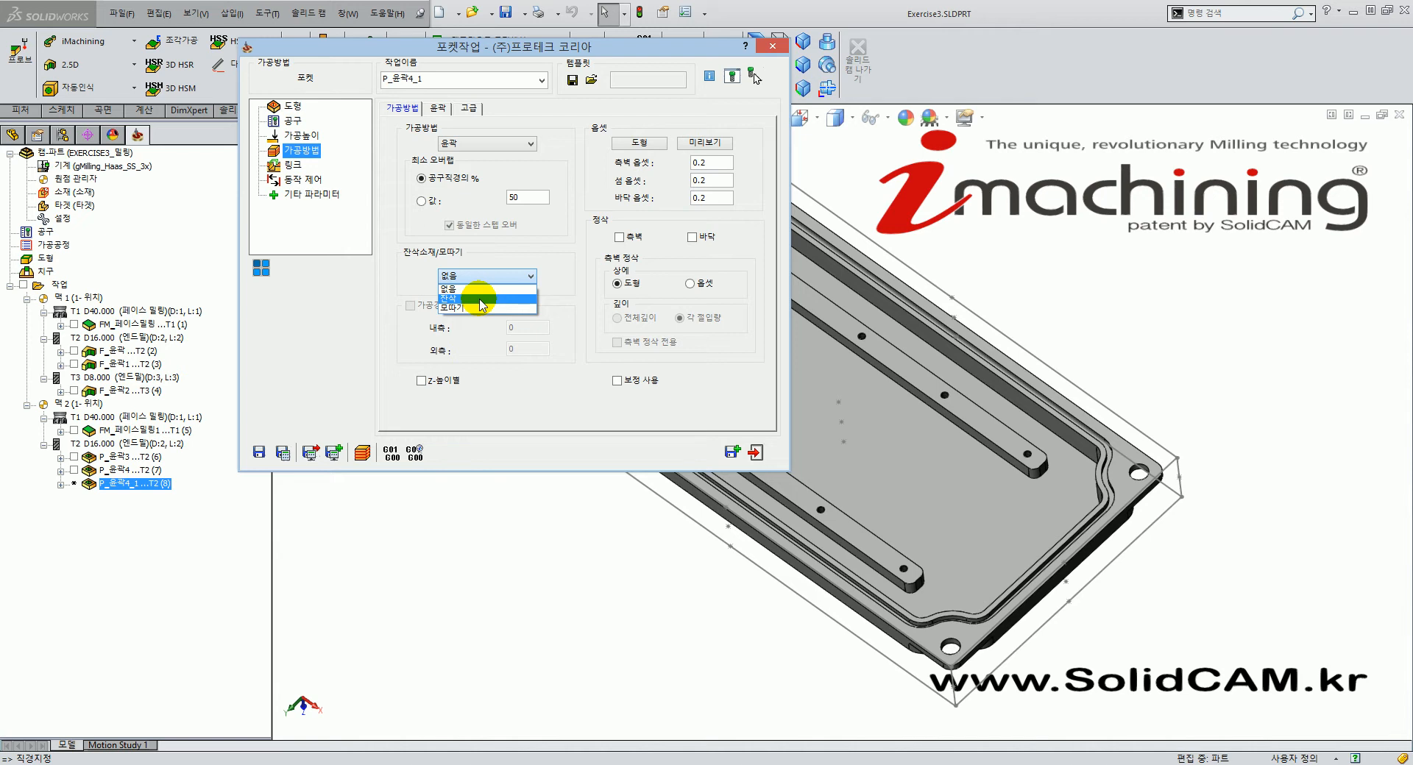
click(482, 299)
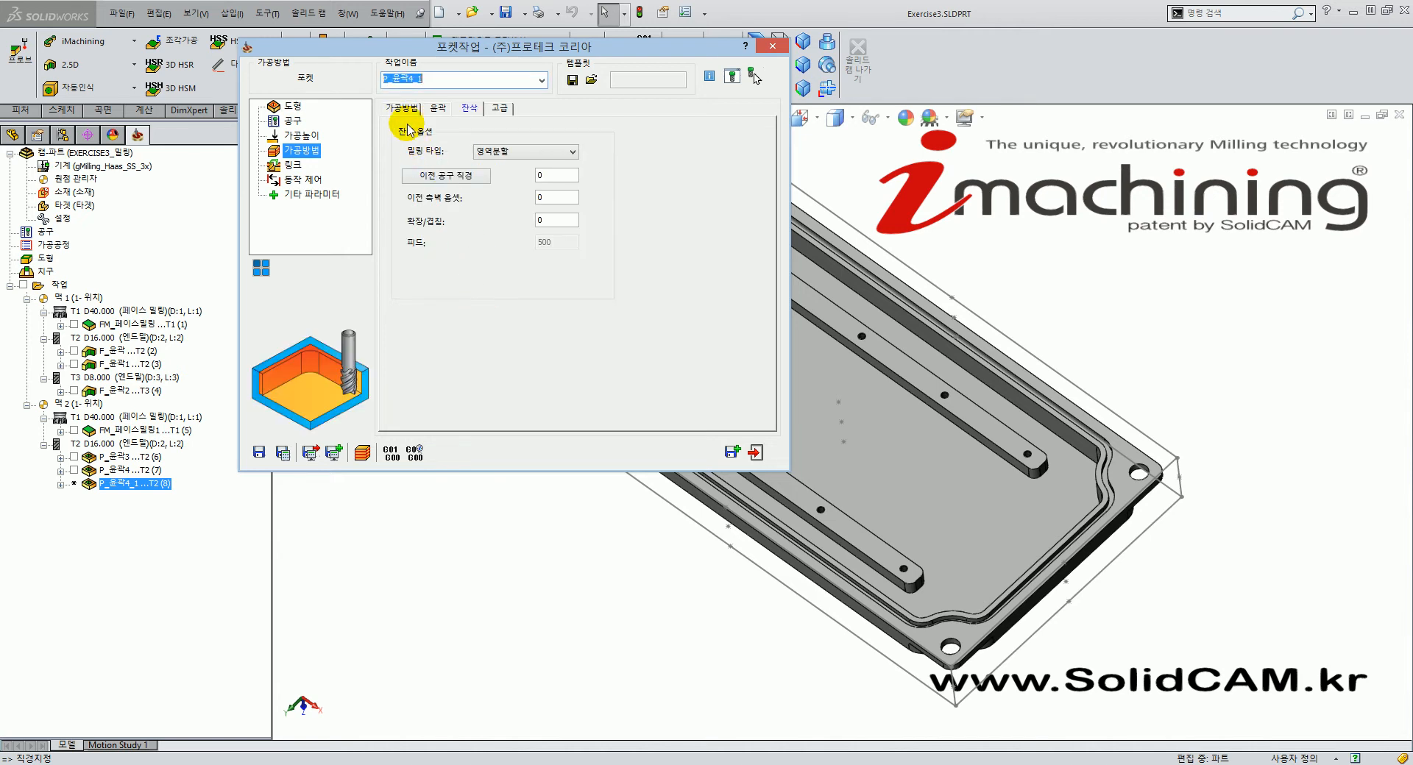
click(541, 152)
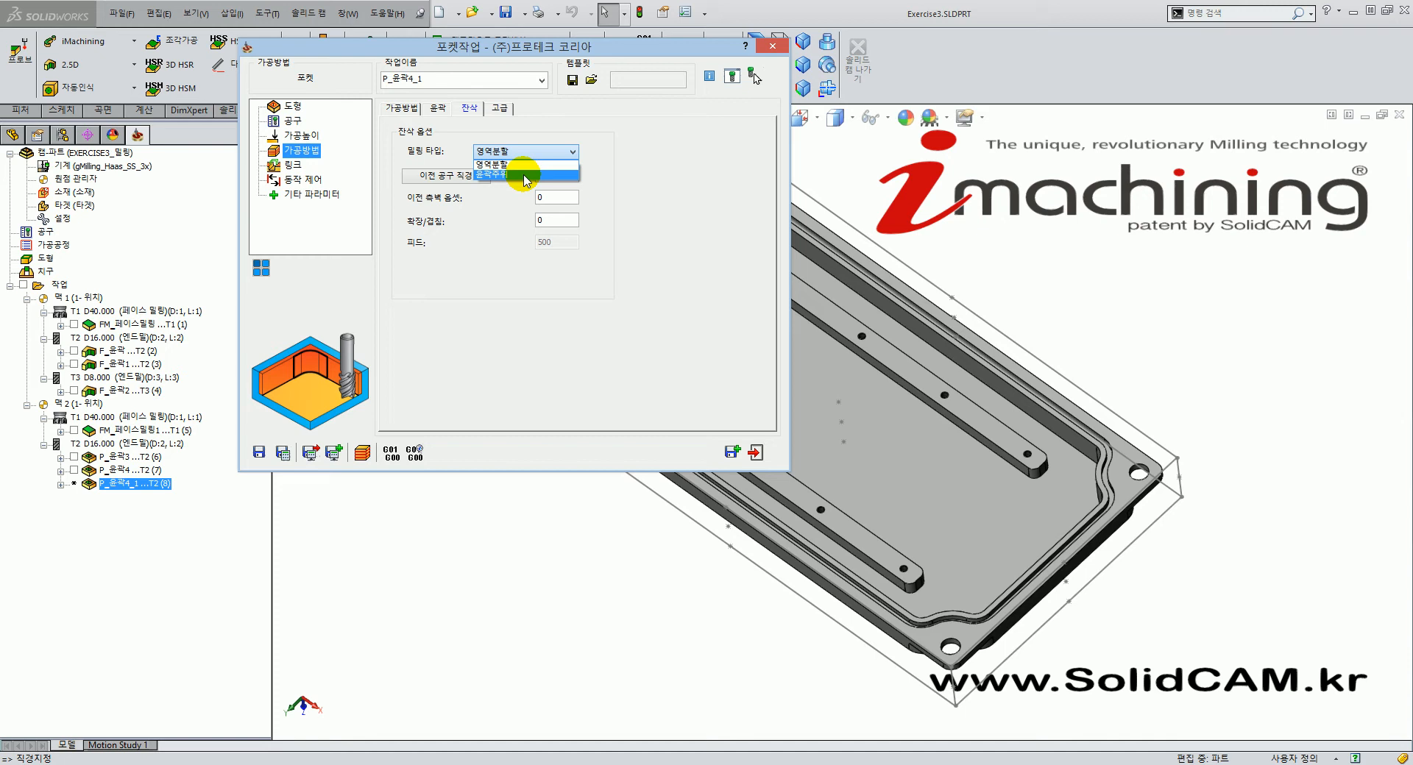
click(662, 189)
click(517, 151)
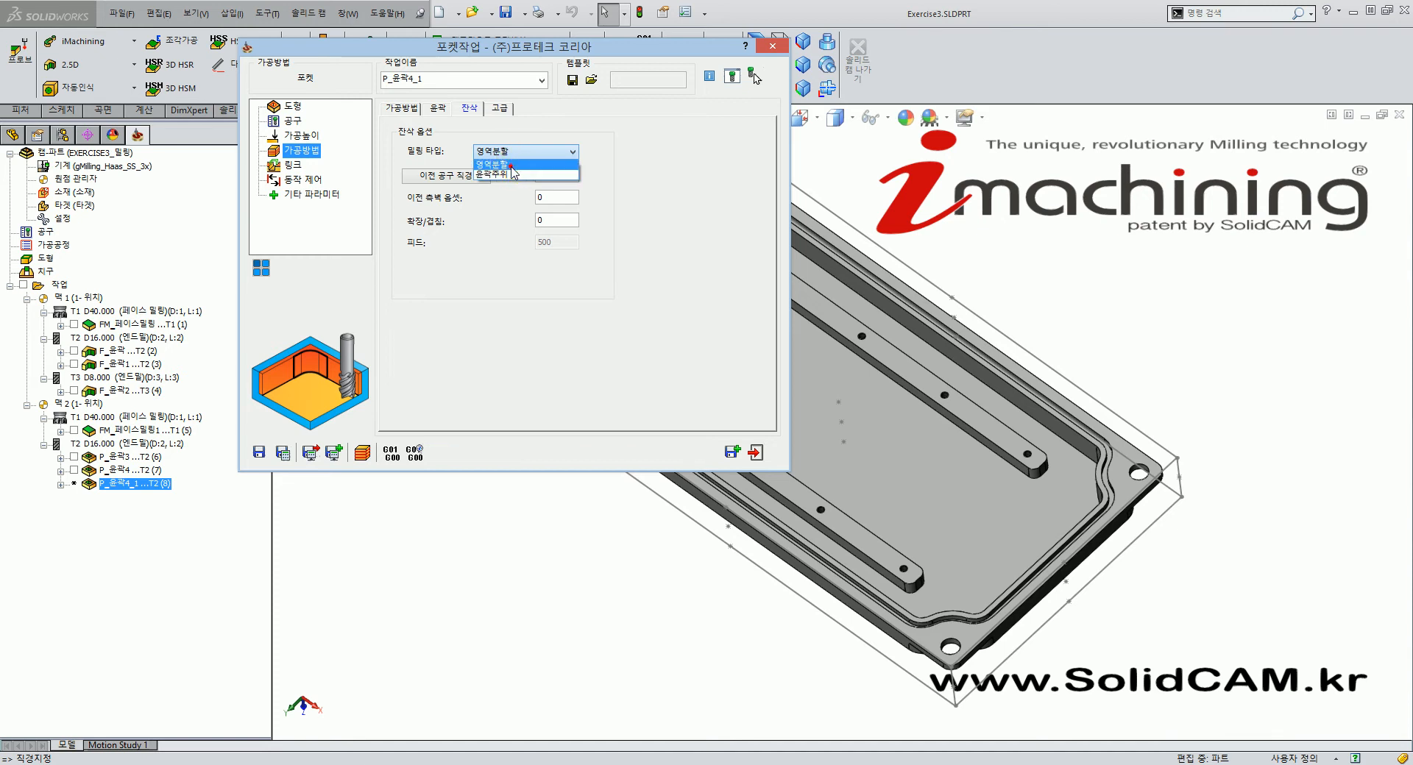
click(488, 162)
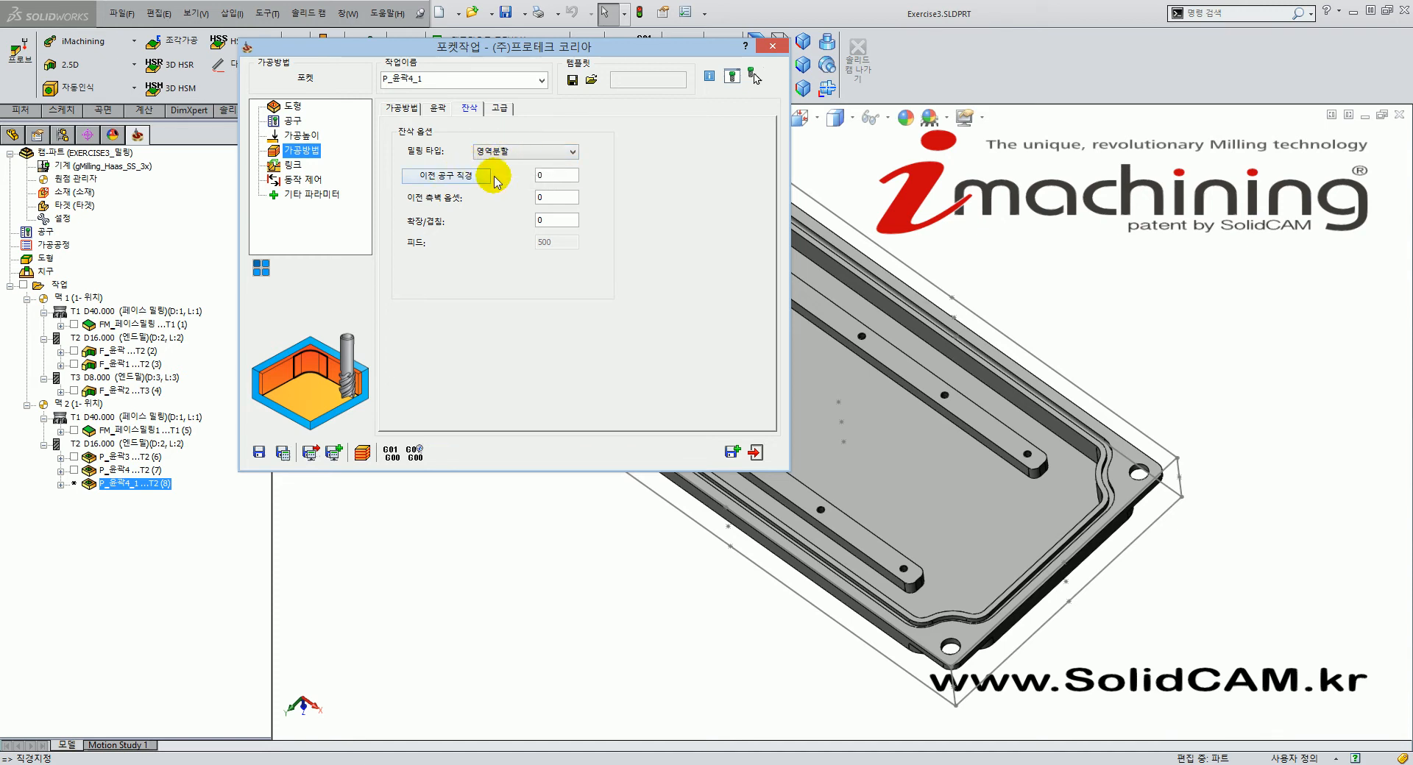
Enter 16 as the previous tool diameter and open the part tool table.
click(542, 175)
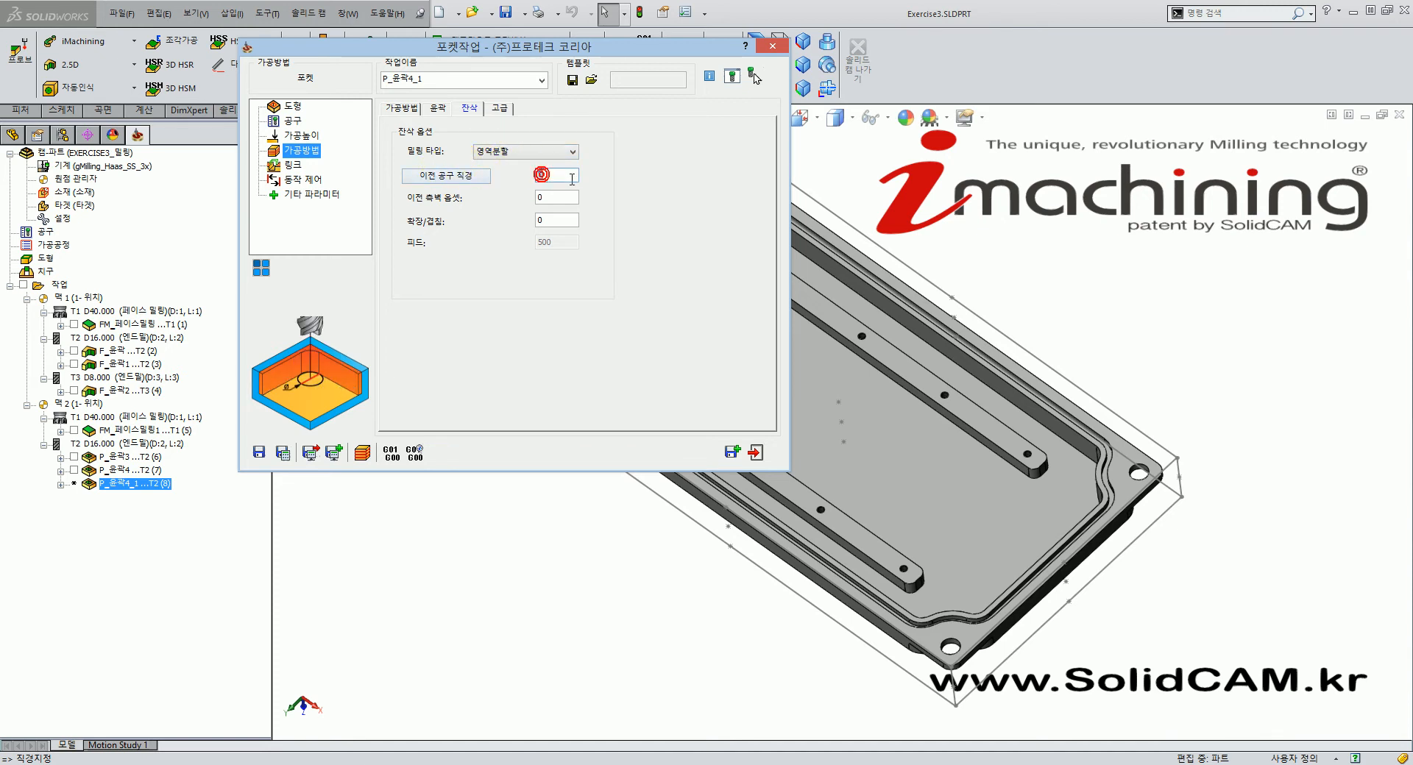
double_click(574, 177)
text(1+)
click(462, 179)
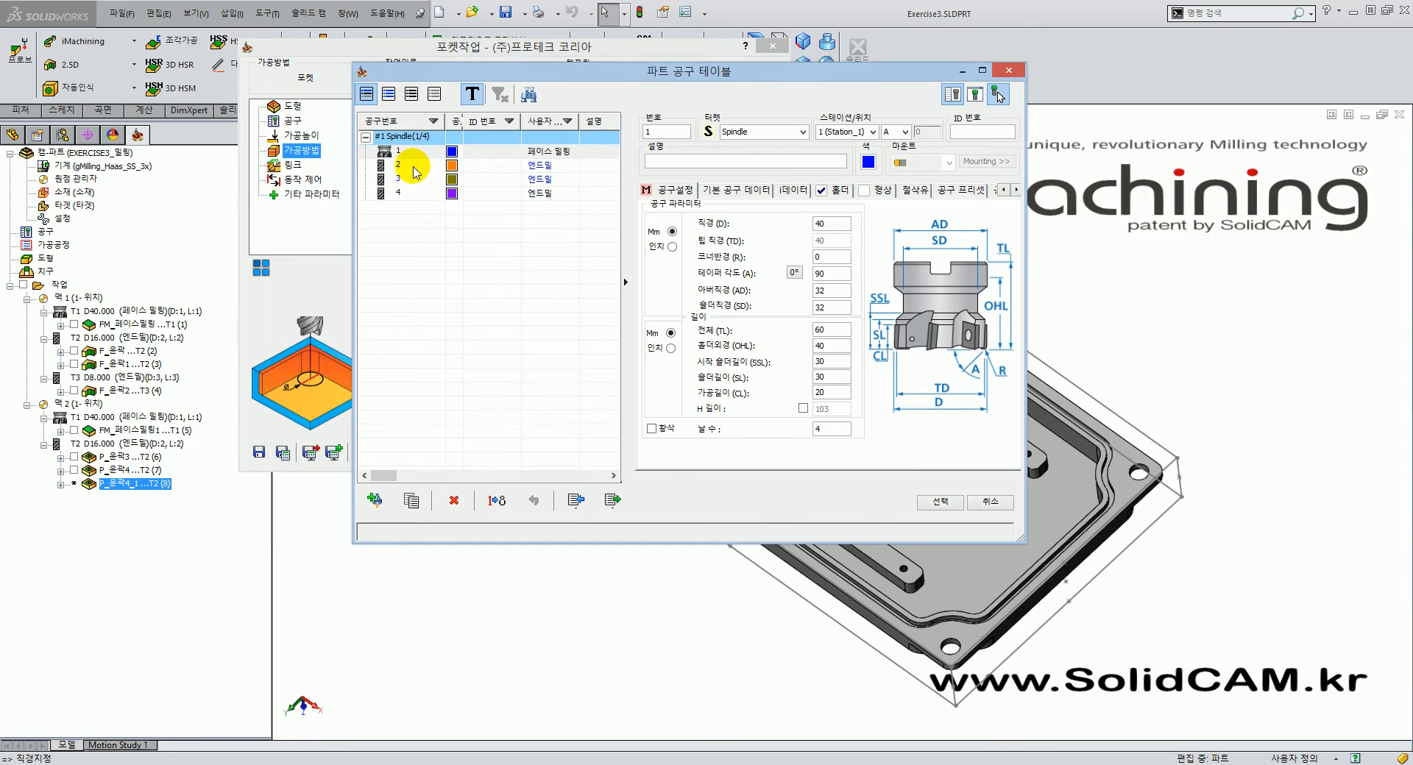
Pick 16 mm tool 2 as the previous tool, with previous wall offset 0.2 and overlap 1.
click(414, 166)
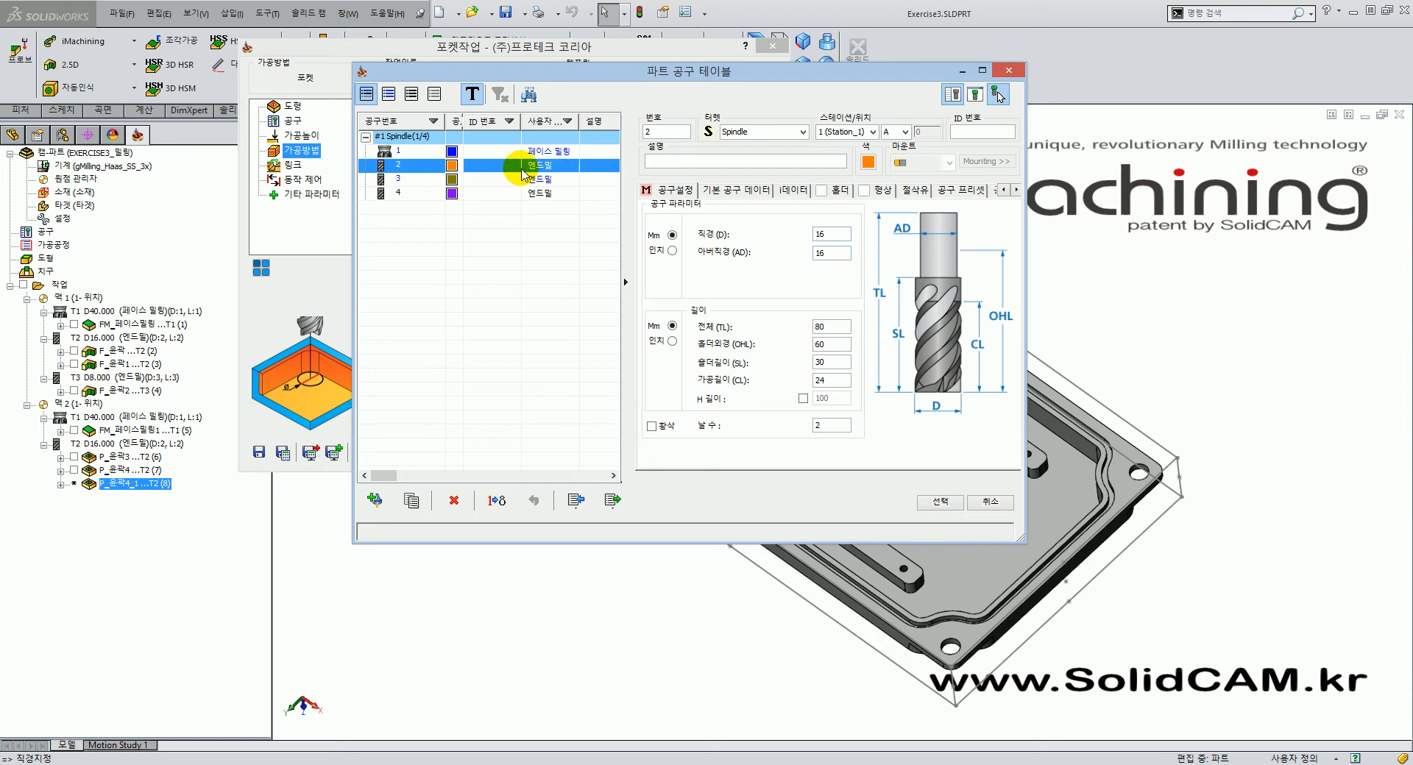
click(941, 502)
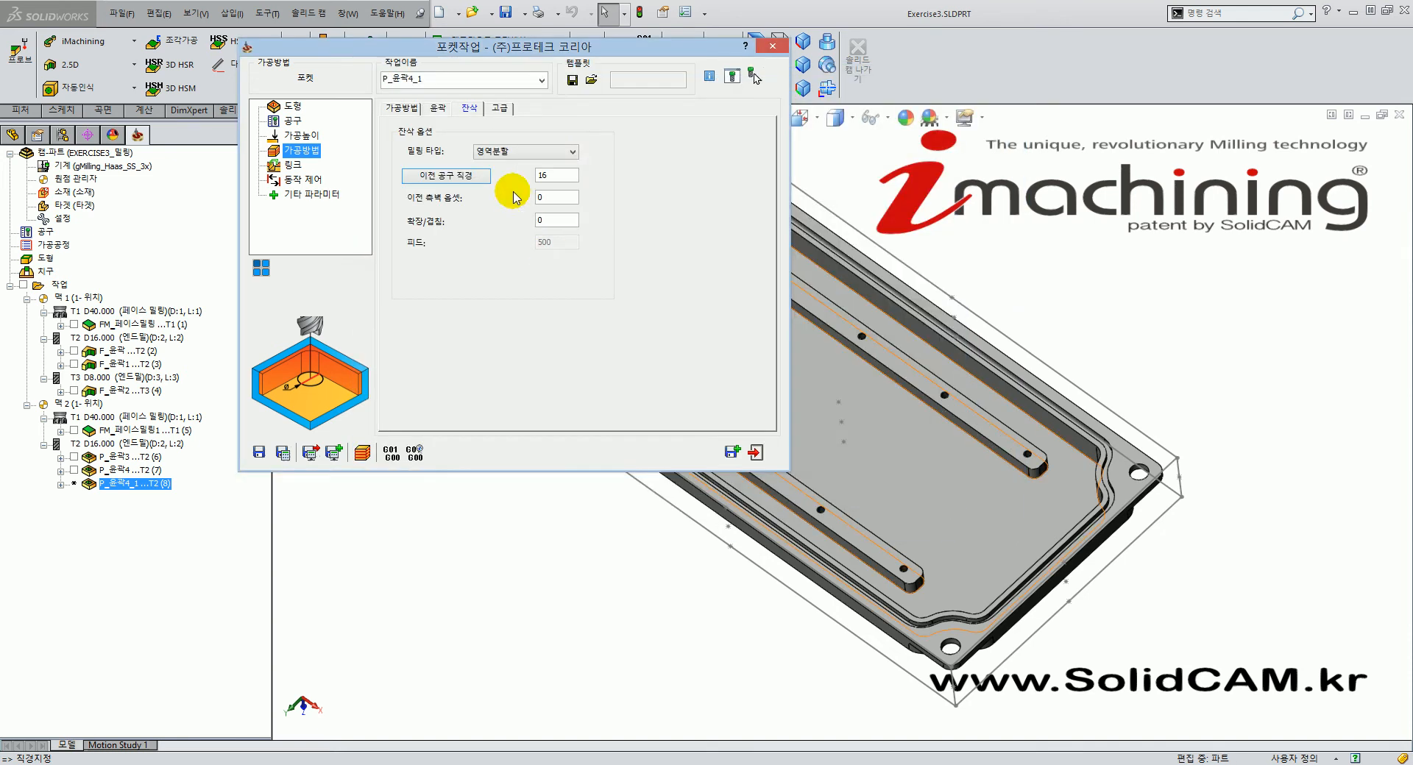
click(561, 177)
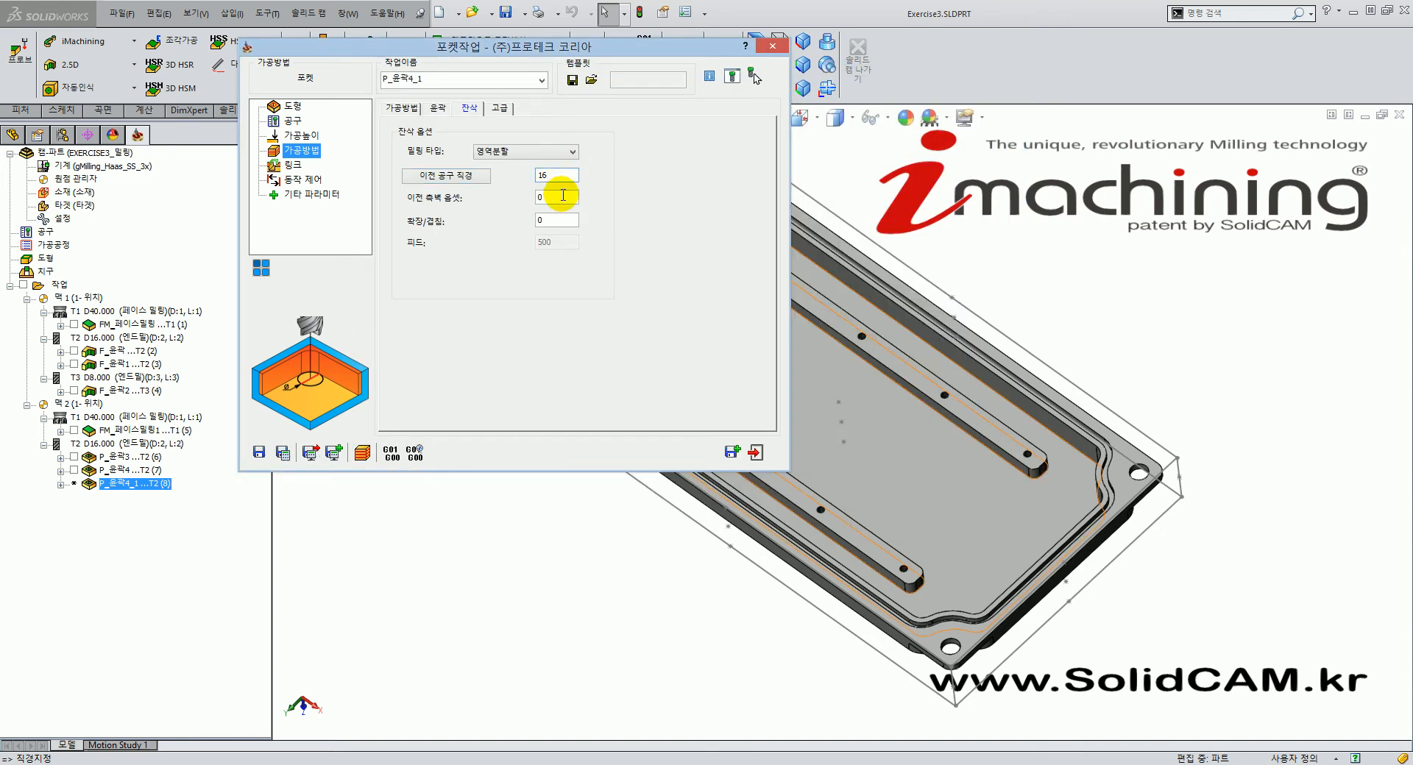
click(563, 197)
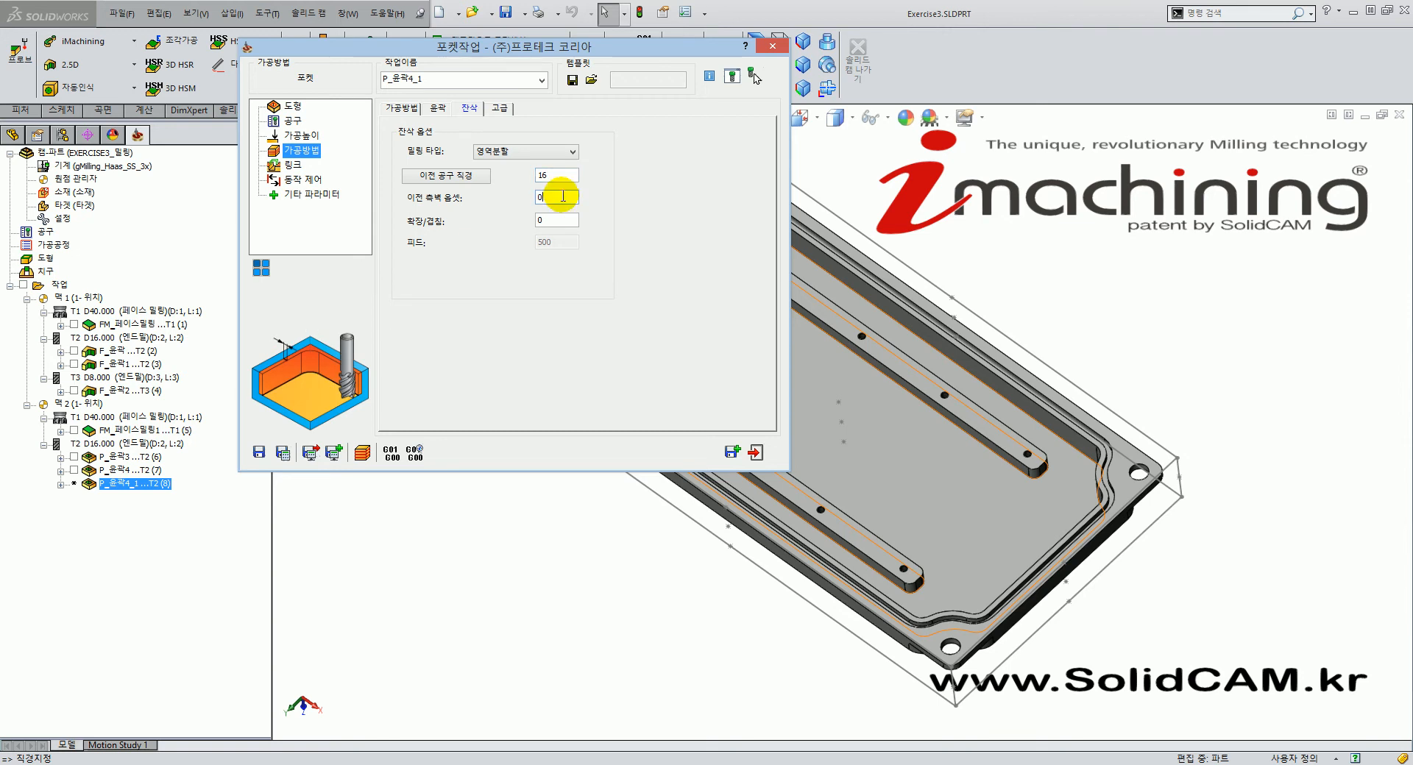
text(.2)
click(561, 221)
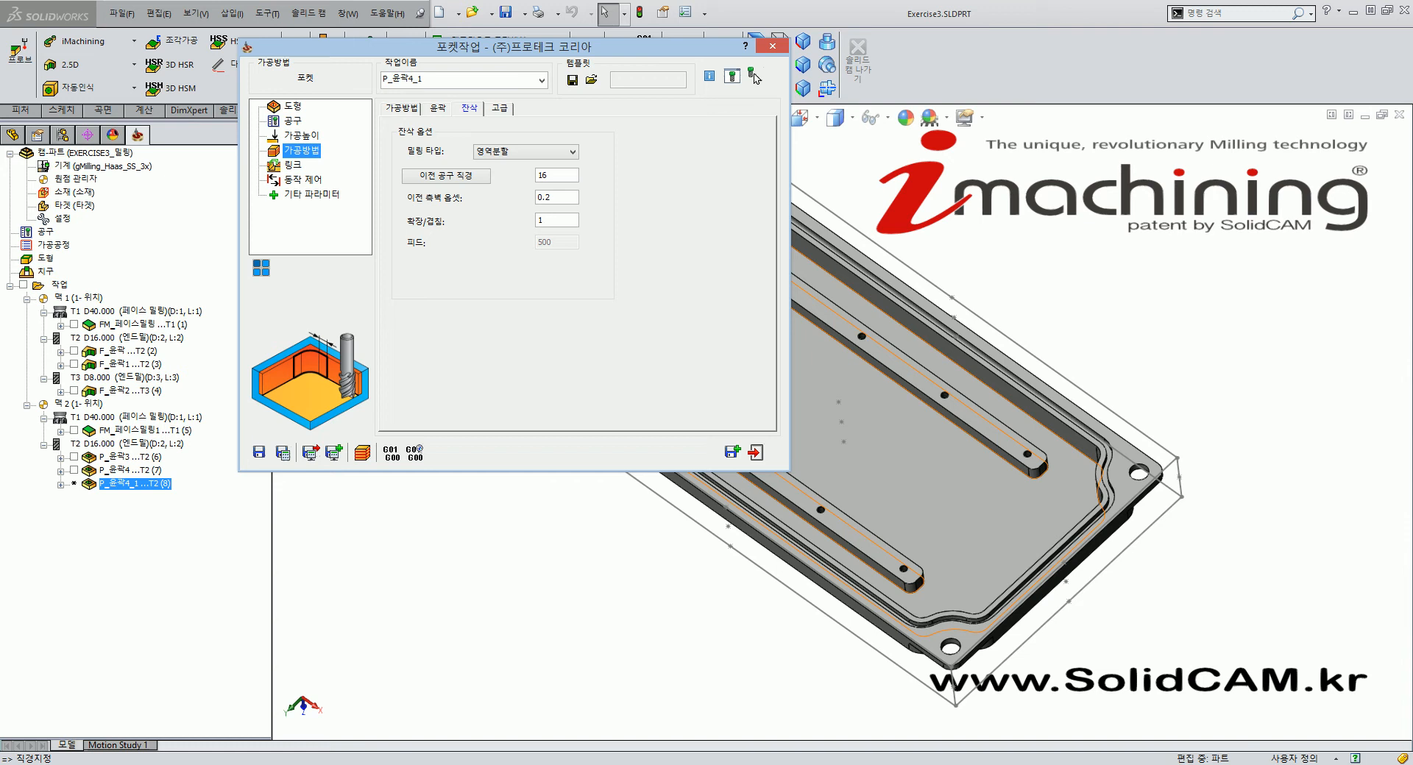
click(563, 222)
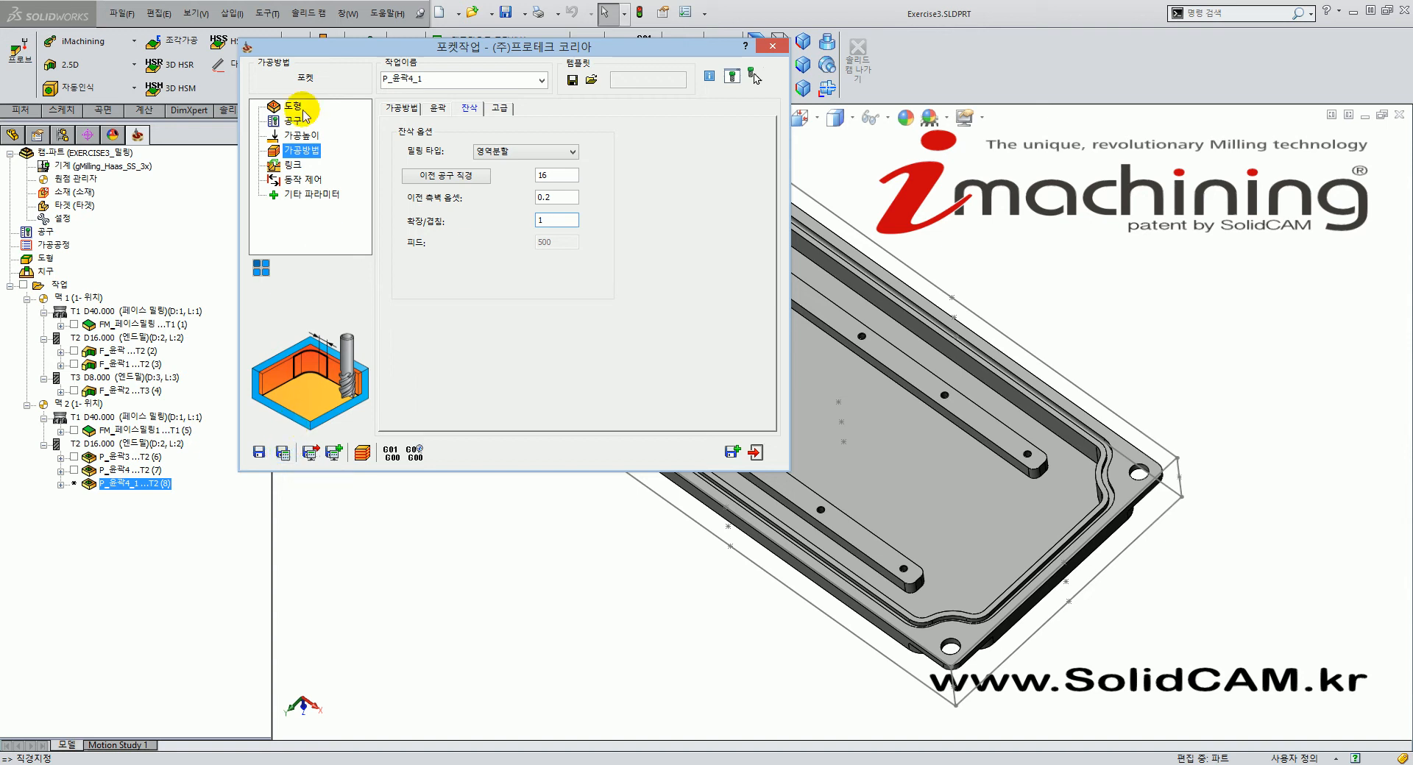
Inspect the pocket's helical ramp-in parameters, including the 3.94 ramp radius.
click(290, 165)
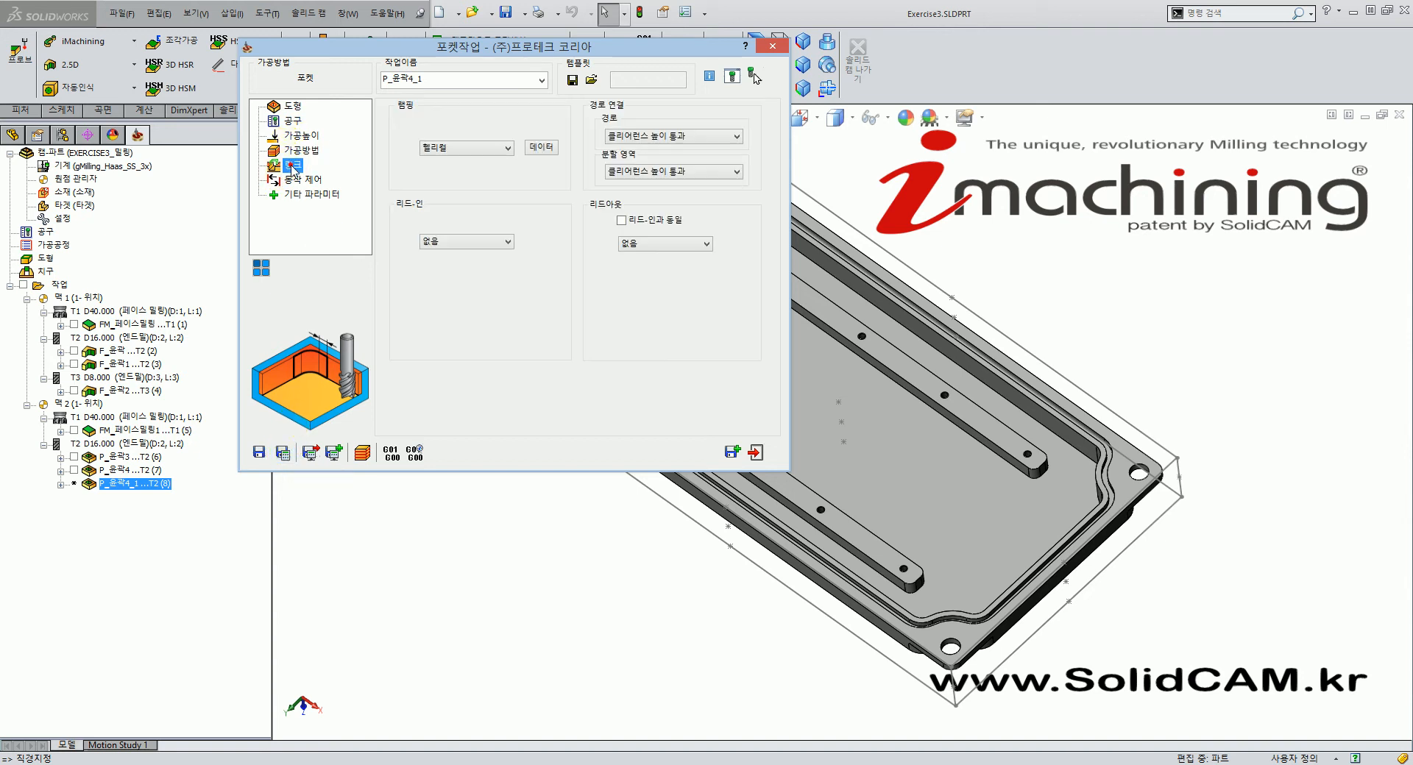
click(548, 148)
drag(61, 327, 30, 326)
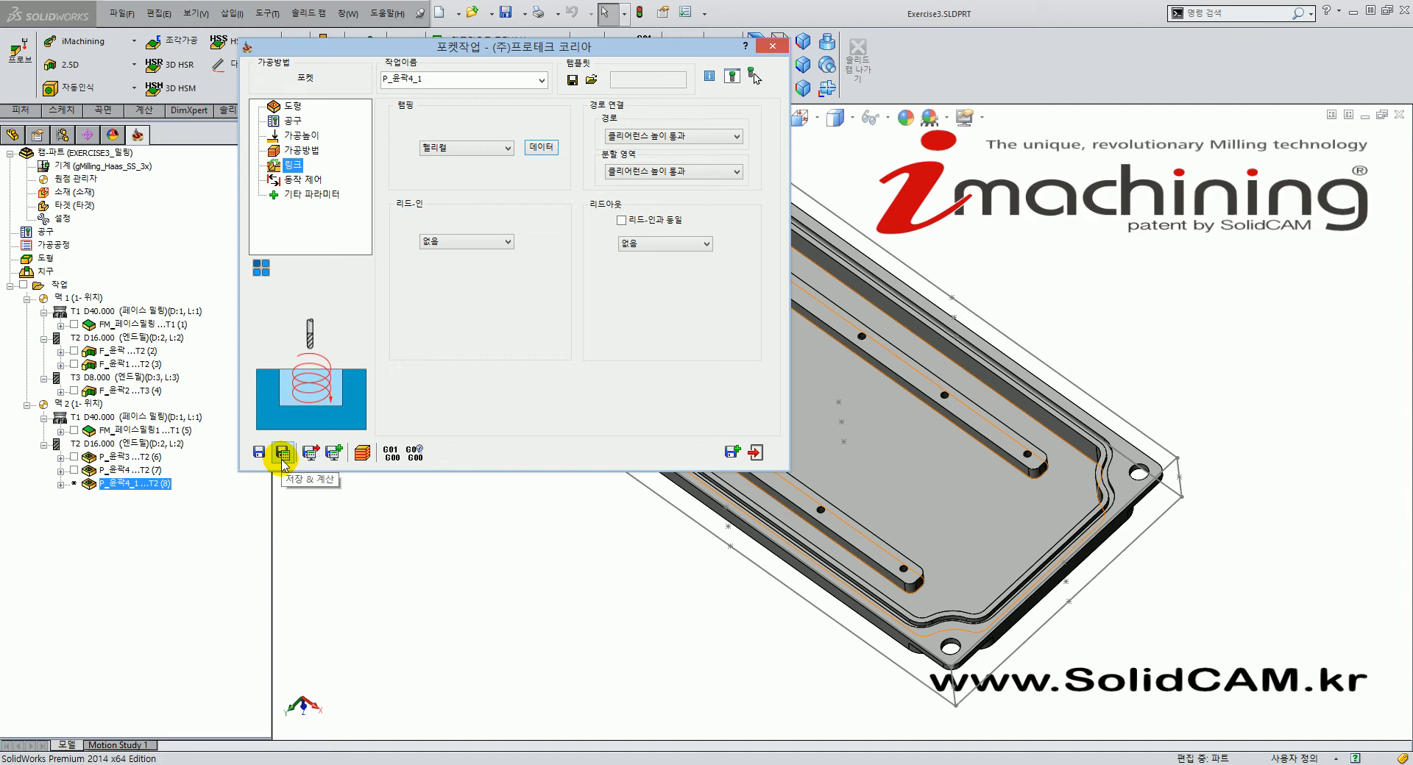
Save and calculate the P_윤곽4_1 pocket toolpath and display it on the model.
click(282, 456)
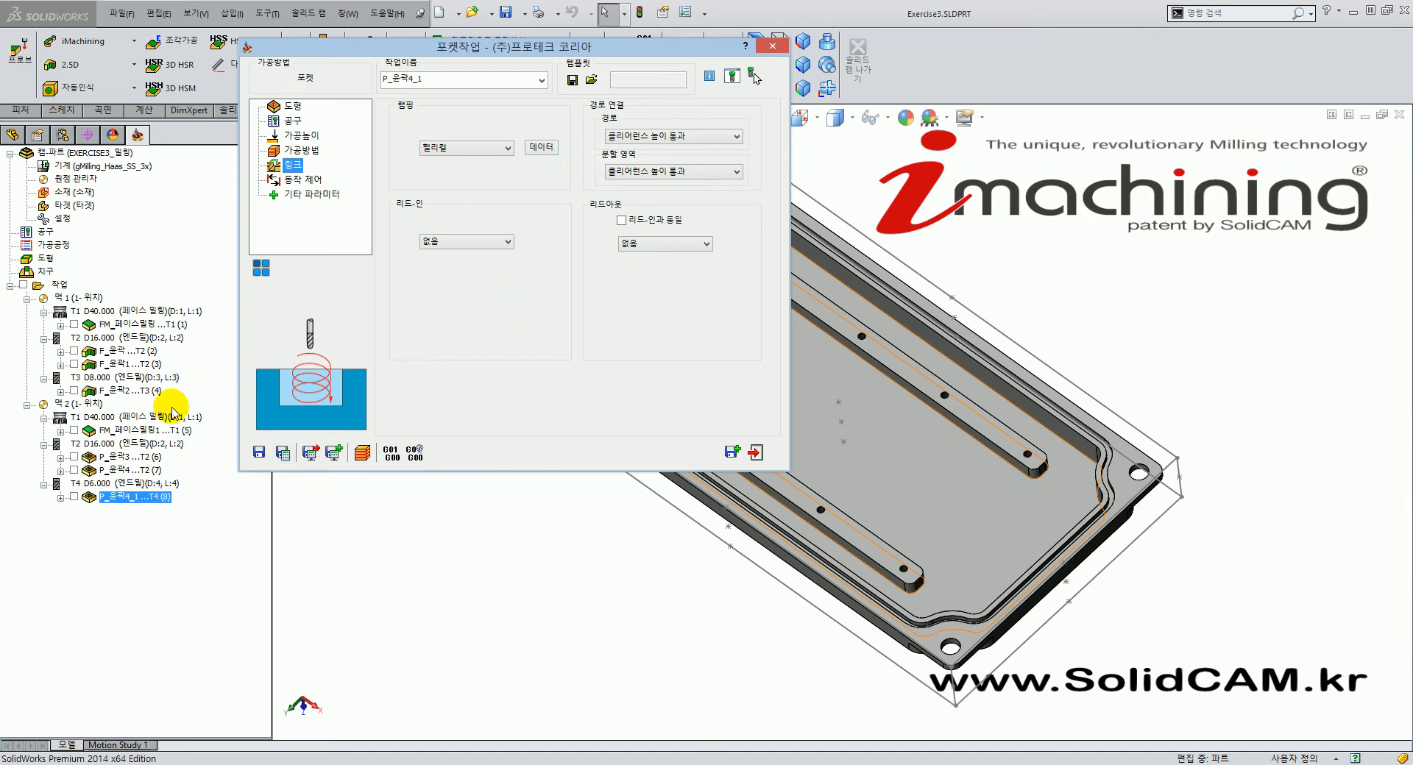
click(74, 498)
mouse_move(936, 486)
middle_down()
mouse_move(914, 530)
mouse_move(940, 478)
mouse_move(996, 451)
mouse_move(1025, 467)
mouse_move(920, 502)
middle_up()
scroll(996, 466, down, 5)
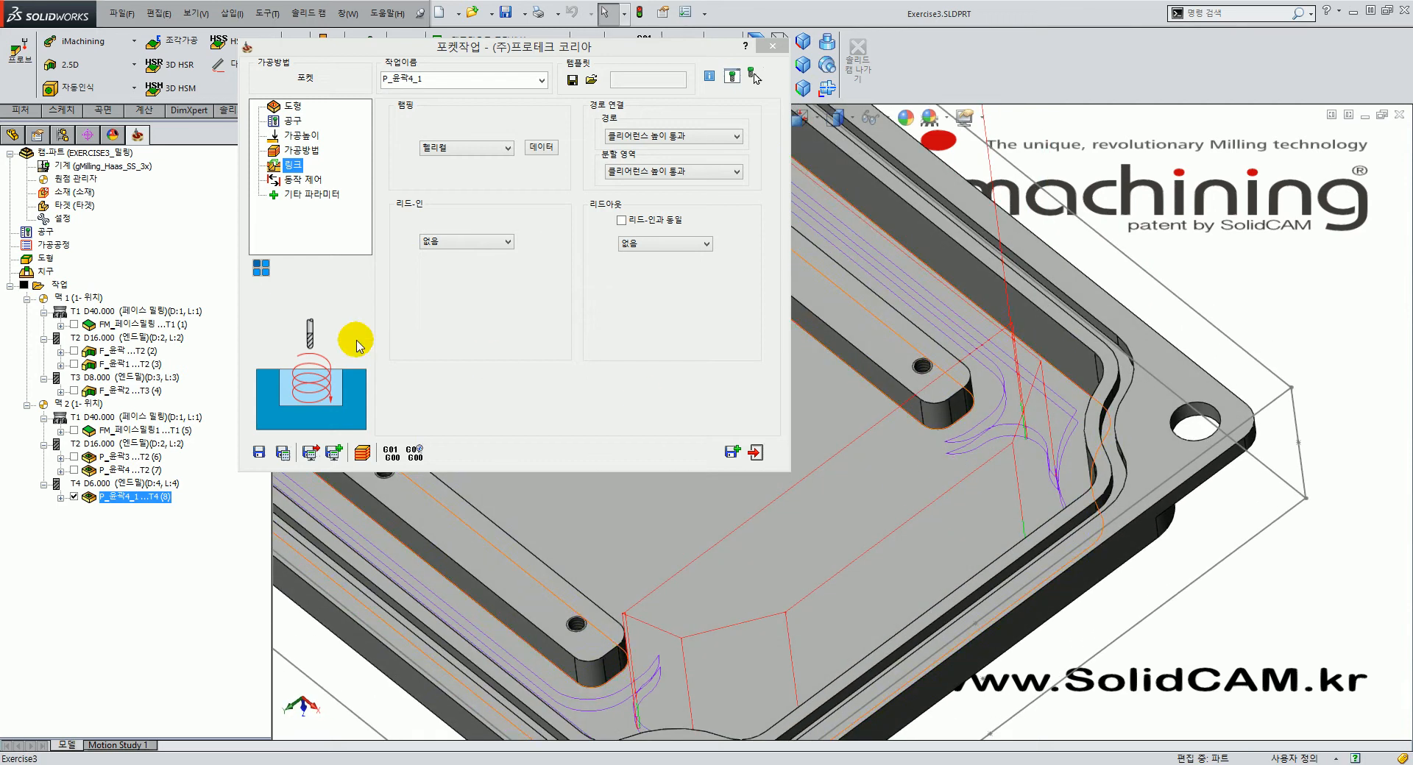
Run a SolidVerify simulation of the pocket, viewed from the isometric angle.
click(363, 452)
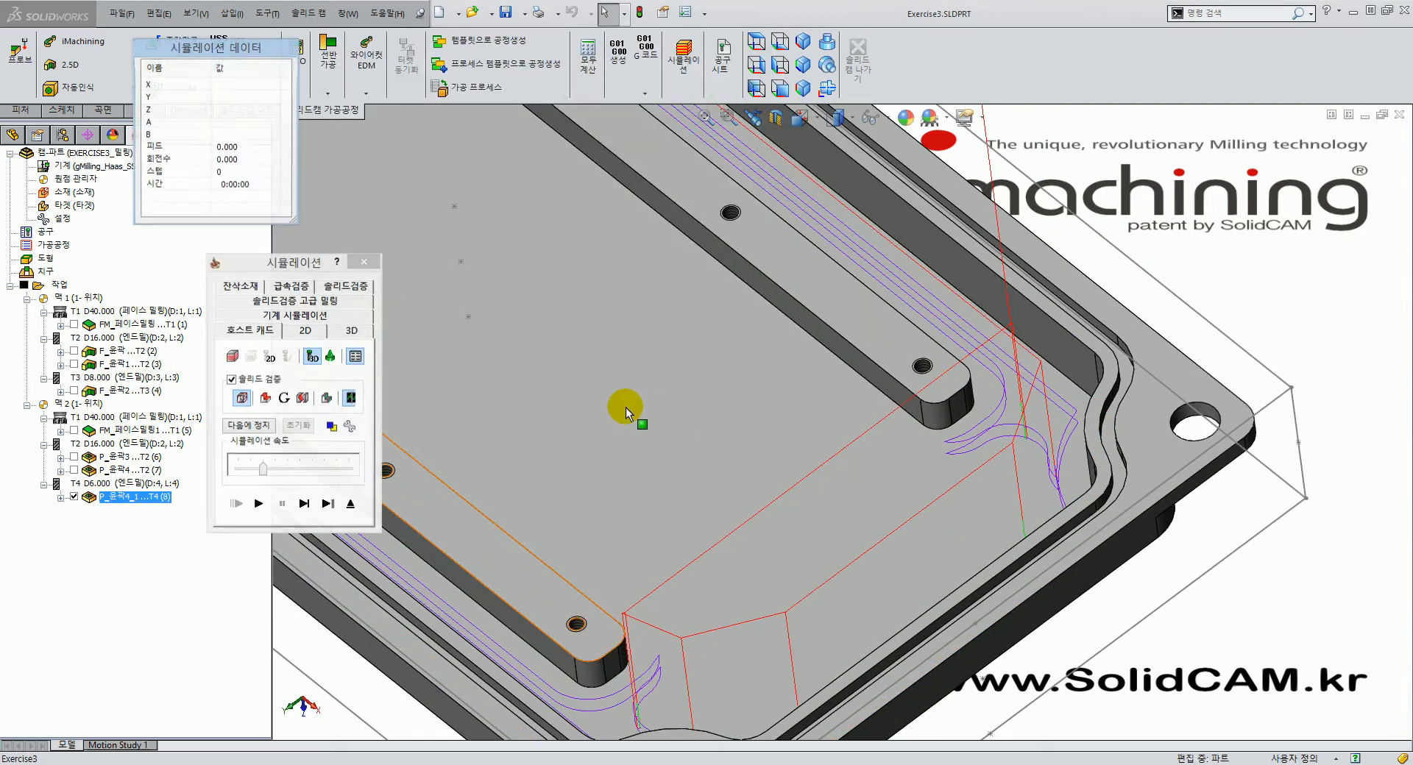
click(351, 294)
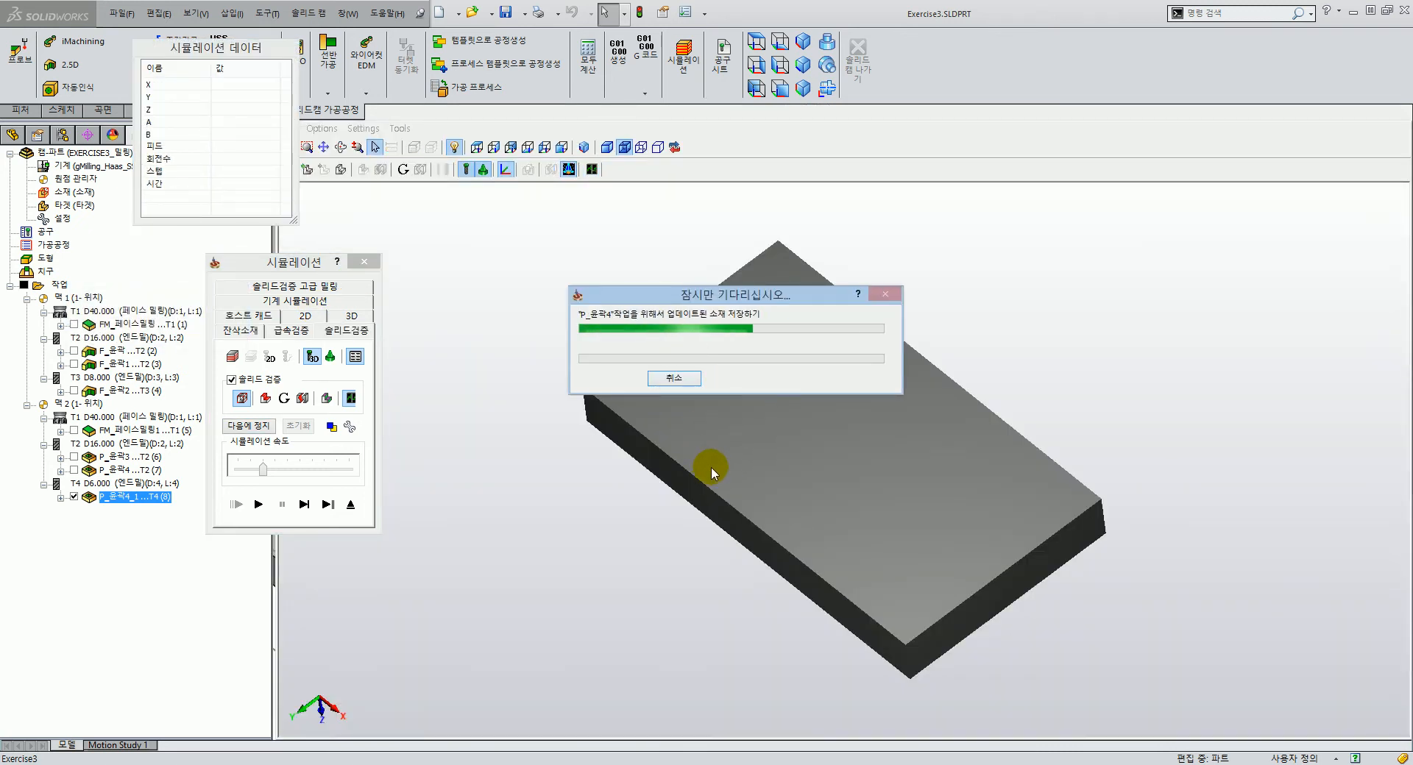
middle_drag(672, 434, 743, 525)
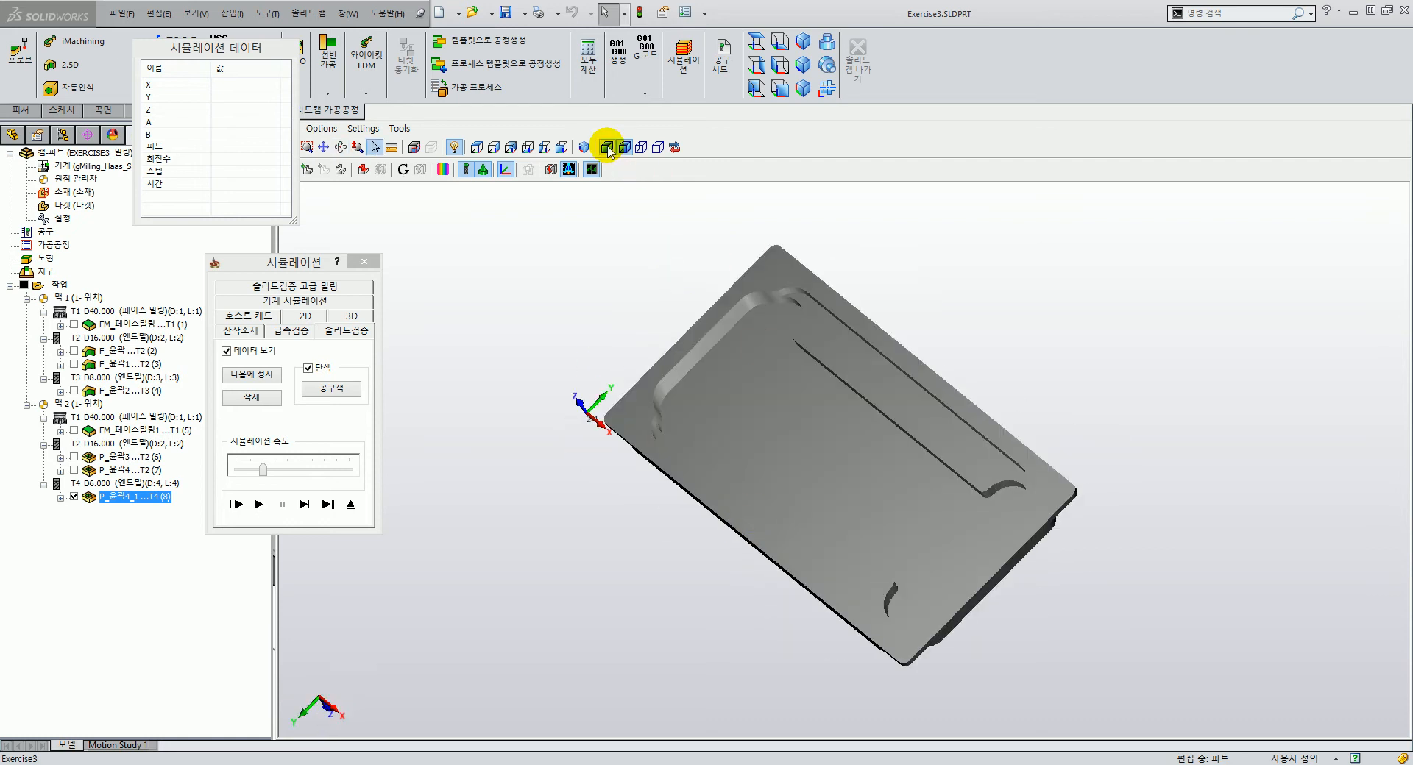
click(584, 147)
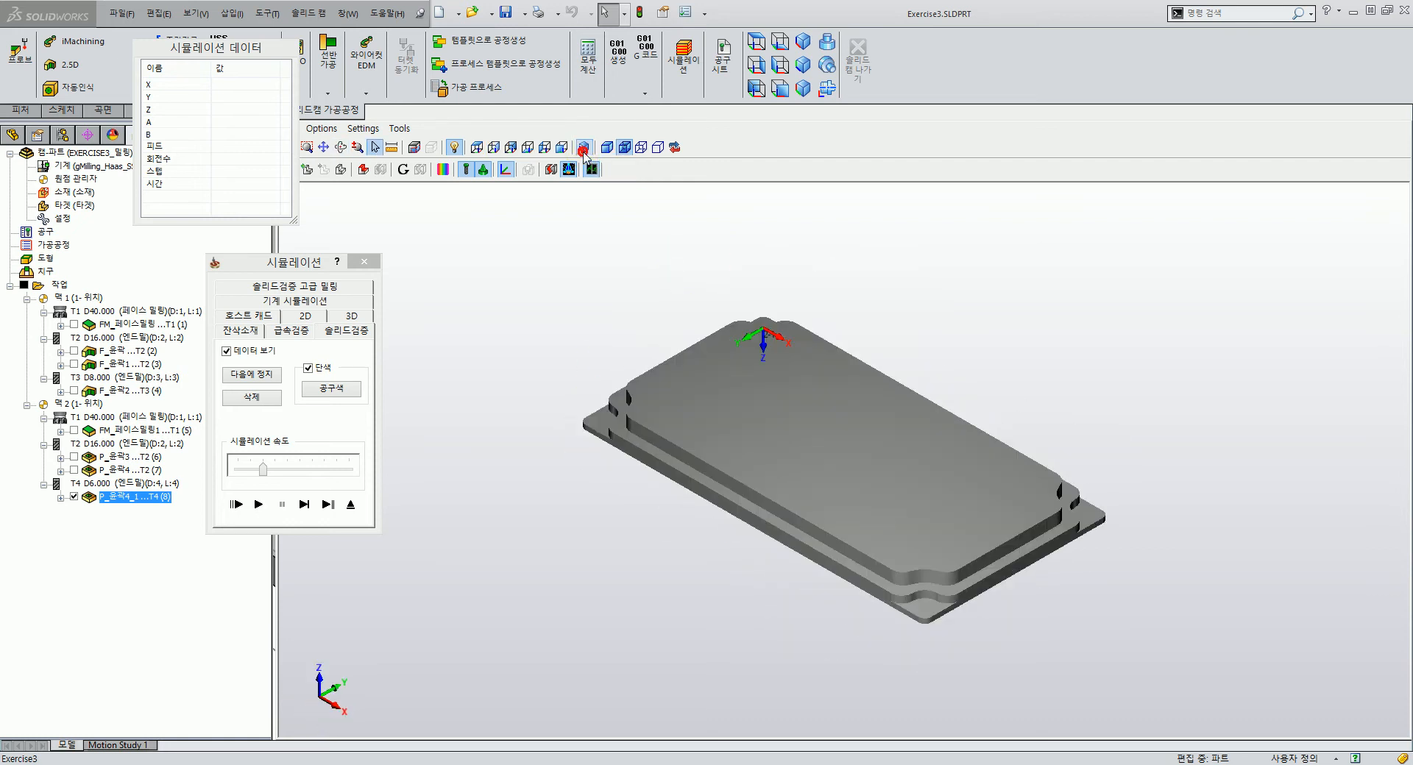
middle_drag(708, 379, 730, 466)
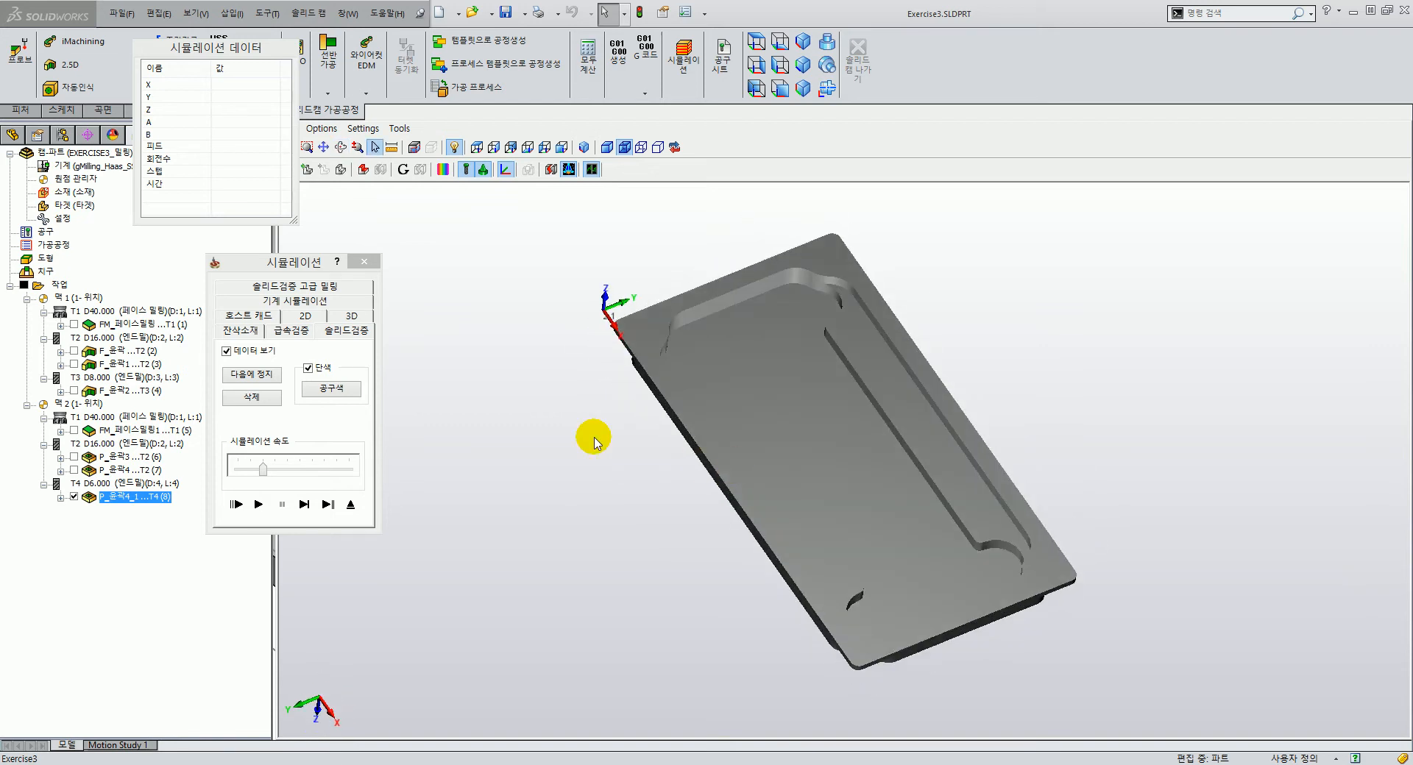
click(259, 504)
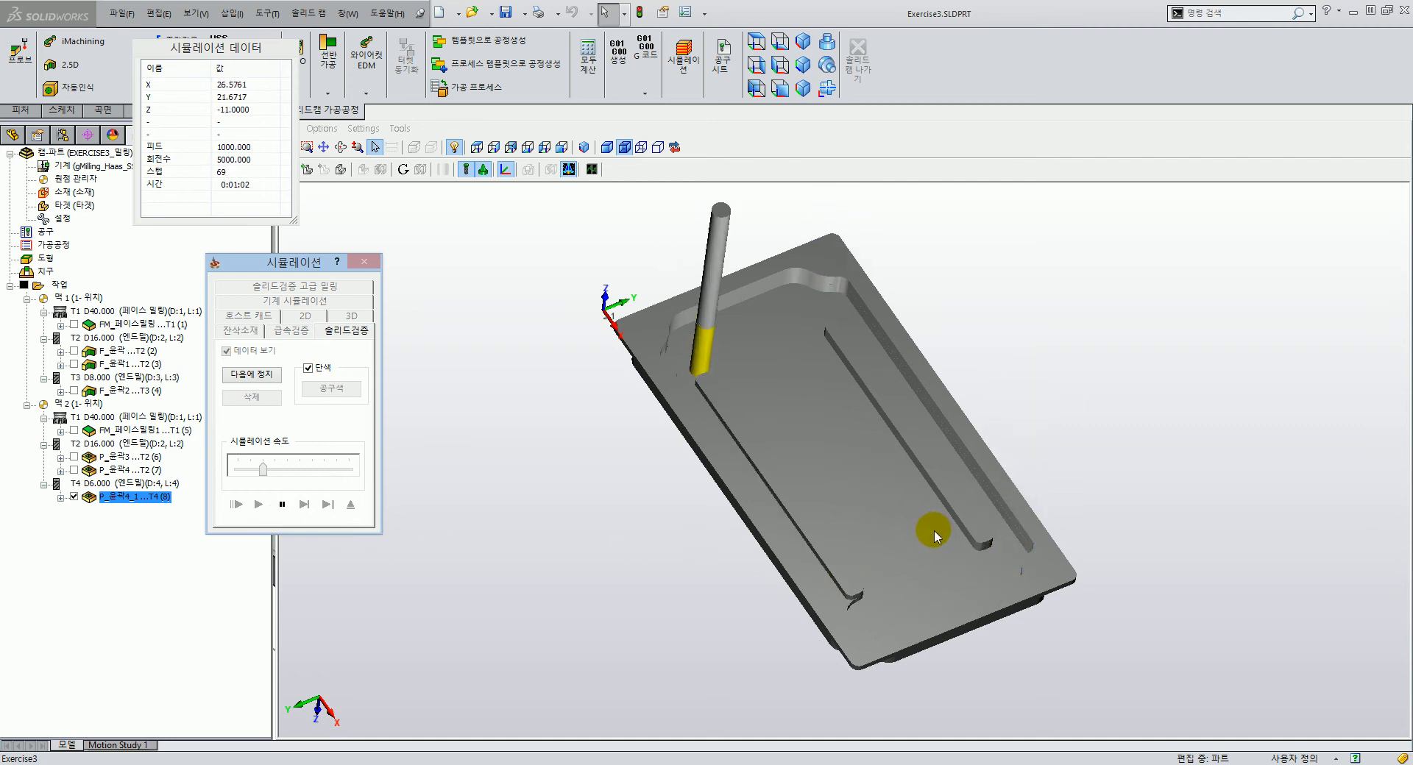
Switch the pocket to rest machining around the contour at feed 500 and recalculate.
click(282, 505)
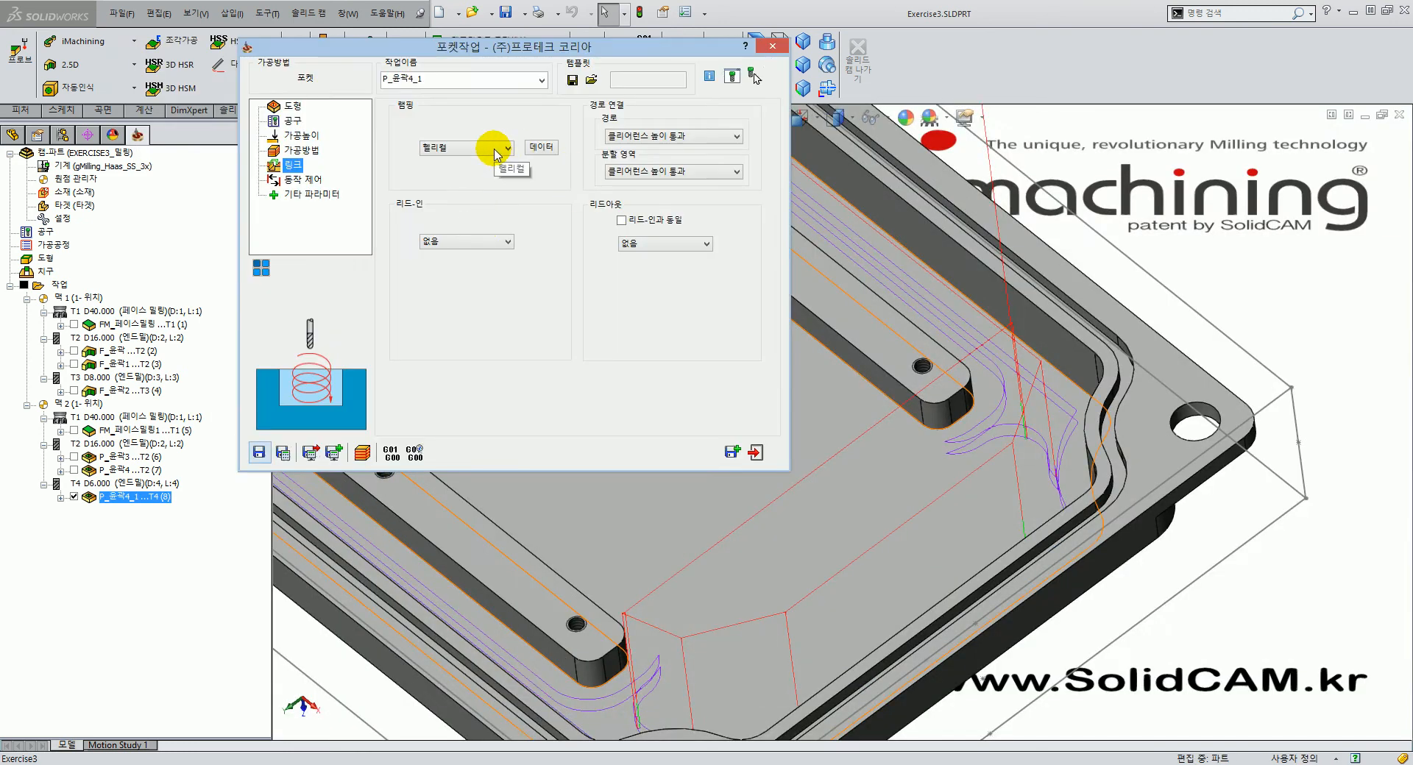
click(302, 150)
click(520, 151)
click(508, 172)
click(558, 244)
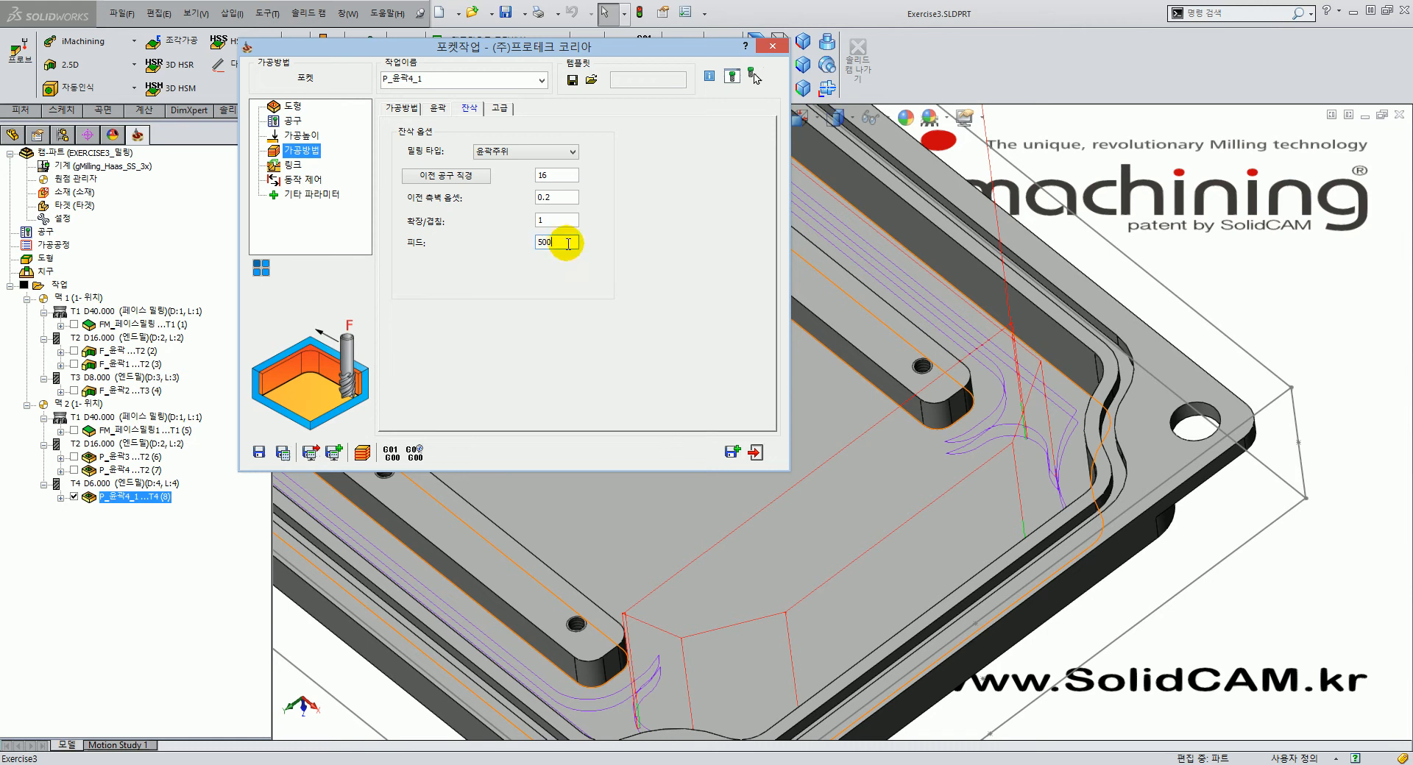
click(287, 456)
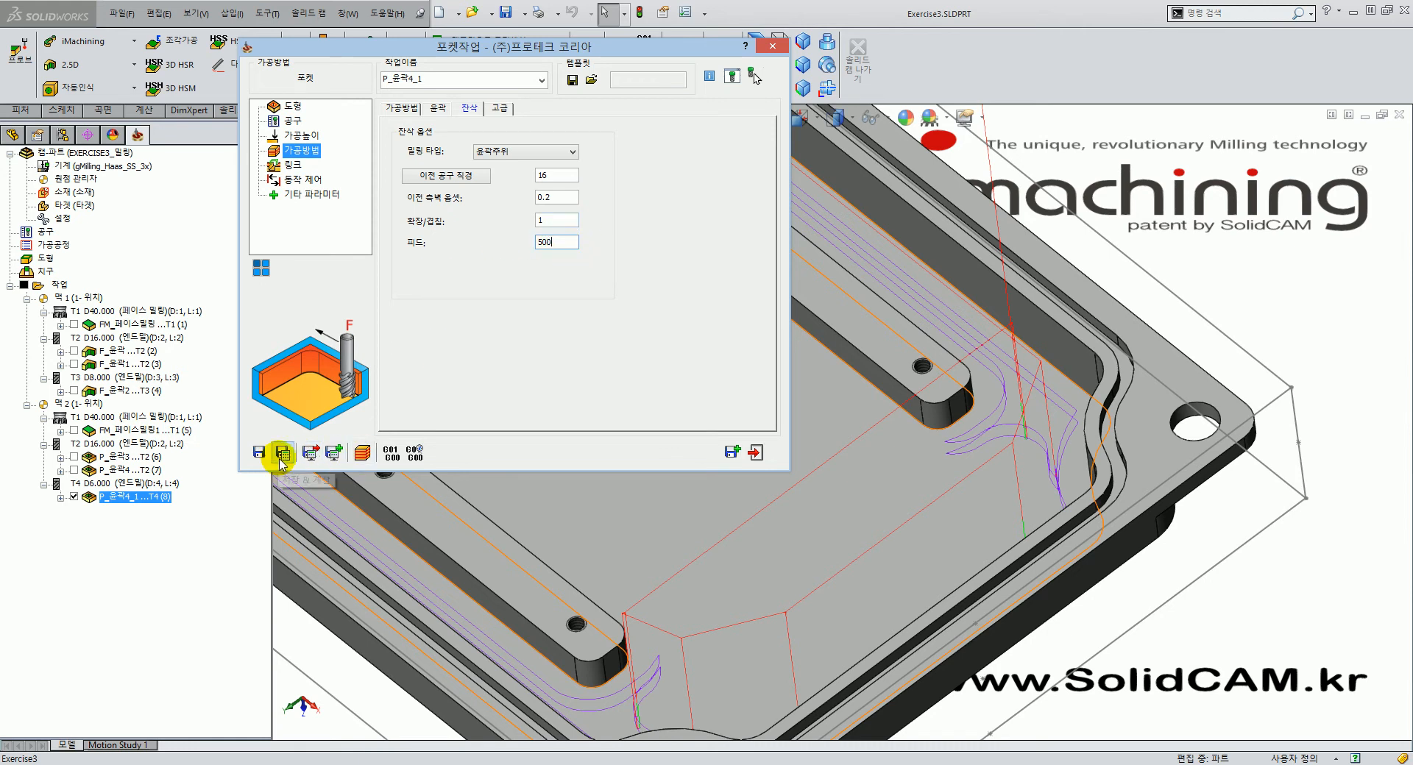
Re-simulate the recalculated pocket in SolidVerify and return to the operation.
click(362, 455)
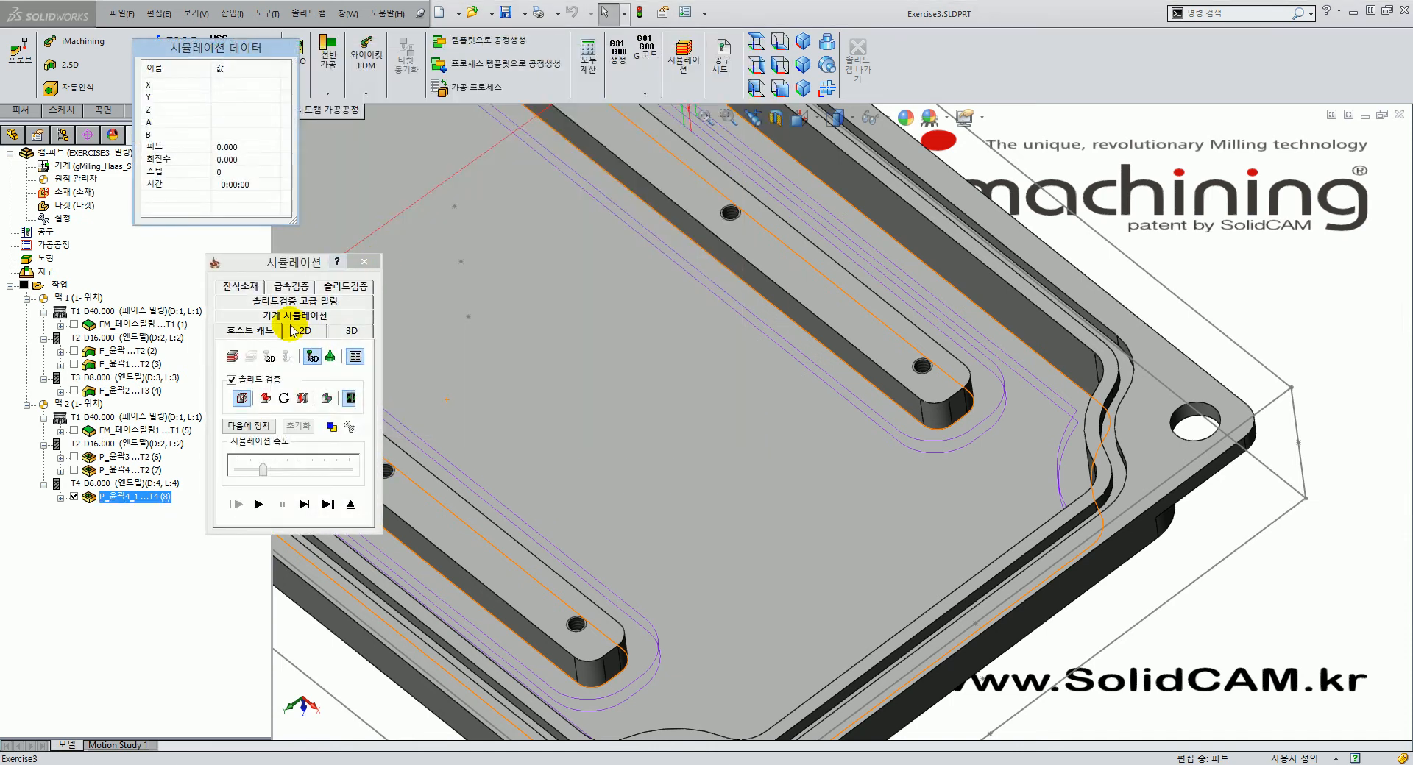
click(345, 287)
click(259, 504)
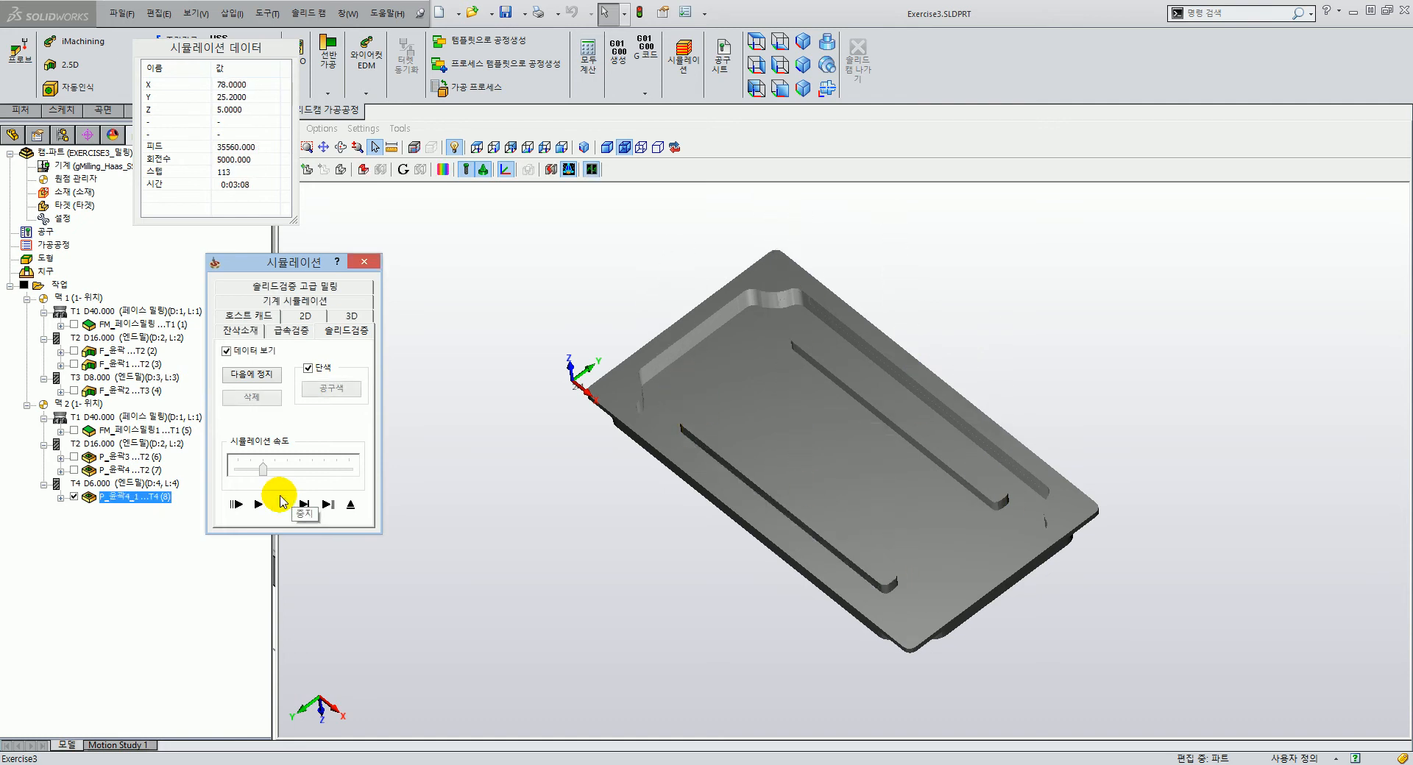
middle_drag(799, 469, 725, 468)
click(345, 506)
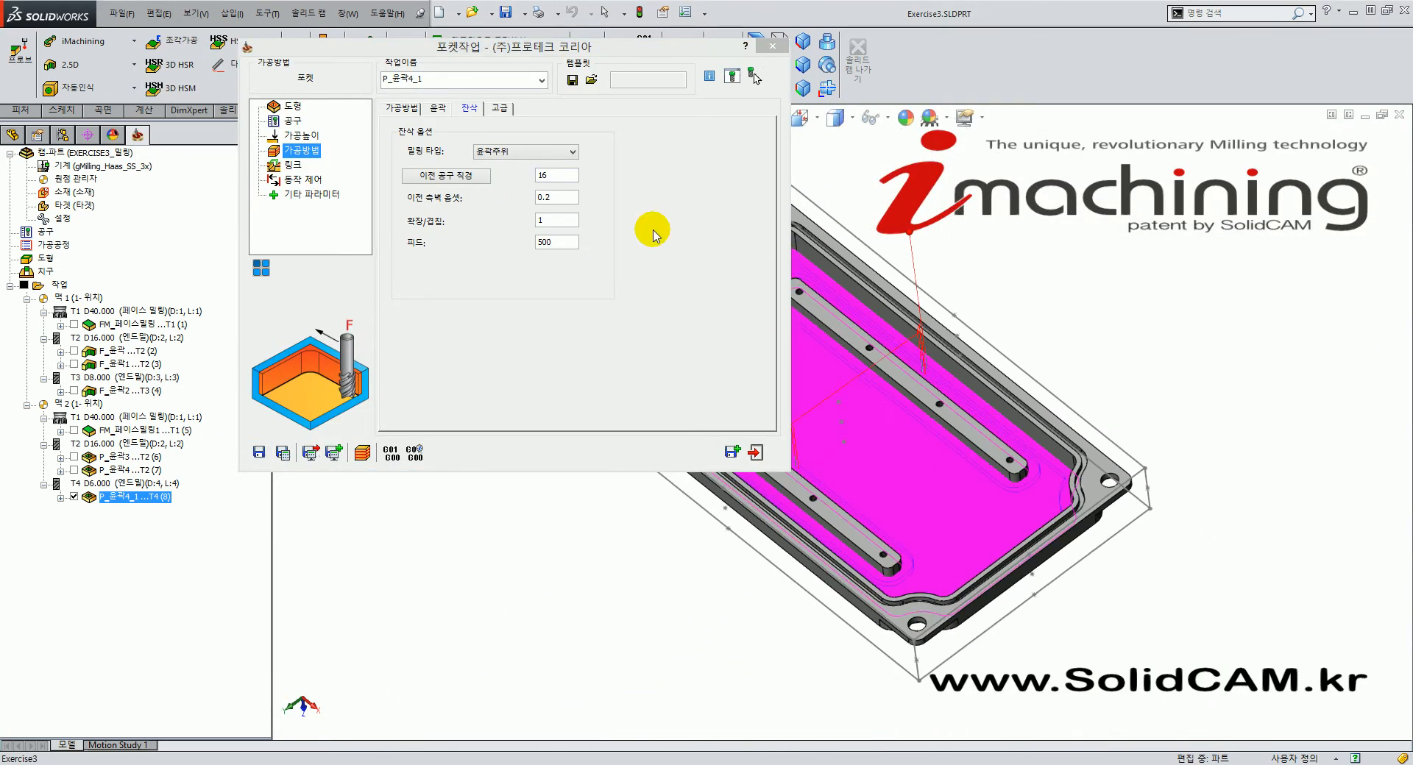
Change the rest-machining milling type to 영역분할 and recalculate the pocket.
mouse_move(895, 510)
middle_down()
mouse_move(889, 469)
mouse_move(861, 479)
mouse_move(779, 426)
middle_up()
click(556, 157)
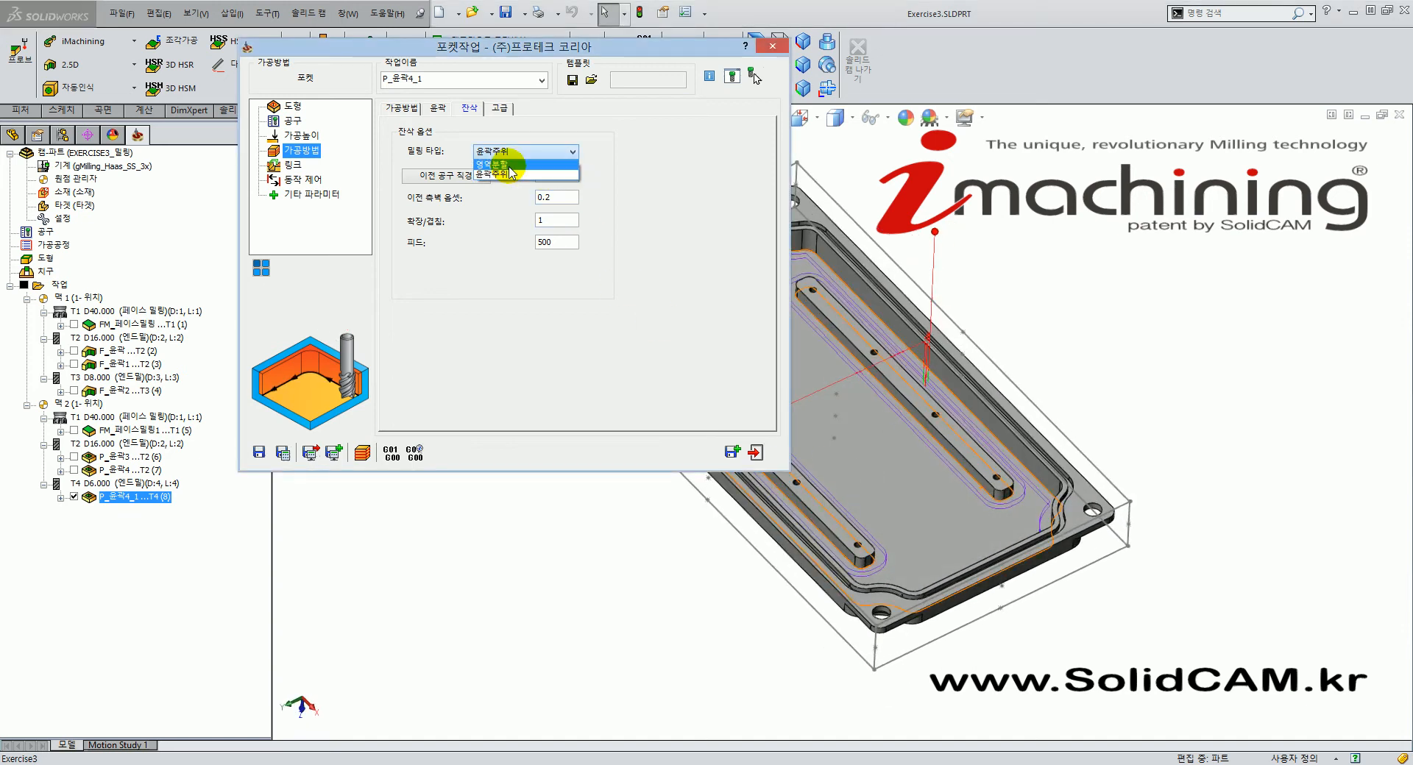
click(508, 164)
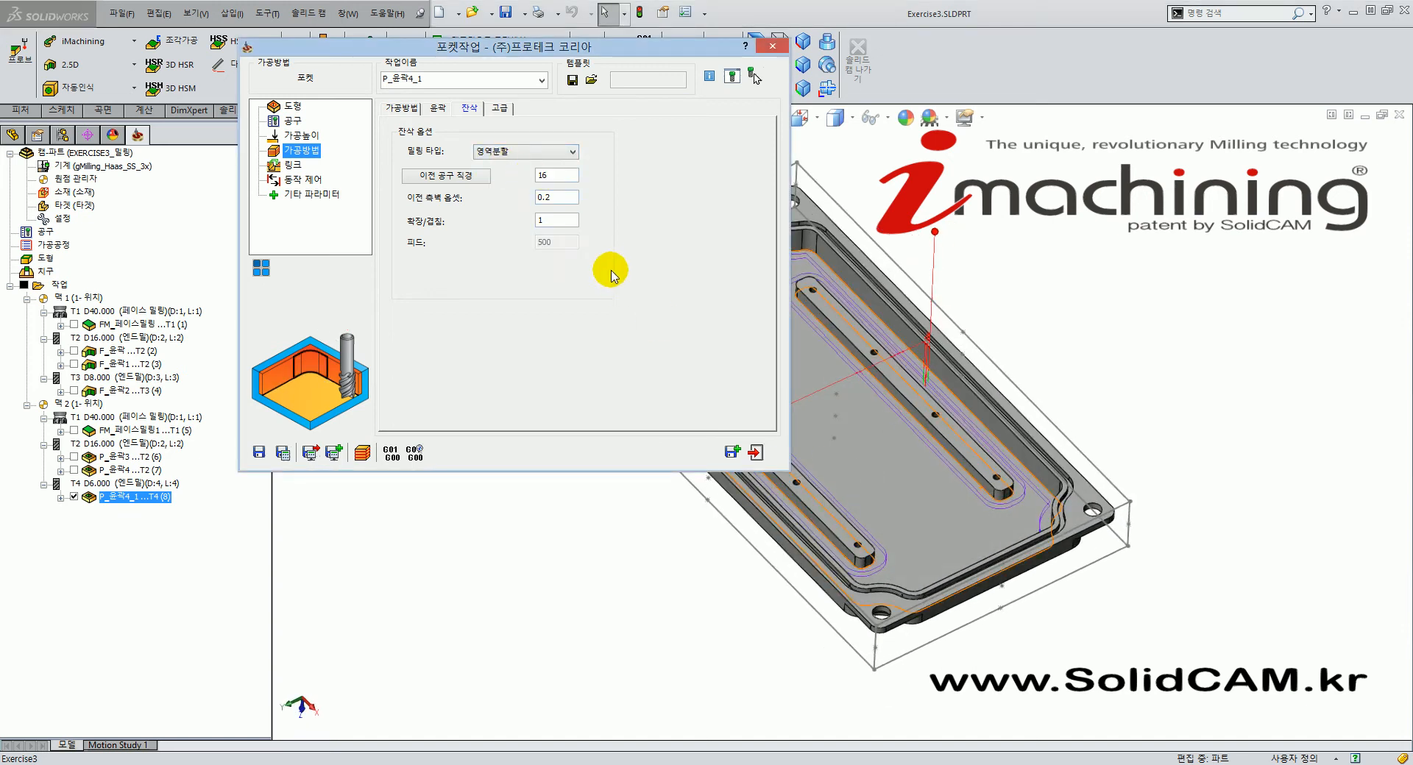
click(283, 452)
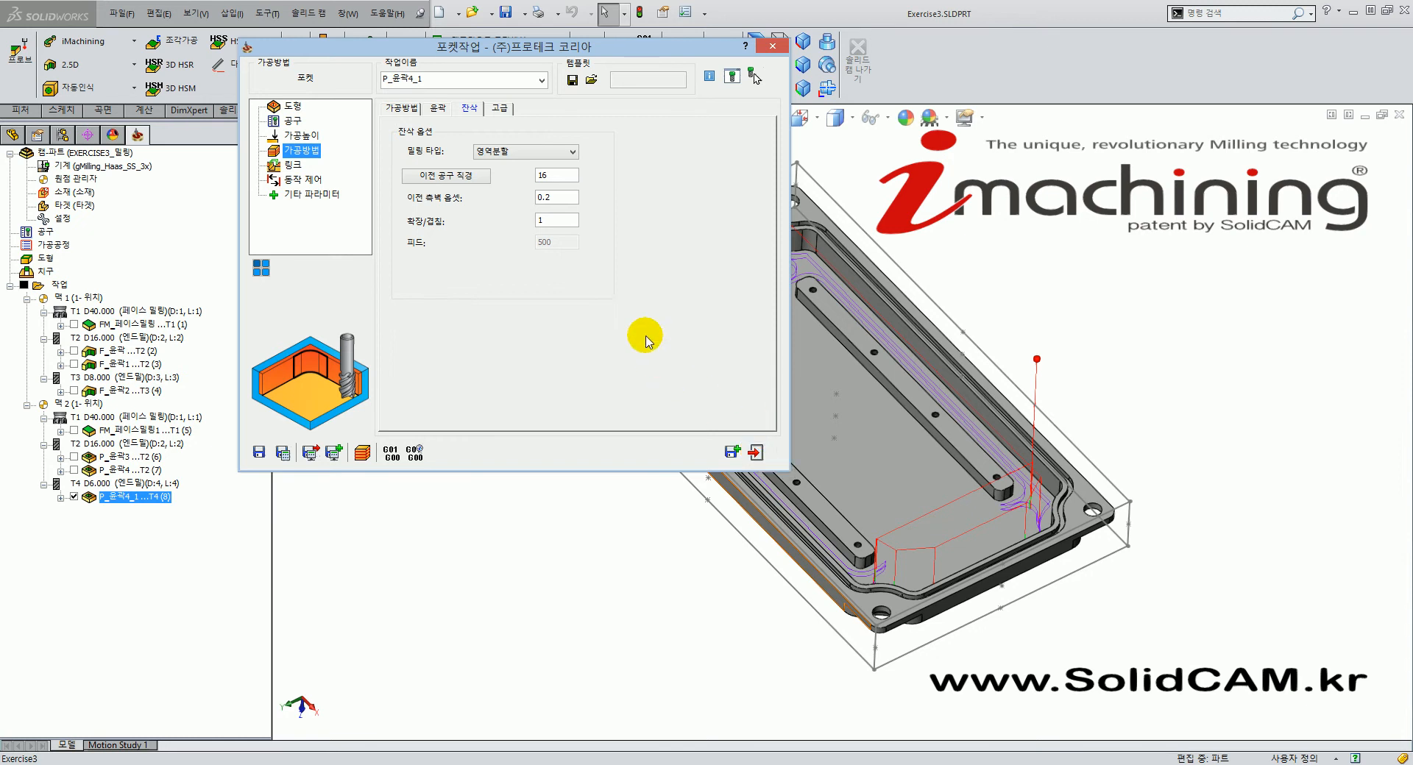
Close the pocket operation and hide the P_윤곽4_1 toolpath.
drag(577, 47, 526, 47)
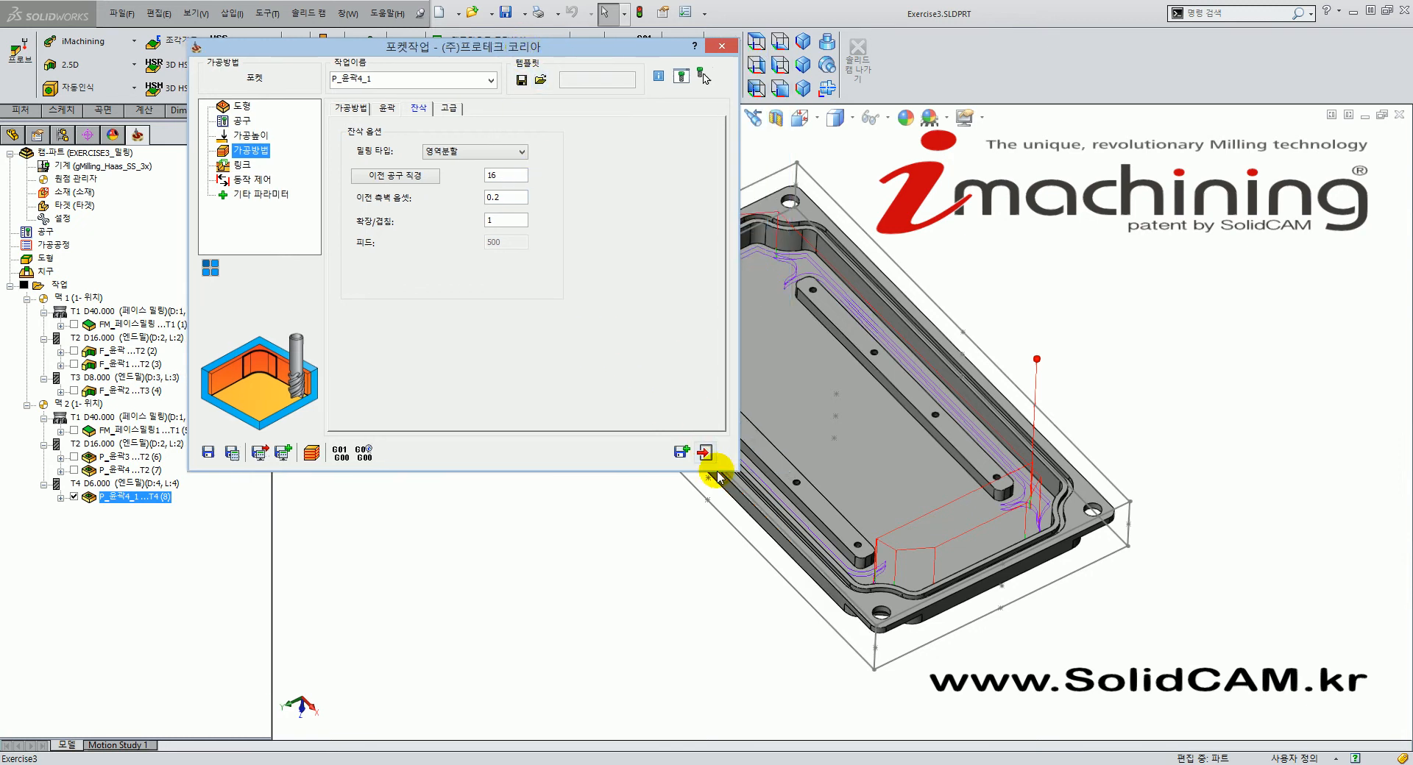
click(705, 453)
middle_drag(874, 509, 863, 540)
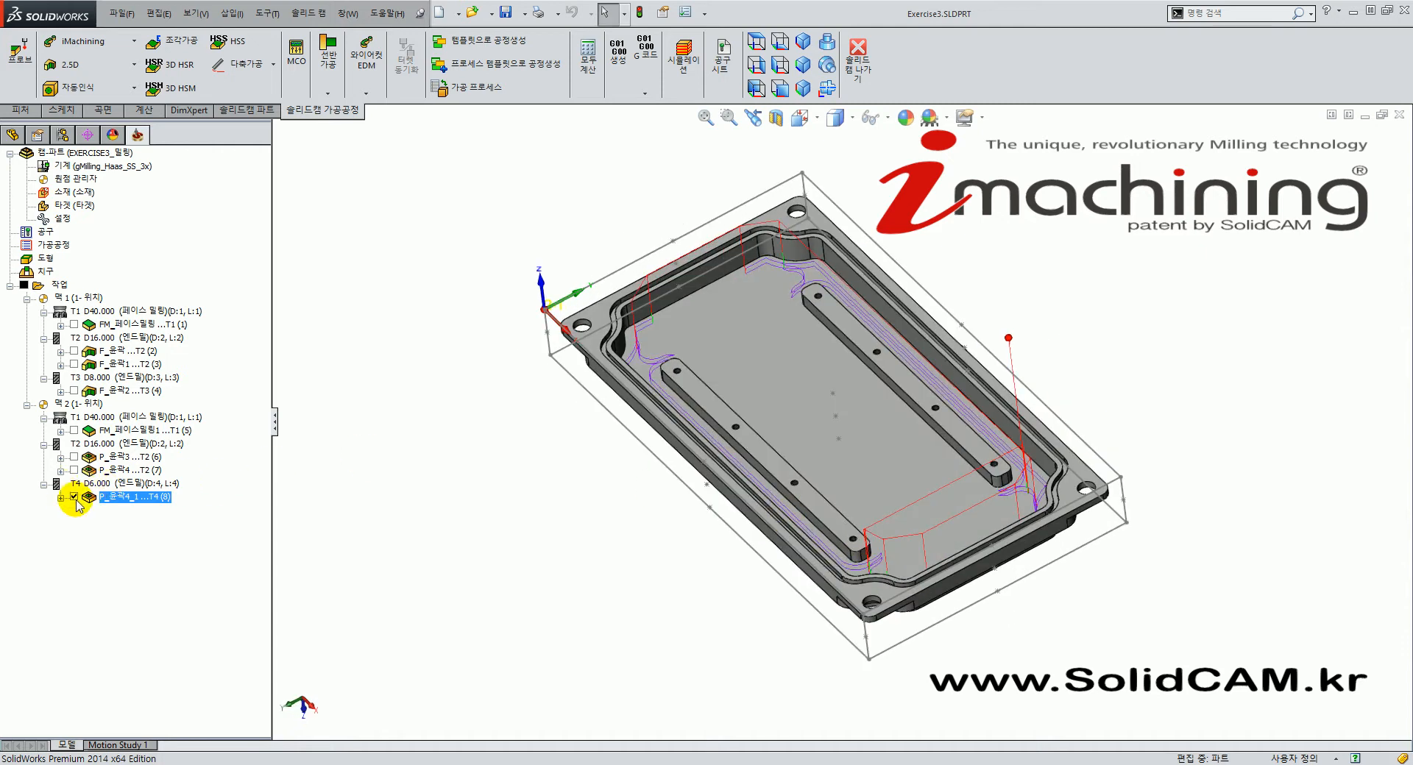
click(74, 498)
mouse_move(568, 577)
middle_down()
mouse_move(628, 563)
mouse_move(589, 568)
middle_up()
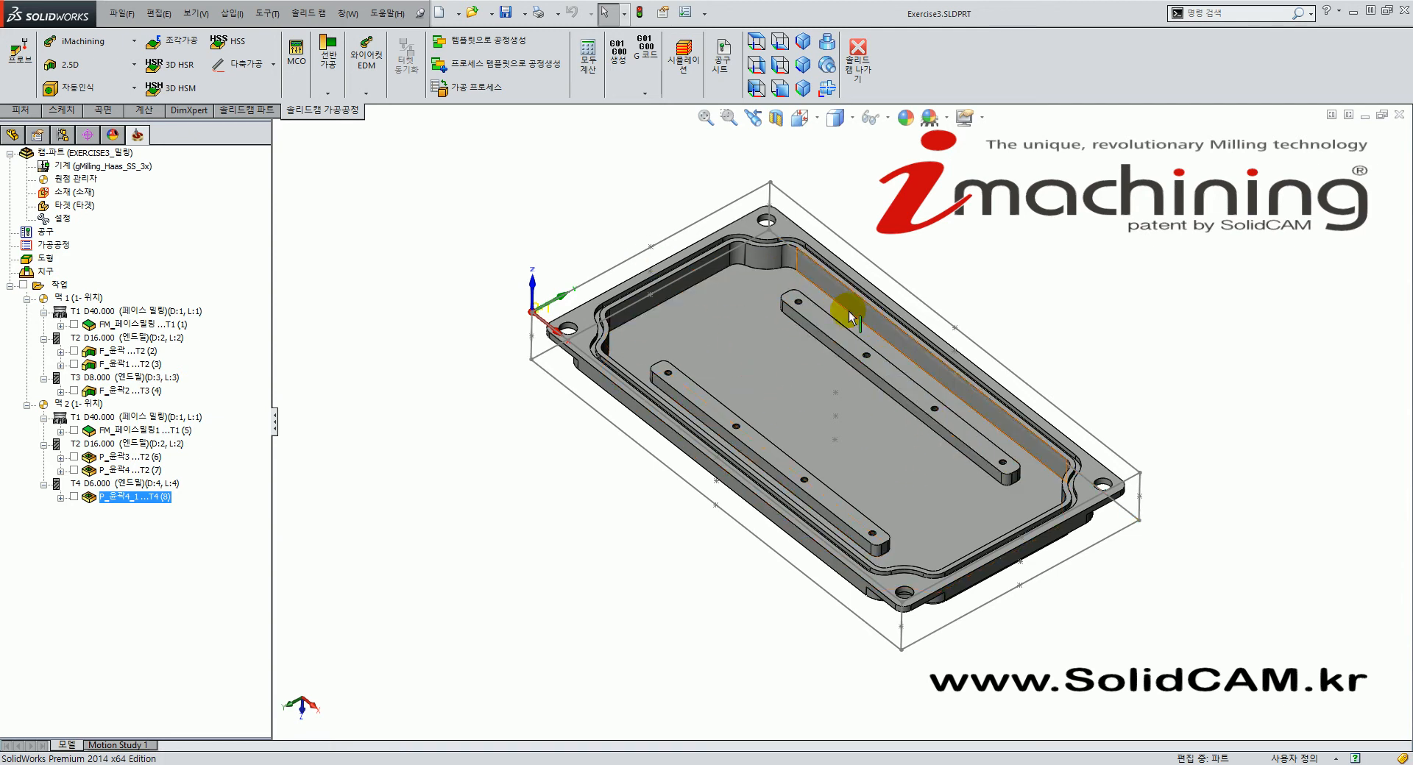
middle_drag(845, 475, 811, 464)
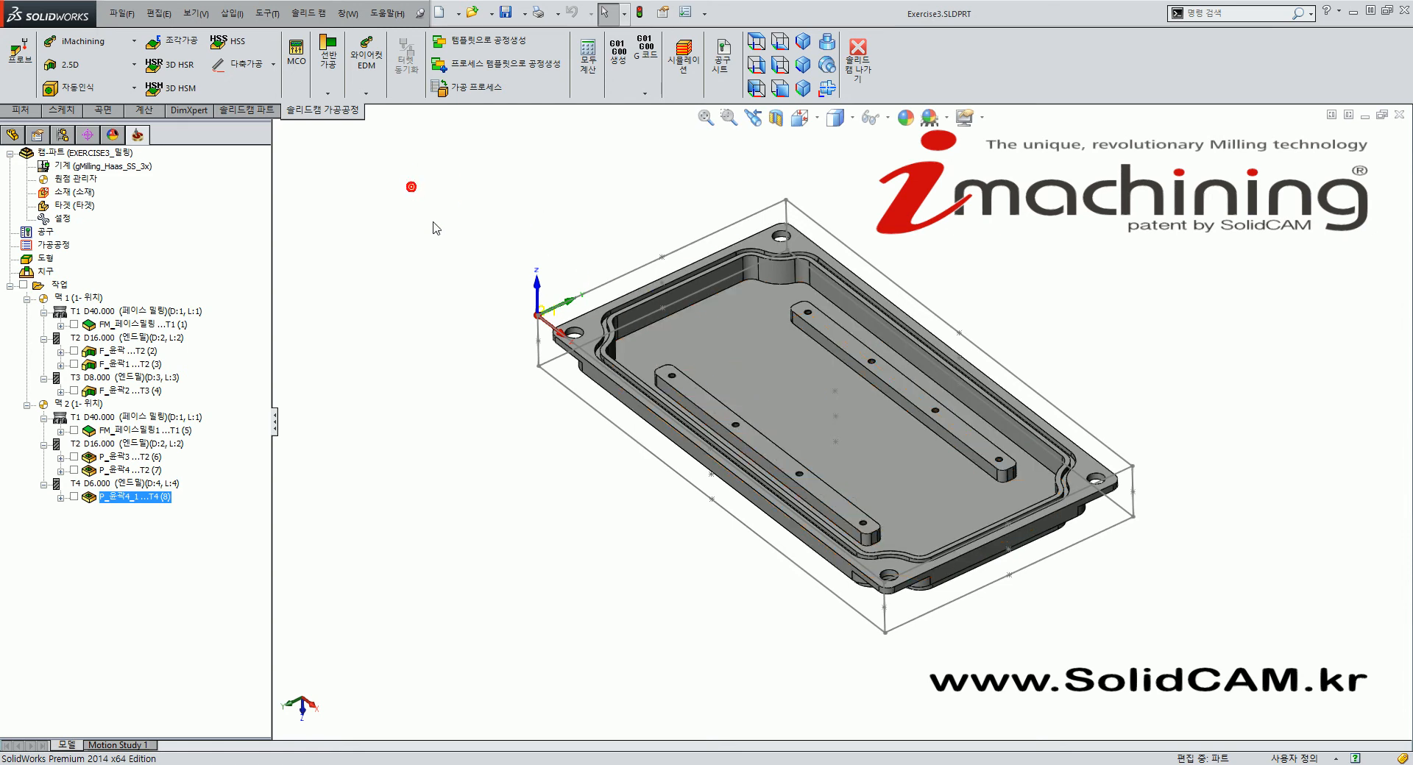
click(70, 66)
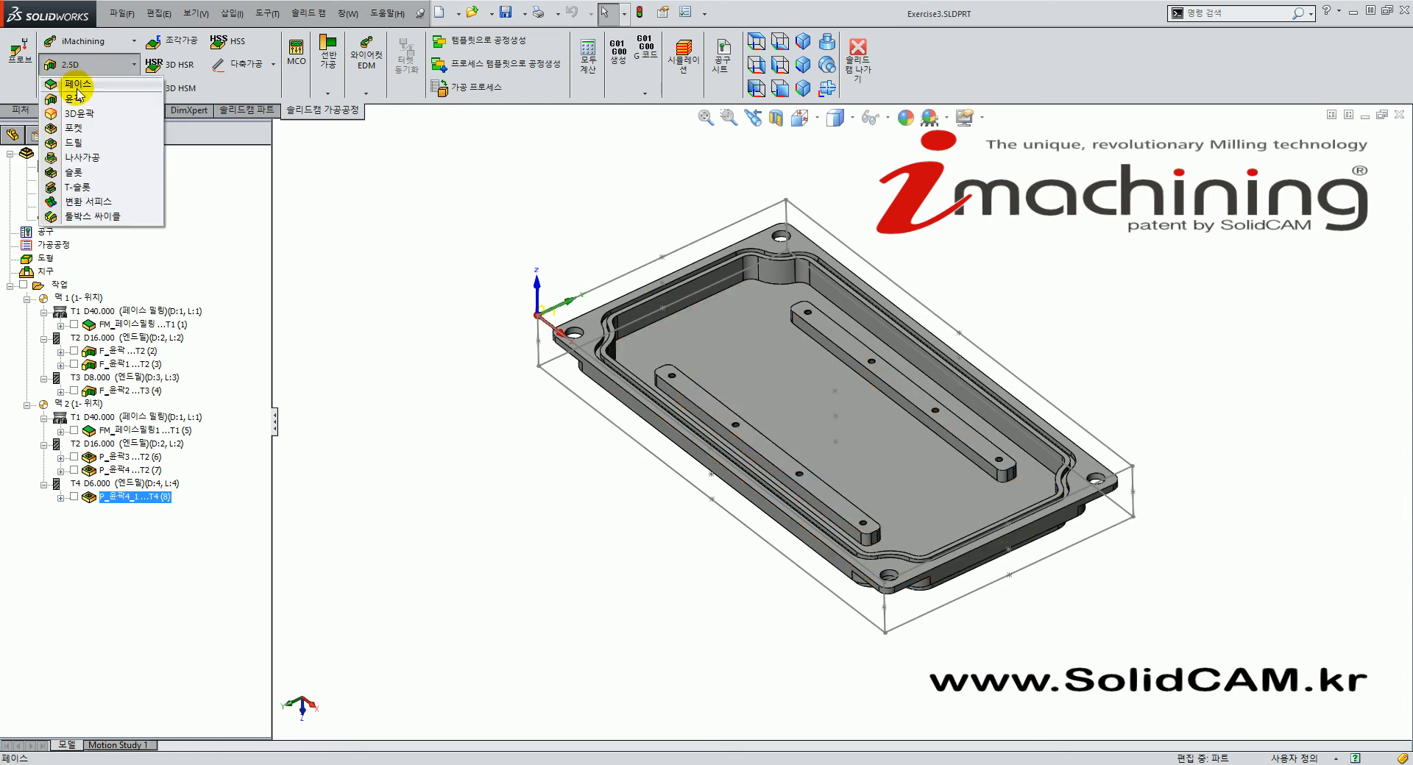
Start a new 윤곽 profile operation and open the picker listing geometries 윤곽3 and 윤곽4.
click(115, 107)
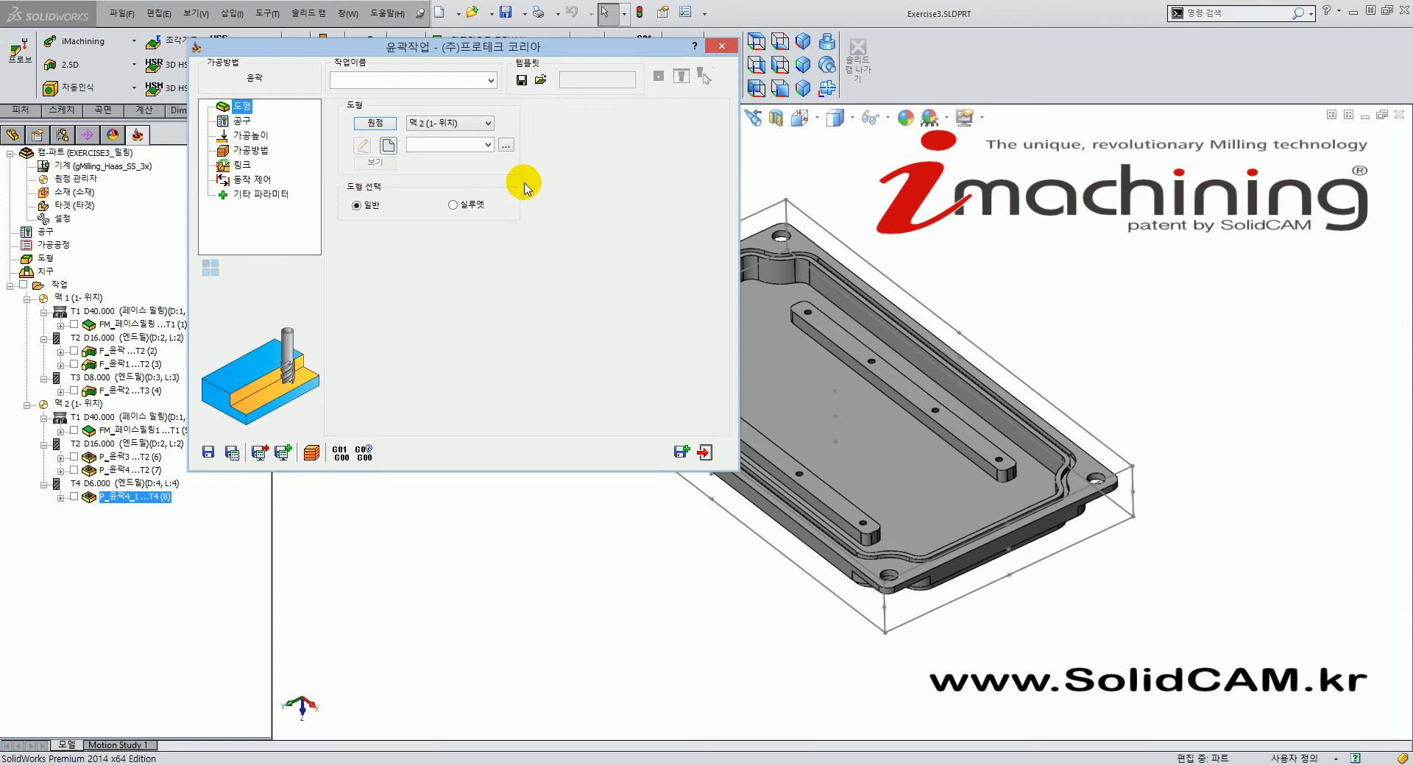
click(488, 145)
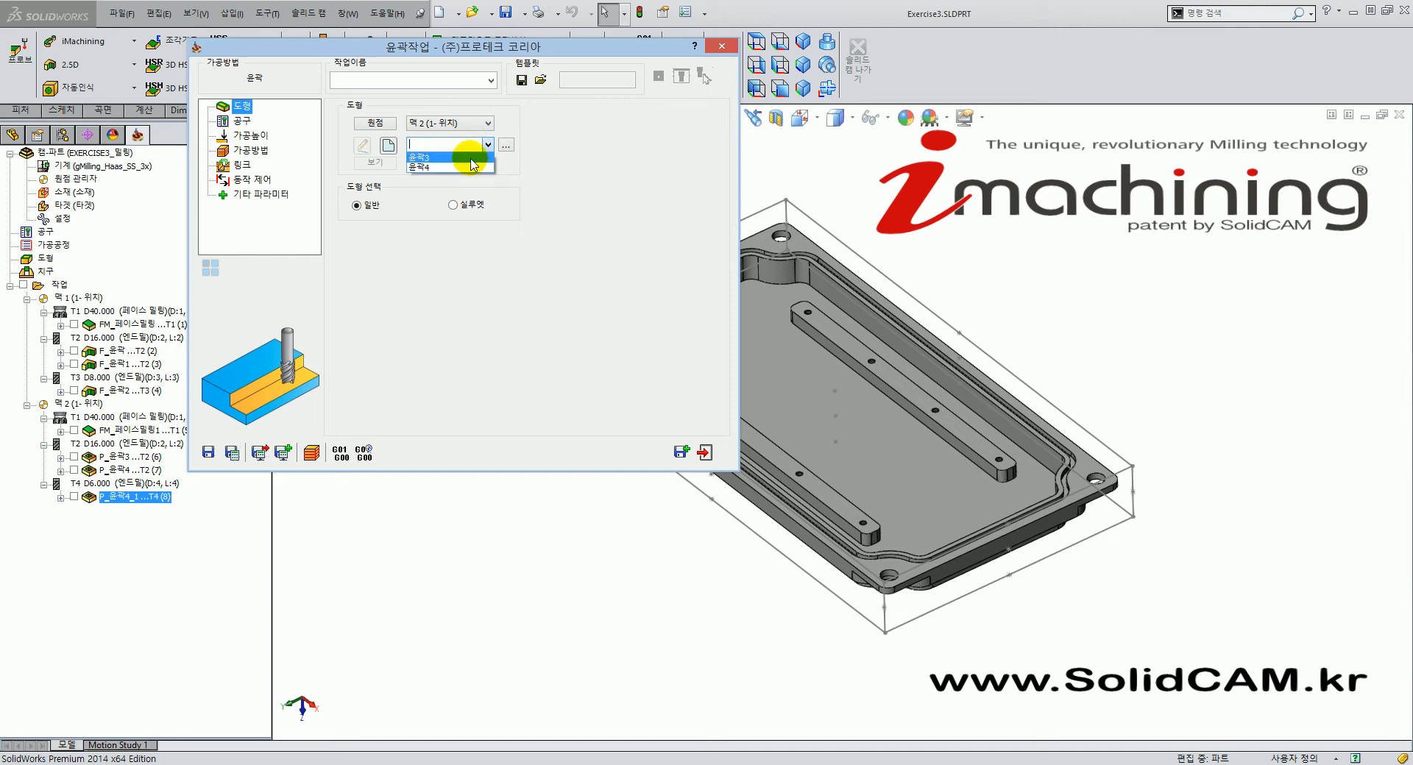
click(569, 148)
drag(503, 50, 511, 74)
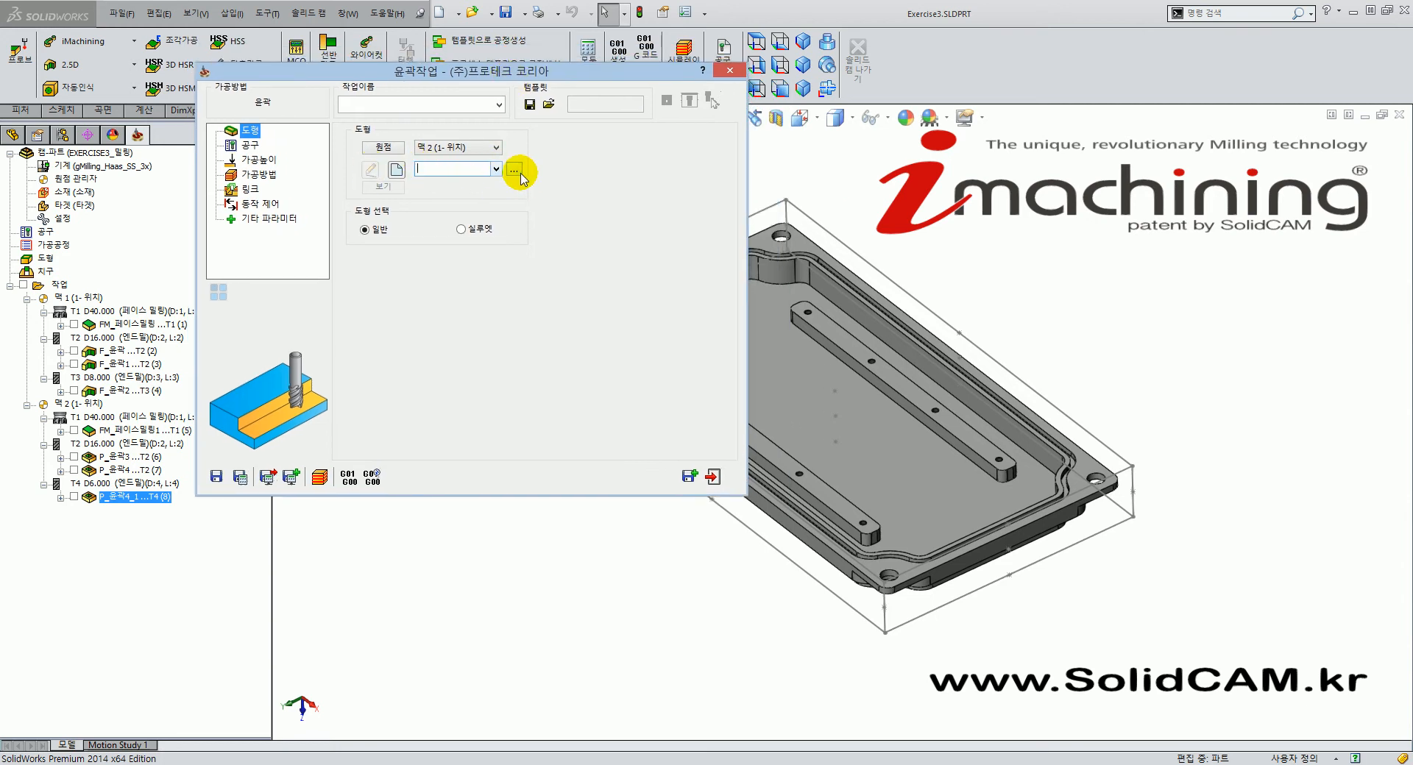
click(519, 174)
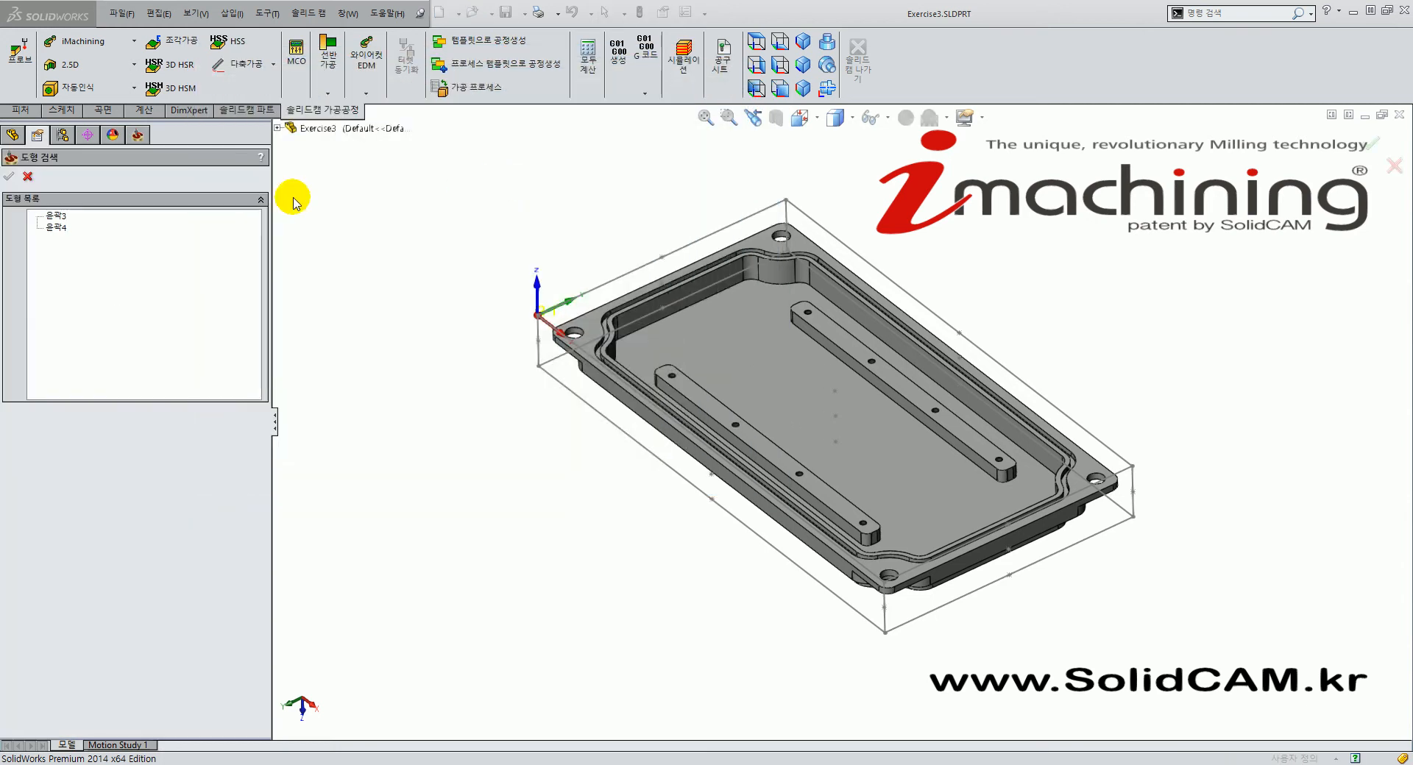
Compare contours 윤곽3 and 윤곽4, then confirm the outer contour 윤곽3 as the geometry.
click(56, 215)
click(56, 228)
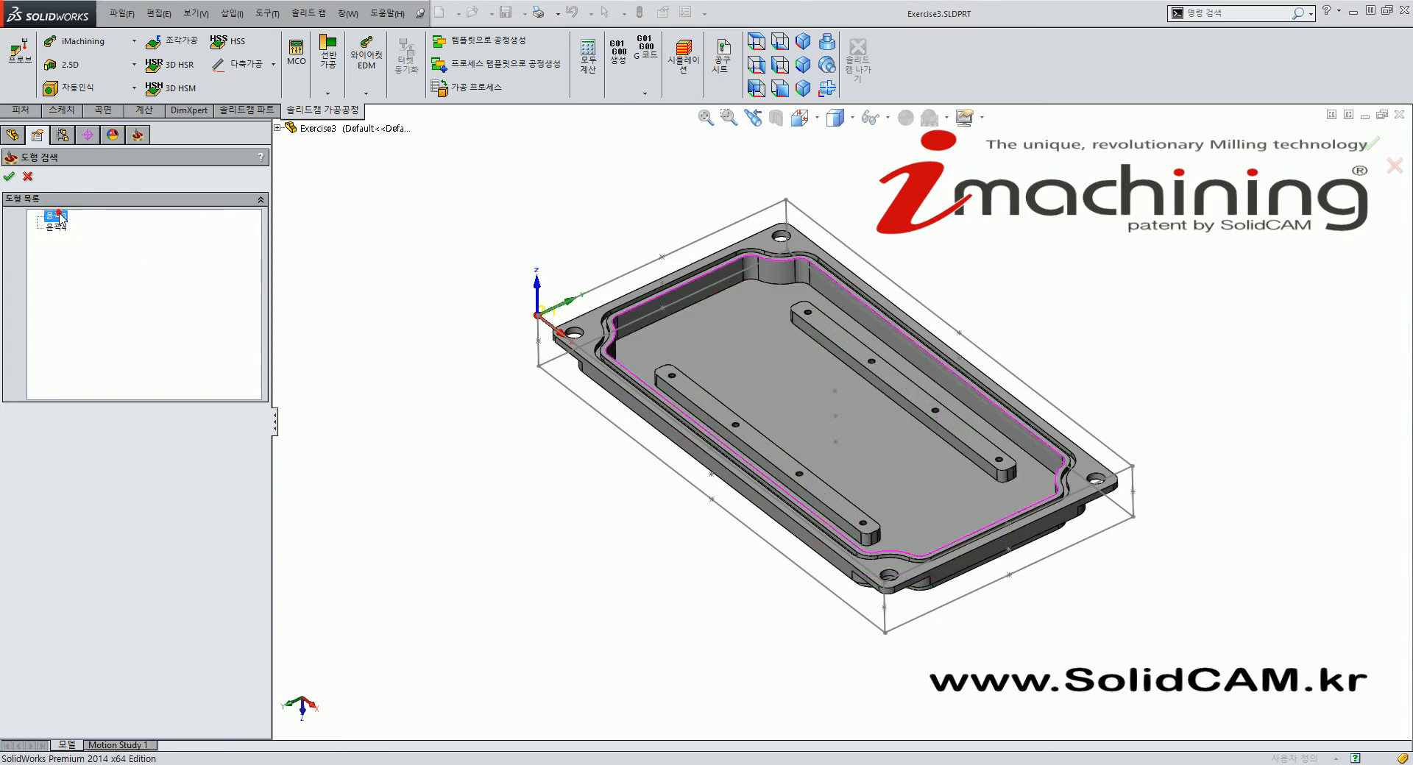
click(59, 216)
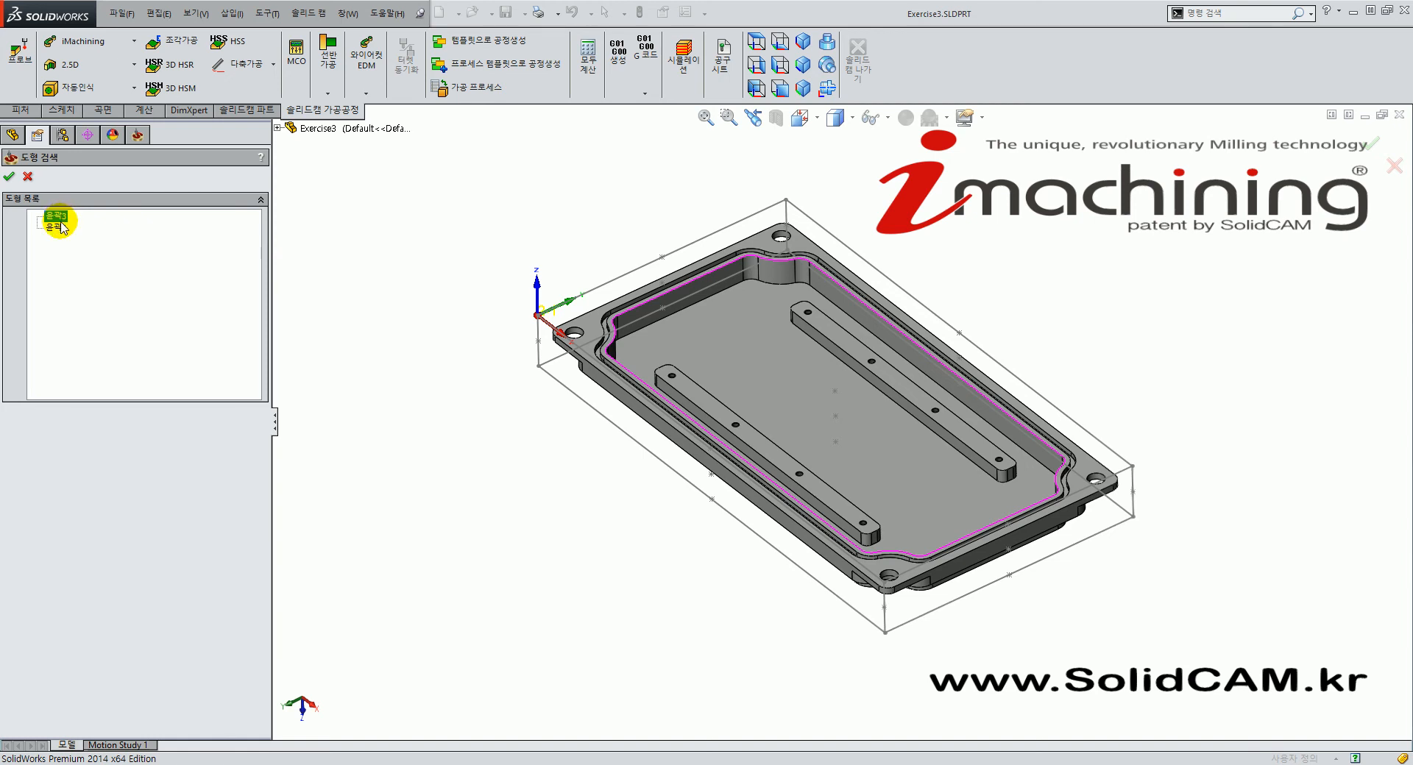
click(59, 226)
click(53, 215)
click(56, 228)
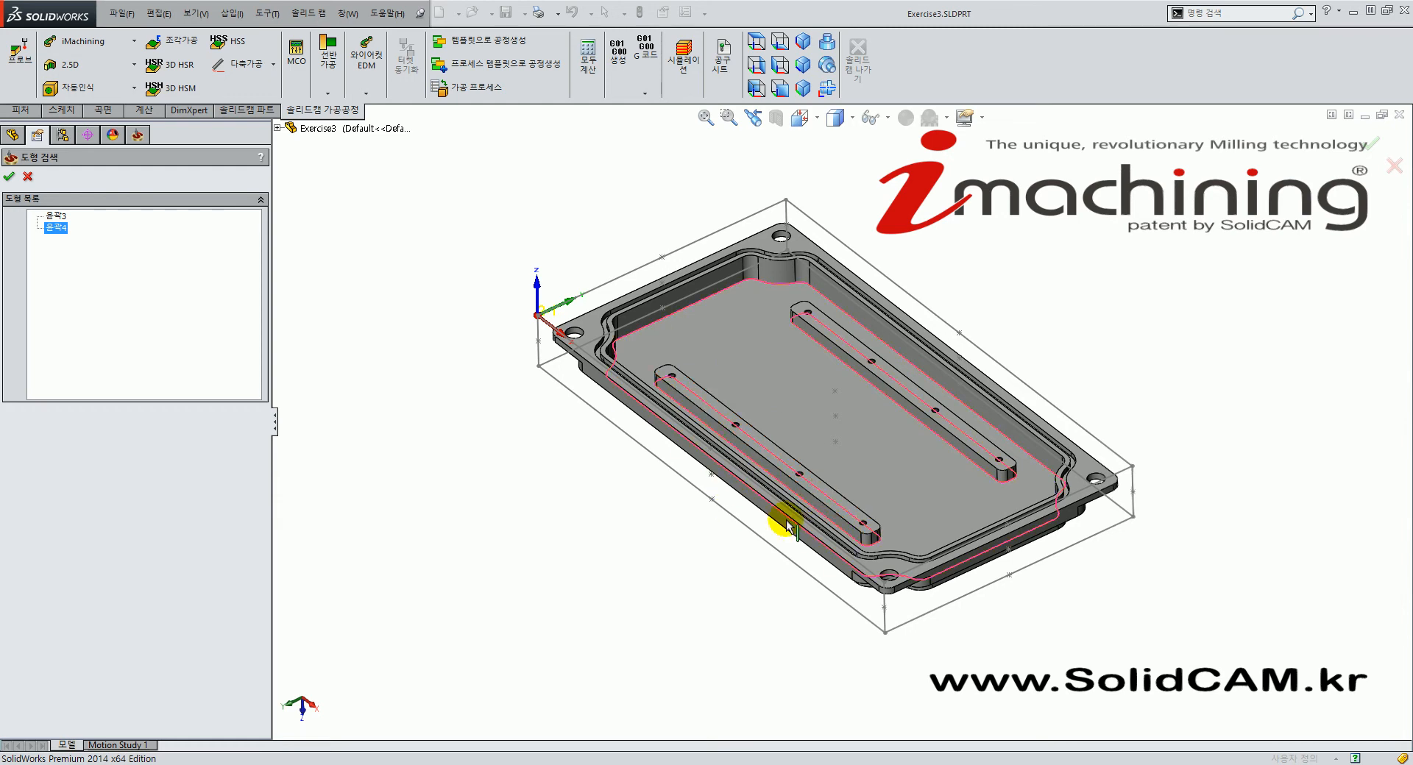
mouse_move(816, 565)
middle_down()
mouse_move(845, 572)
mouse_move(814, 571)
middle_up()
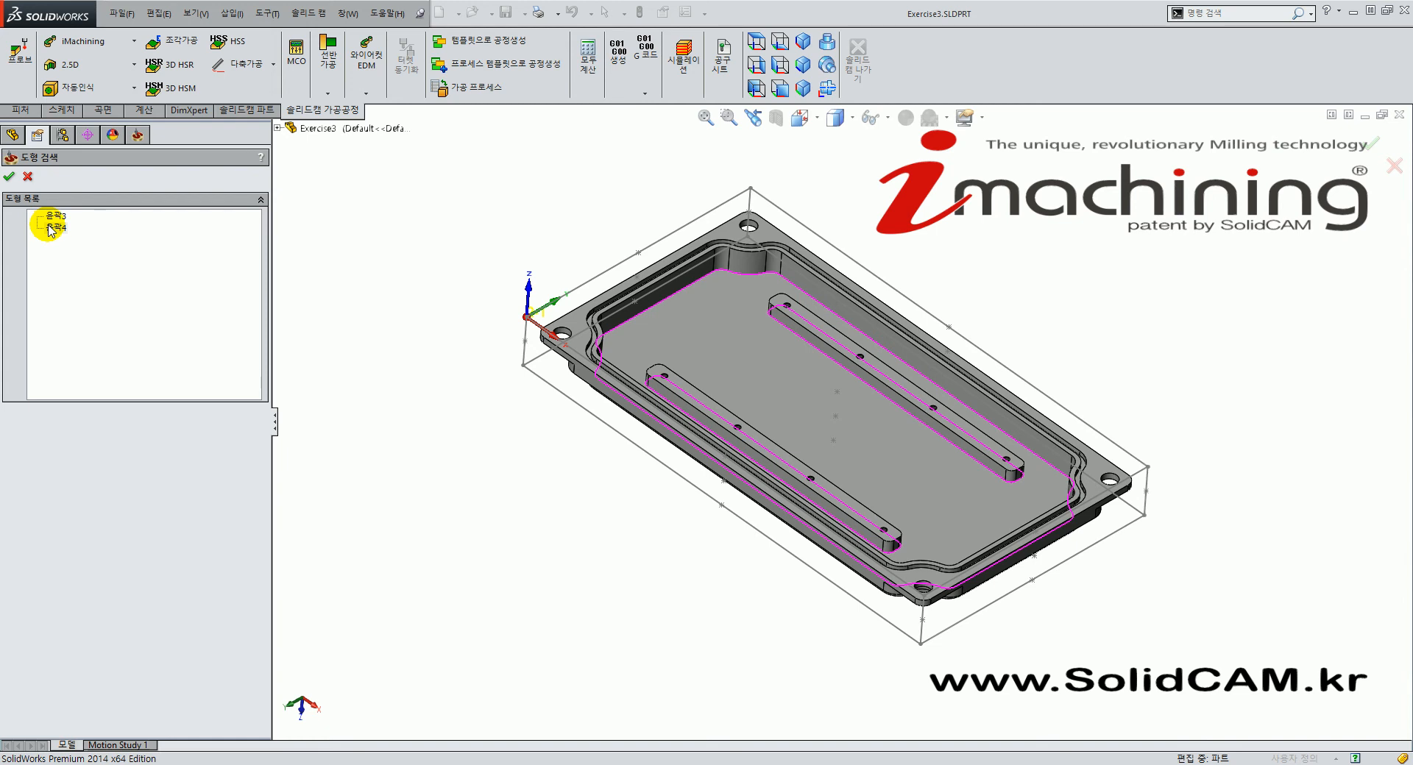
click(57, 215)
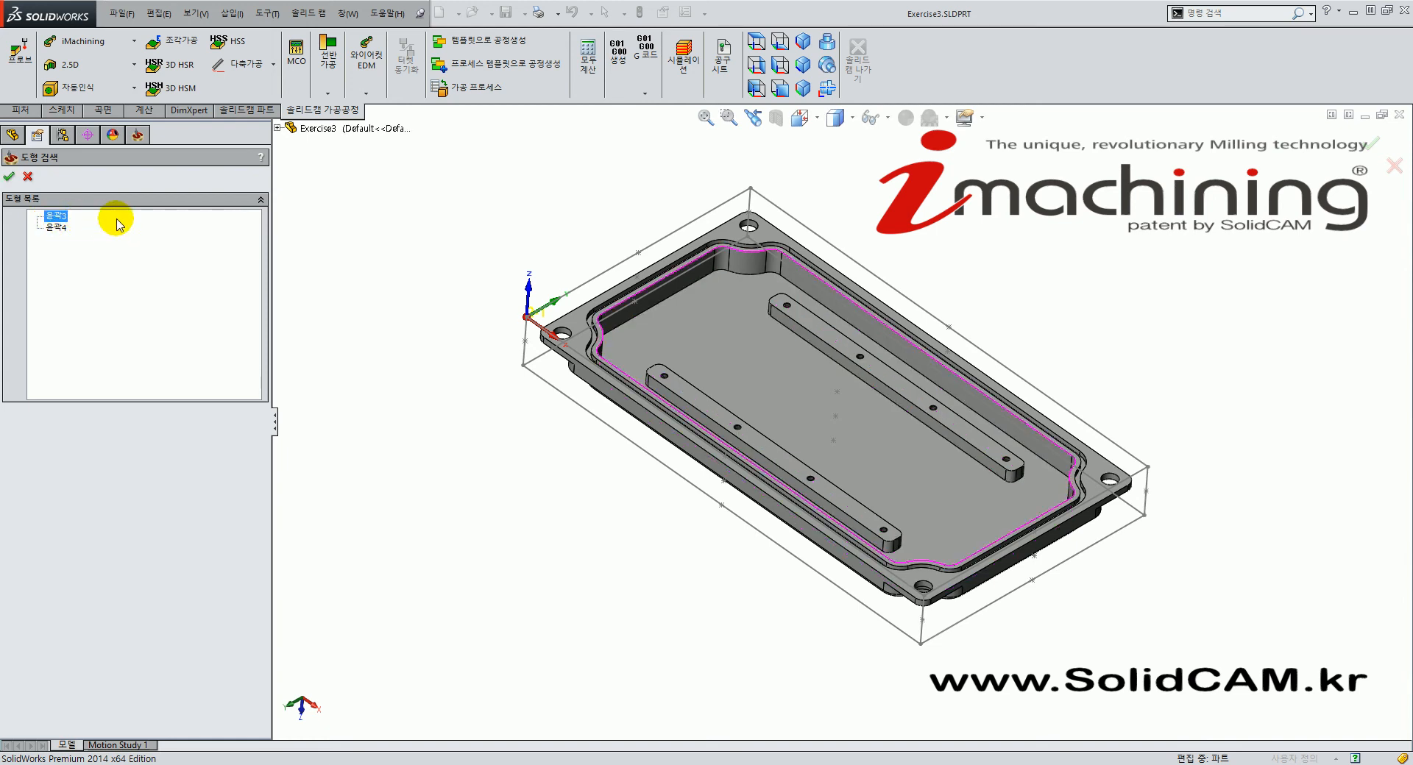
click(9, 178)
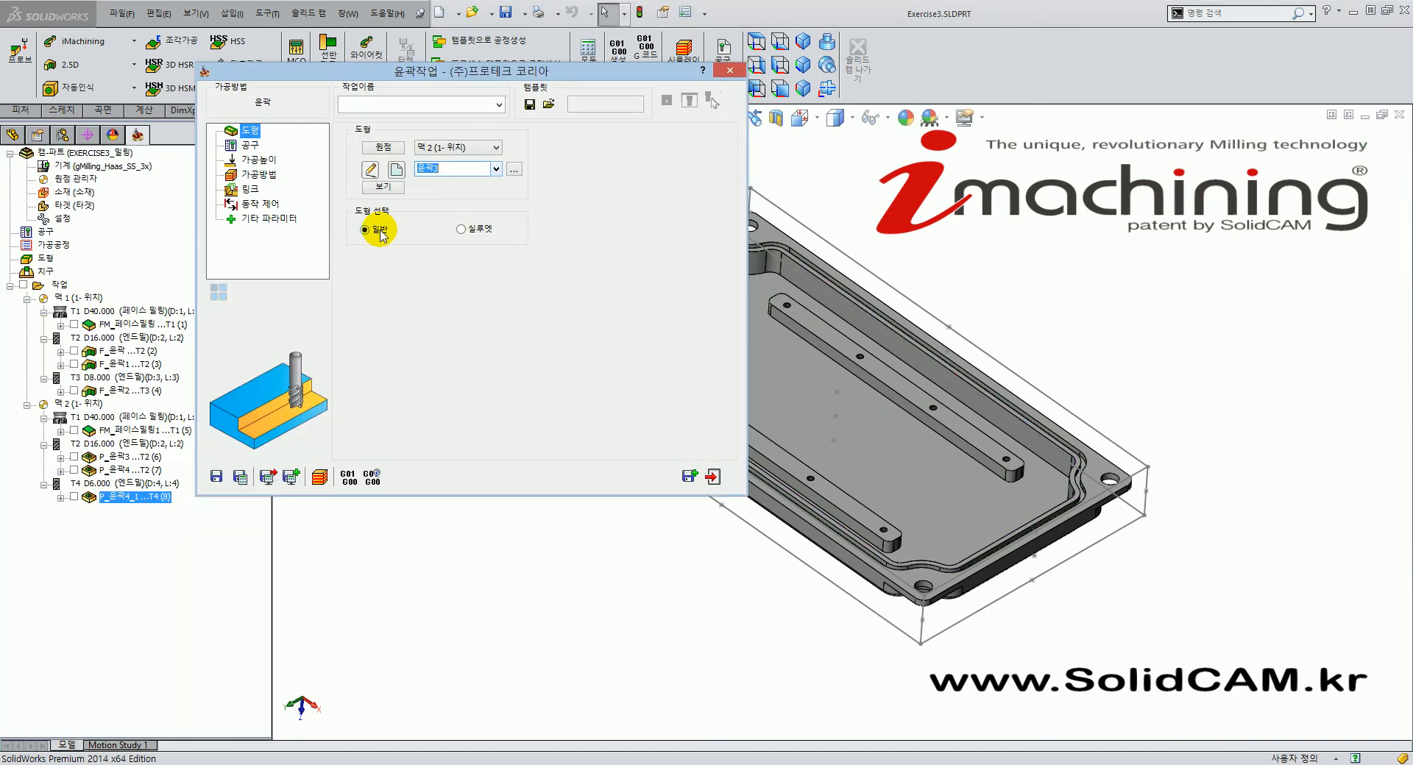
Assign tool 4, the 6 mm D6 end mill, to the F_윤곽3 operation.
click(250, 145)
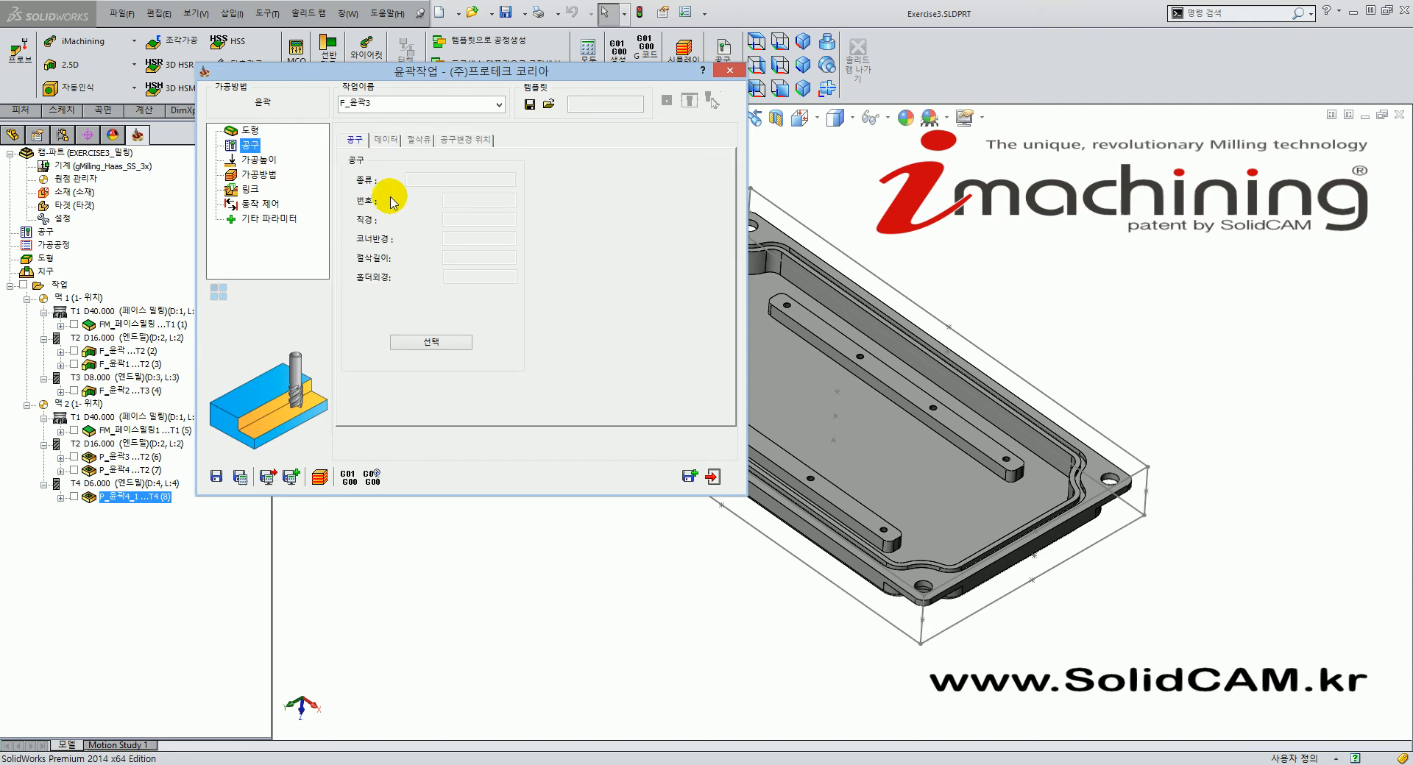
click(431, 343)
click(432, 194)
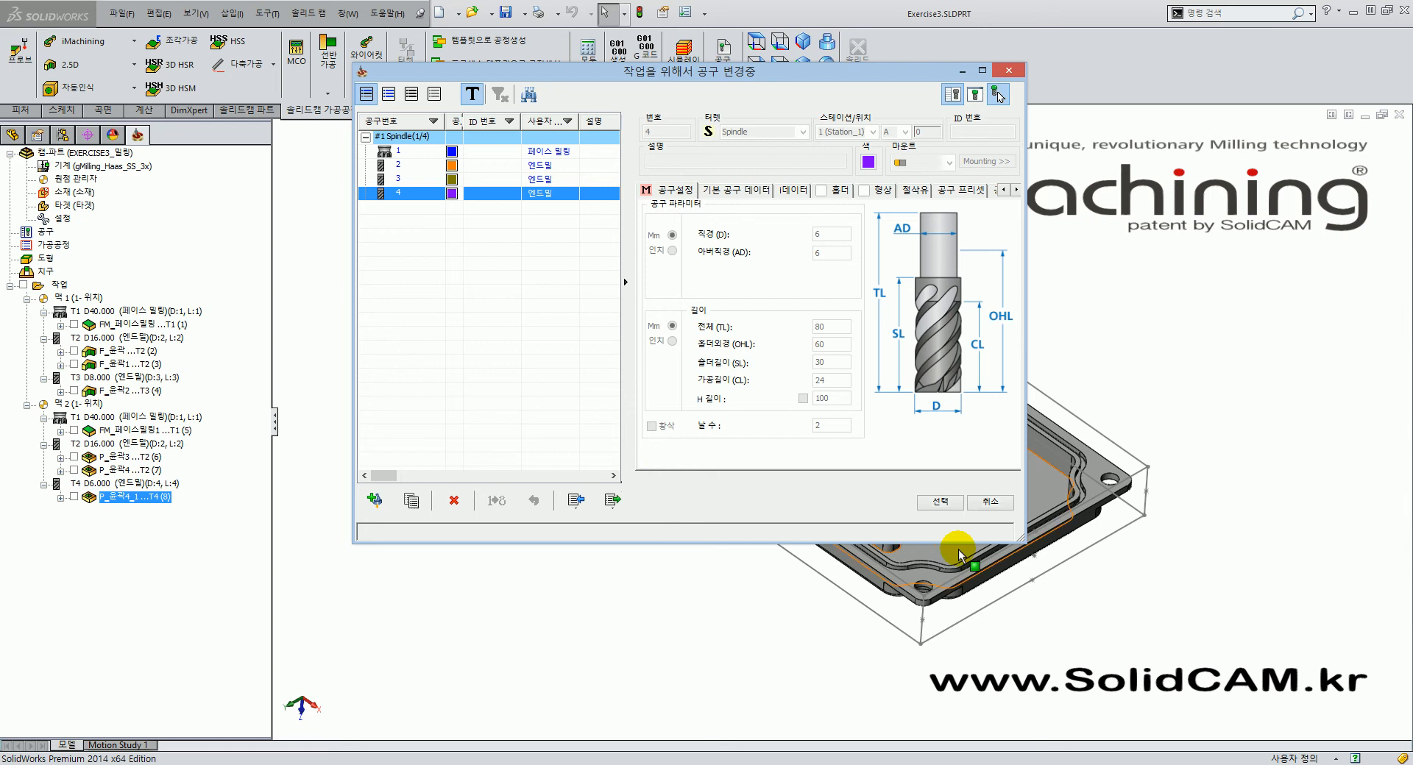
click(939, 501)
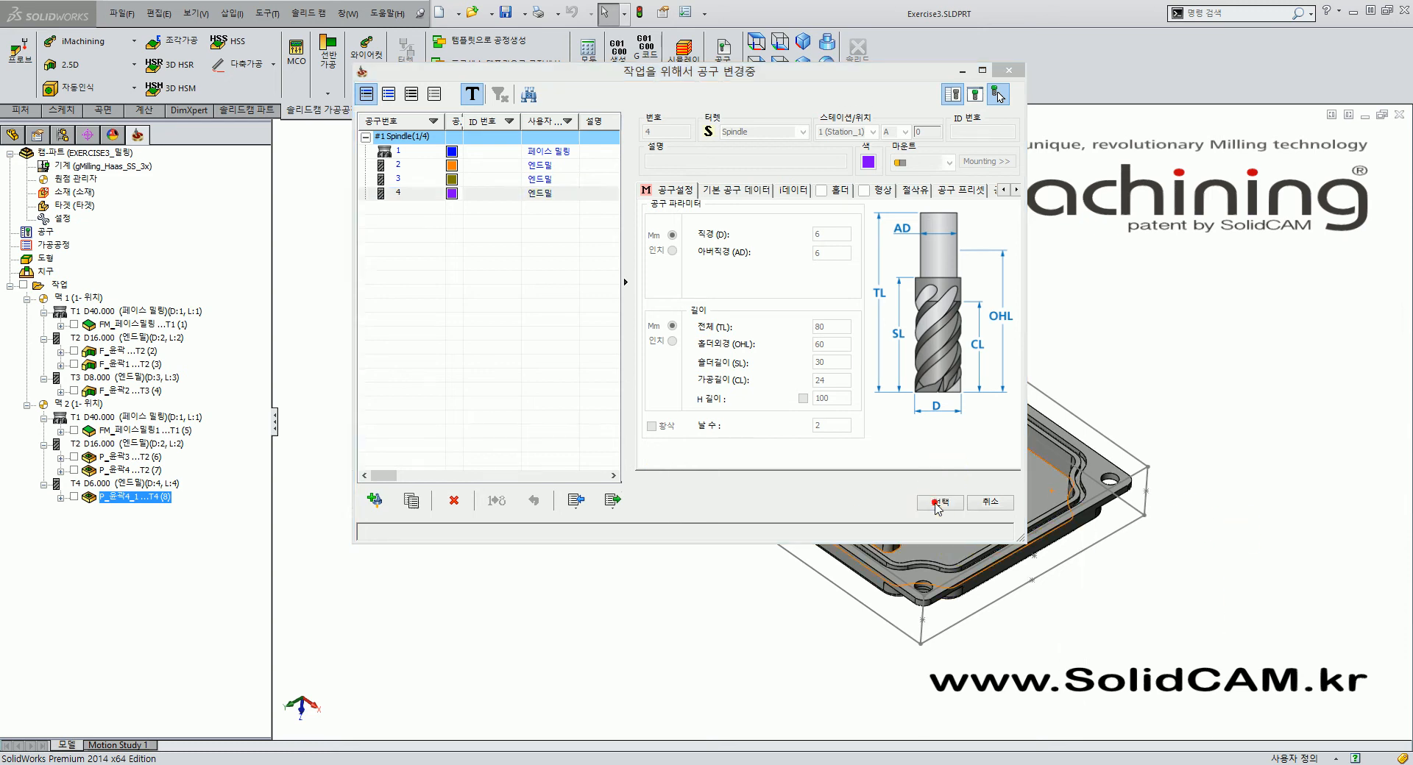
click(257, 159)
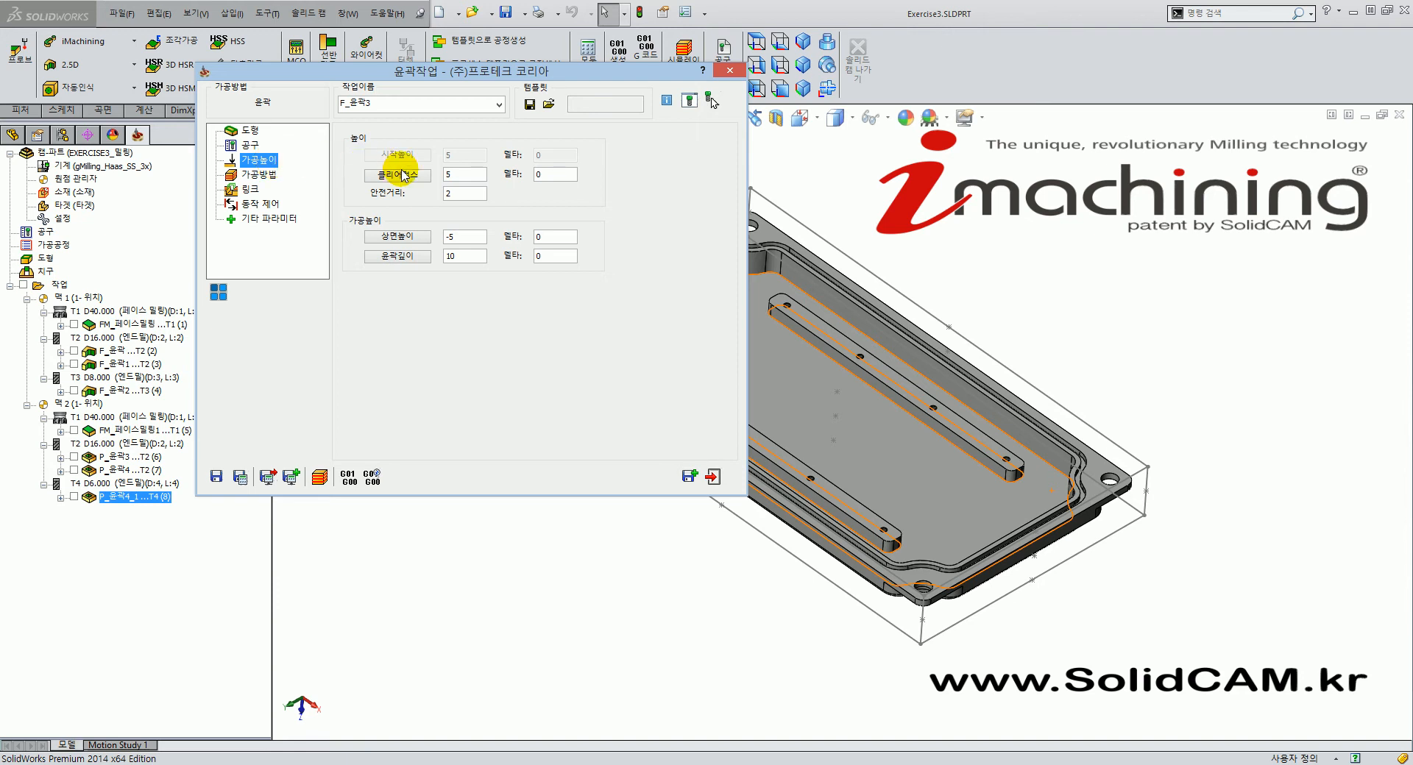
Take the top level from the part's top face and a depth of 8 from the pocket floor.
click(468, 240)
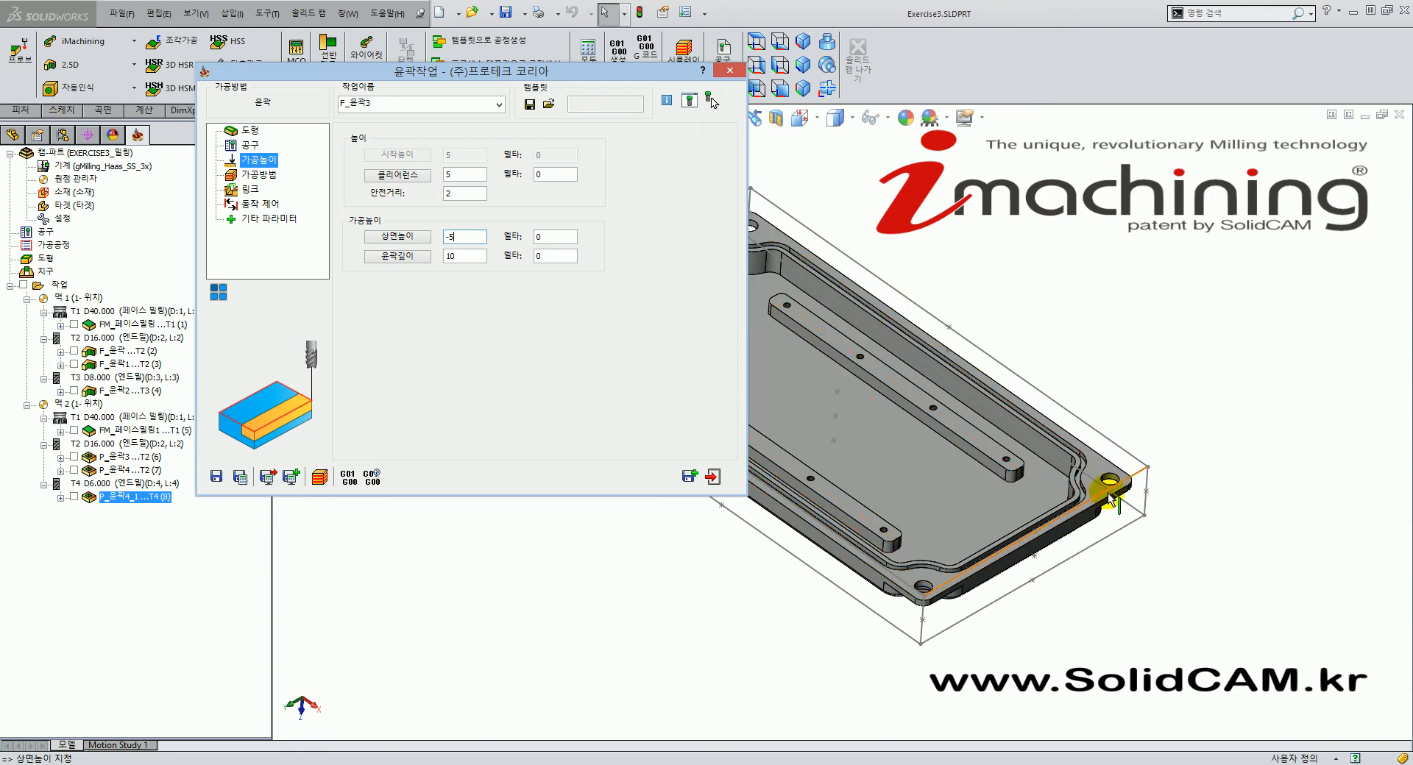
scroll(1133, 485, down, 4)
click(1227, 482)
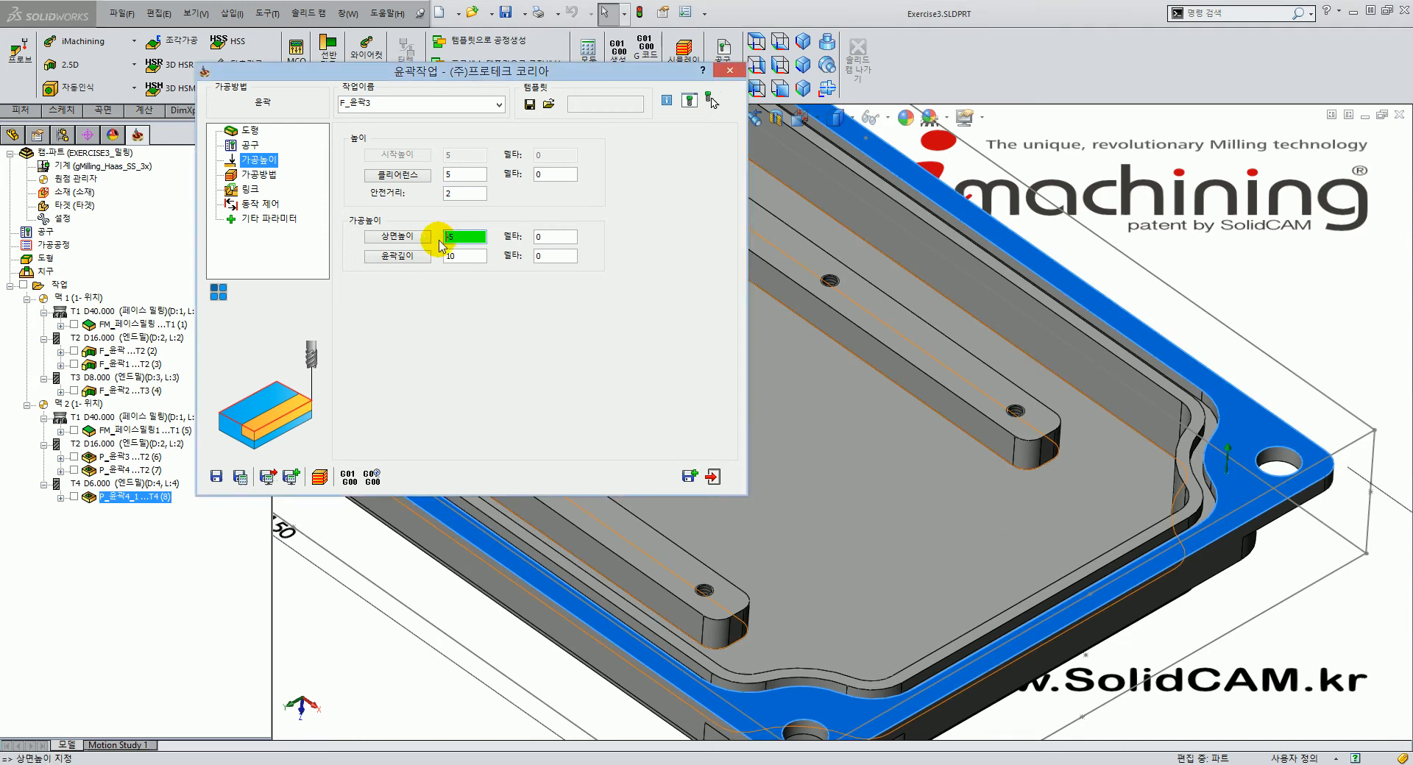
click(900, 519)
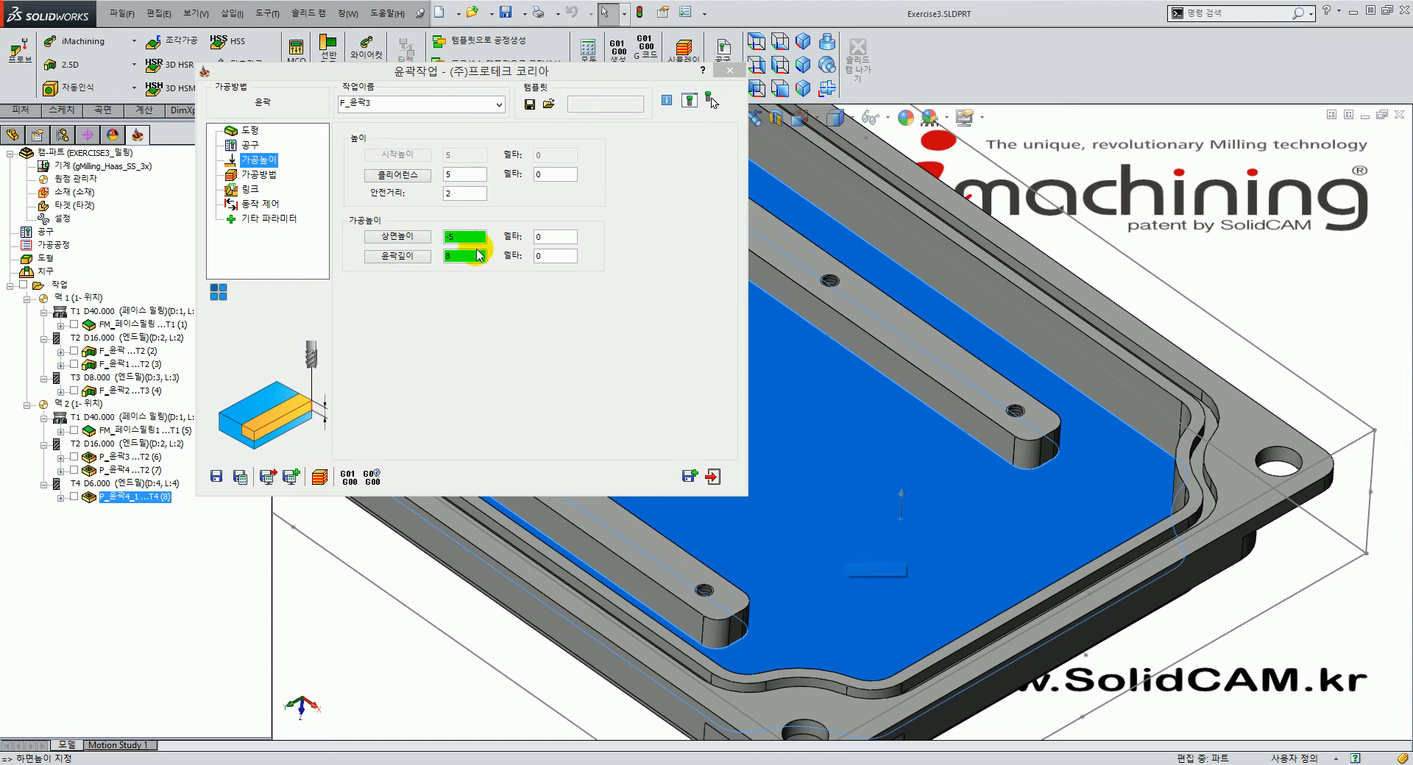
click(270, 175)
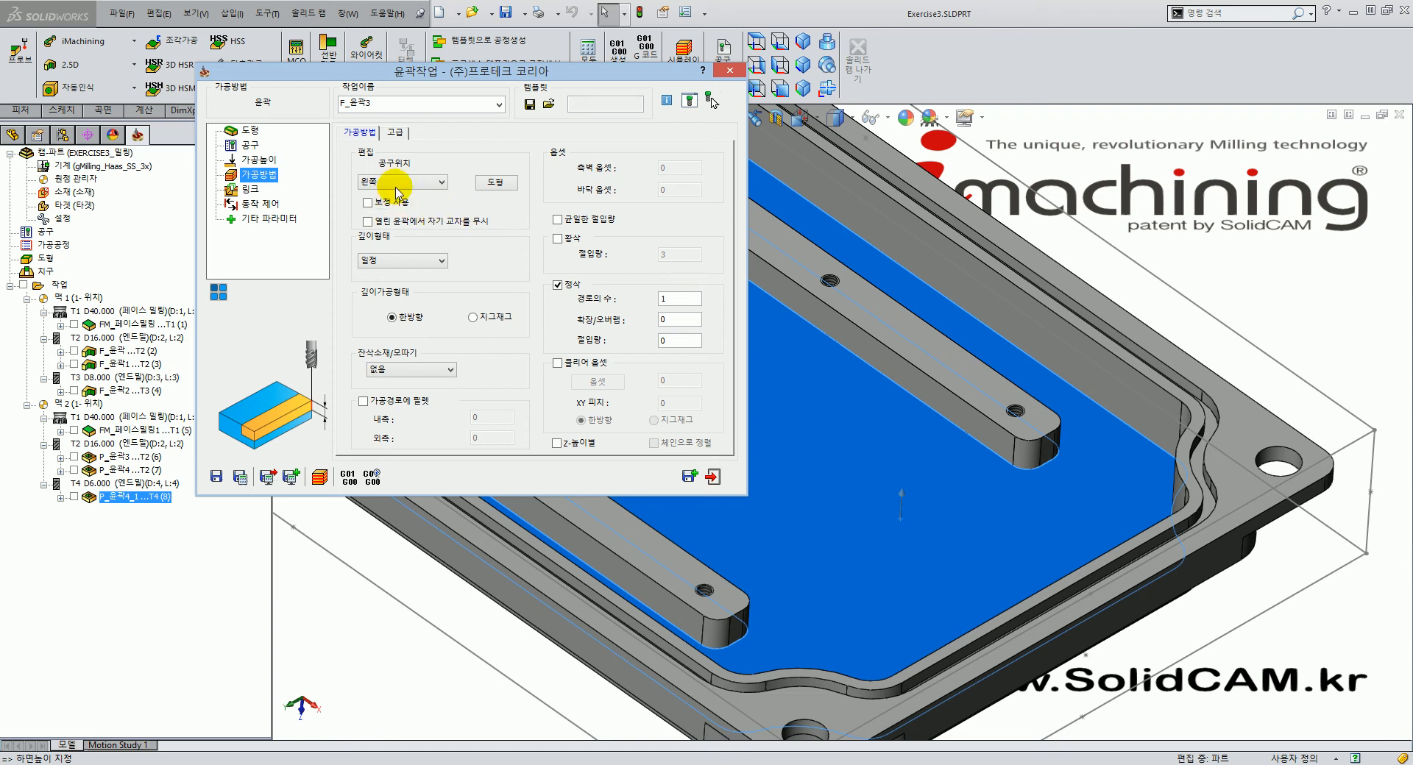
Open the 윤곽3 chain for editing and inspect it on the part.
click(496, 182)
mouse_move(908, 468)
middle_down()
mouse_move(877, 451)
mouse_move(936, 465)
mouse_move(912, 649)
mouse_move(894, 637)
mouse_move(902, 607)
middle_up()
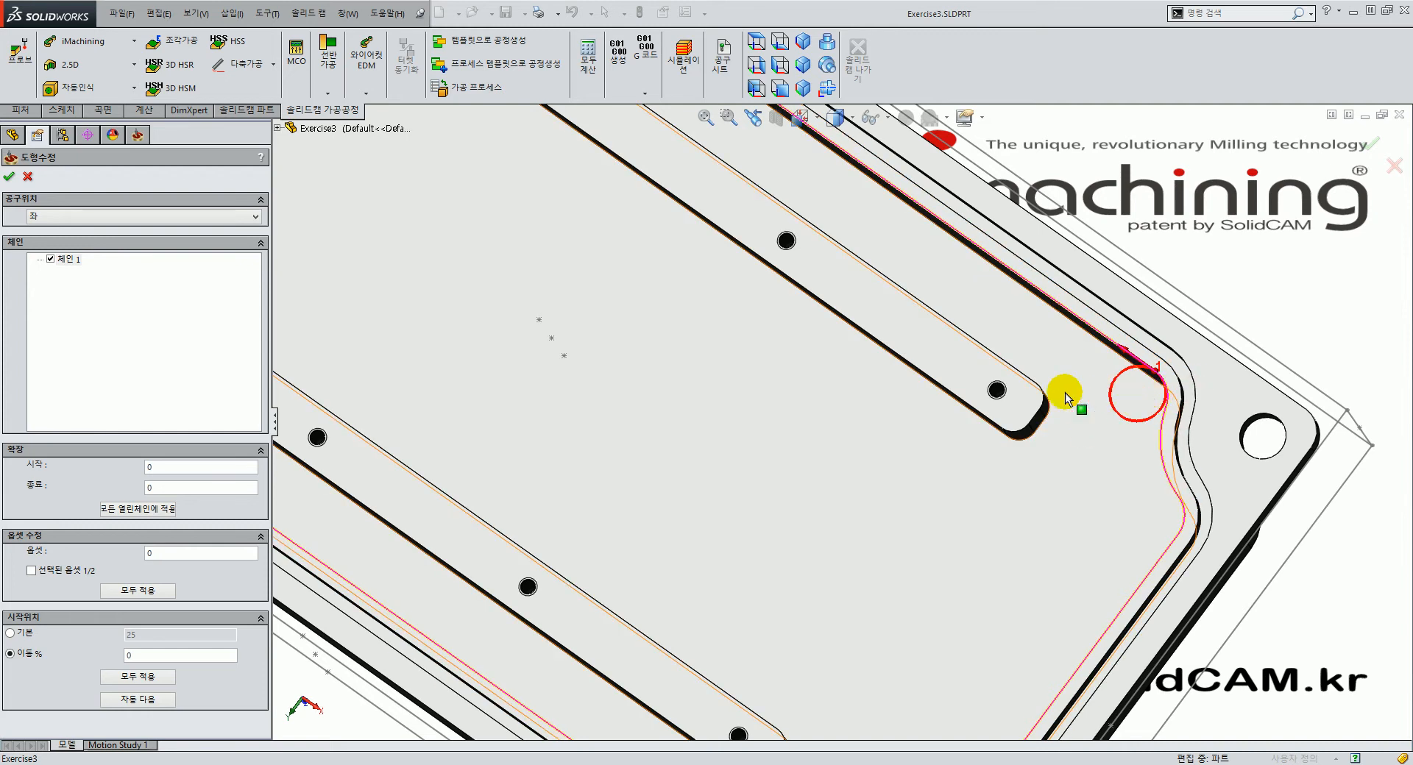
scroll(1003, 390, up, 2)
scroll(1001, 382, up, 3)
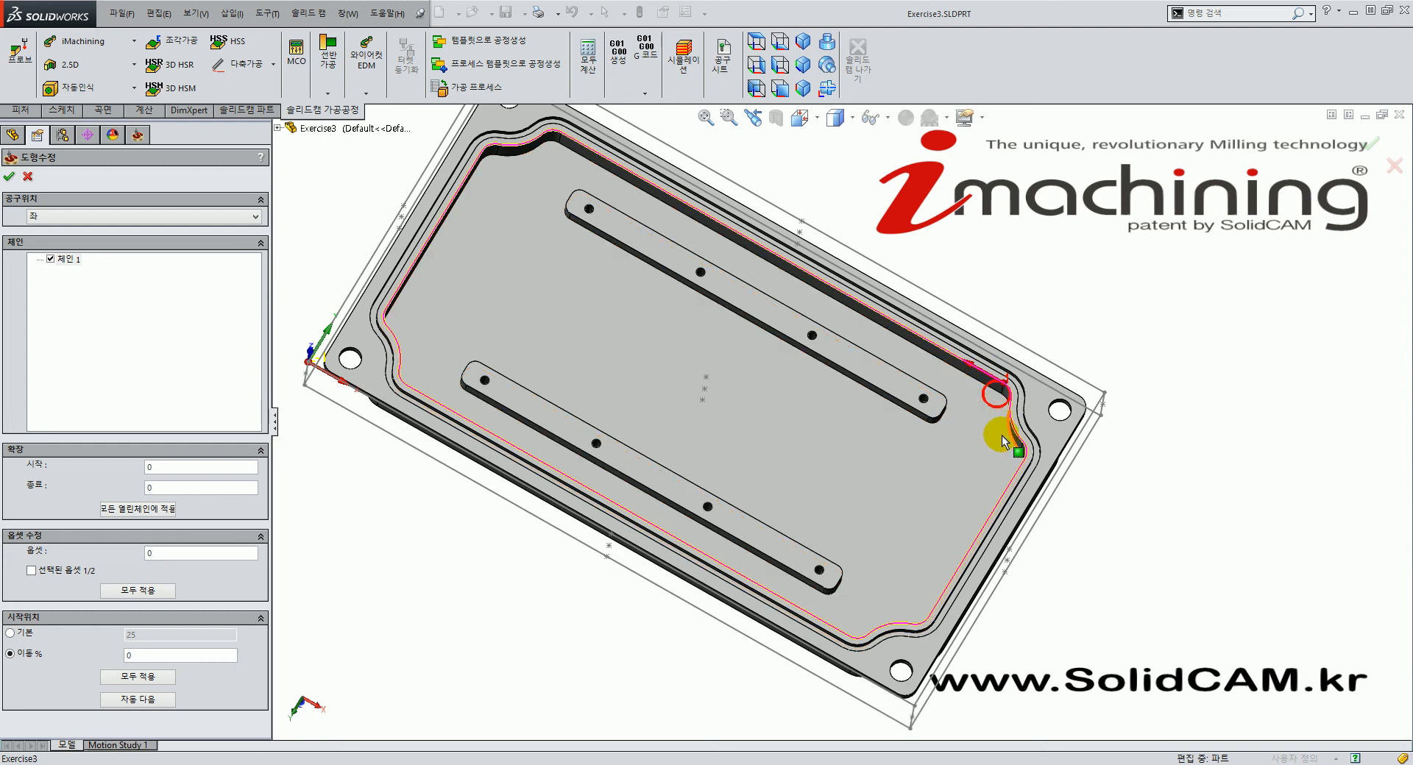
scroll(986, 394, down, 5)
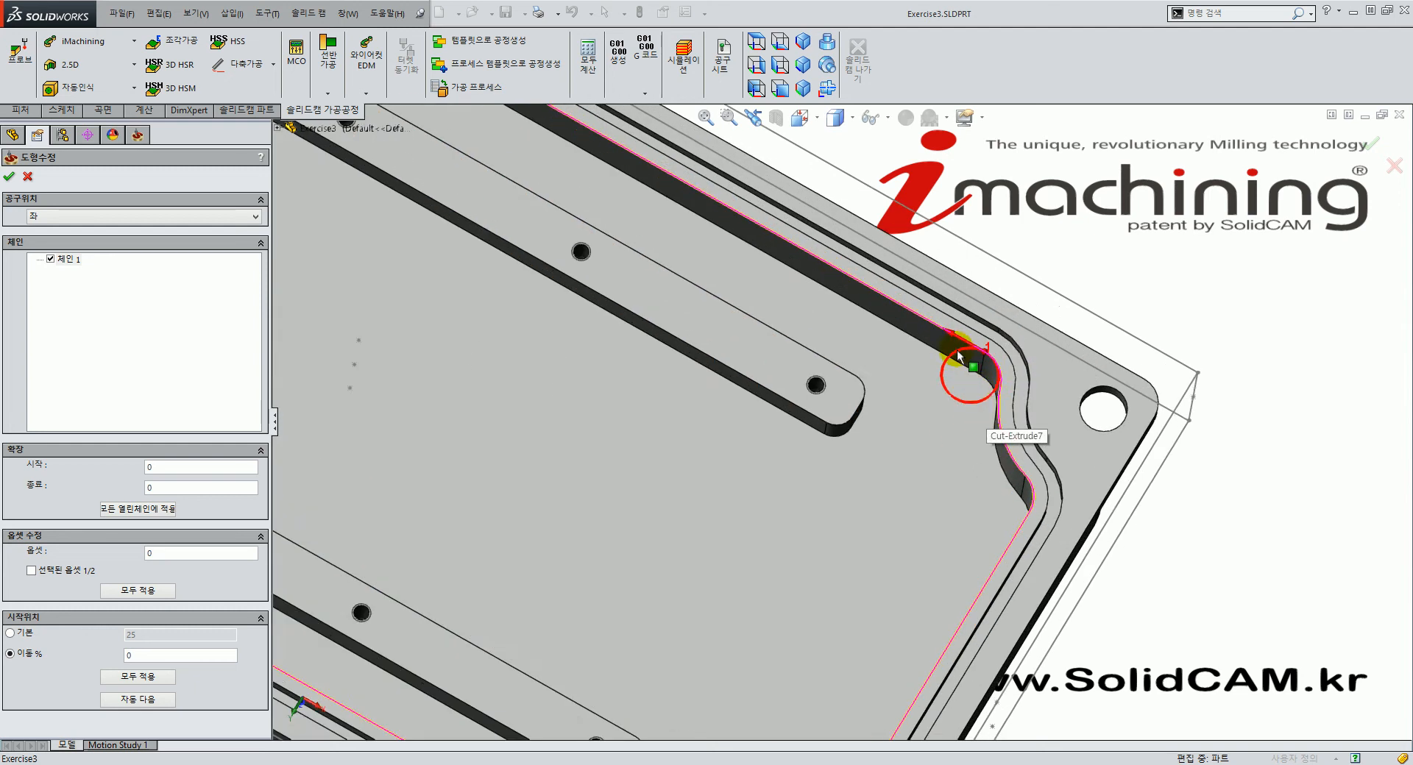
scroll(964, 412, up, 4)
scroll(765, 552, down, 4)
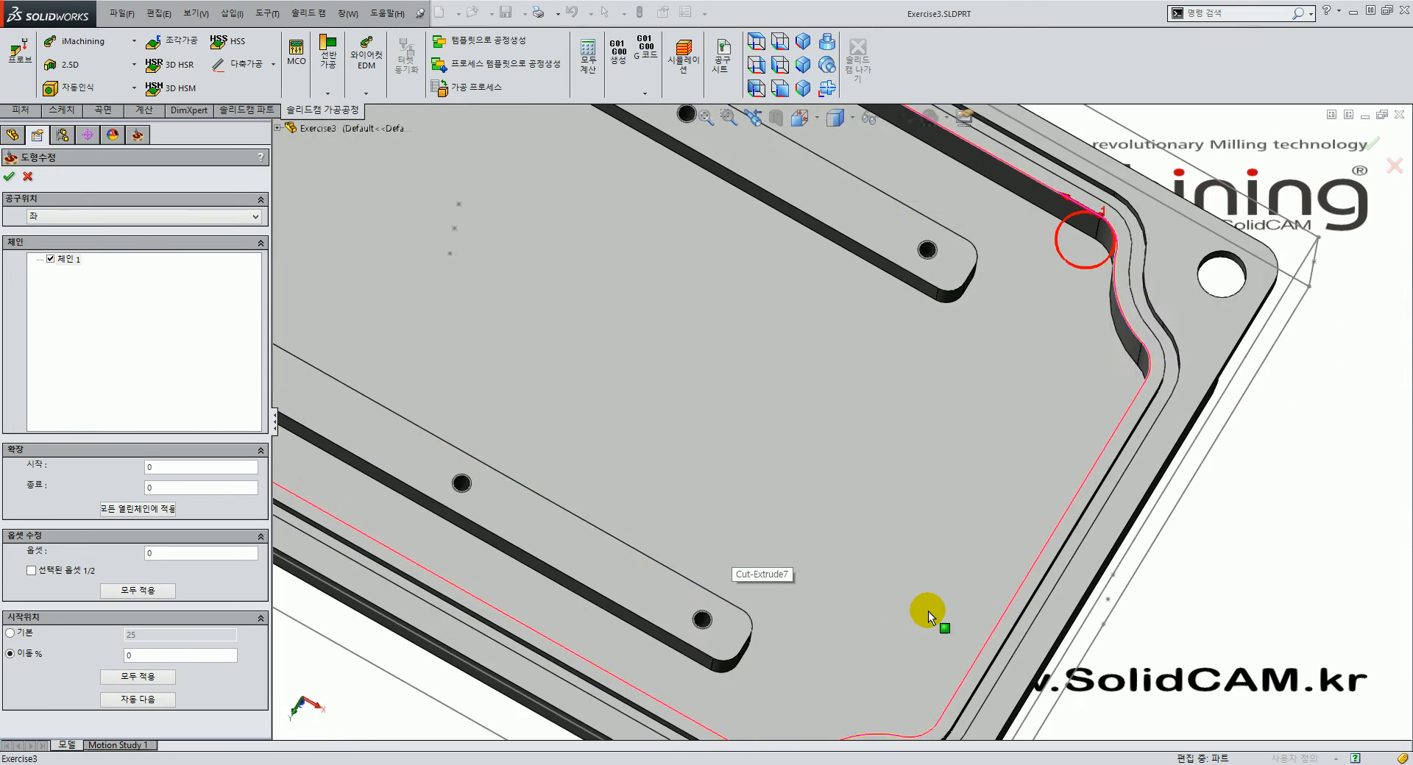
scroll(958, 585, up, 2)
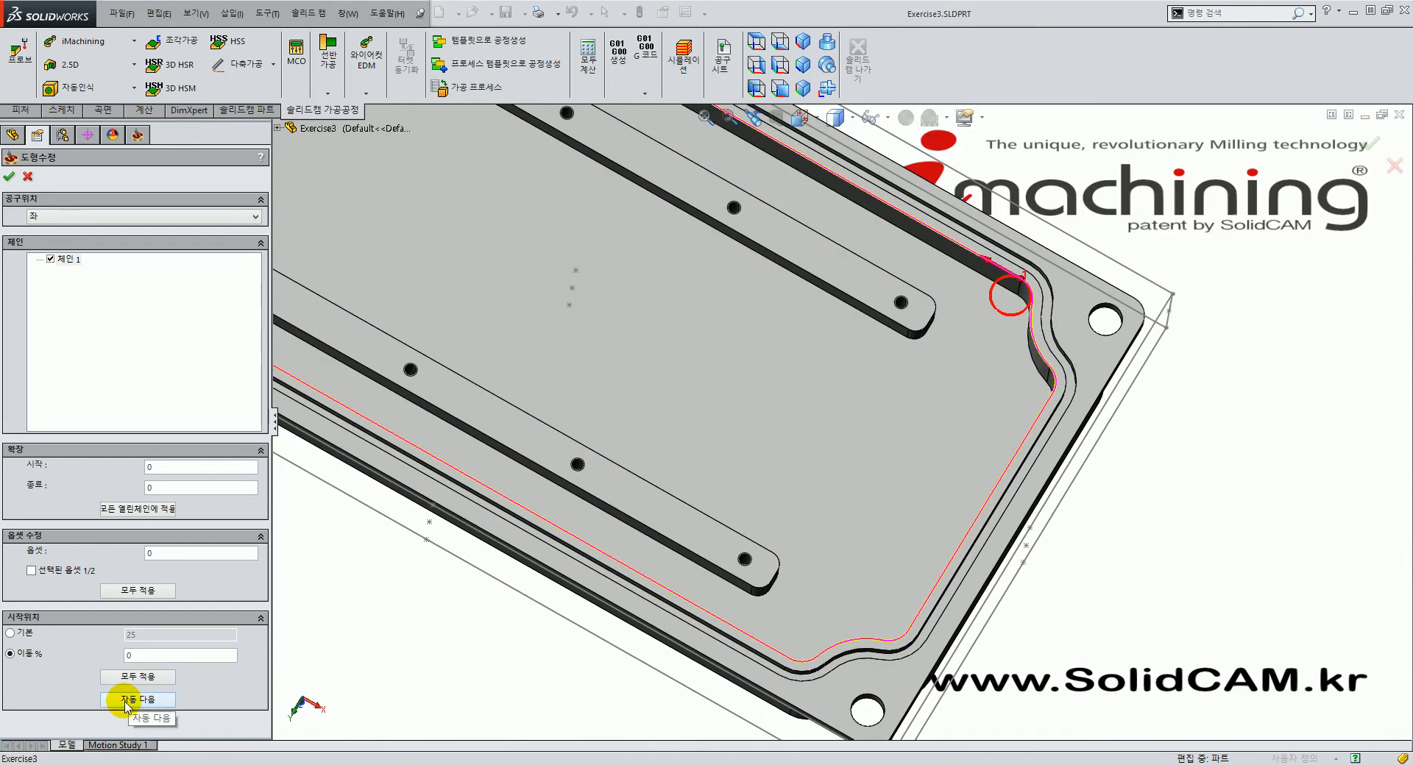
Move the chain start point onto the straight right-hand pocket edge, about 89.56% along, and confirm.
click(164, 705)
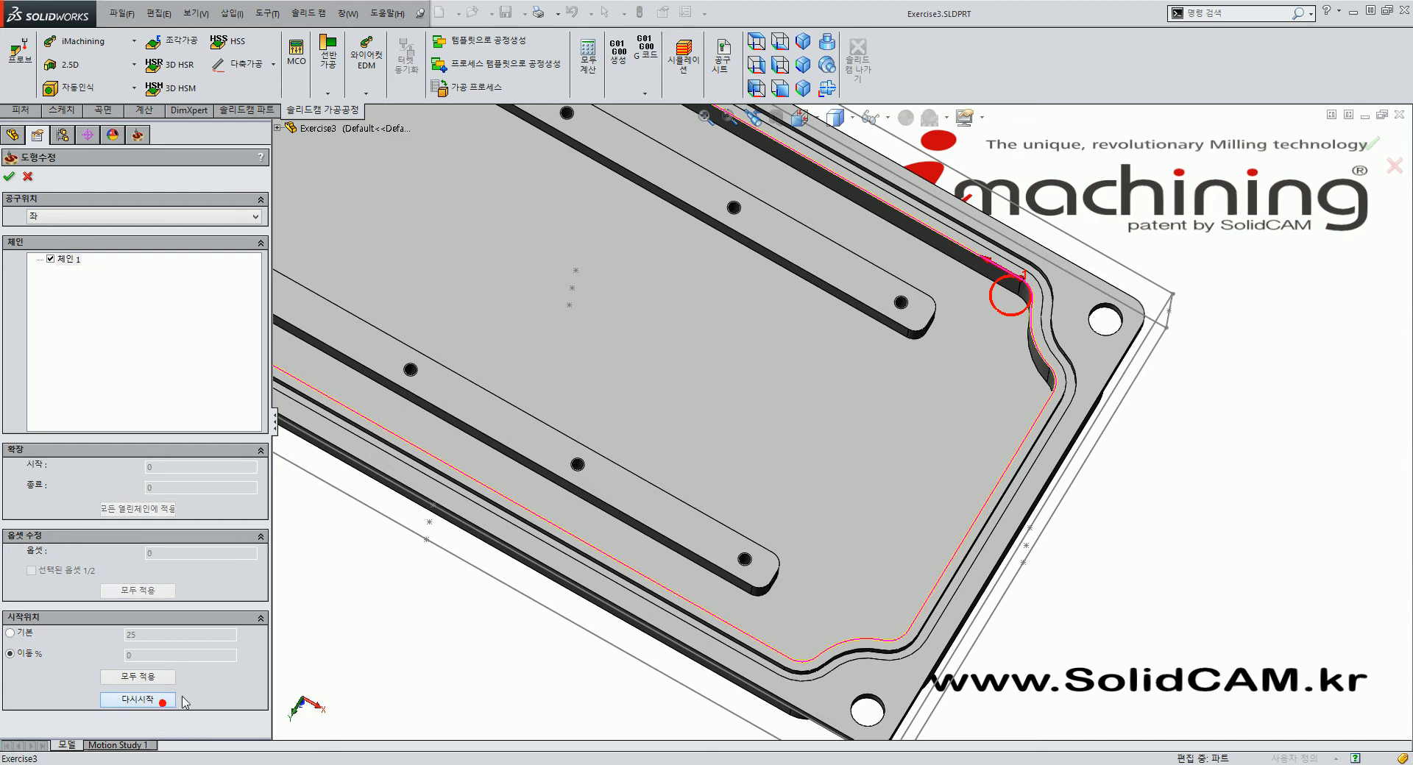
click(982, 512)
right_click(982, 512)
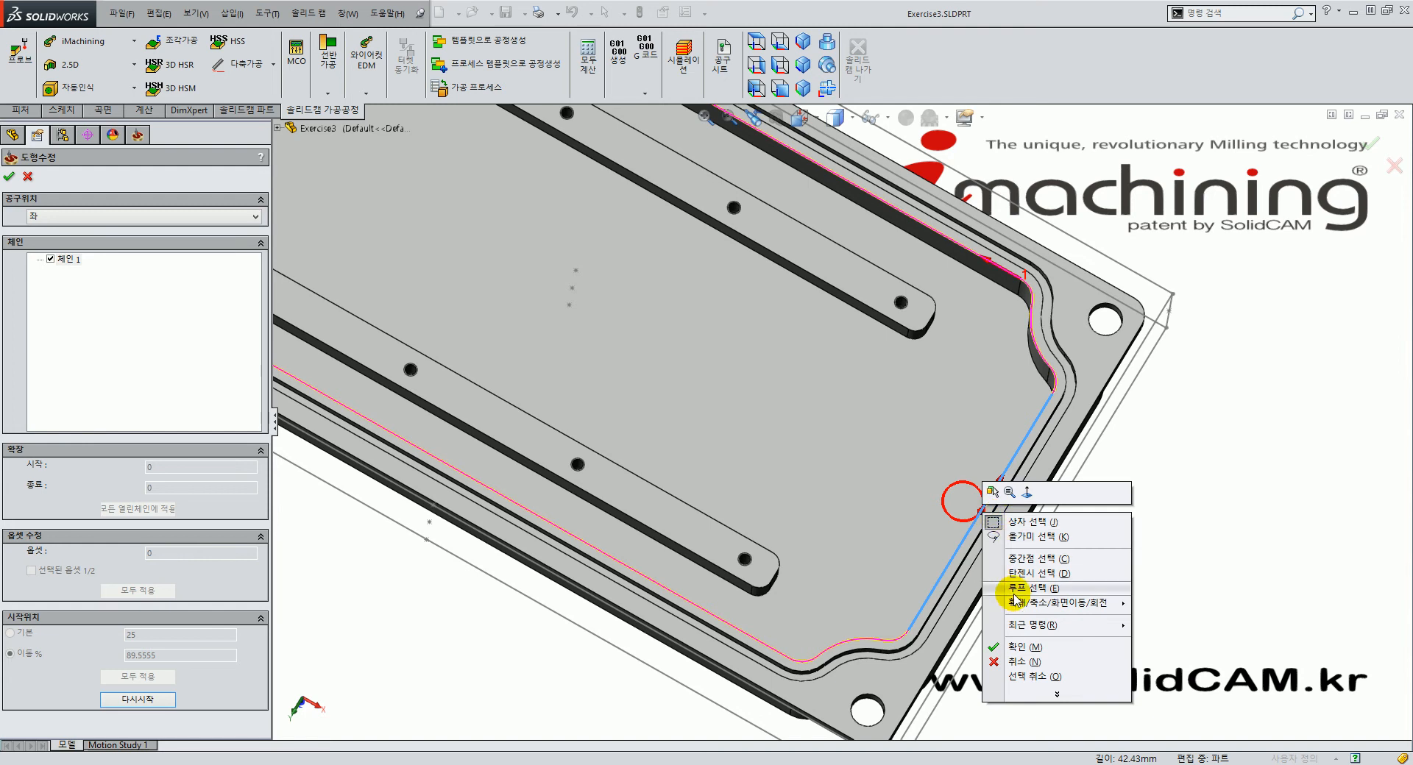
click(954, 499)
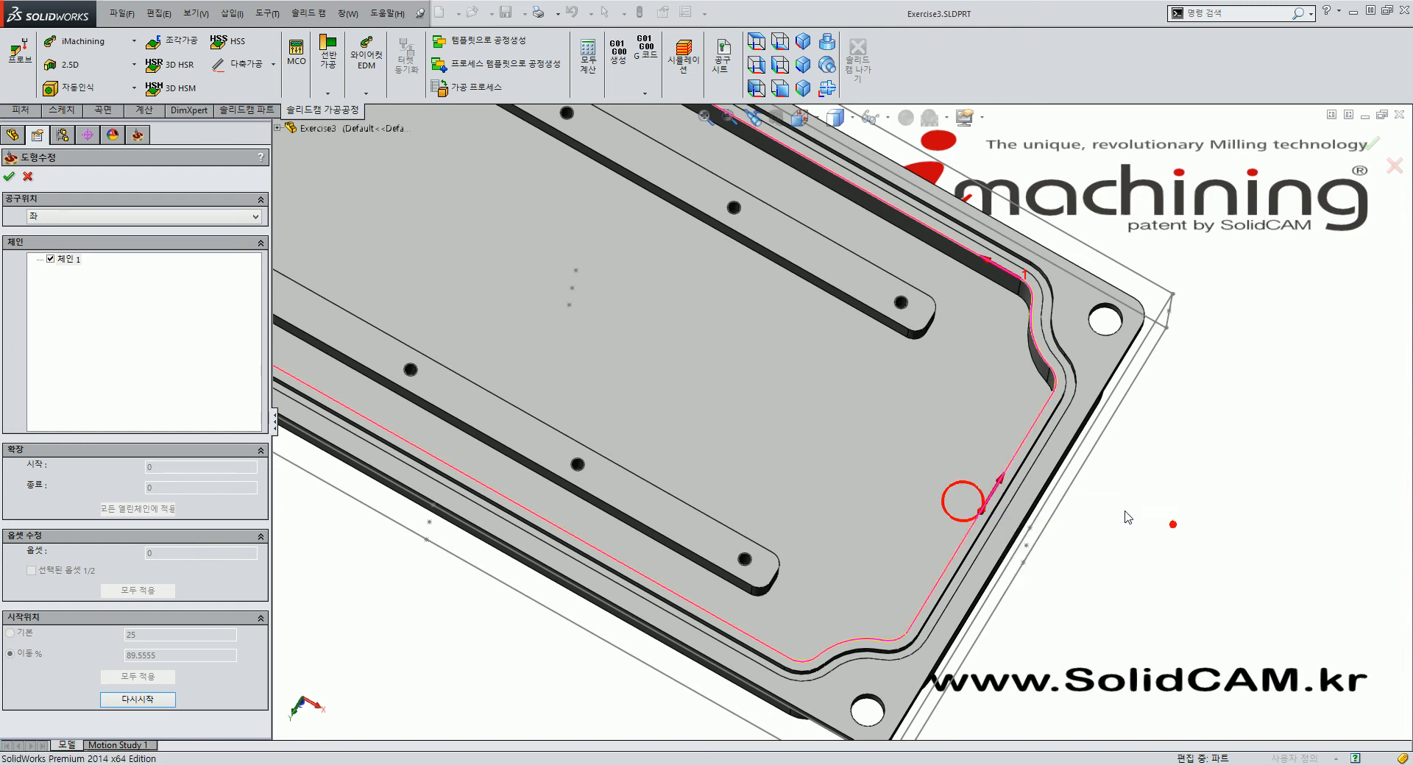
click(1020, 452)
right_click(1020, 458)
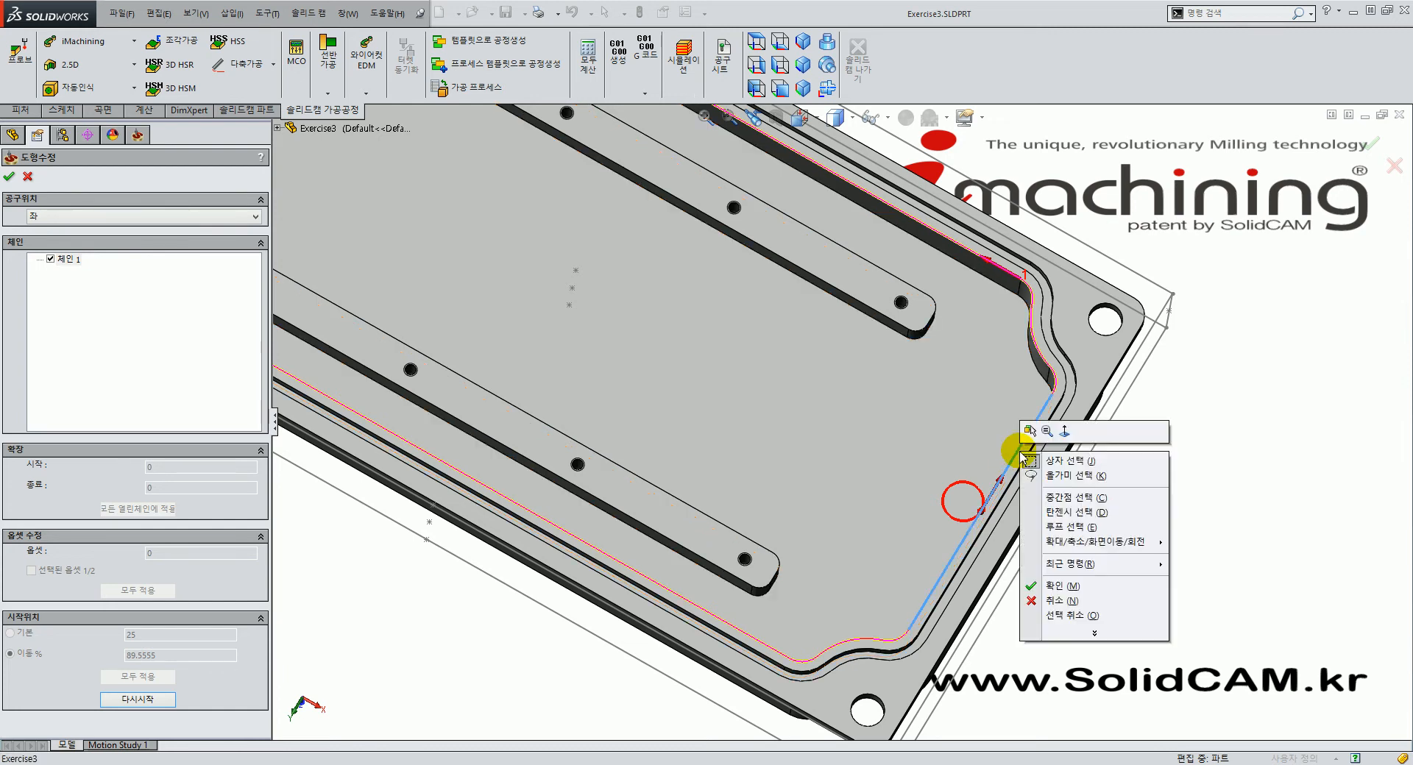
click(1071, 499)
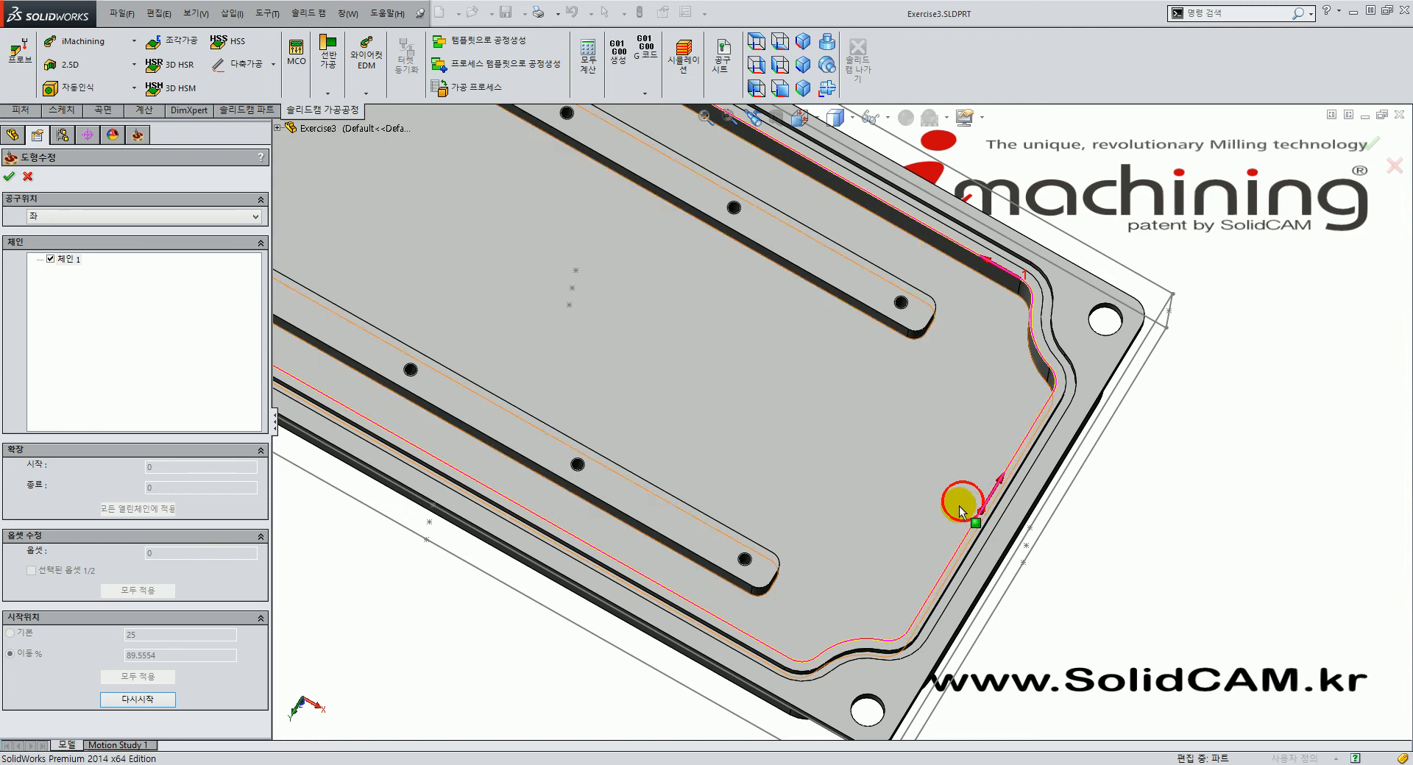
click(12, 178)
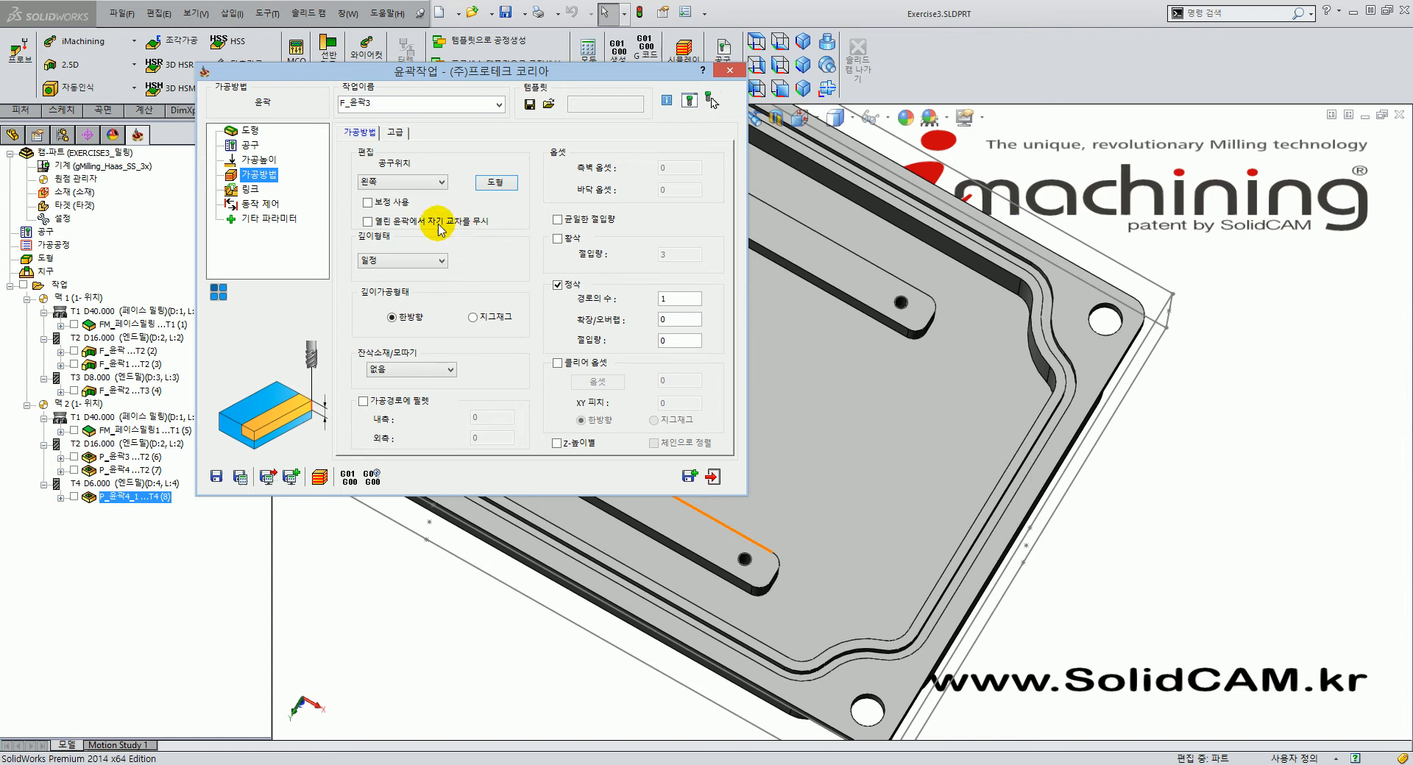
Enable tool compensation with the tool on the left and set the depth type to helical.
click(366, 202)
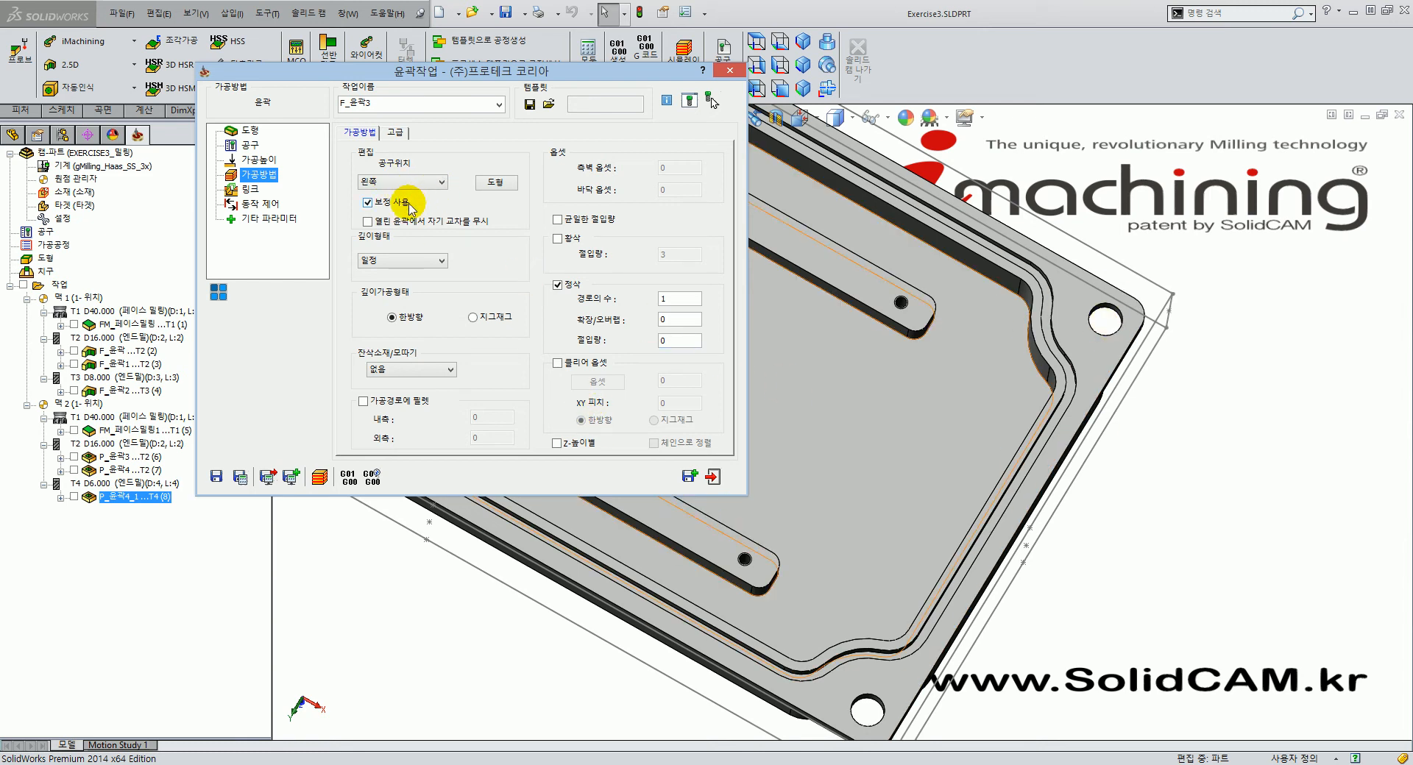
click(395, 182)
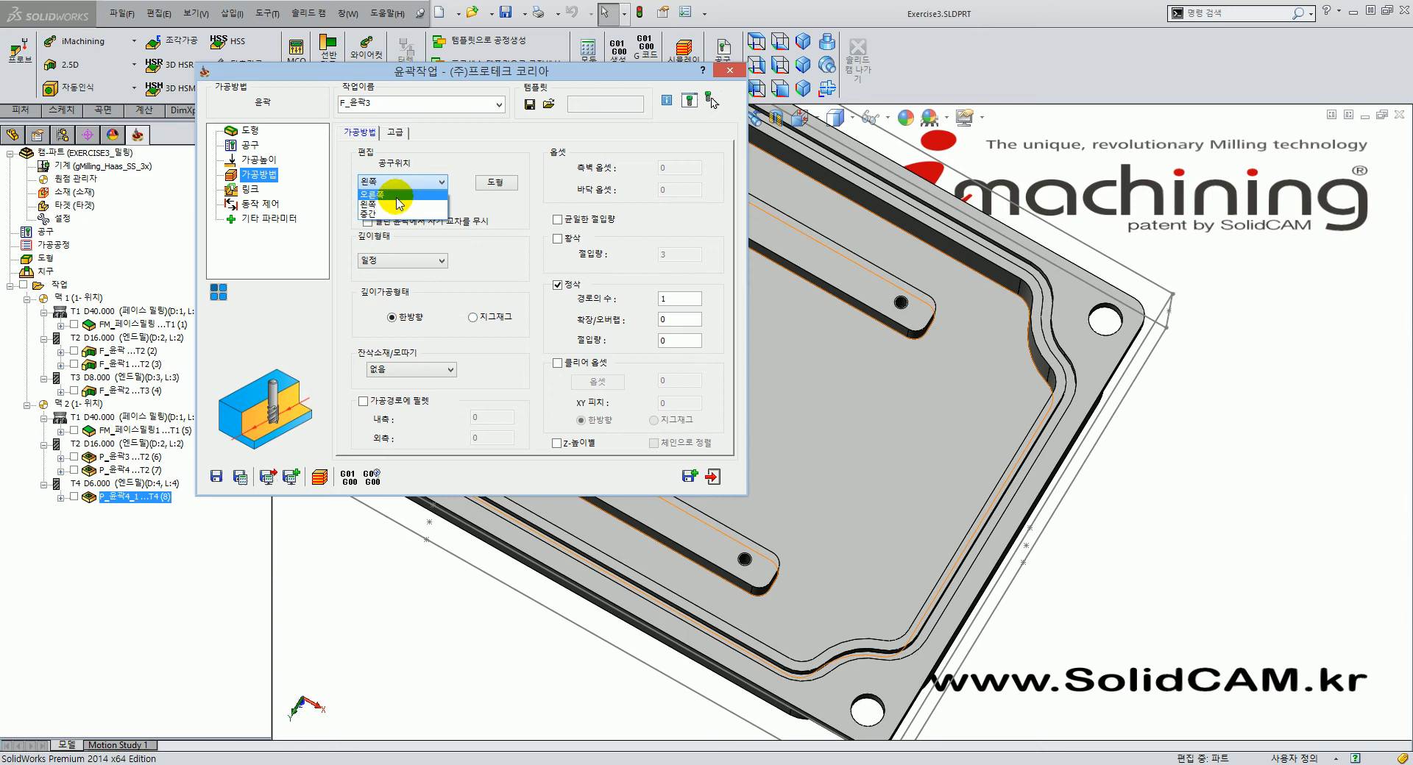
click(533, 256)
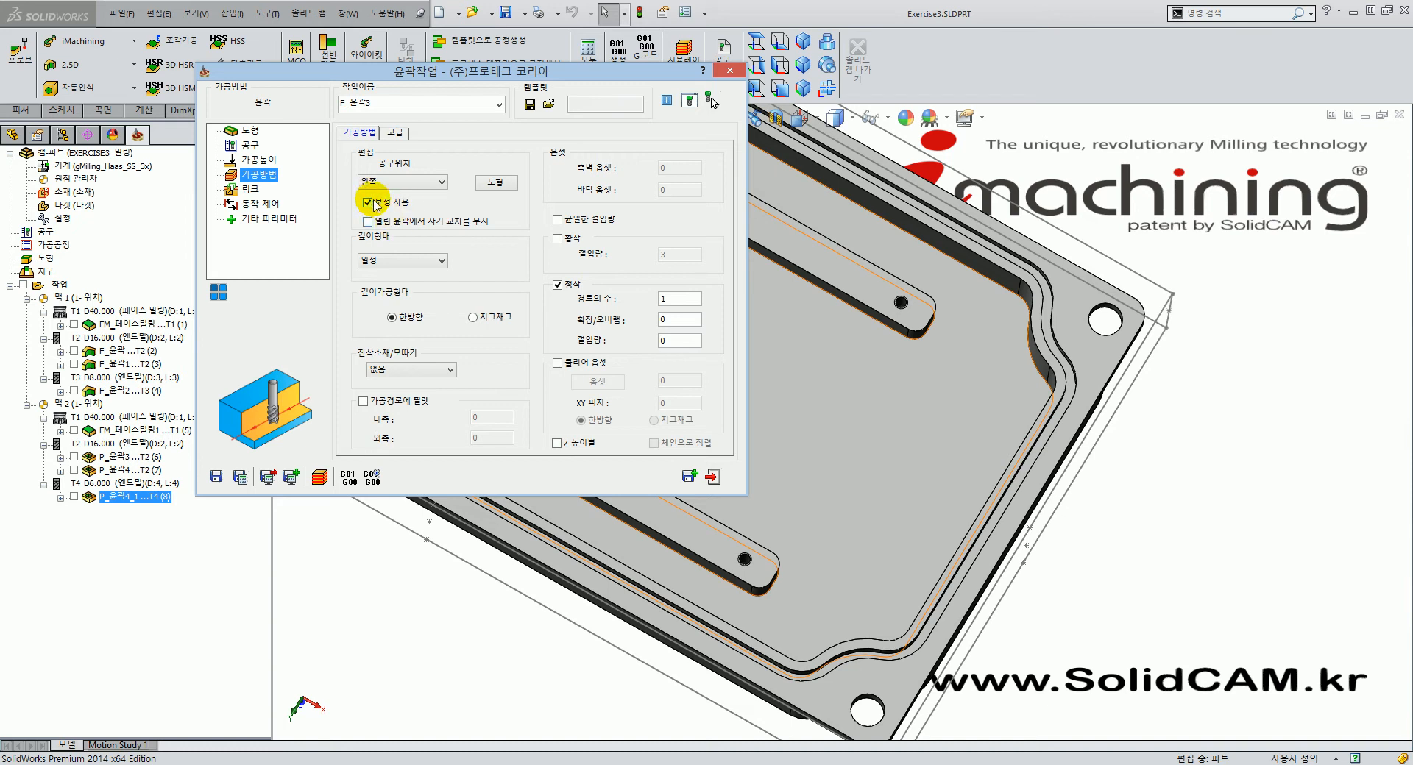
click(439, 265)
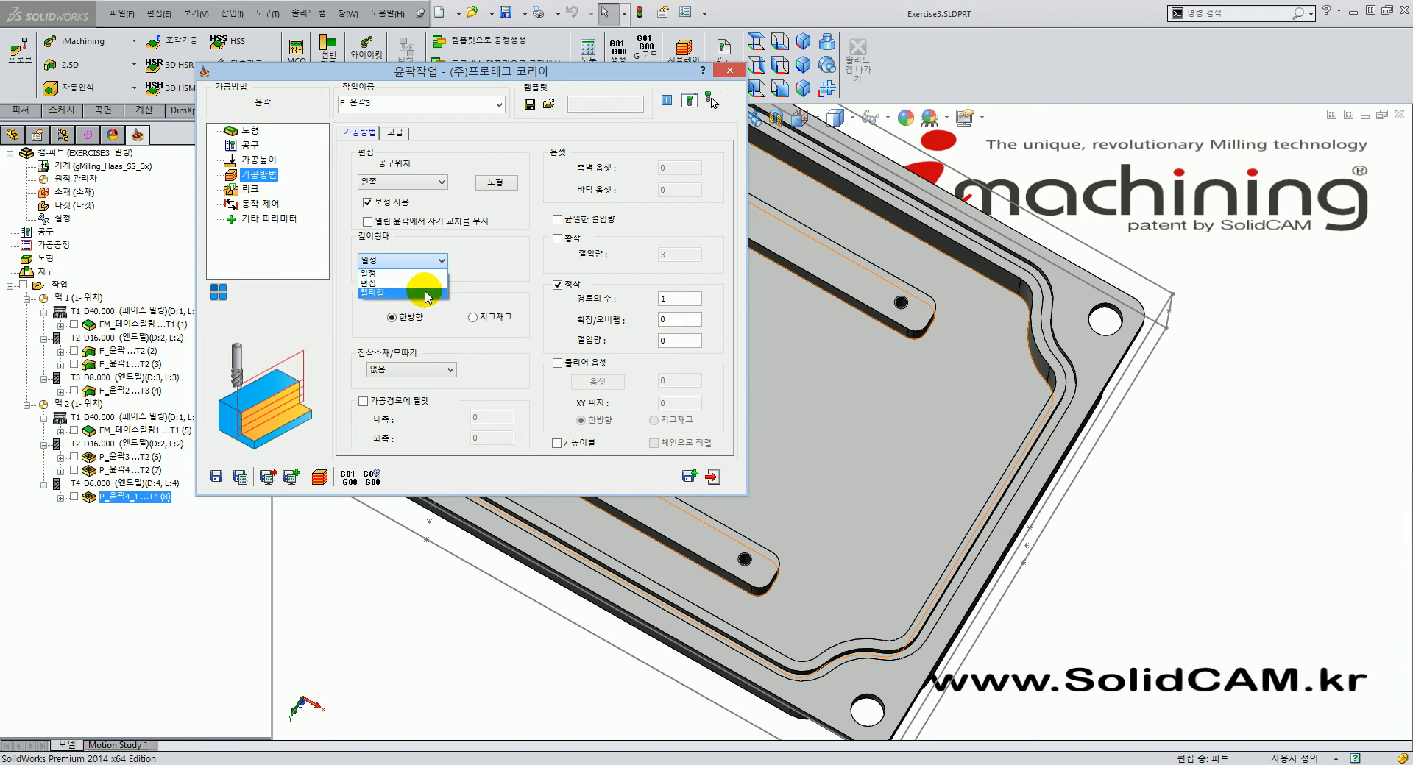
click(427, 294)
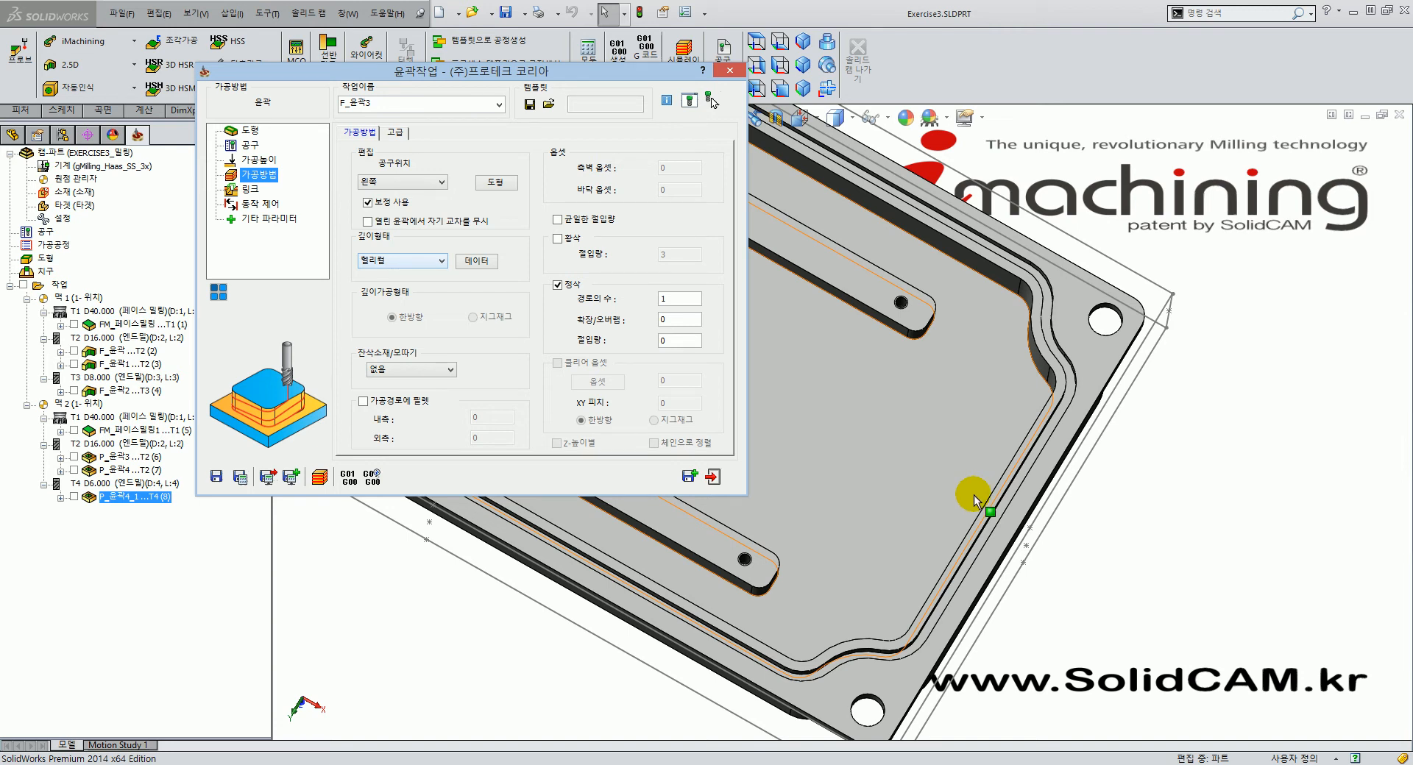
Enter a finish step-down of 3 for F_윤곽3, enable 균일한 절입량, and show the 링크 page.
click(688, 341)
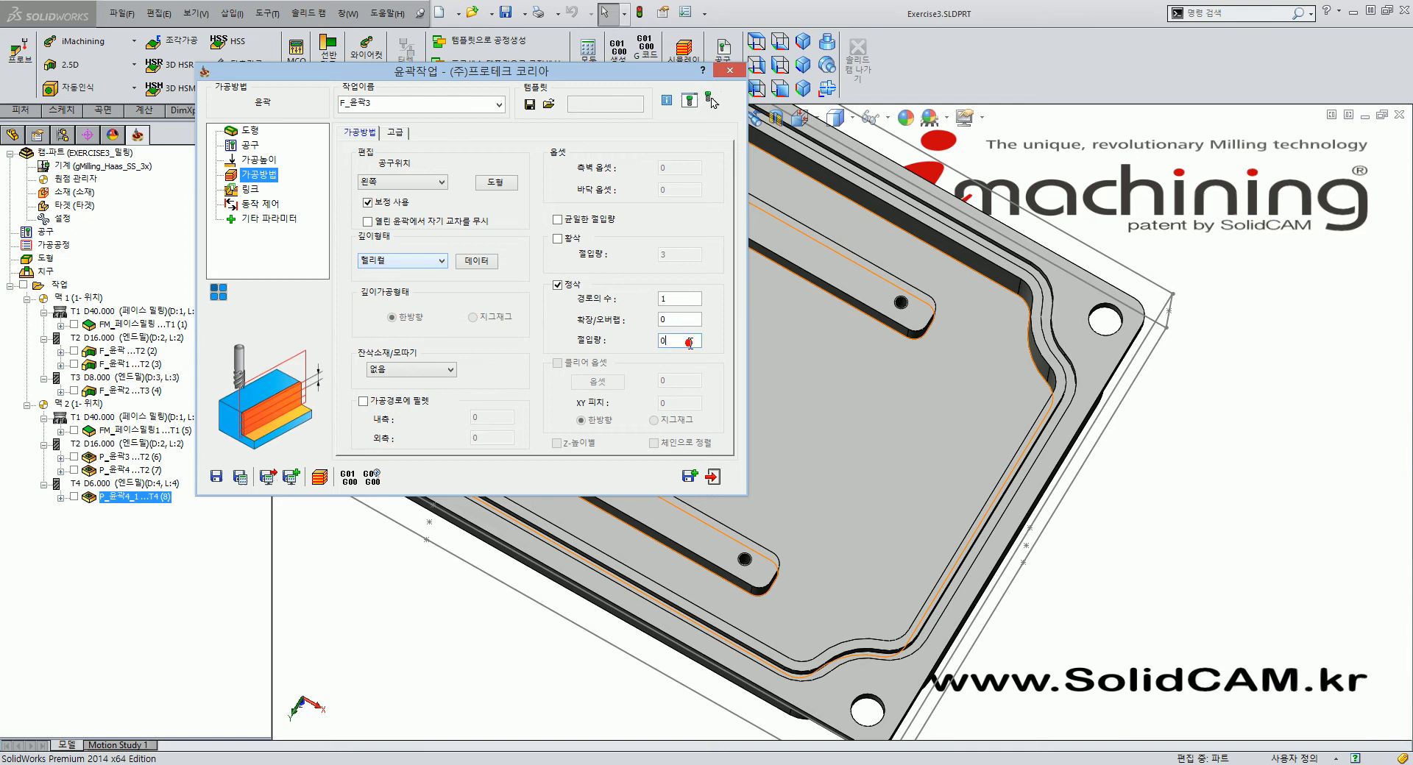
drag(673, 340, 631, 338)
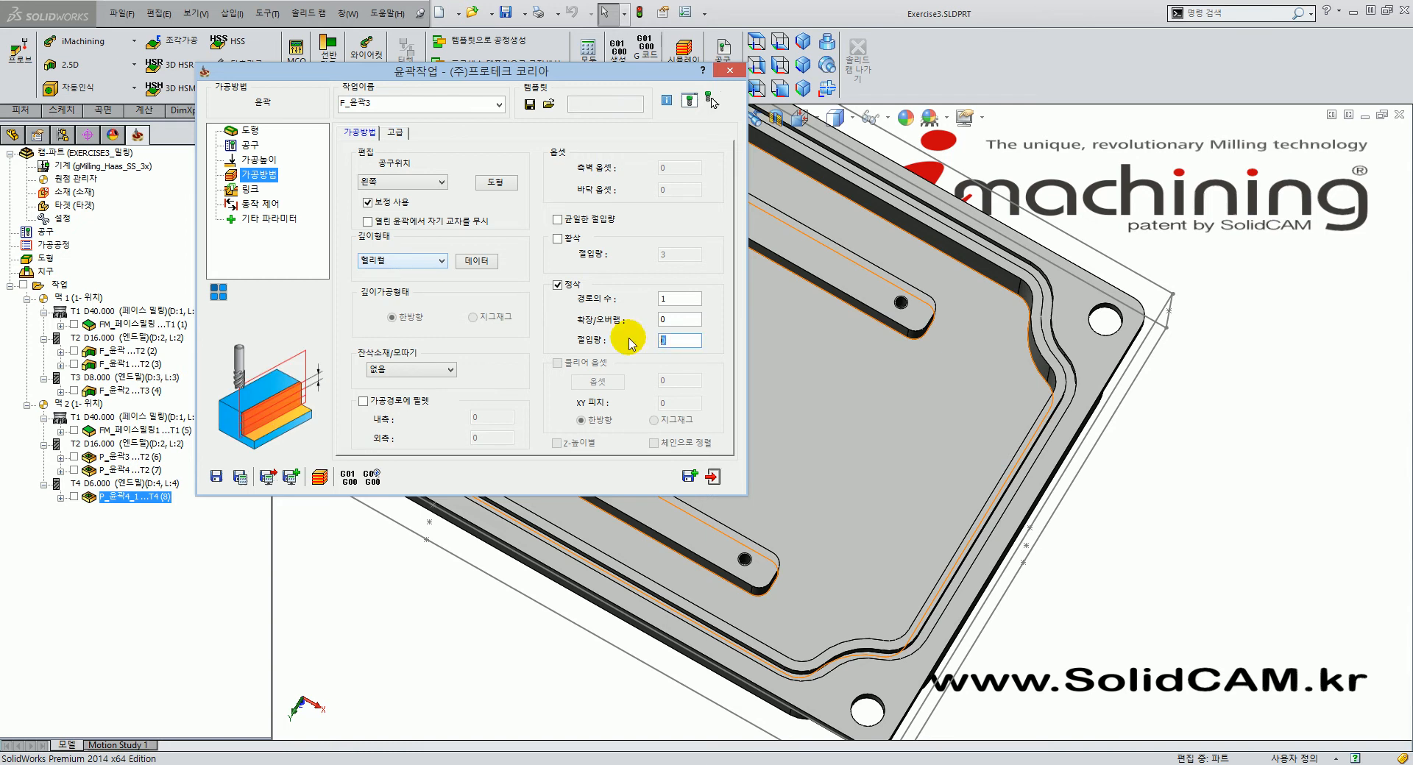
text(3)
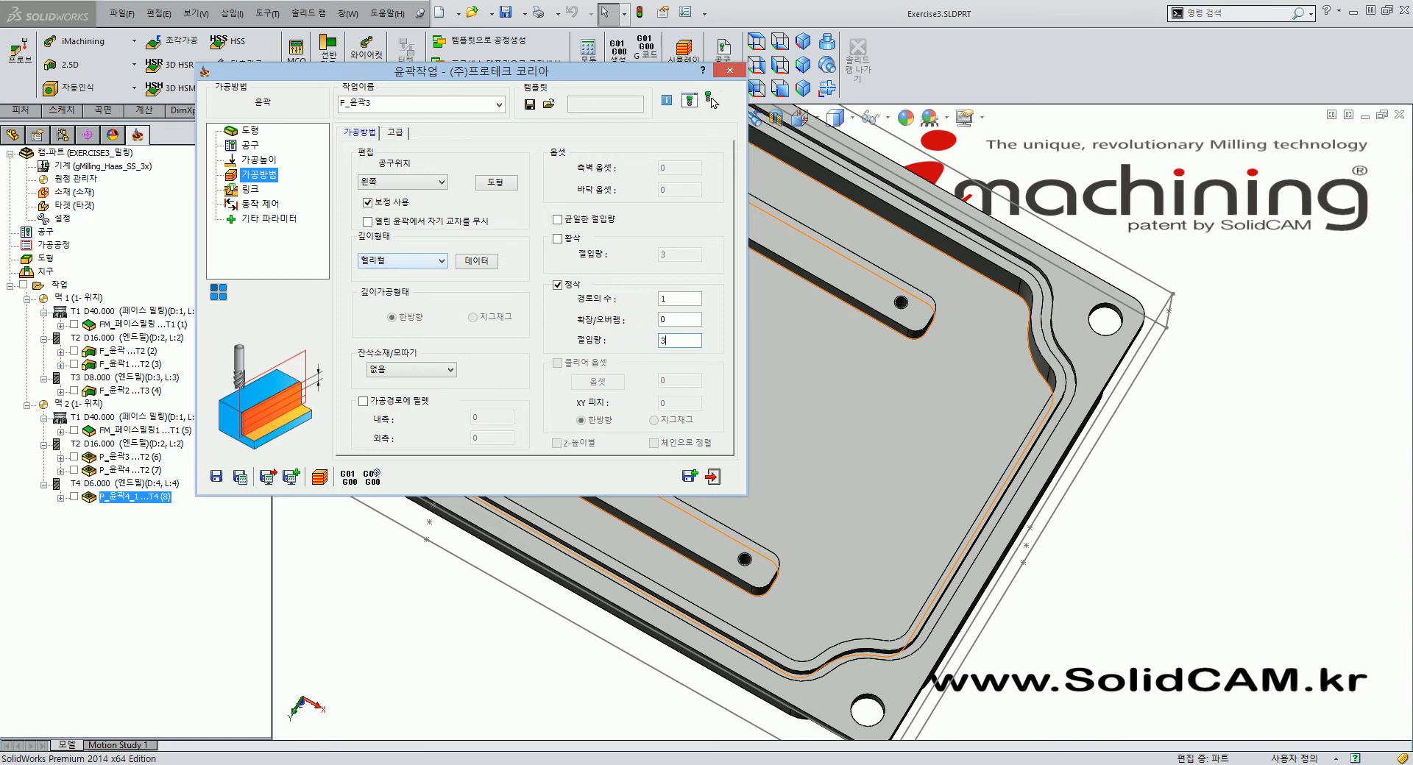
click(557, 219)
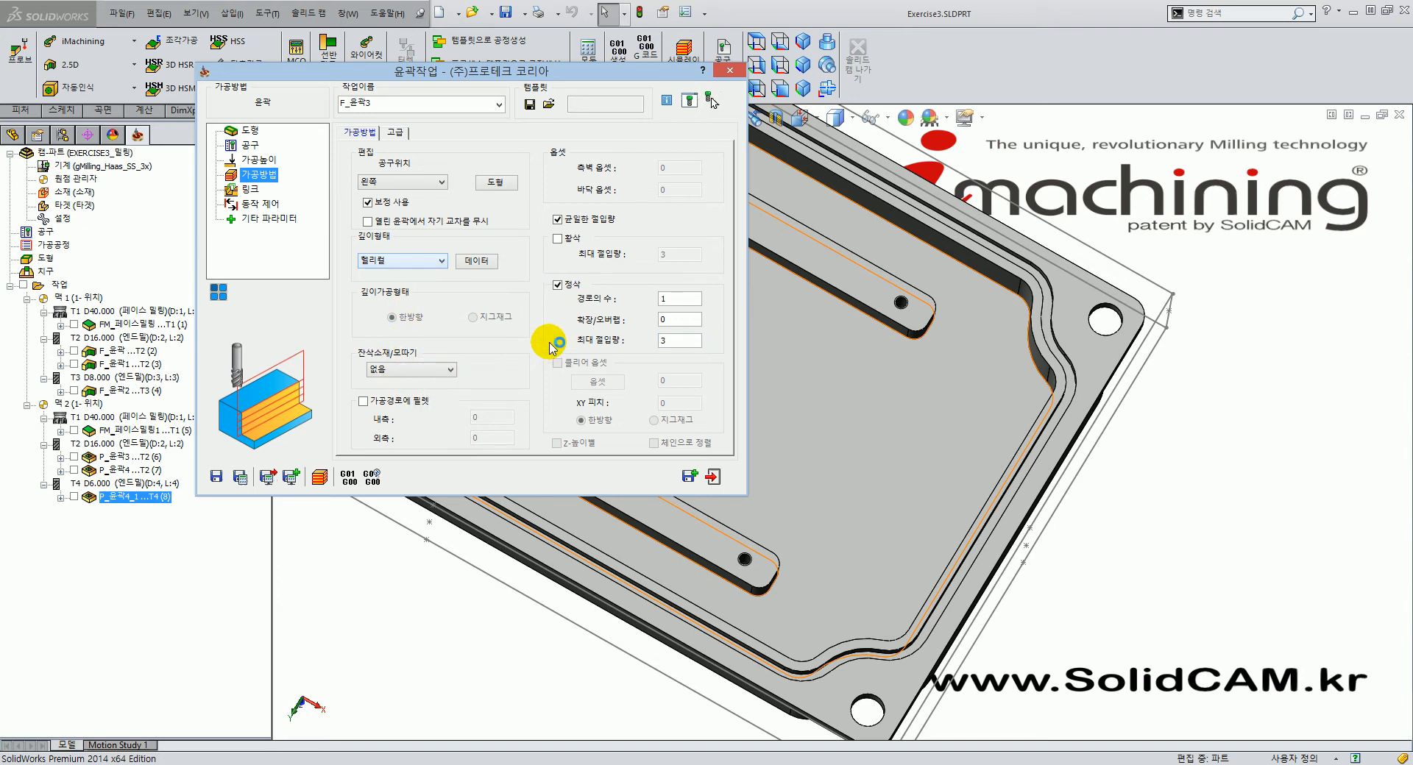
click(263, 193)
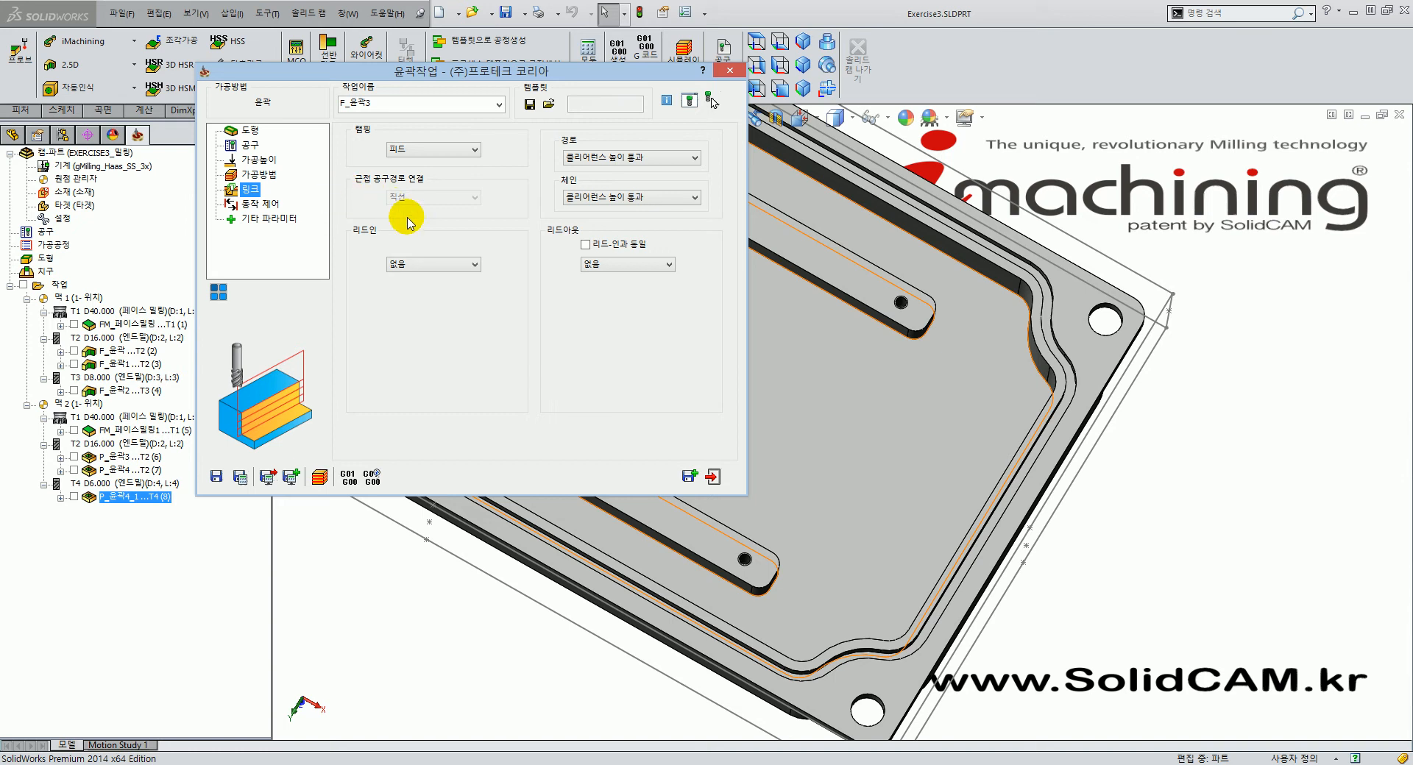
Make the lead-in perpendicular (수직) with length 5 and the lead-out identical to it.
click(450, 266)
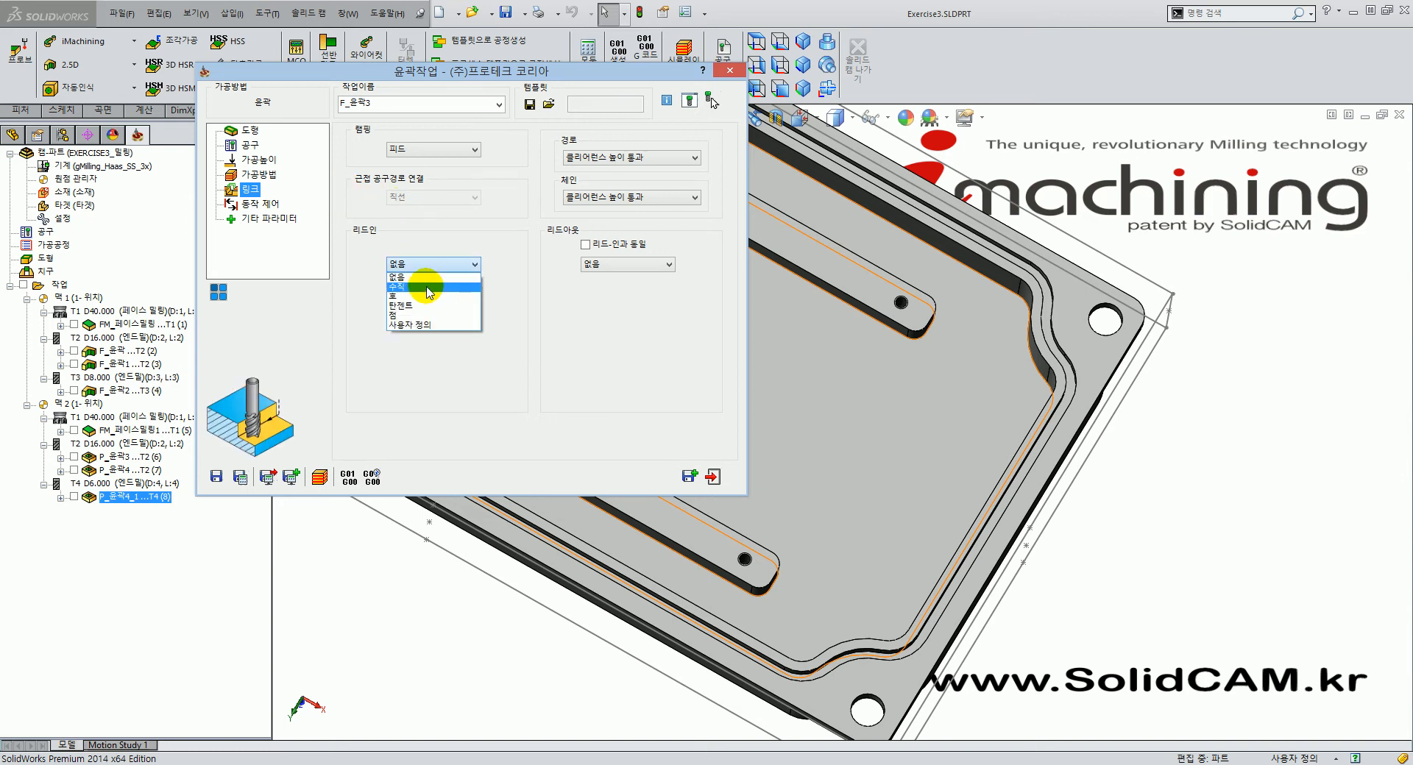
click(426, 281)
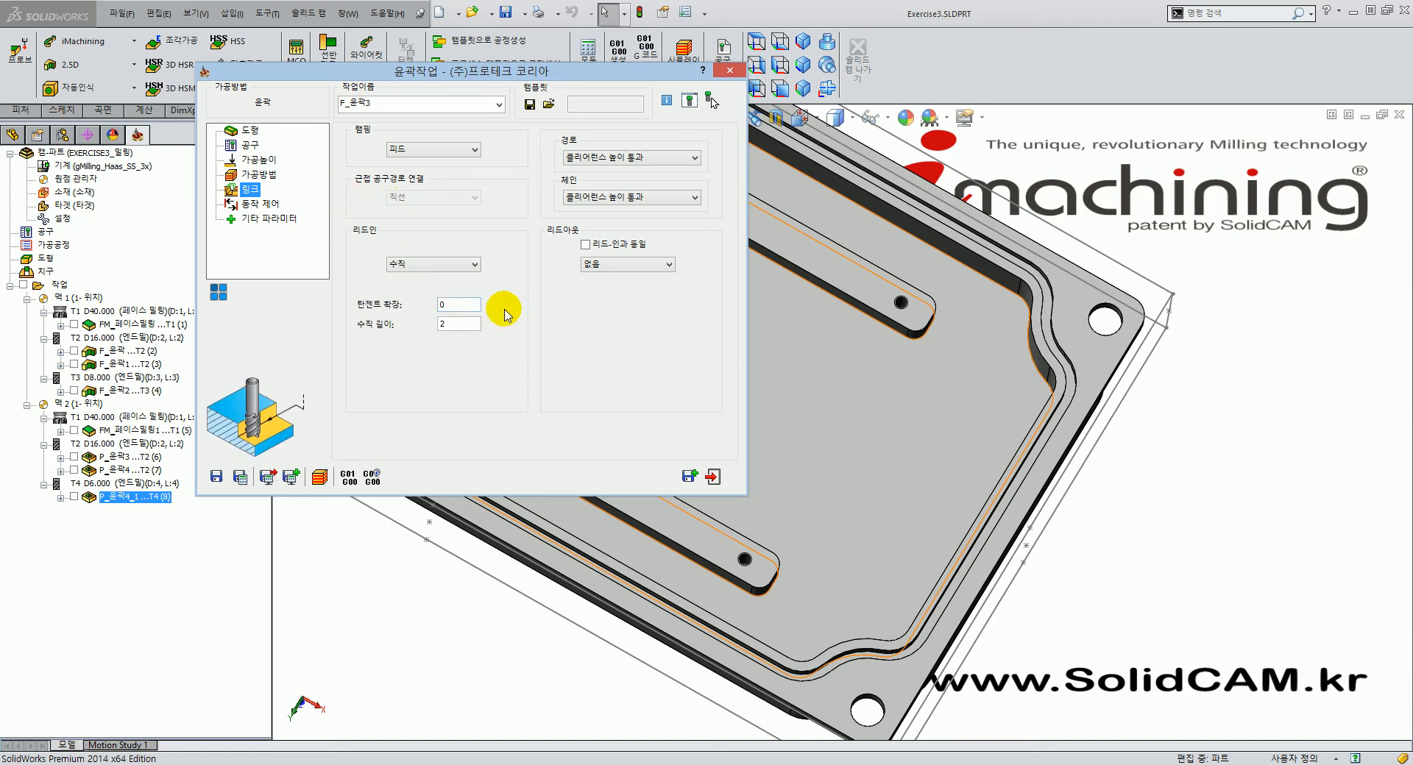
click(457, 325)
click(457, 328)
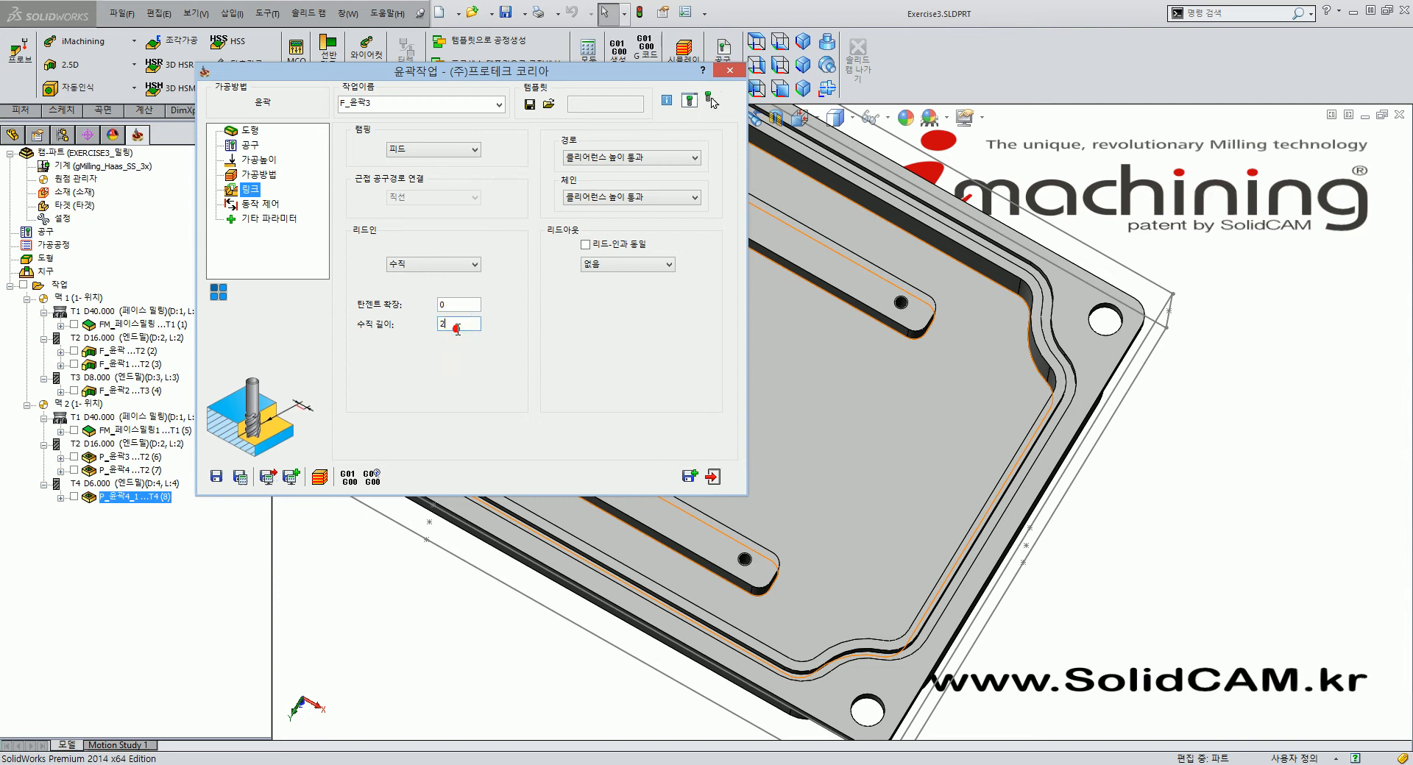
double_click(458, 329)
text(5)
click(586, 245)
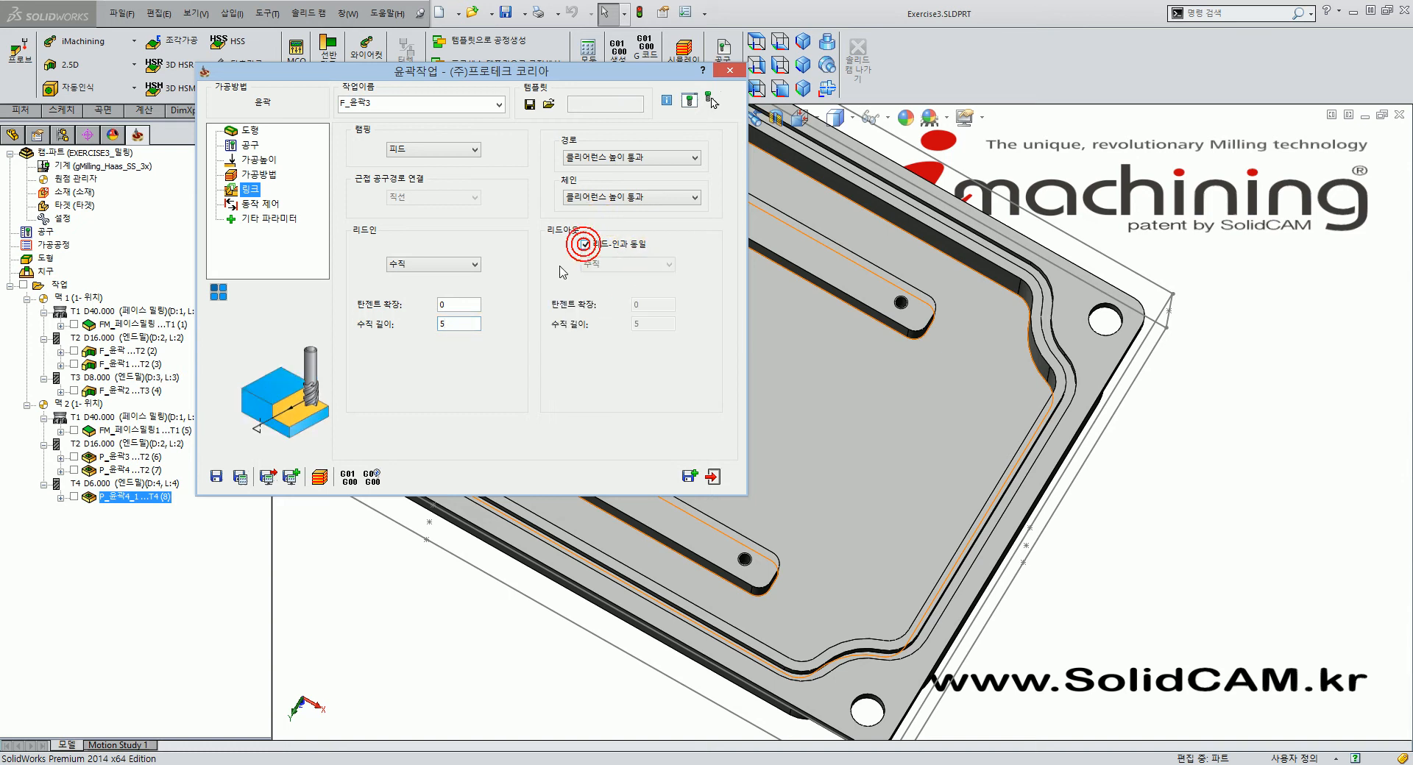
Save and calculate F_윤곽3 and display its toolpath on the part.
click(240, 477)
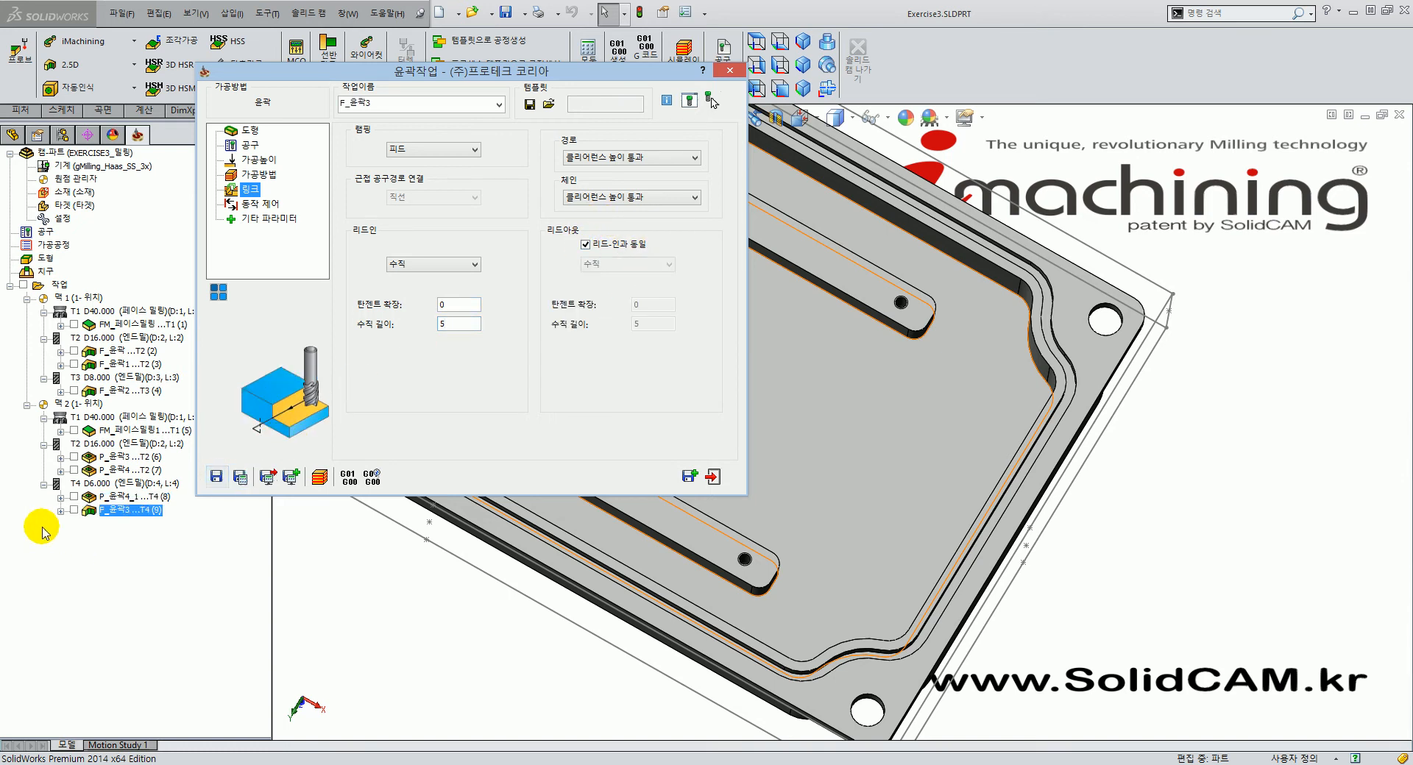
click(73, 510)
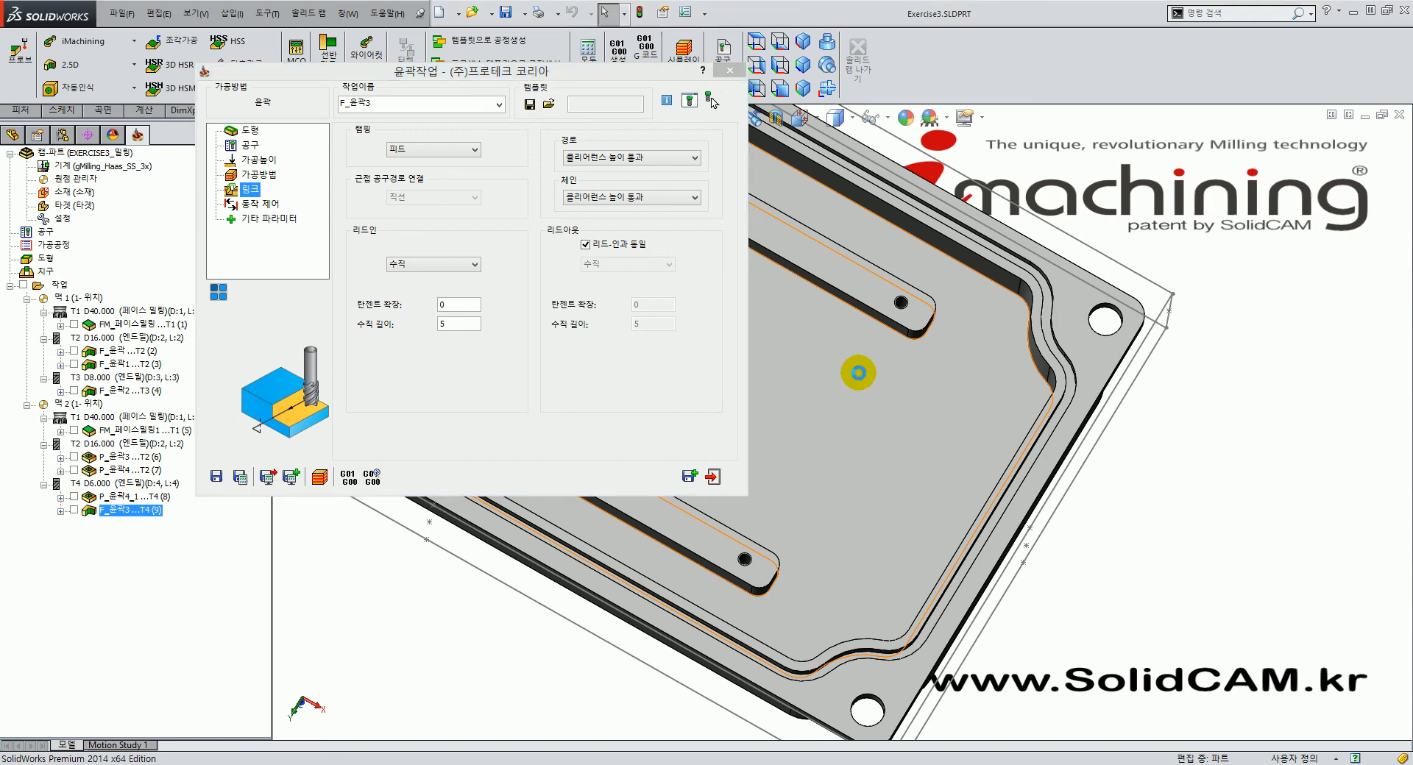
middle_drag(866, 523, 958, 494)
scroll(958, 494, down, 5)
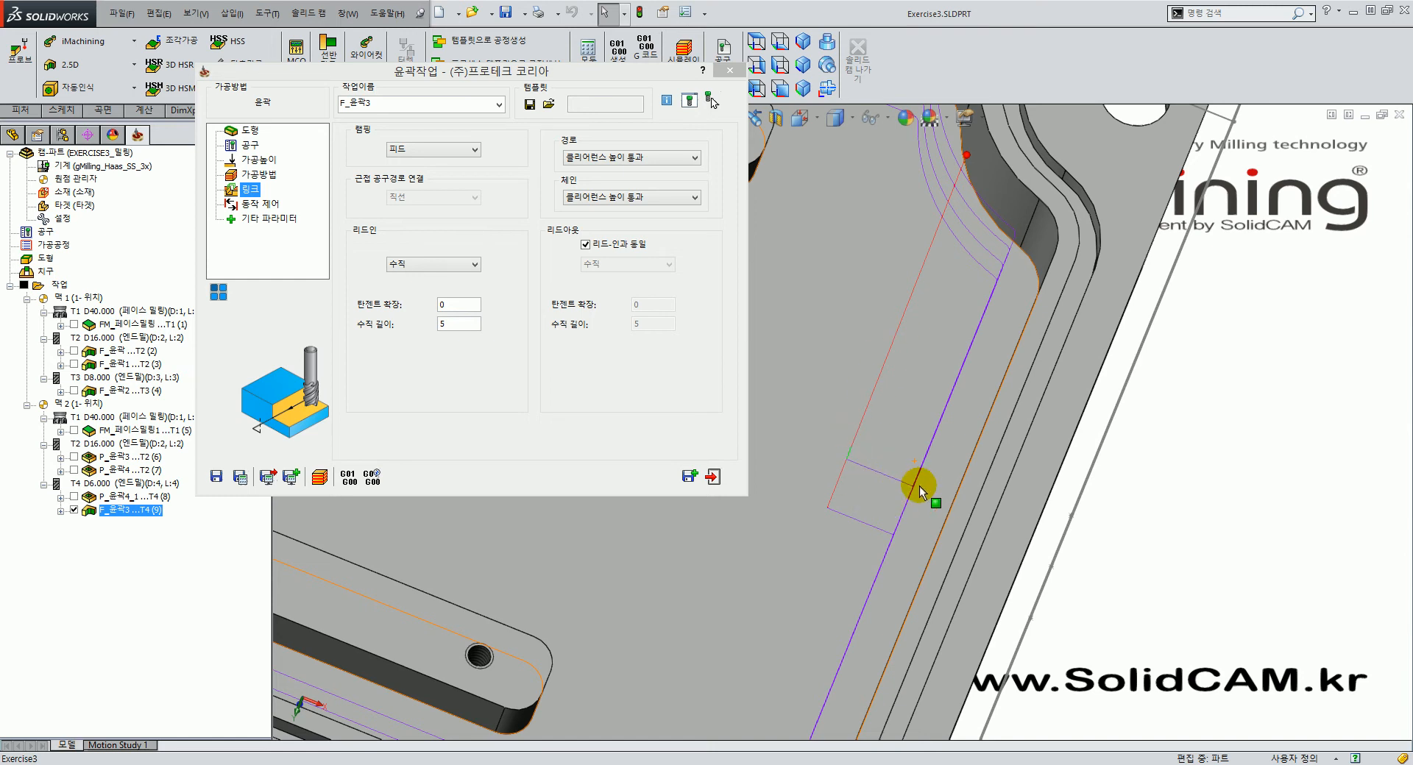
Orbit and zoom around the plate to inspect the current perpendicular lead-in.
click(467, 304)
click(460, 323)
middle_drag(852, 425, 1110, 562)
scroll(846, 468, down, 4)
middle_drag(798, 445, 940, 523)
scroll(942, 523, up, 5)
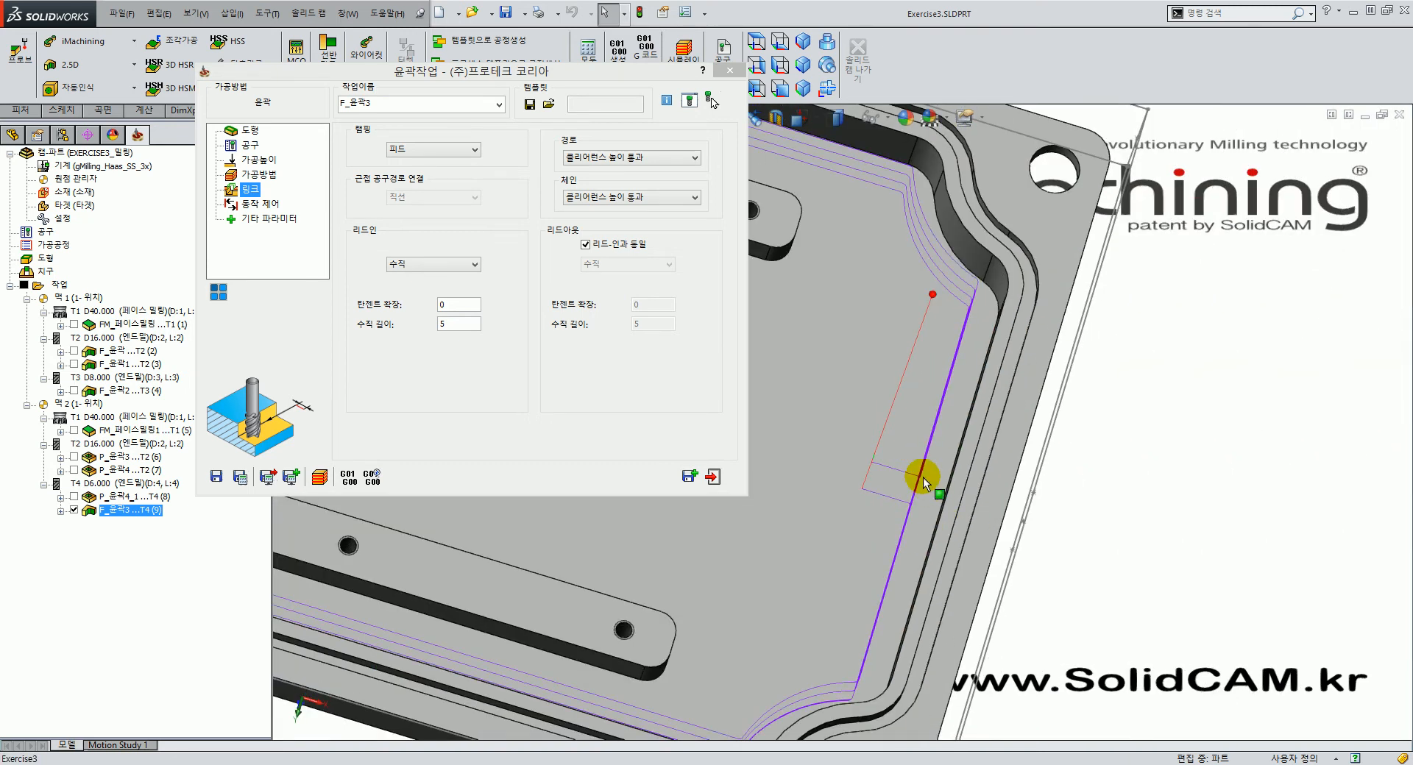
scroll(917, 470, up, 6)
click(823, 44)
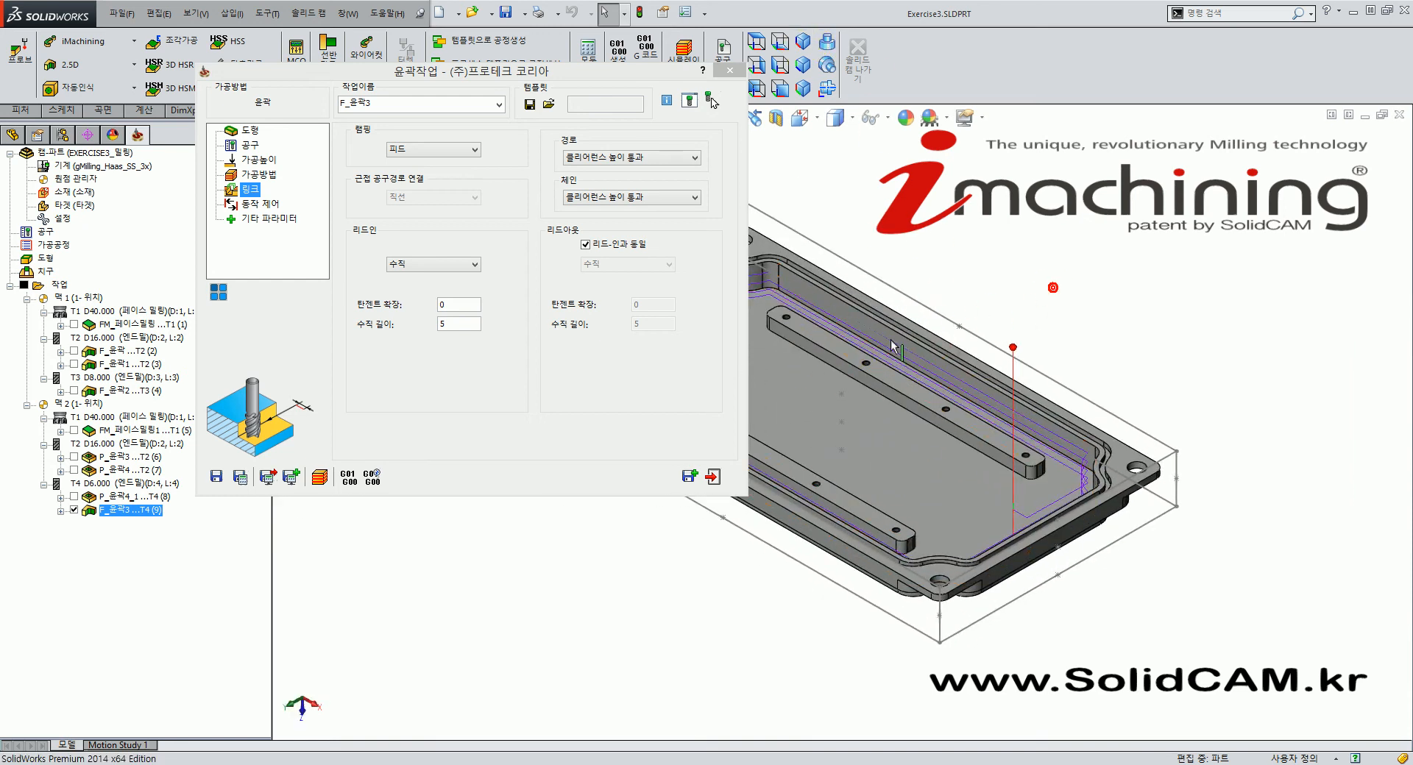
scroll(931, 461, down, 4)
middle_drag(1016, 567, 1012, 647)
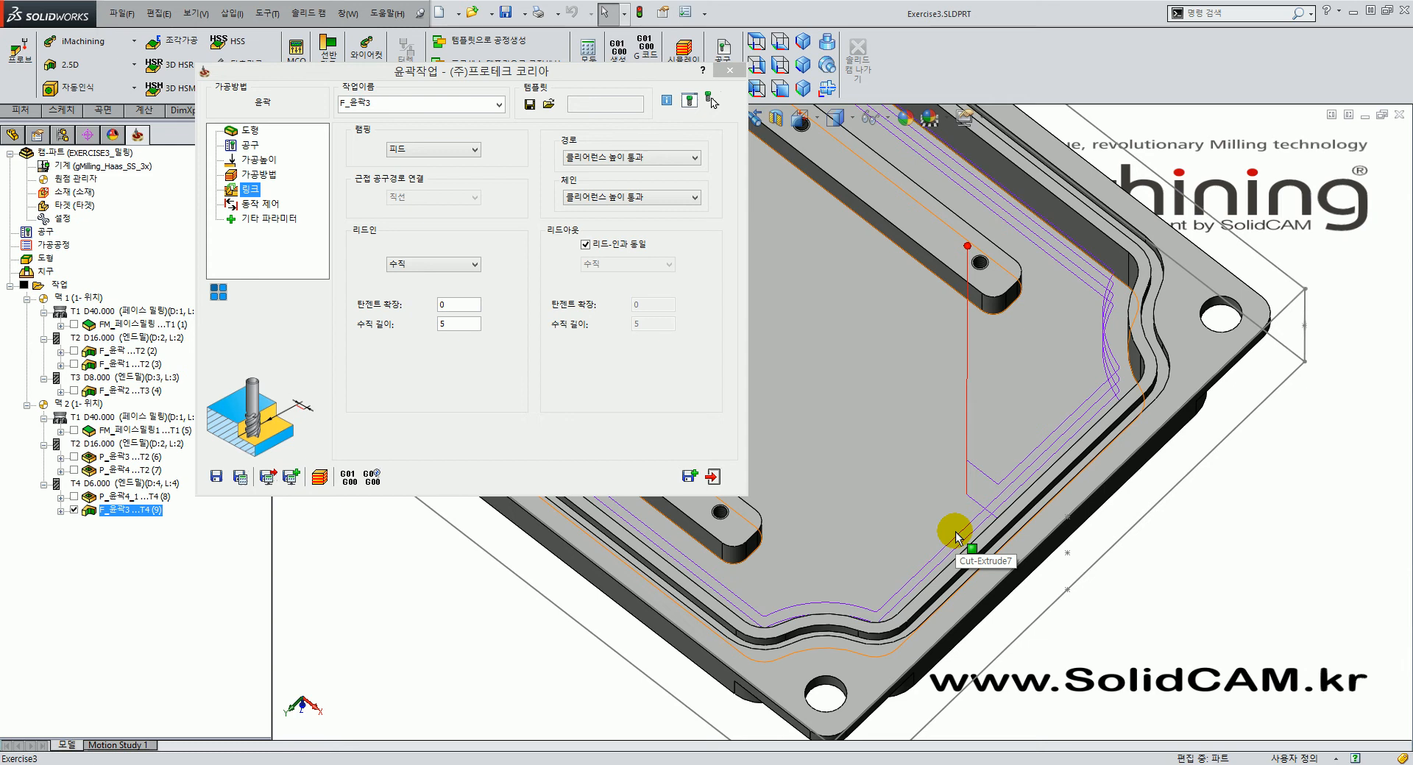
Switch the lead-in to an arc (호), recalculate, and inspect the arc on the part.
click(471, 265)
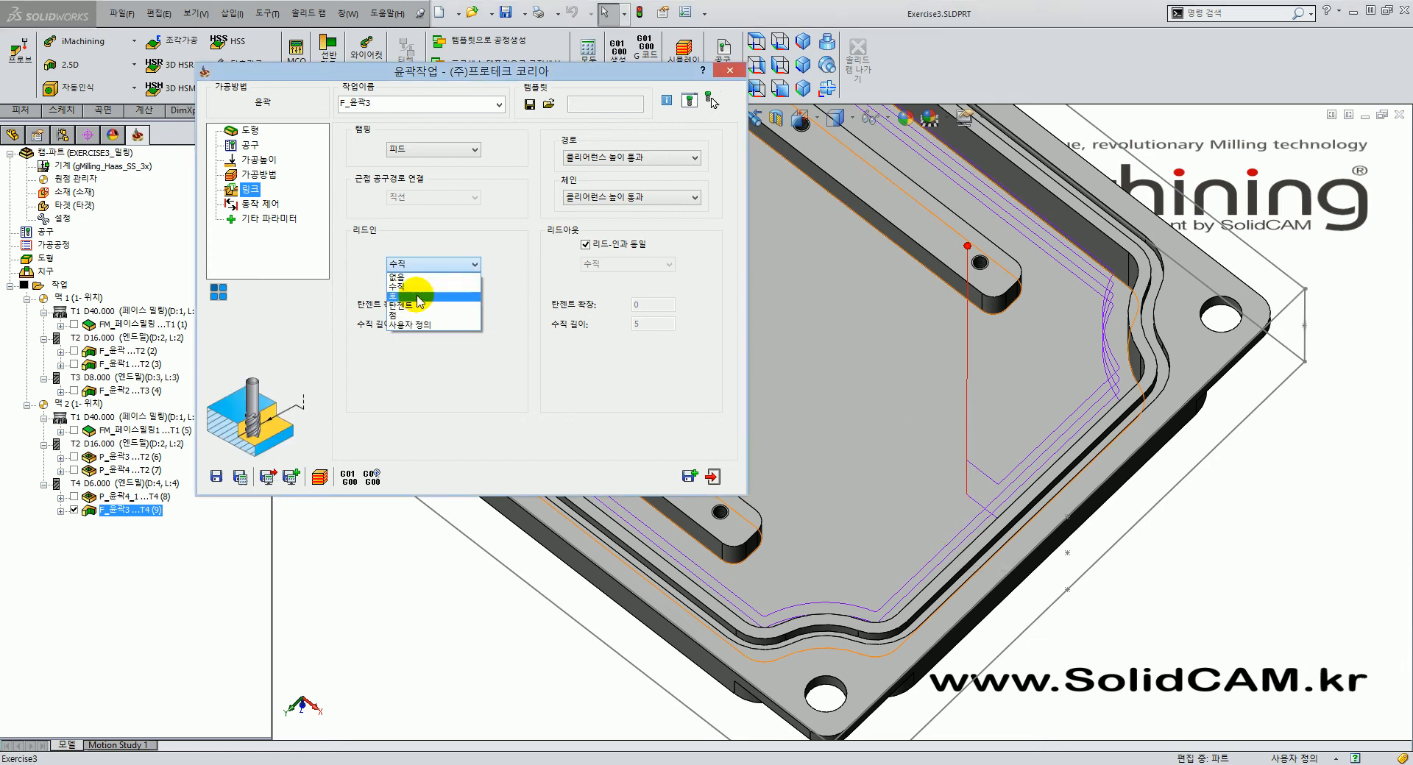
click(418, 298)
middle_drag(883, 463, 896, 517)
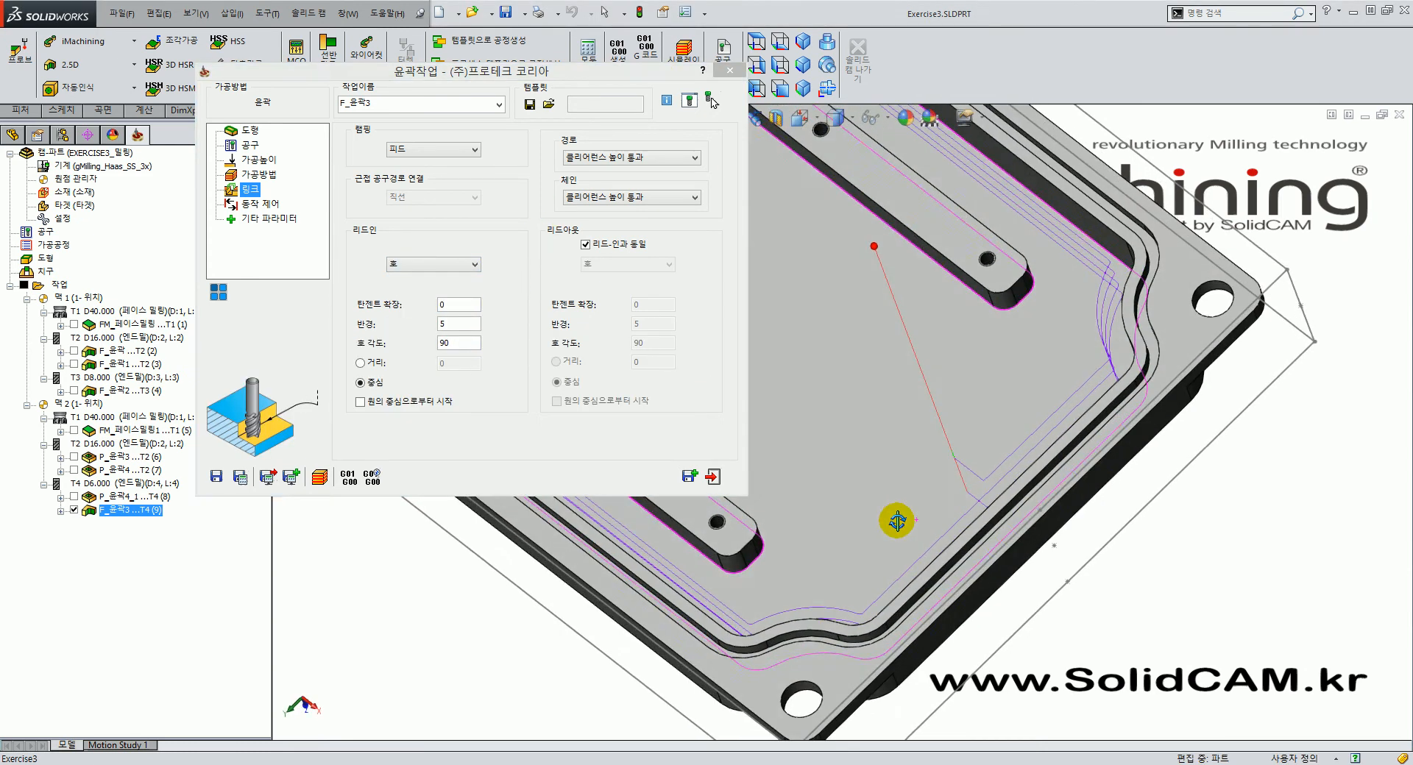
click(241, 482)
mouse_move(883, 521)
middle_down()
mouse_move(936, 565)
mouse_move(940, 549)
middle_up()
scroll(930, 447, down, 5)
middle_drag(846, 505, 856, 533)
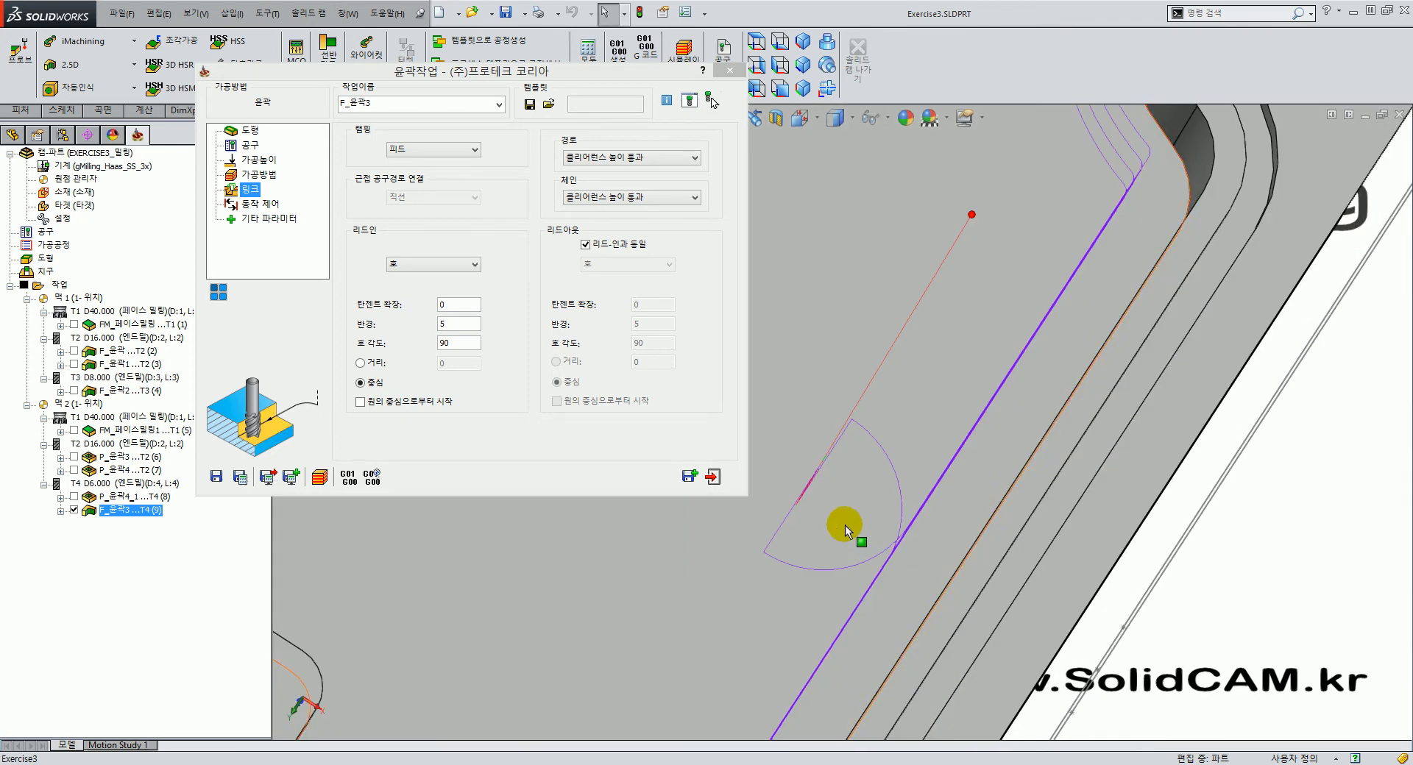
Set the lead-in type back to perpendicular (수직).
click(411, 268)
click(410, 268)
click(412, 269)
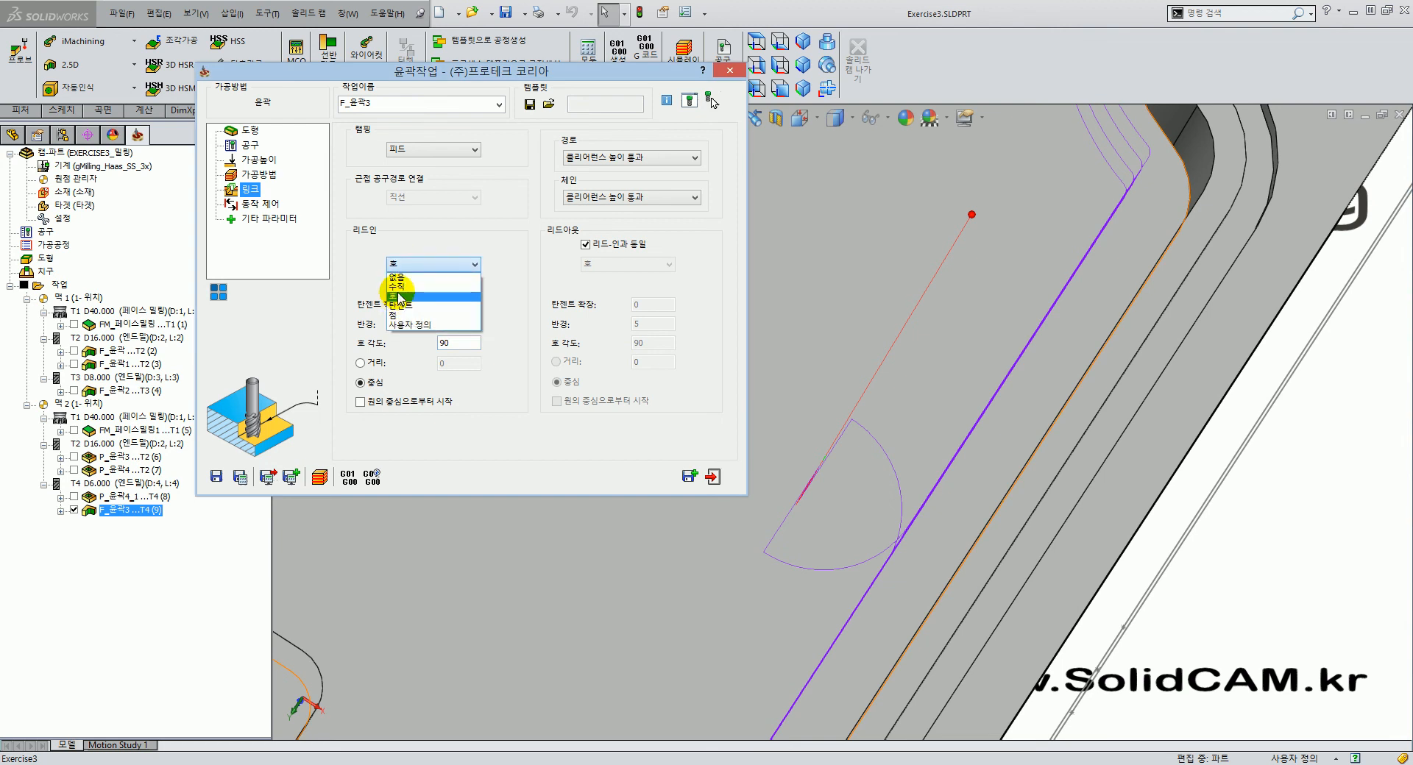
click(399, 286)
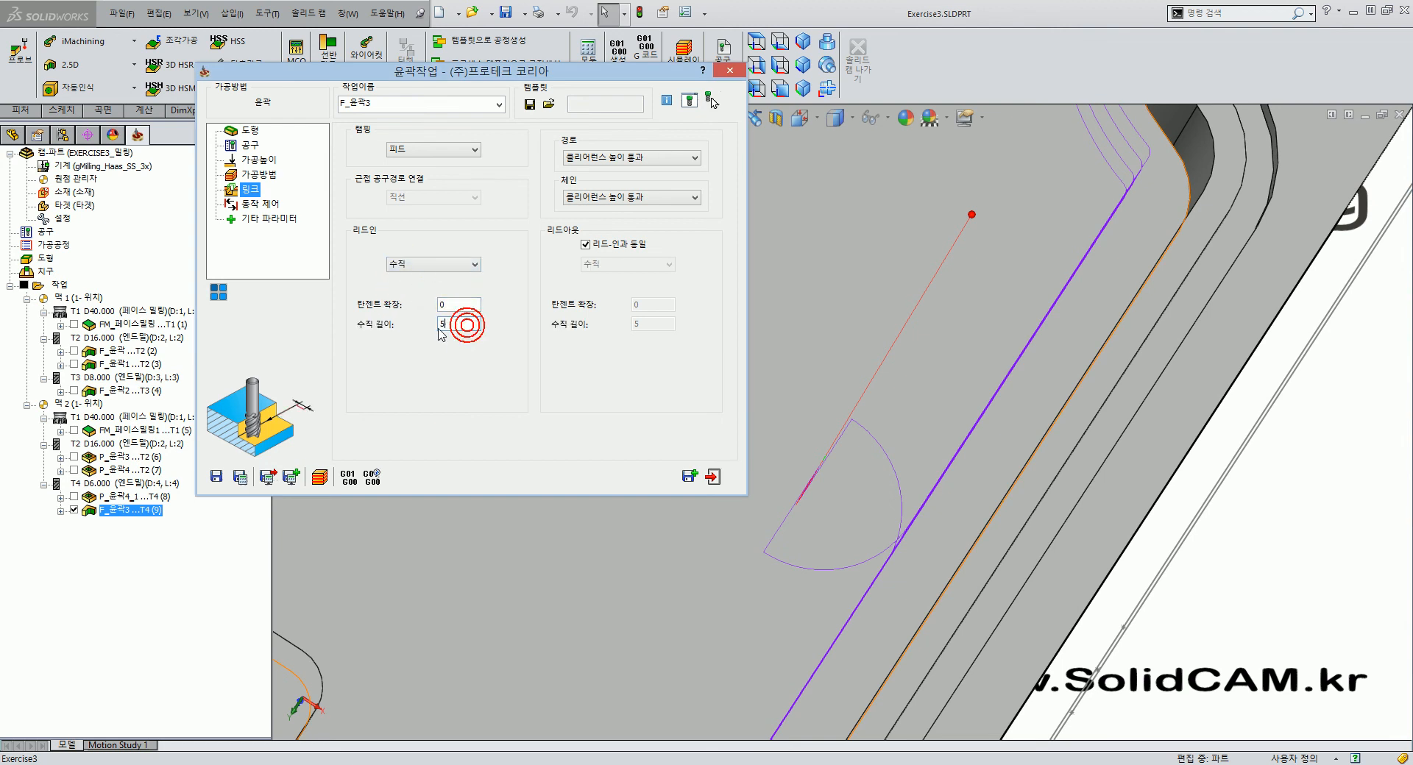
middle_drag(946, 514, 817, 432)
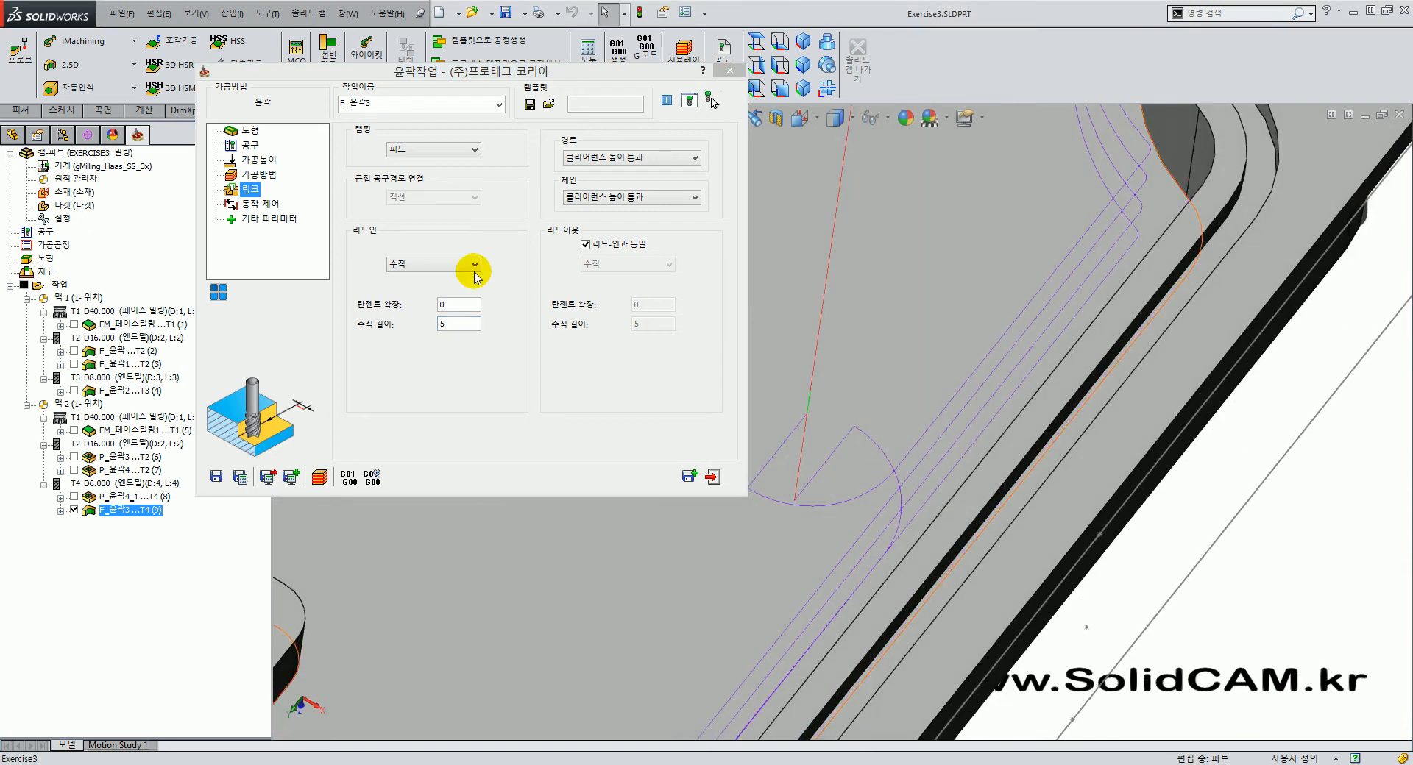
click(431, 264)
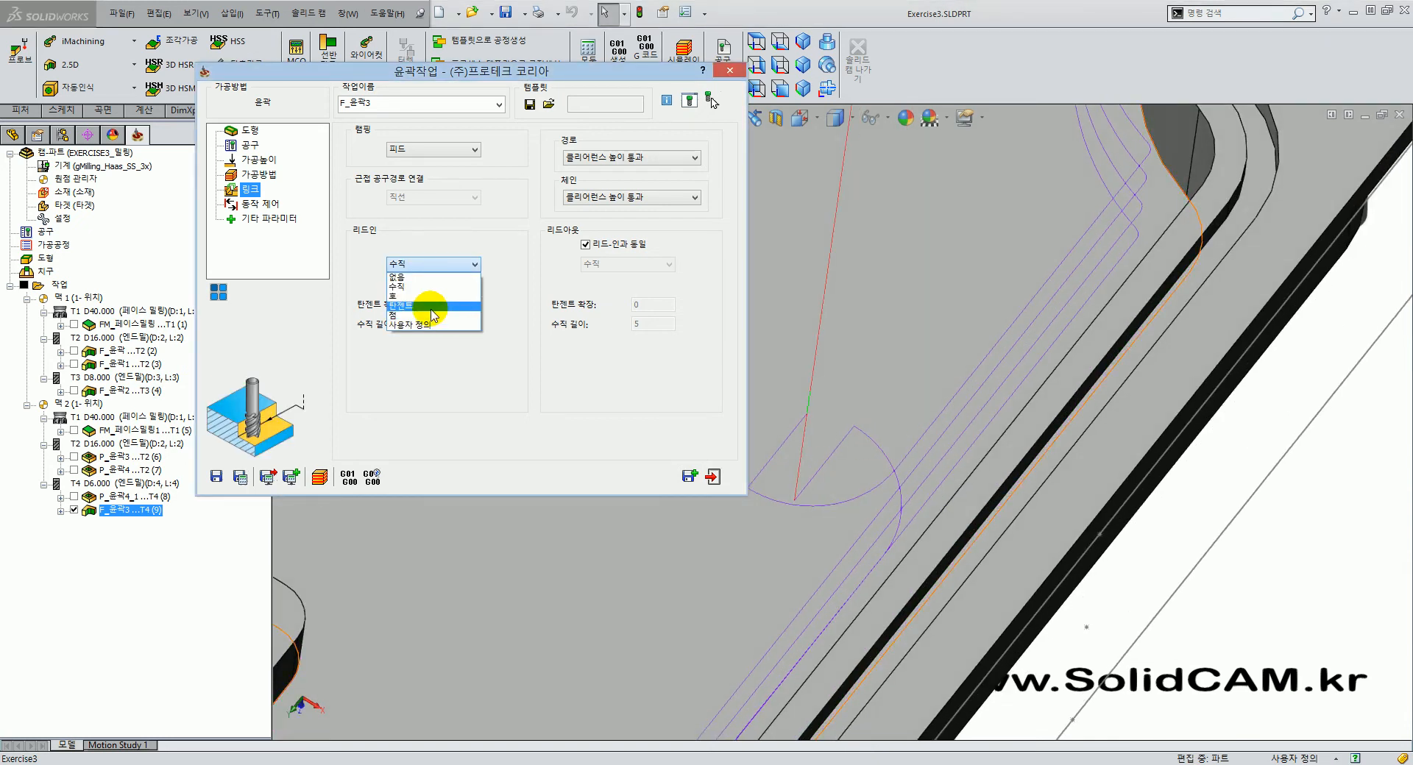
click(1242, 561)
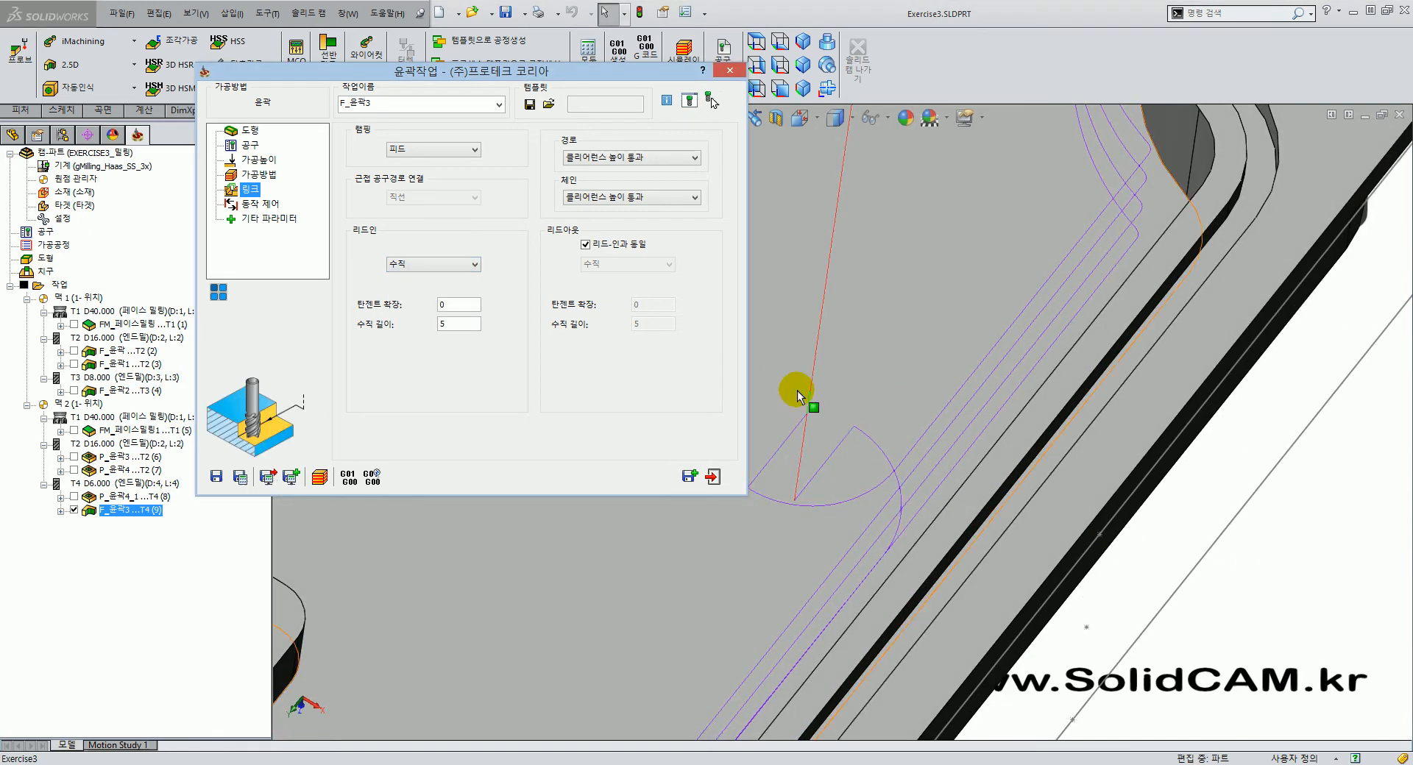
scroll(838, 463, up, 5)
scroll(795, 401, down, 4)
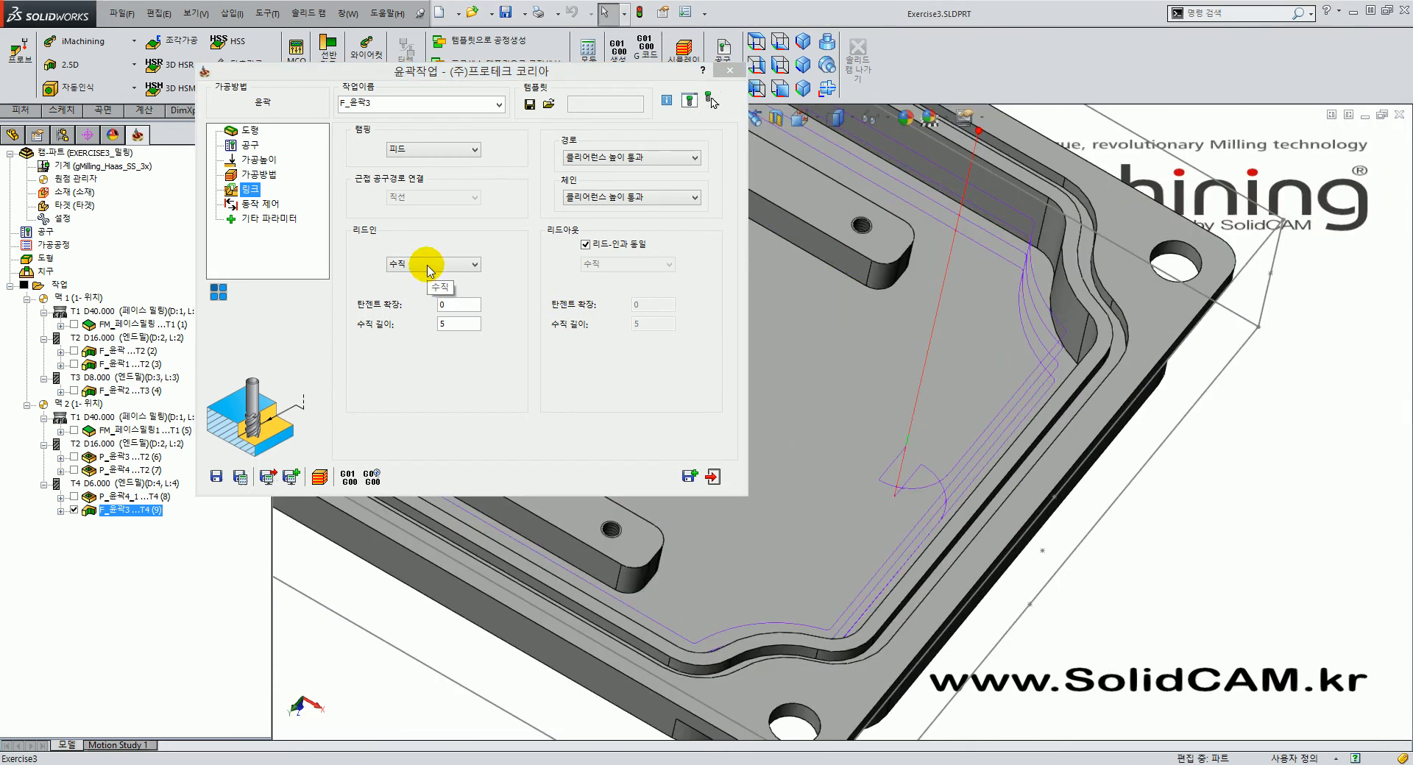
click(426, 265)
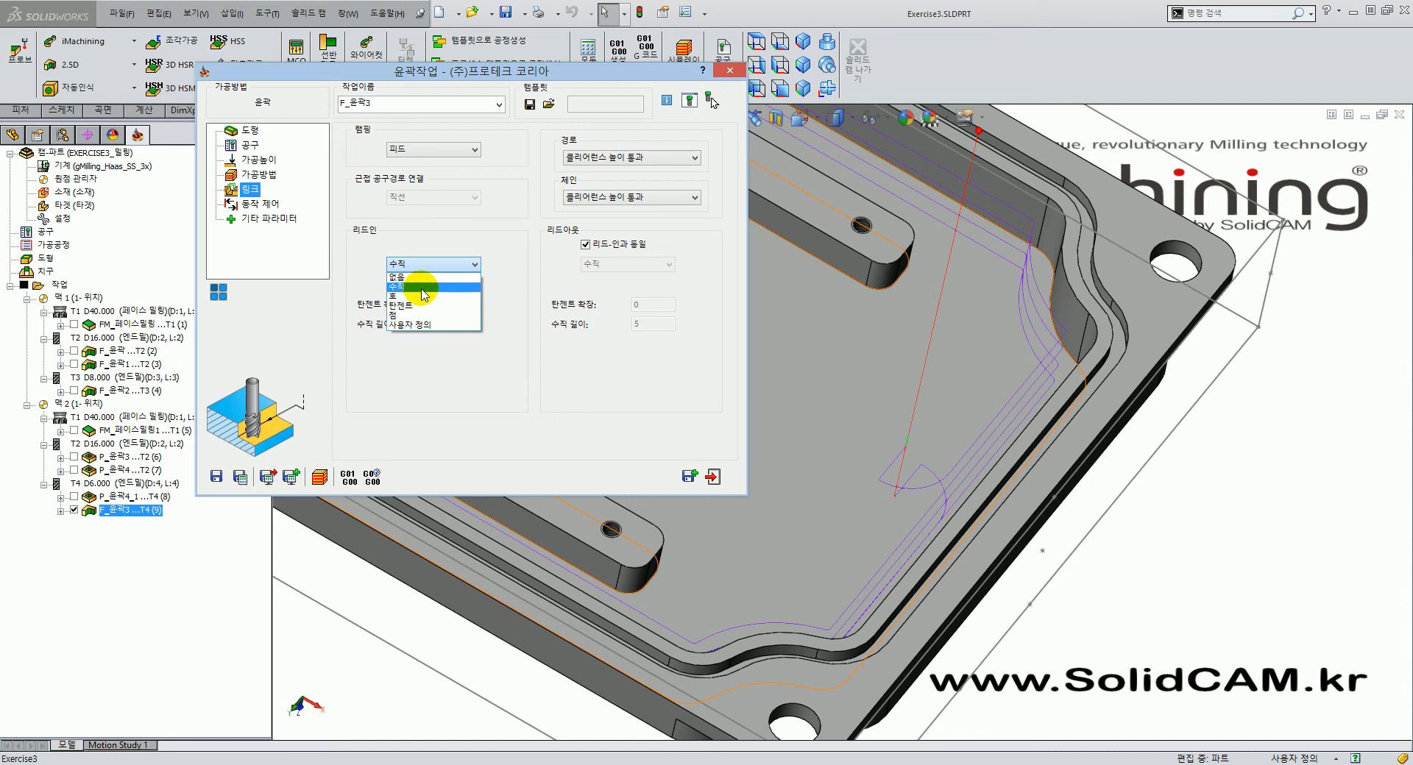
click(421, 288)
Recalculate the toolpath with the perpendicular lead-in of length 5.
click(240, 477)
click(427, 266)
click(427, 265)
middle_drag(928, 491, 910, 452)
Run solid verification (솔리드검증) of the F_윤곽3 cut, inspect it, and exit to the dialog.
click(319, 477)
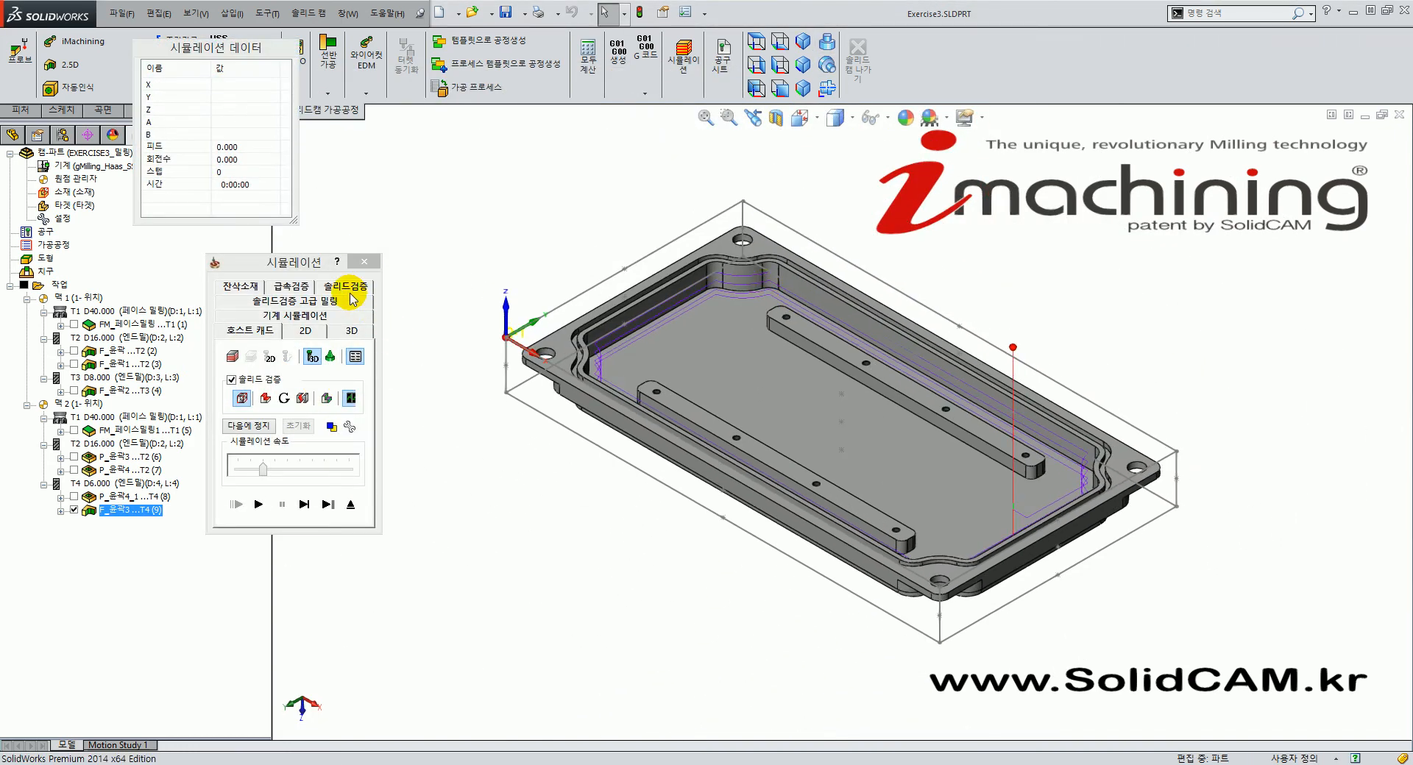
click(353, 287)
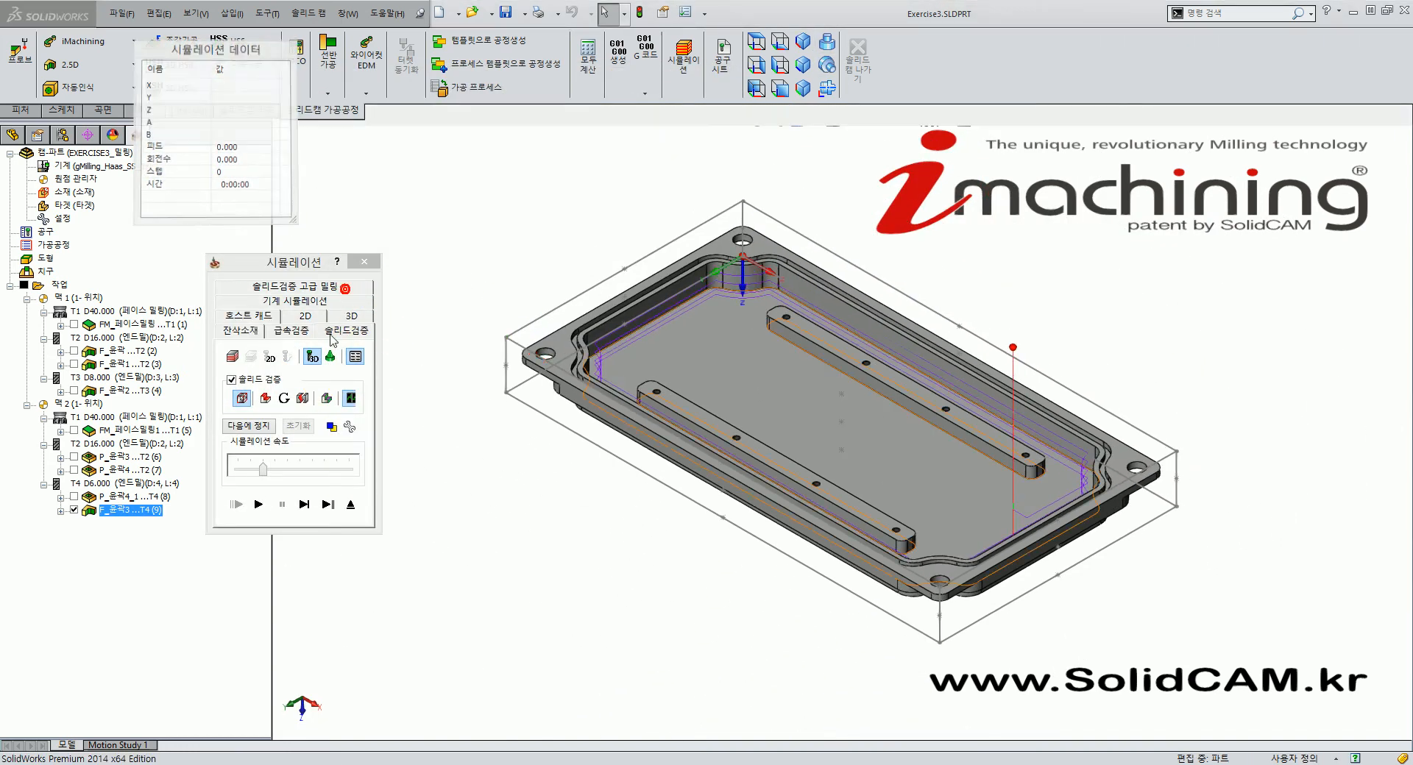
click(259, 505)
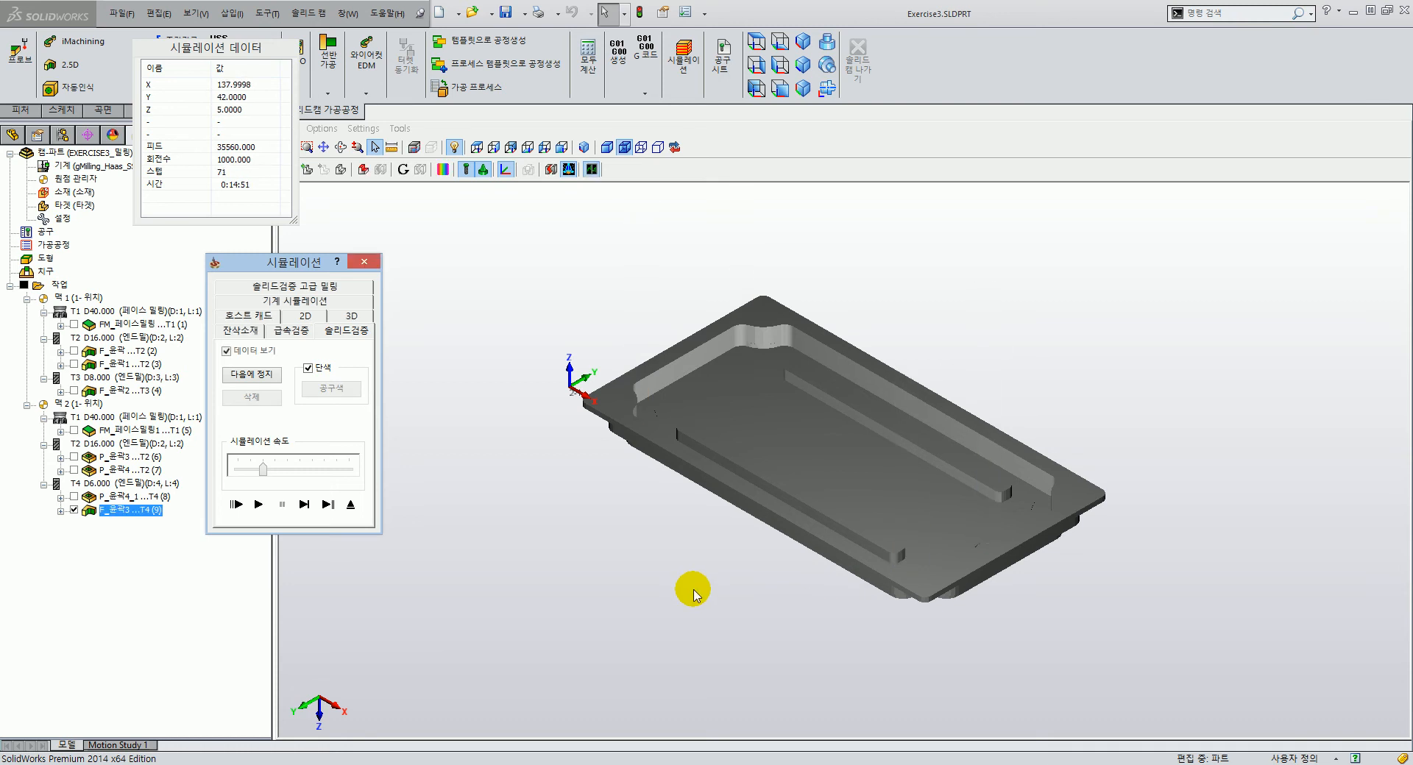
middle_drag(713, 373, 705, 421)
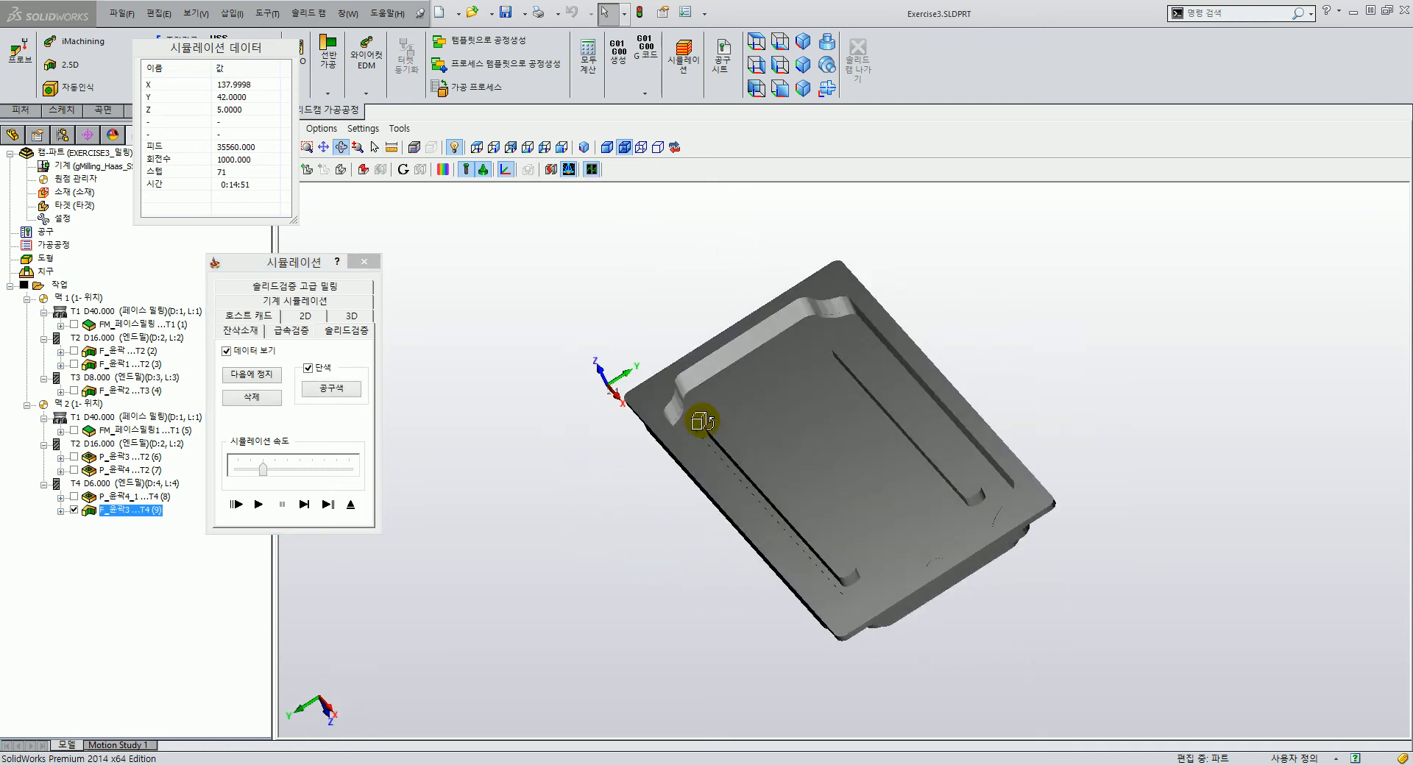
click(349, 505)
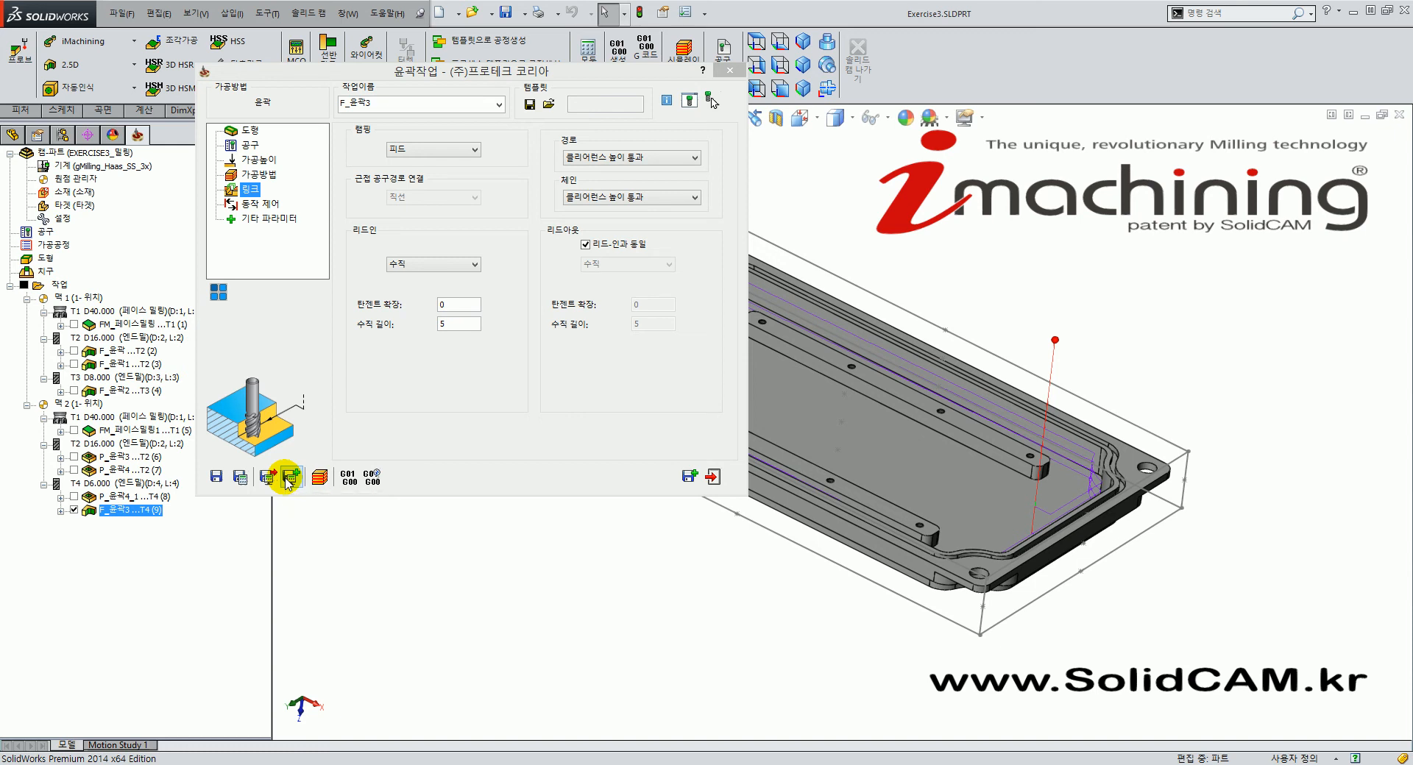
Hide the F_윤곽3 toolpath and save the operation as a copy.
middle_drag(897, 484, 873, 530)
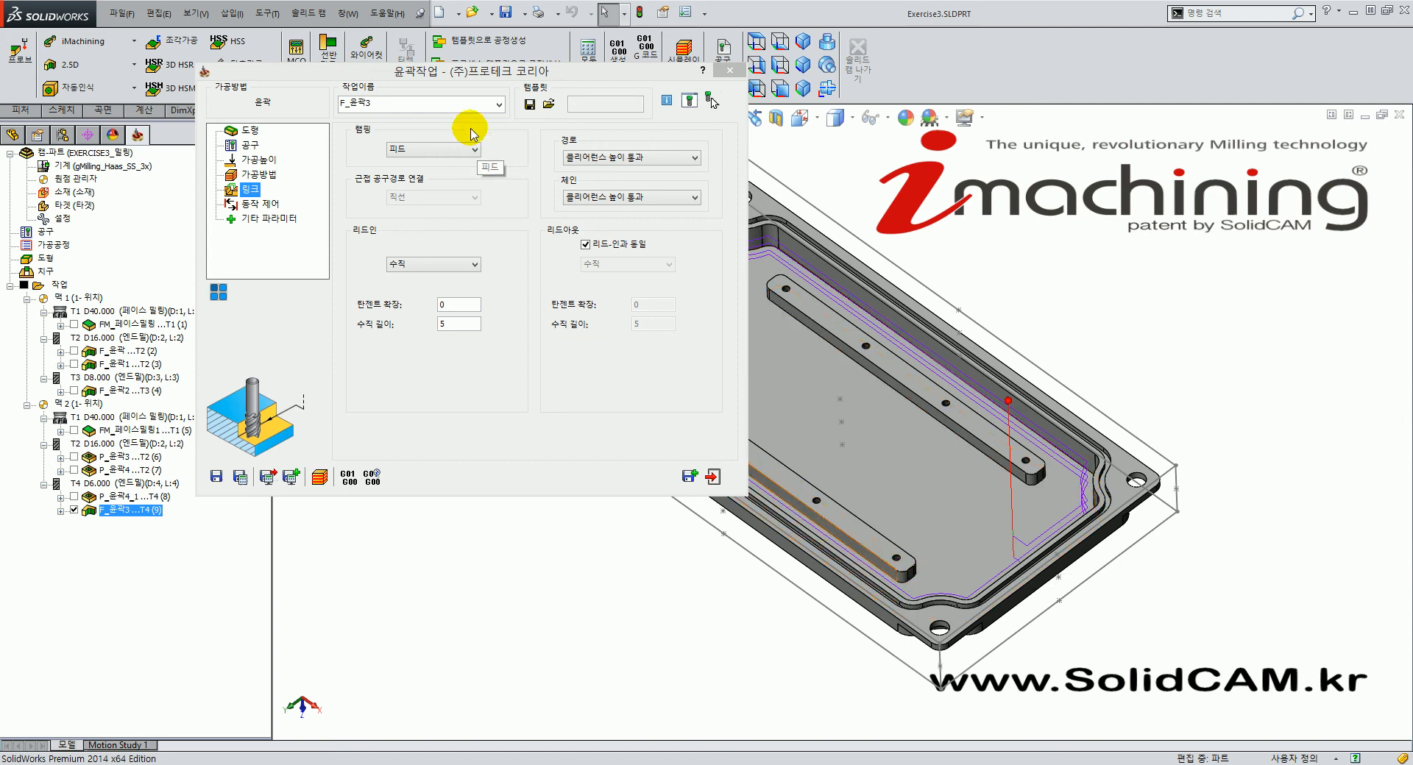
click(74, 510)
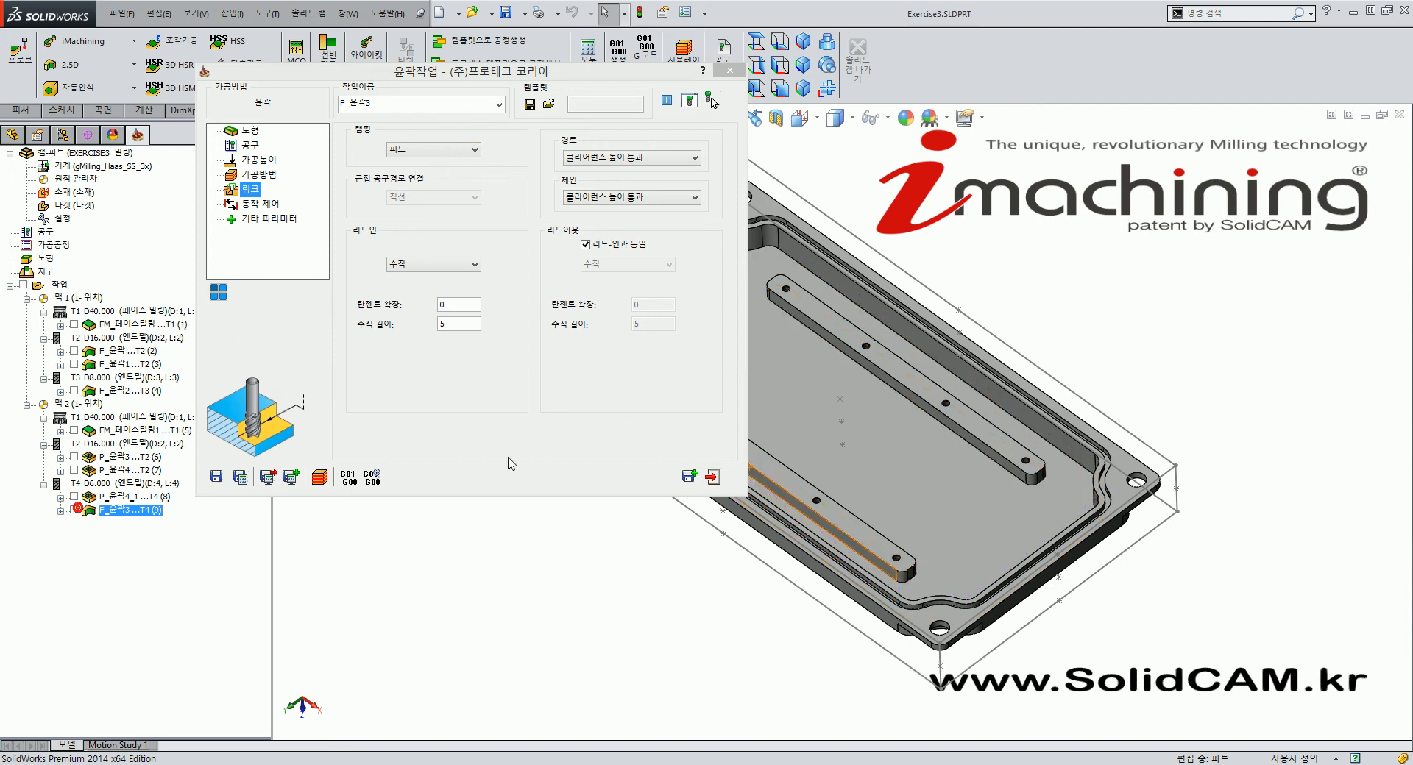
click(541, 454)
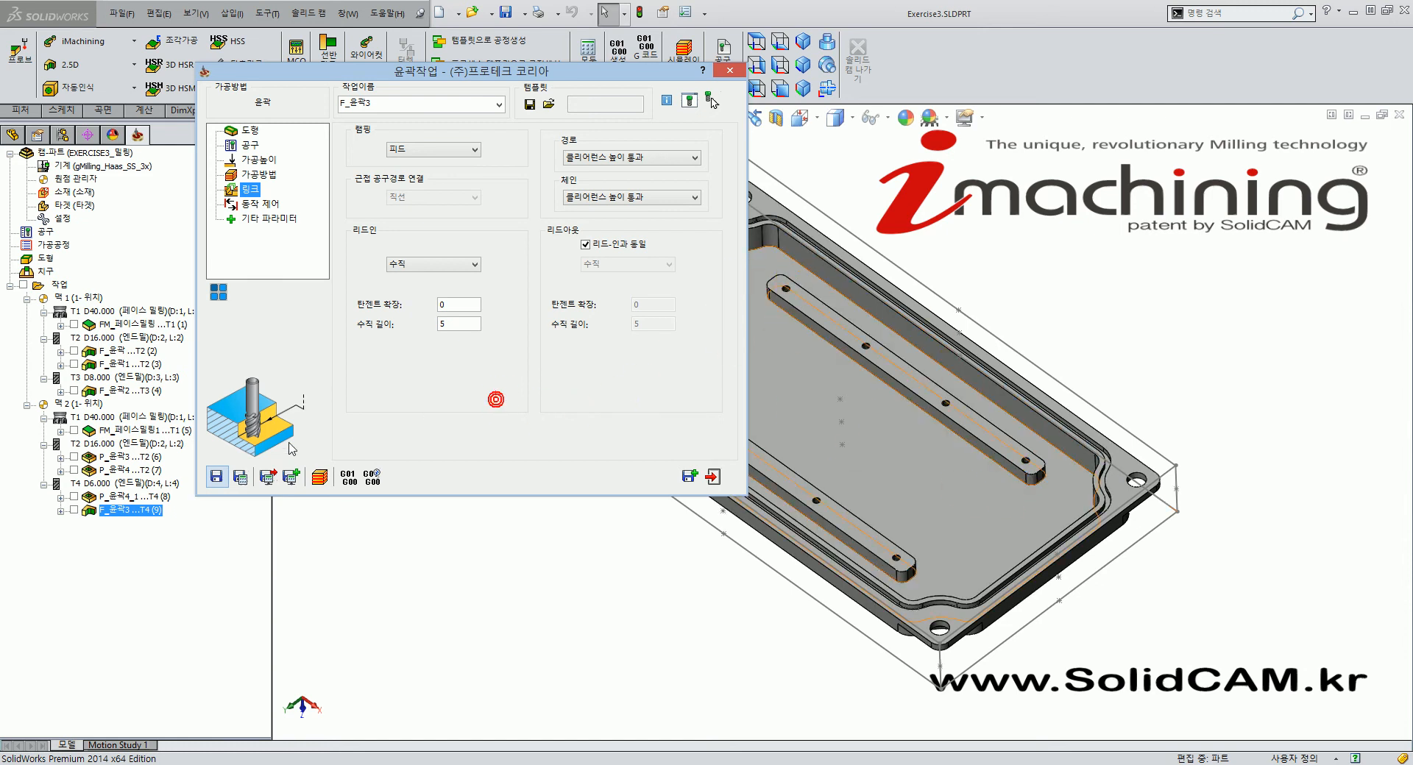
click(692, 484)
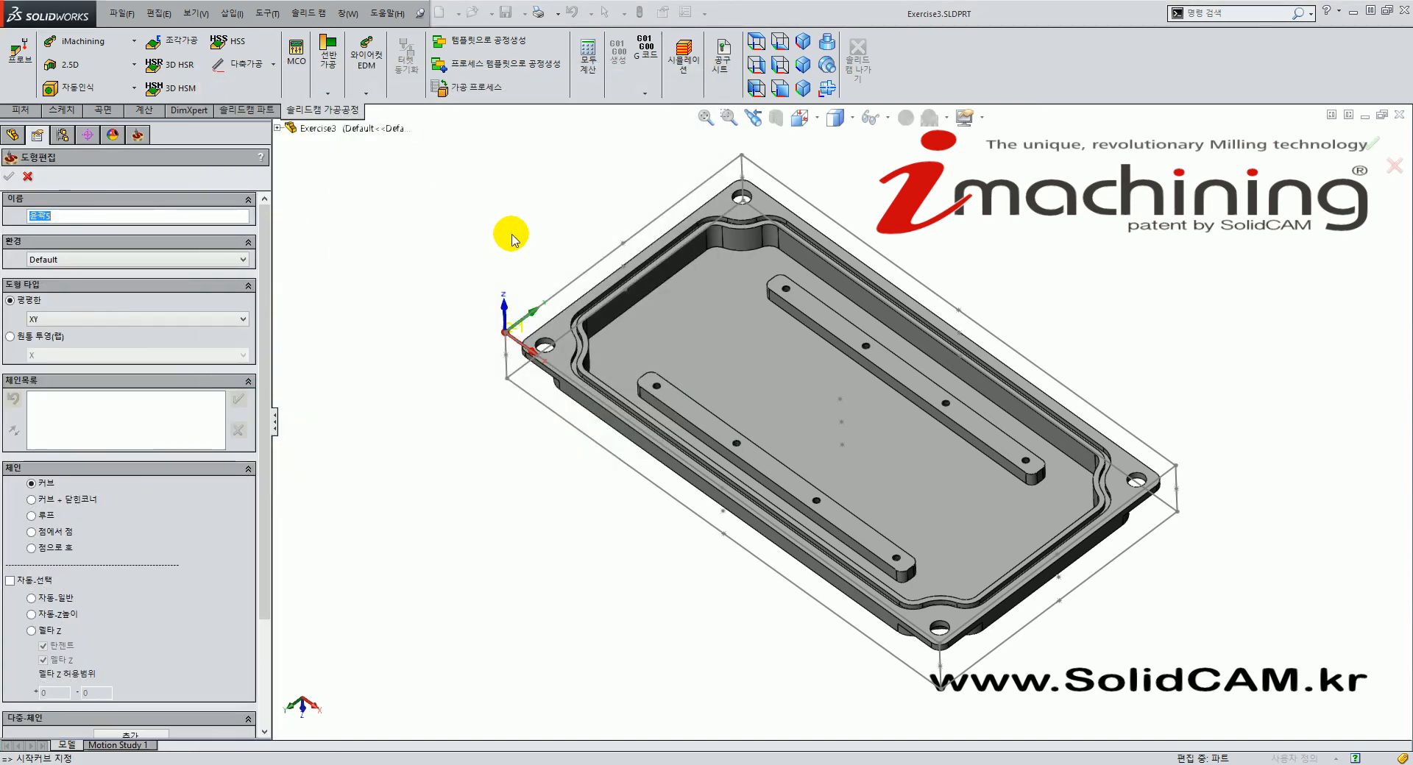
Chain the lower bar's whole outline as chain 1.
scroll(701, 413, down, 2)
scroll(700, 412, down, 2)
click(701, 387)
scroll(708, 409, up, 2)
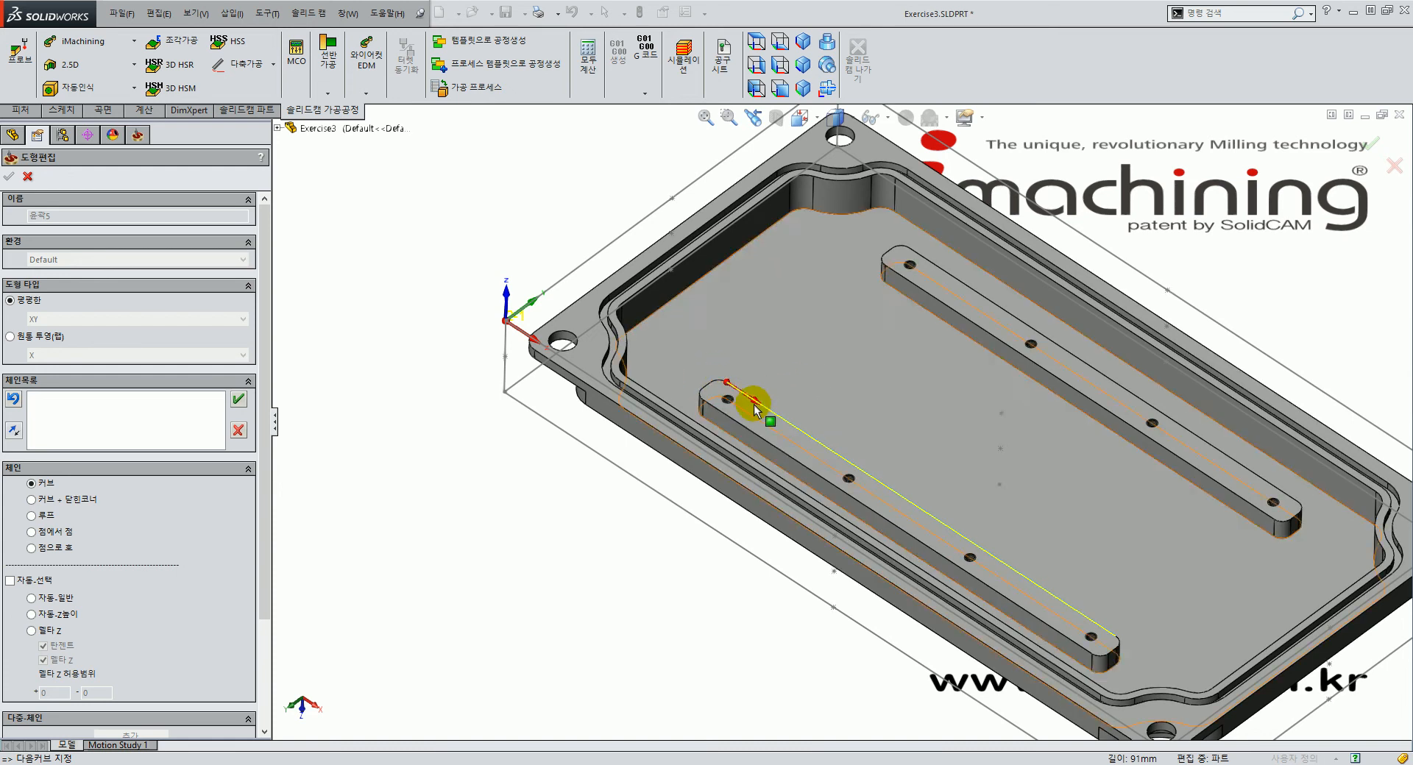
click(53, 617)
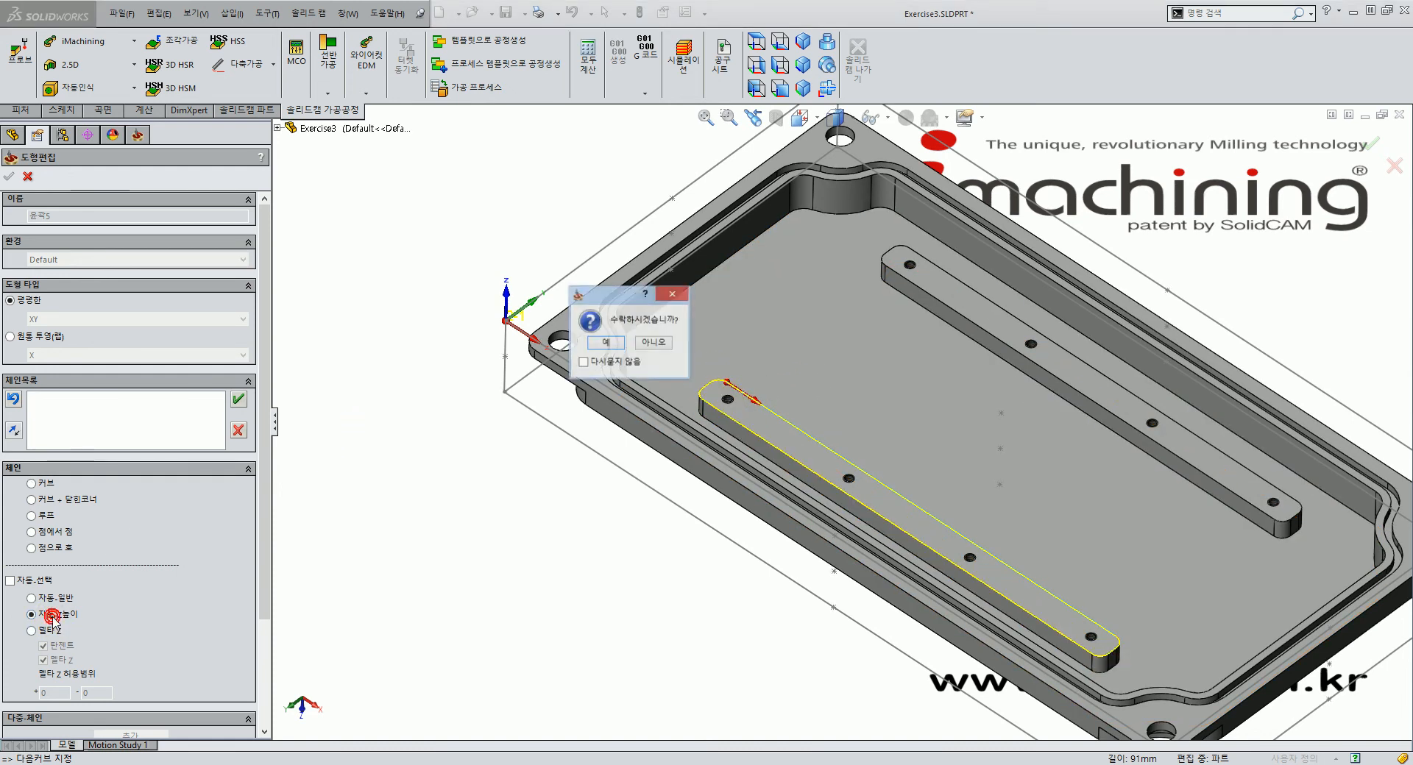
click(613, 343)
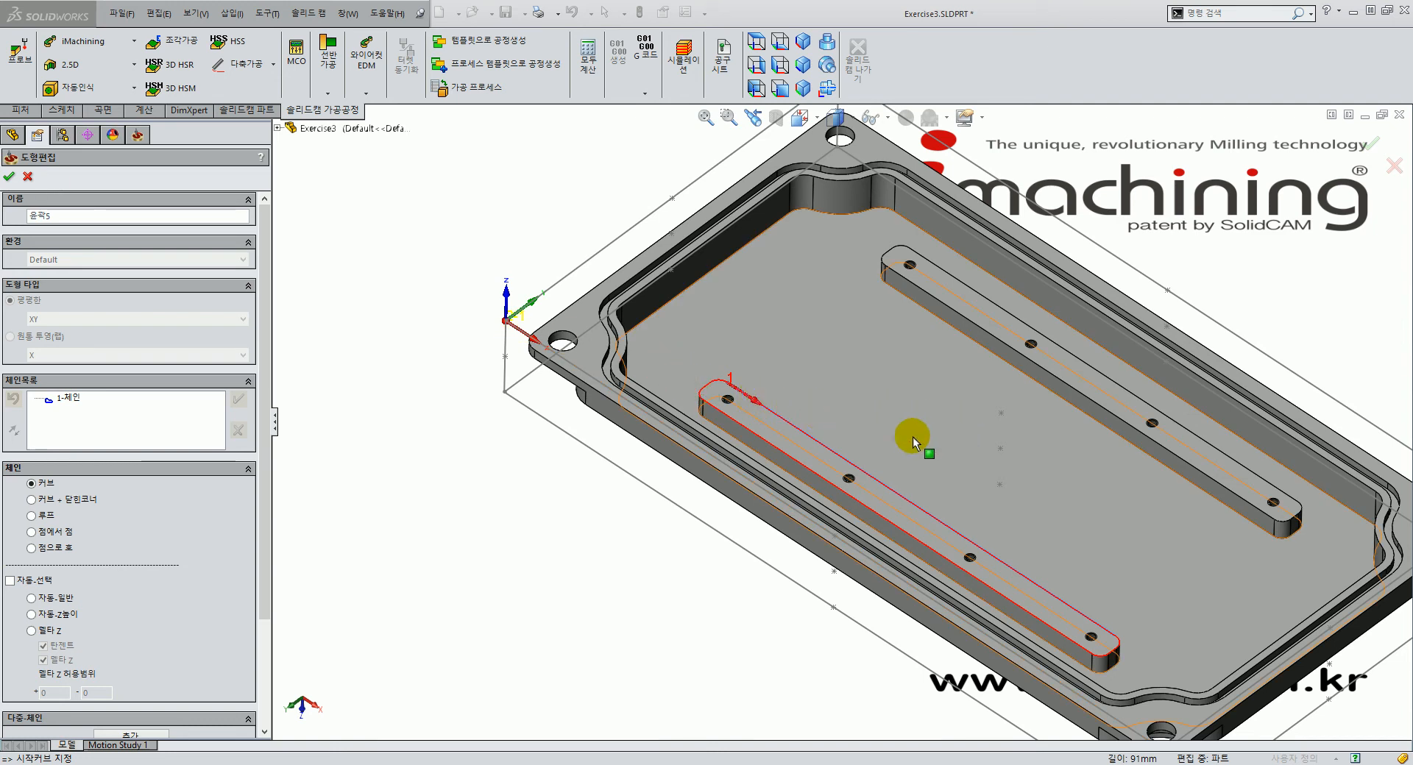
Chain the upper bar's outline as chain 2 and confirm the geometry 윤곽5.
click(1243, 499)
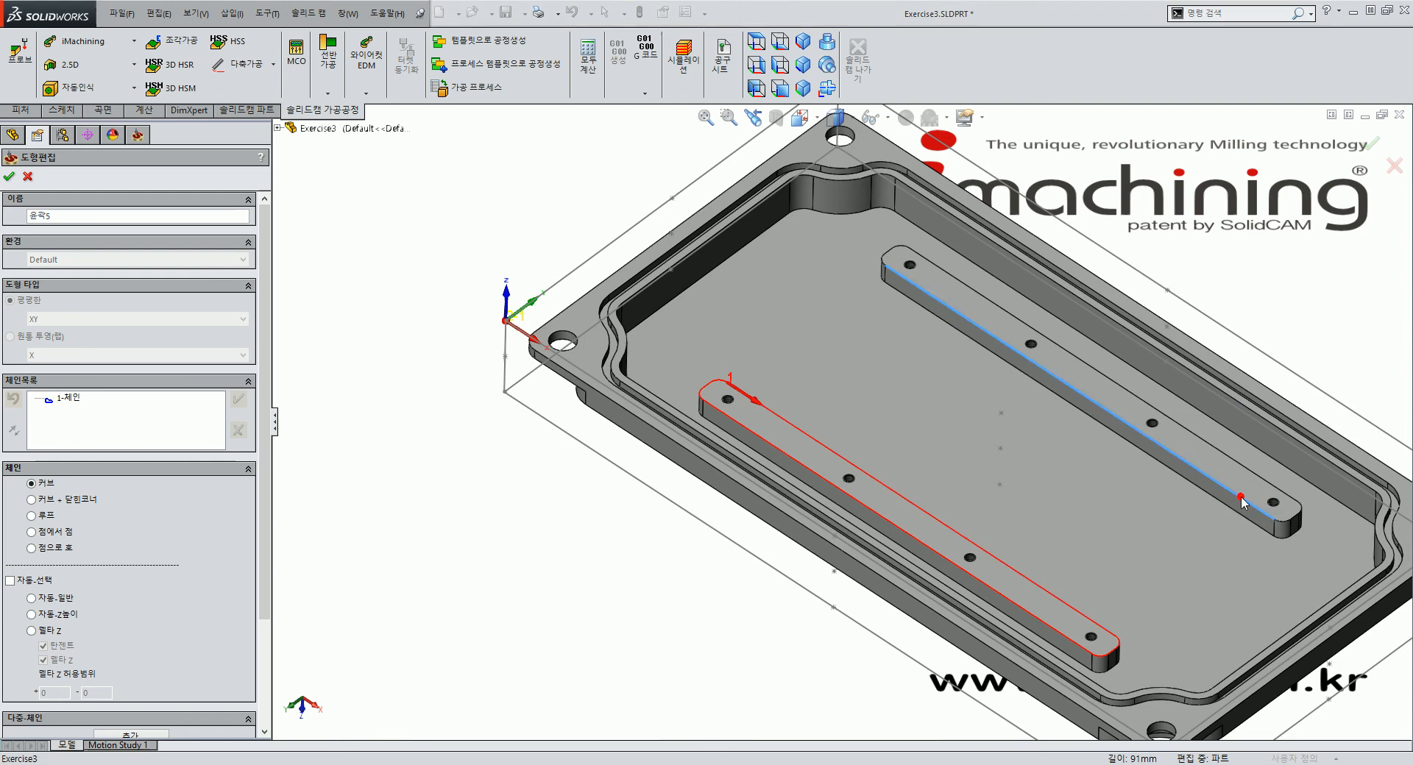
click(61, 616)
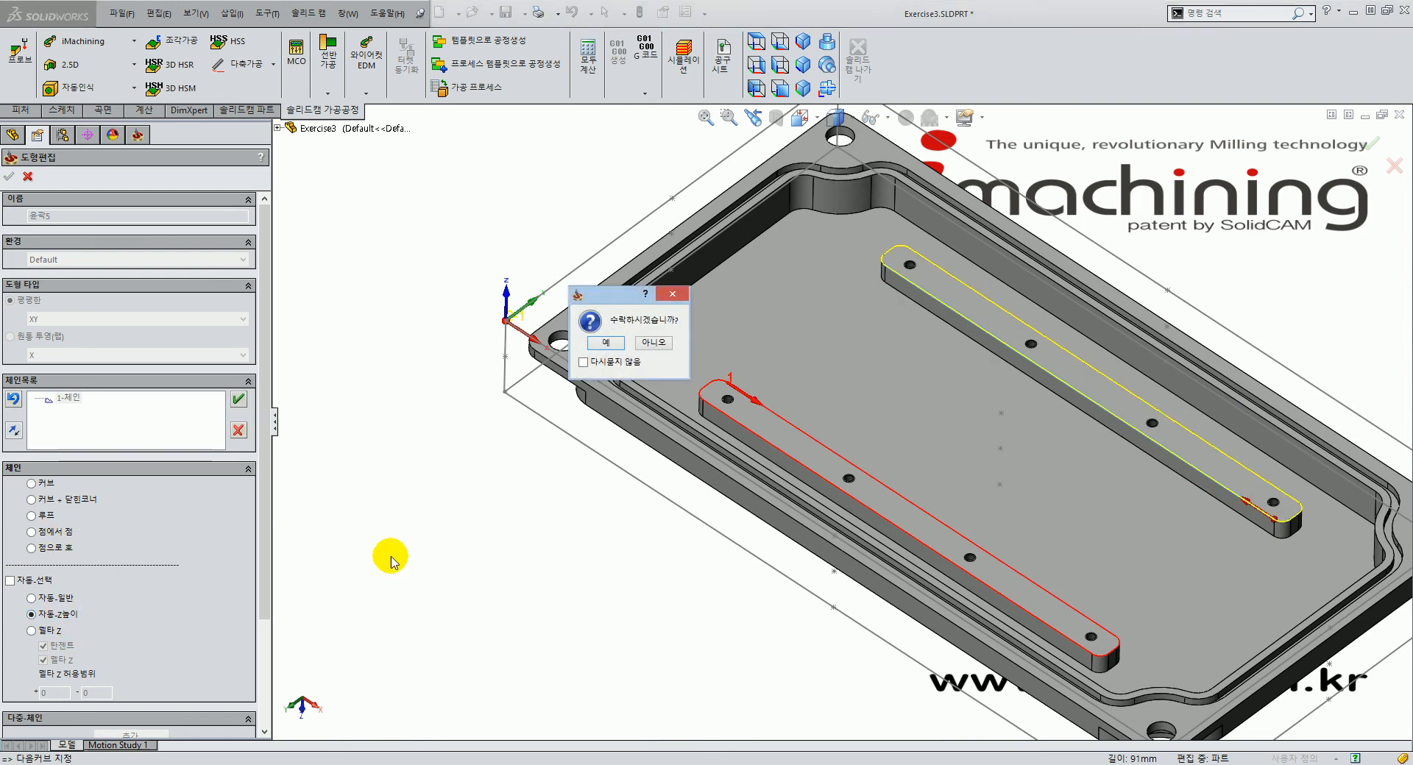
click(613, 345)
scroll(521, 328, up, 3)
scroll(1170, 559, down, 2)
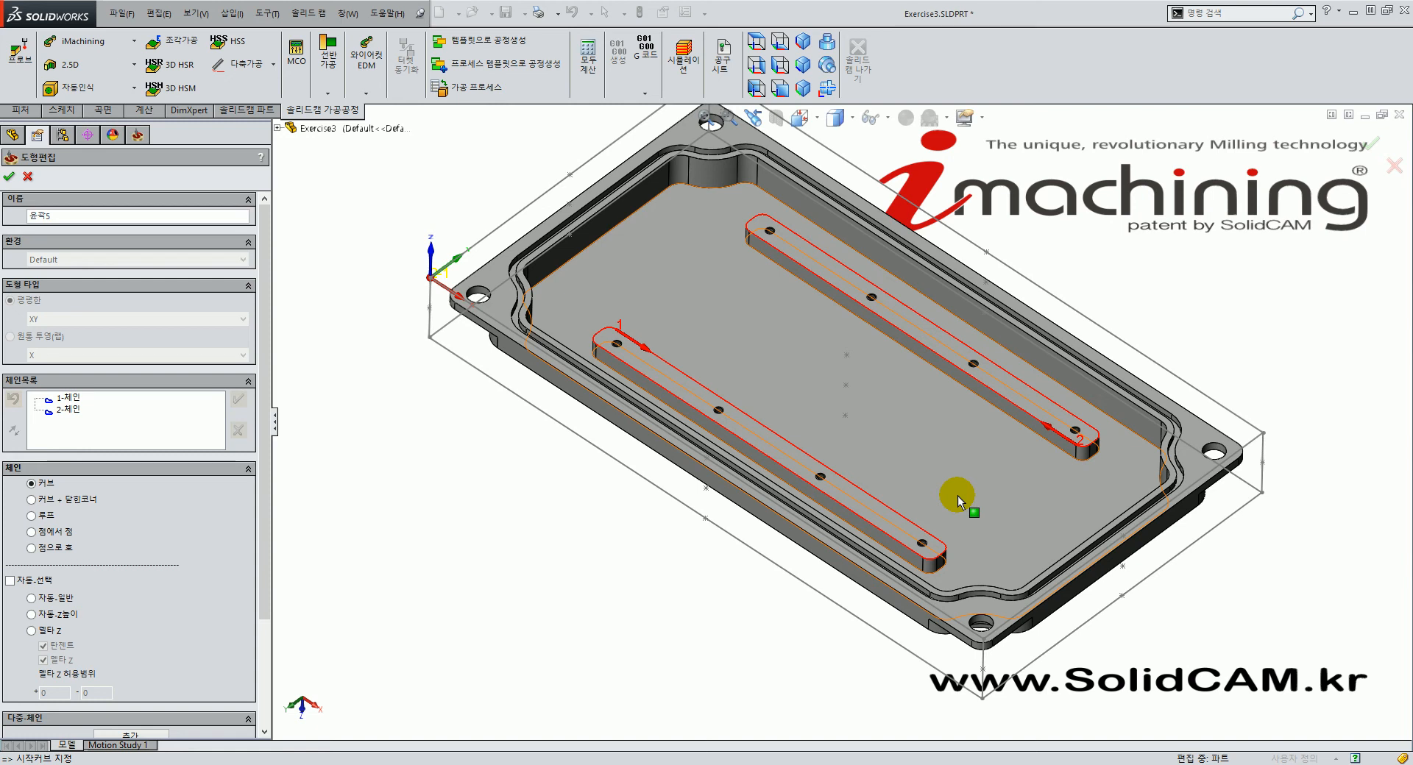
drag(261, 494, 268, 609)
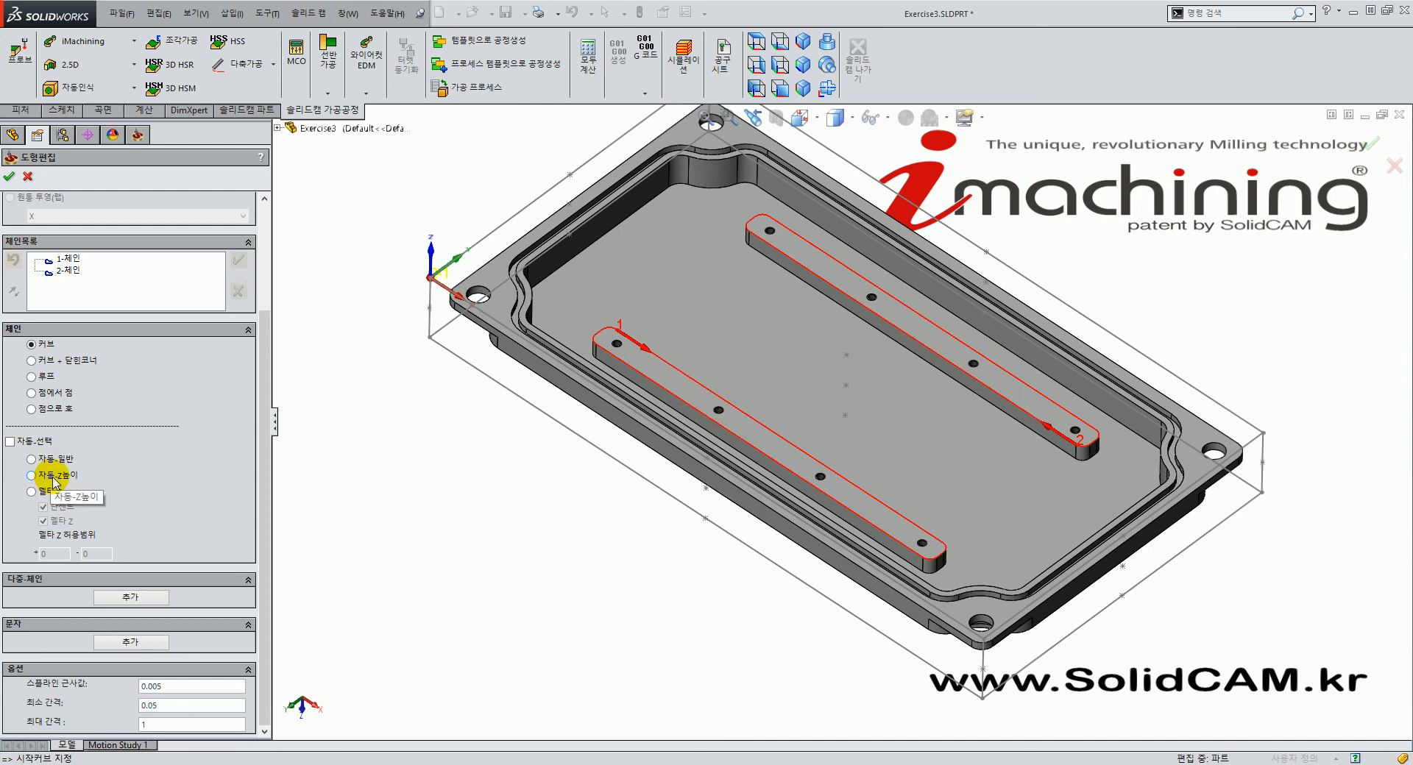
drag(266, 384, 266, 294)
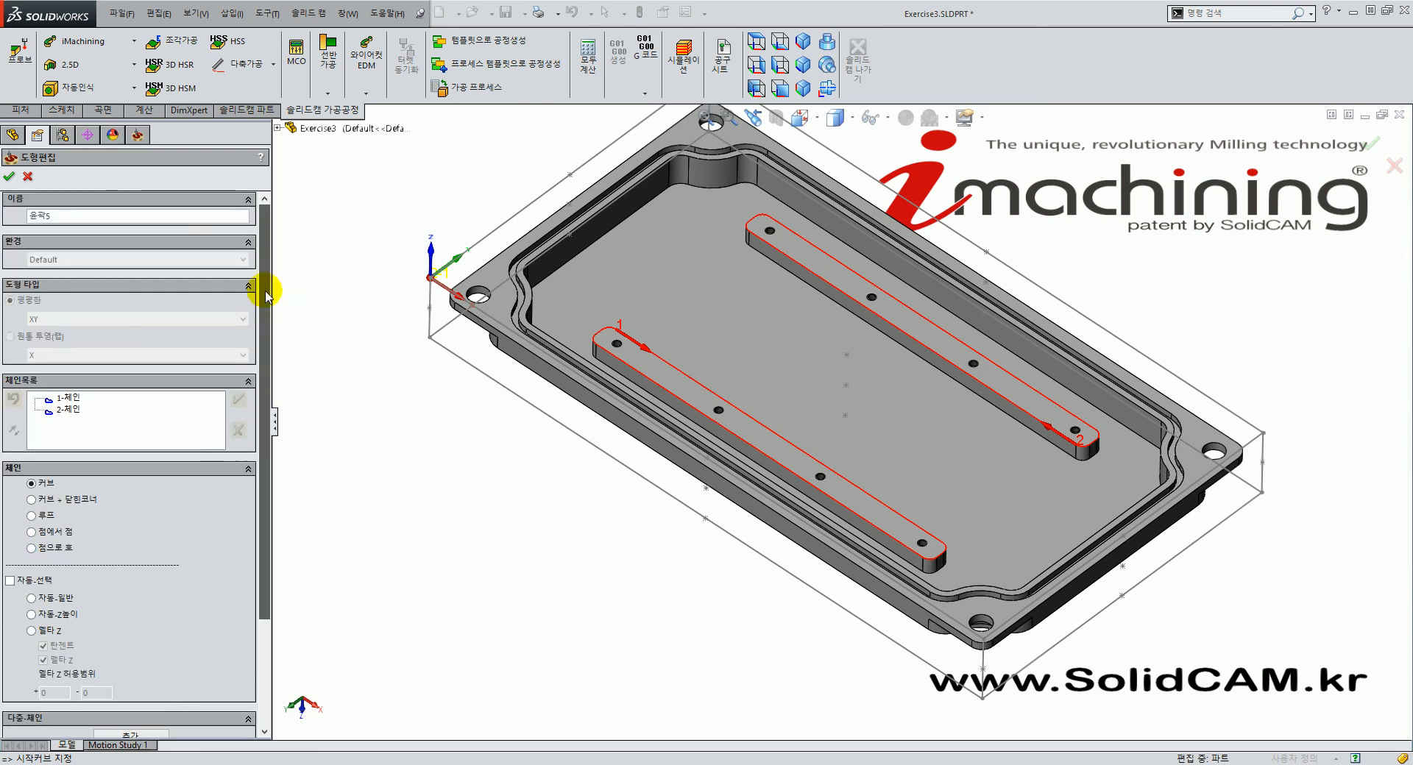
click(10, 177)
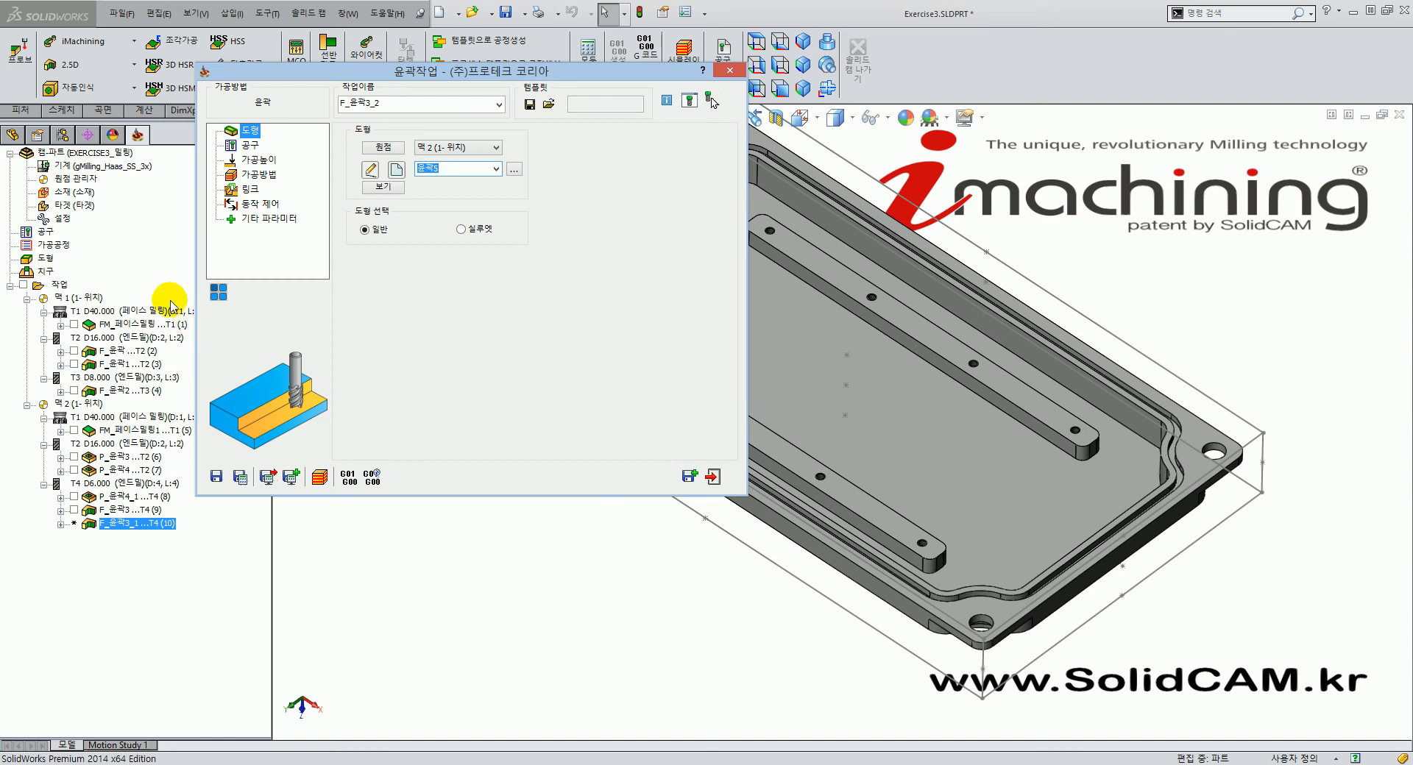
Review the 6 mm end mill, then open milling levels to pick the upper level.
click(250, 145)
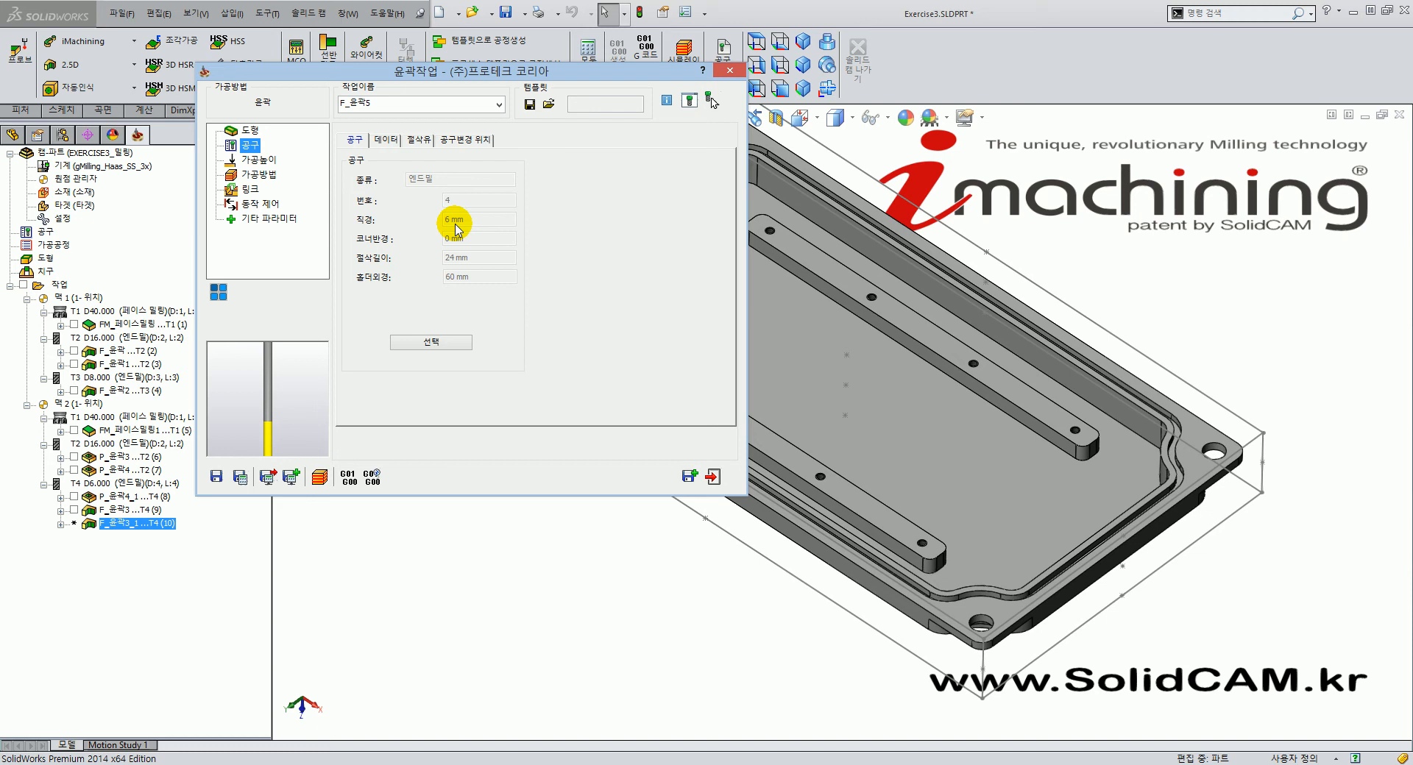
click(250, 160)
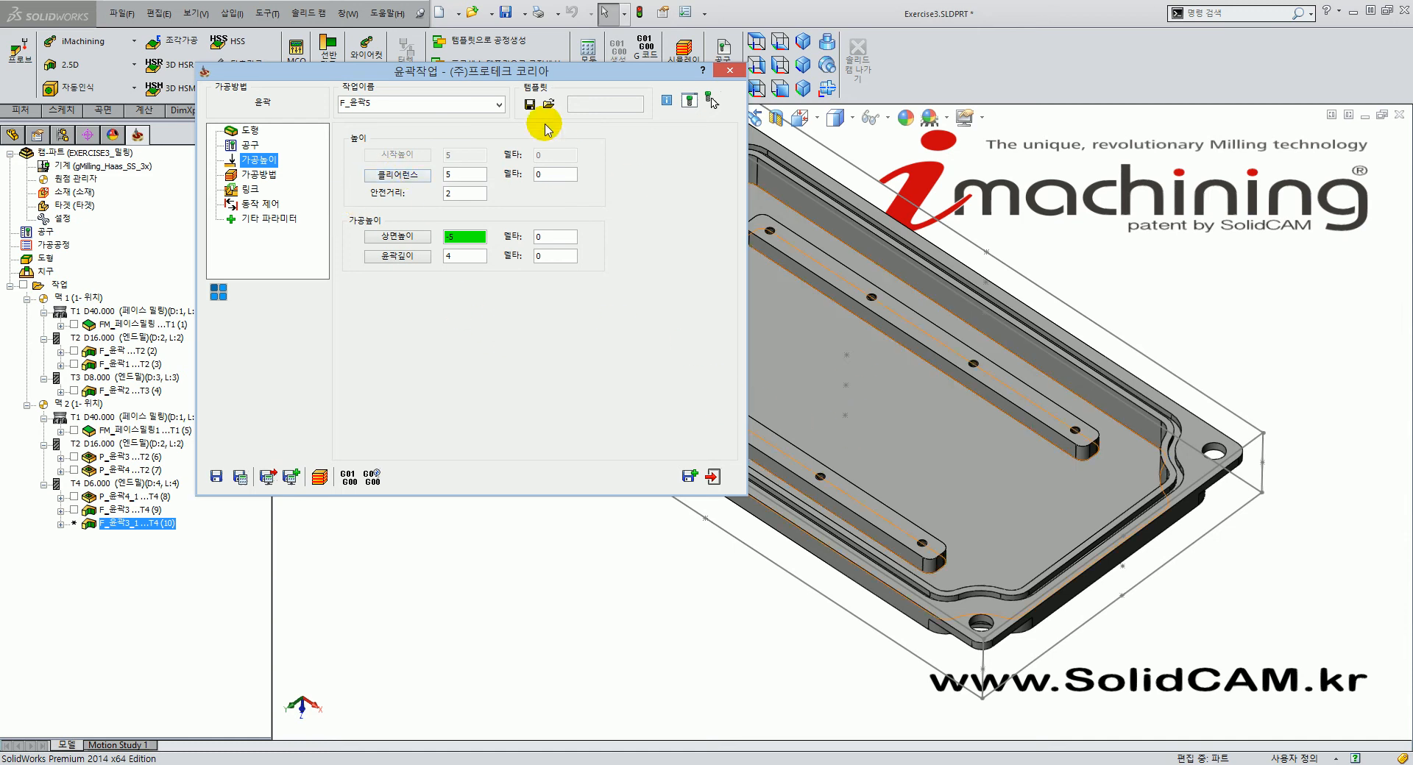
drag(523, 71, 461, 47)
click(399, 215)
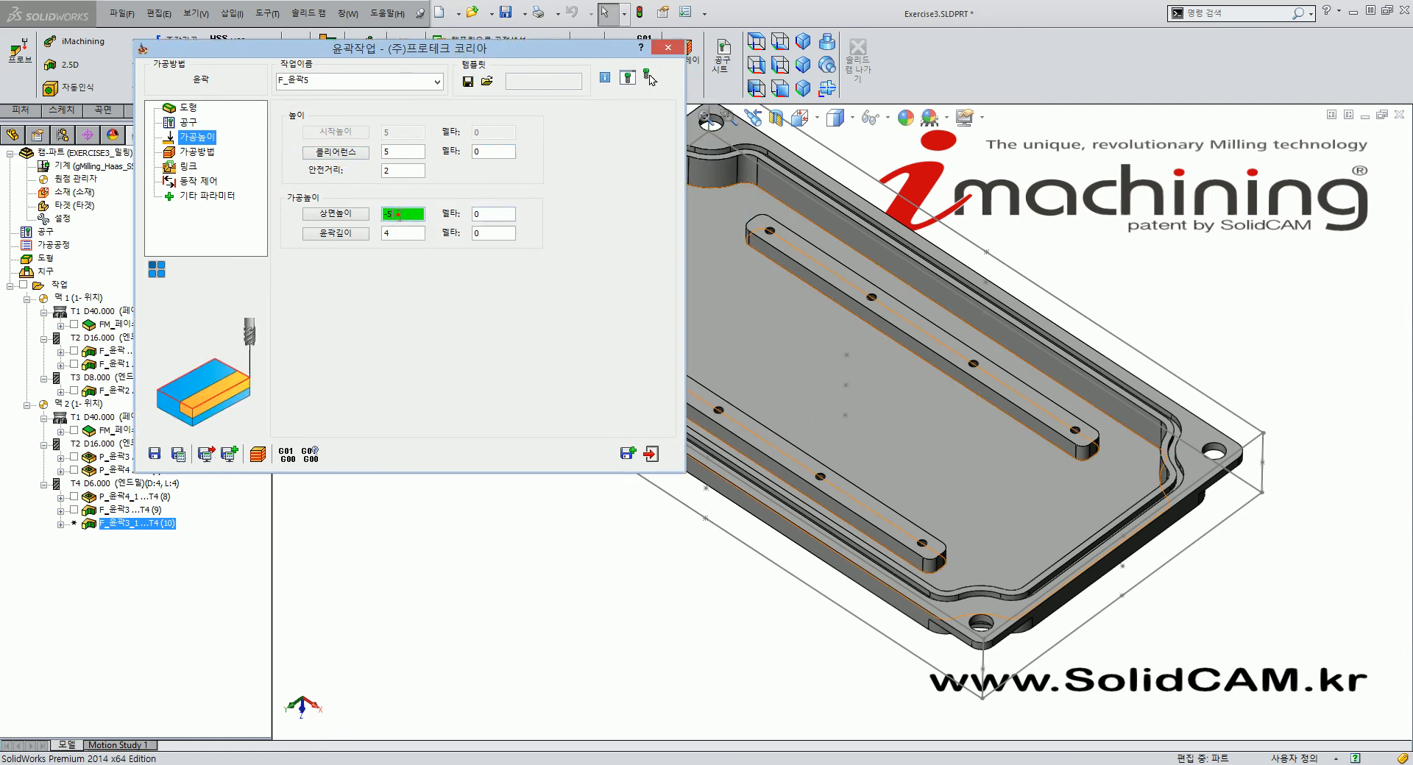
Take the upper level from the bar's top face and contour depth from the pocket floor.
click(911, 322)
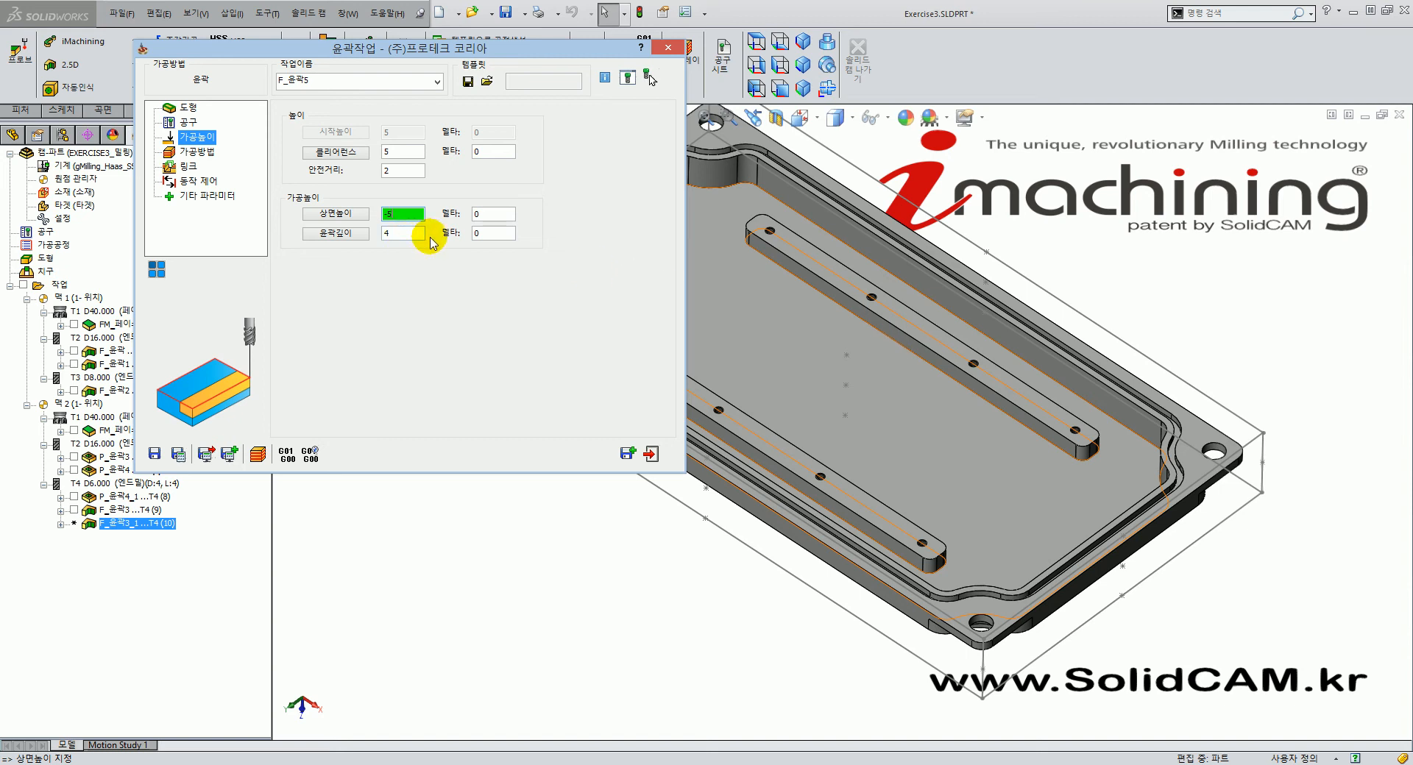
click(896, 322)
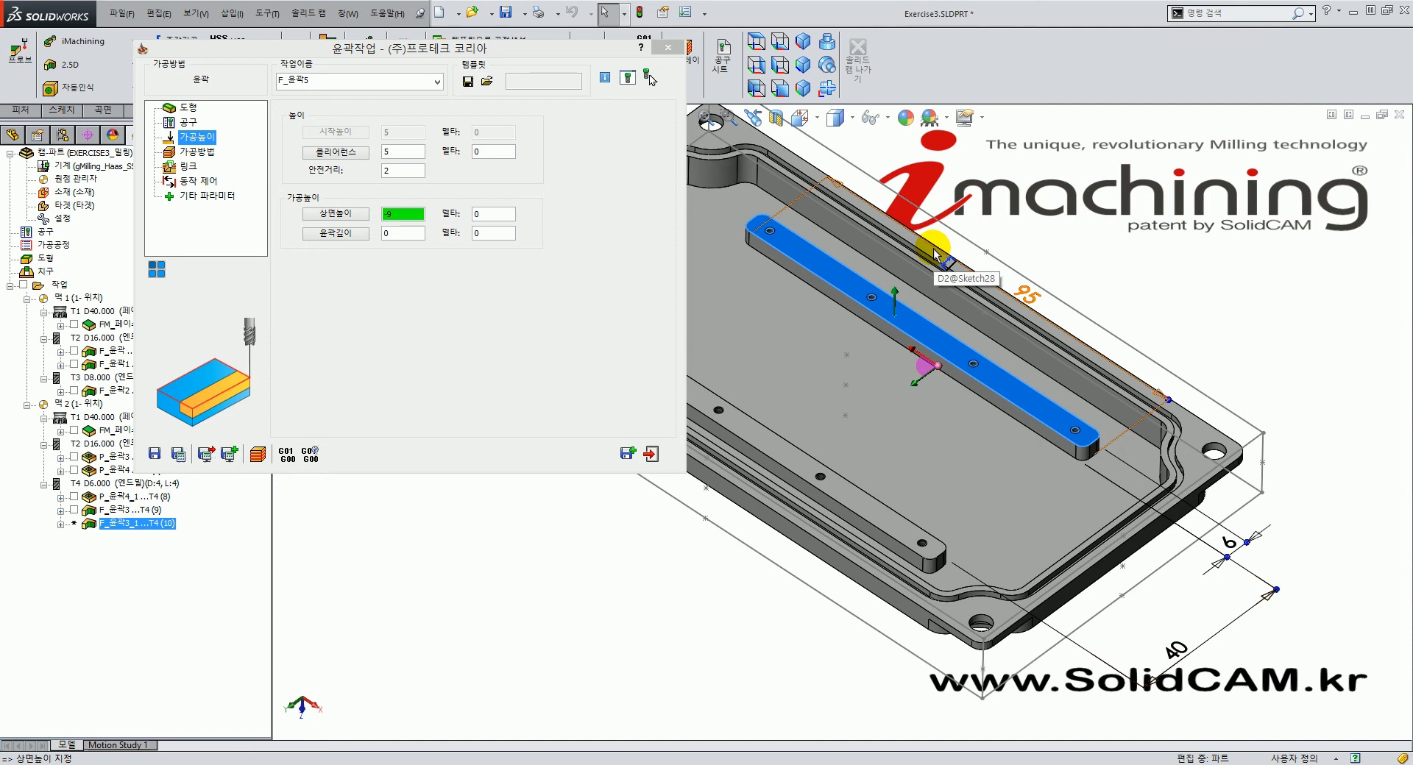
click(915, 344)
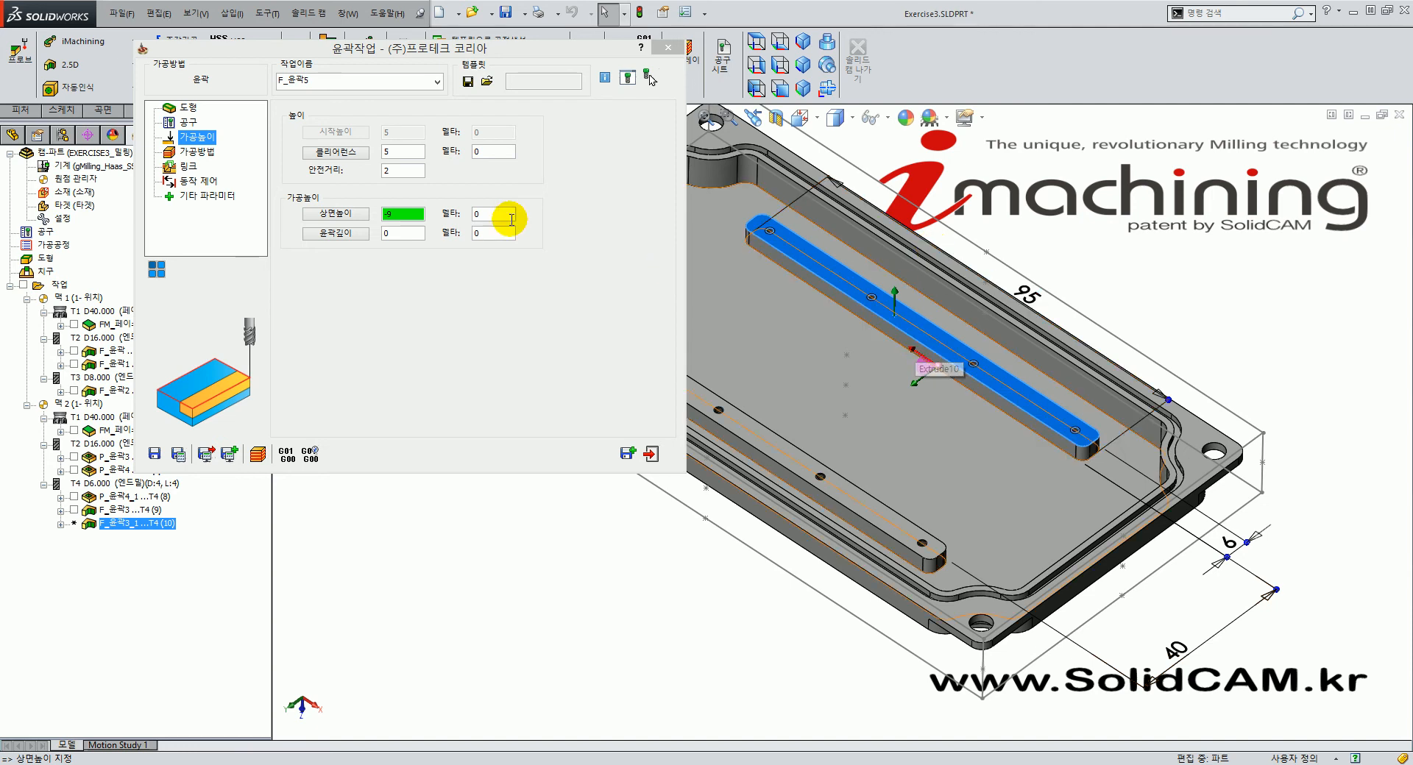
drag(405, 219, 376, 222)
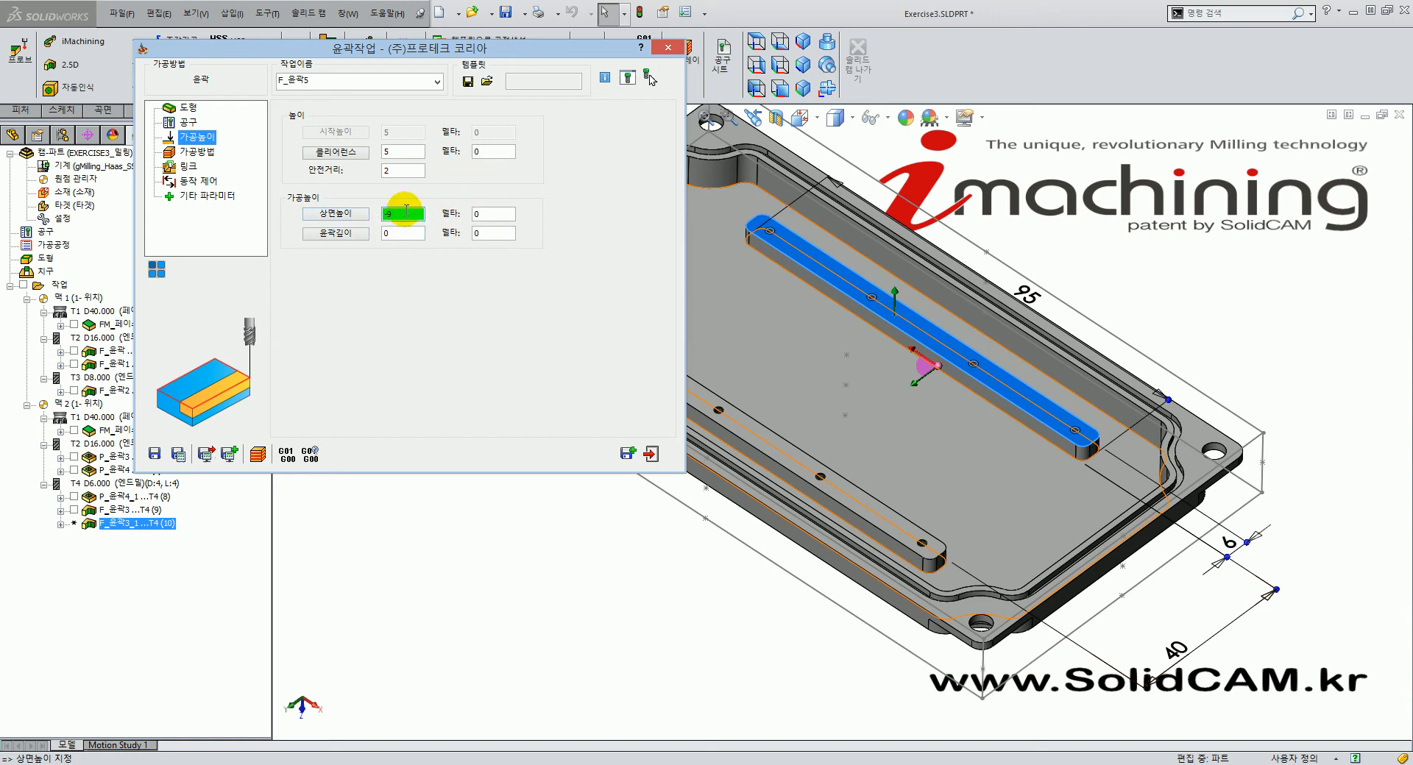
click(1062, 435)
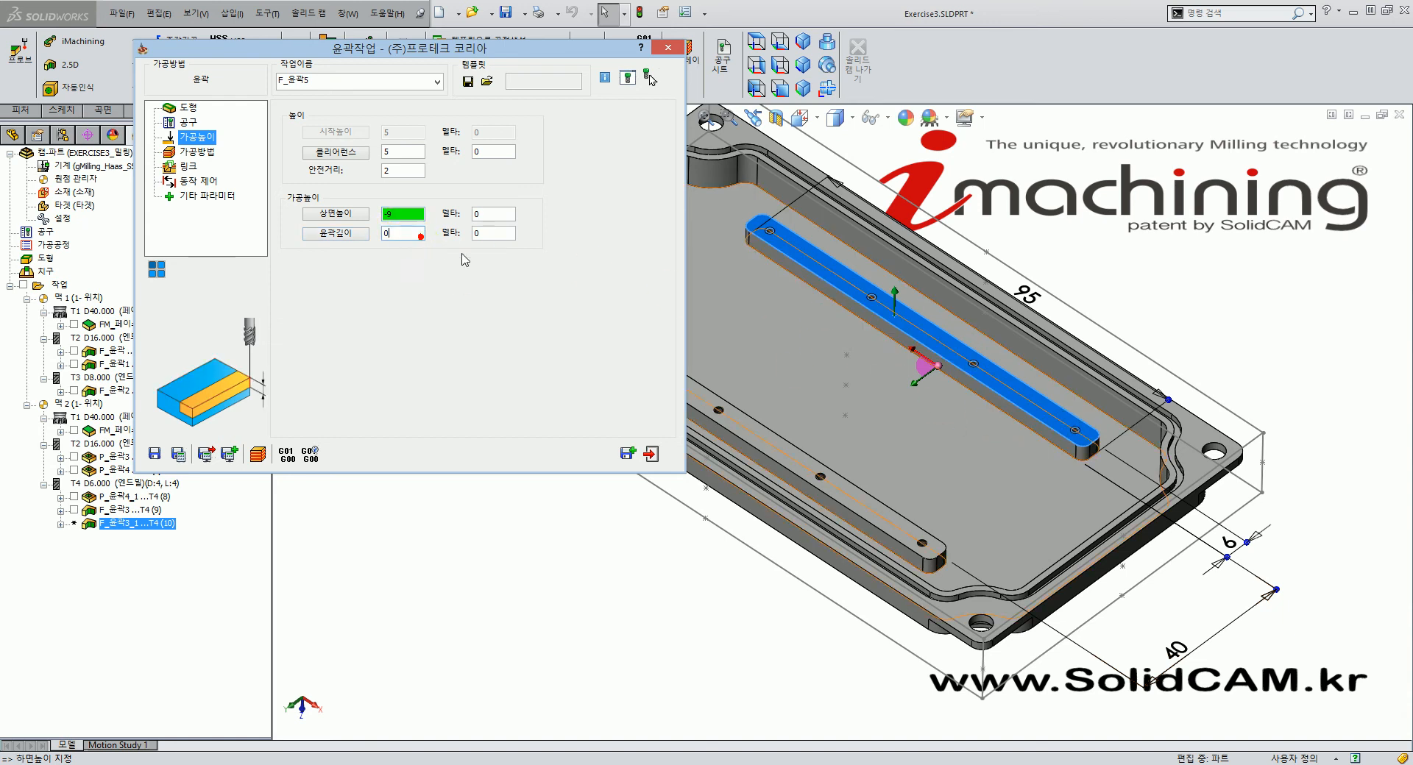
click(830, 416)
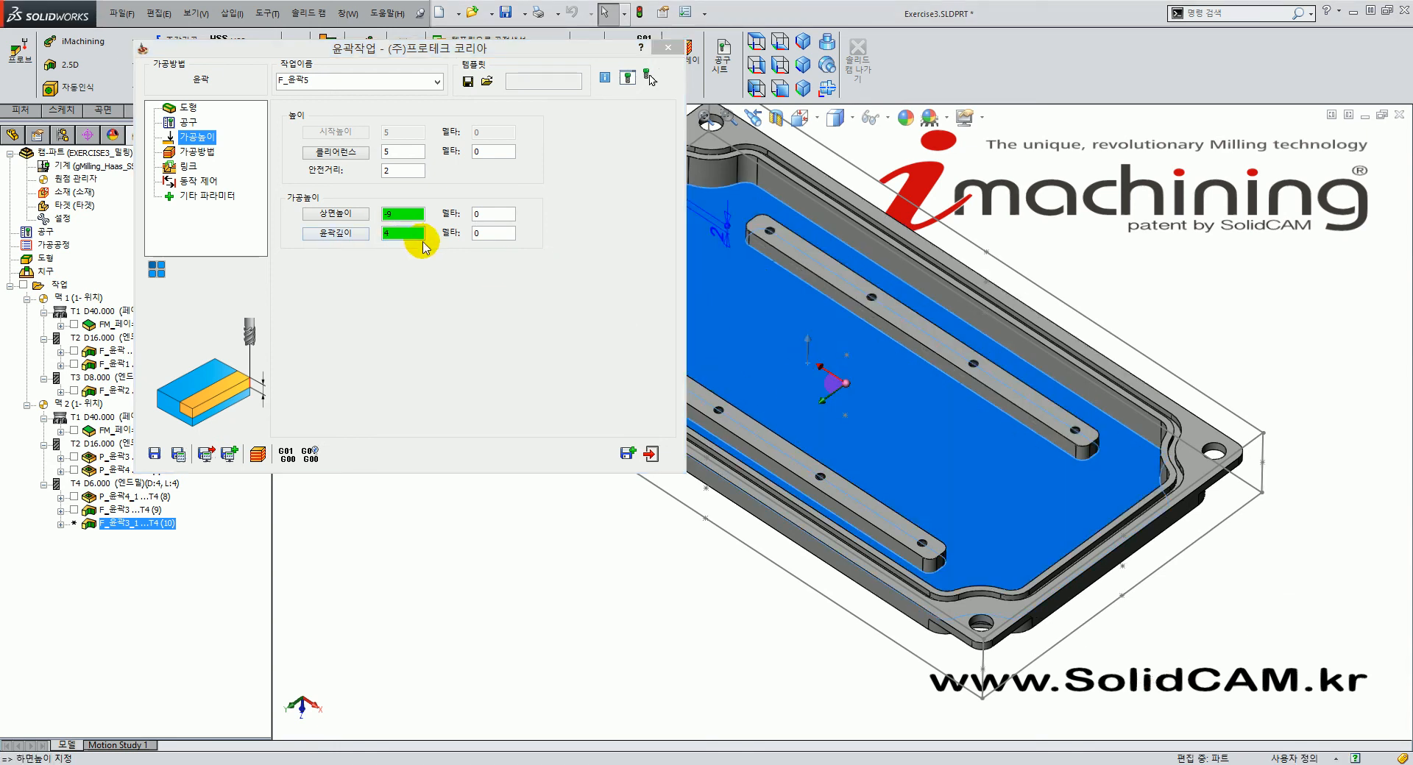
click(197, 152)
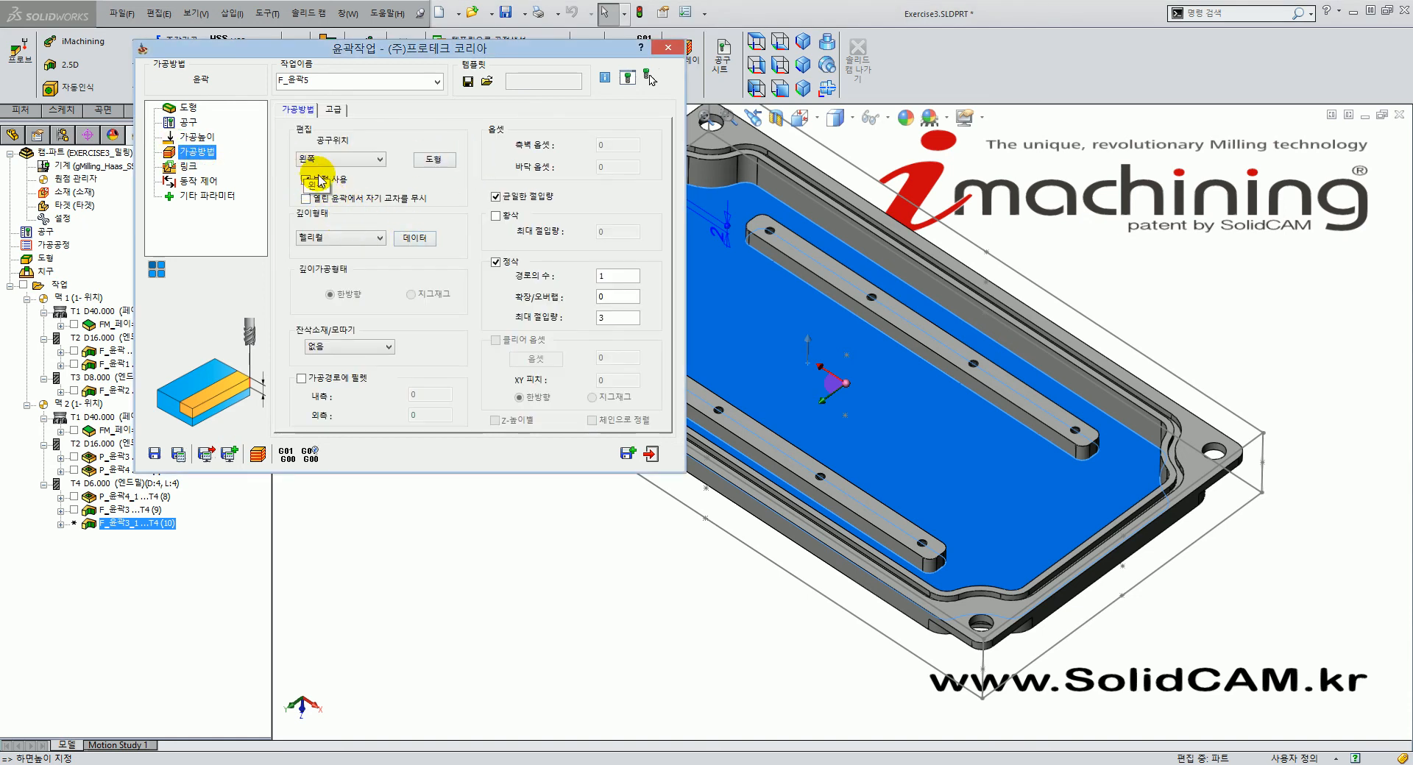
Move chain 2's start point to the upper bar's left end and confirm the geometry.
click(438, 160)
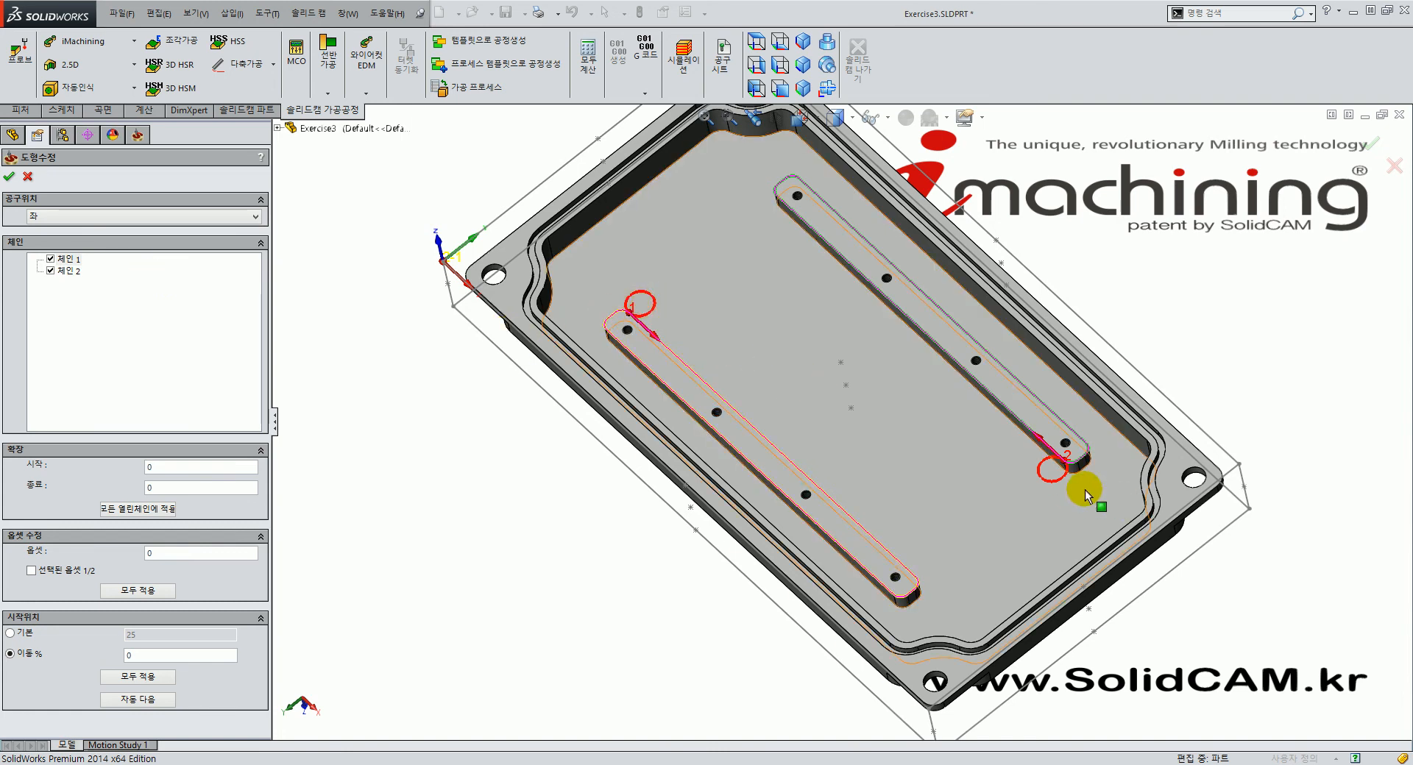
click(69, 271)
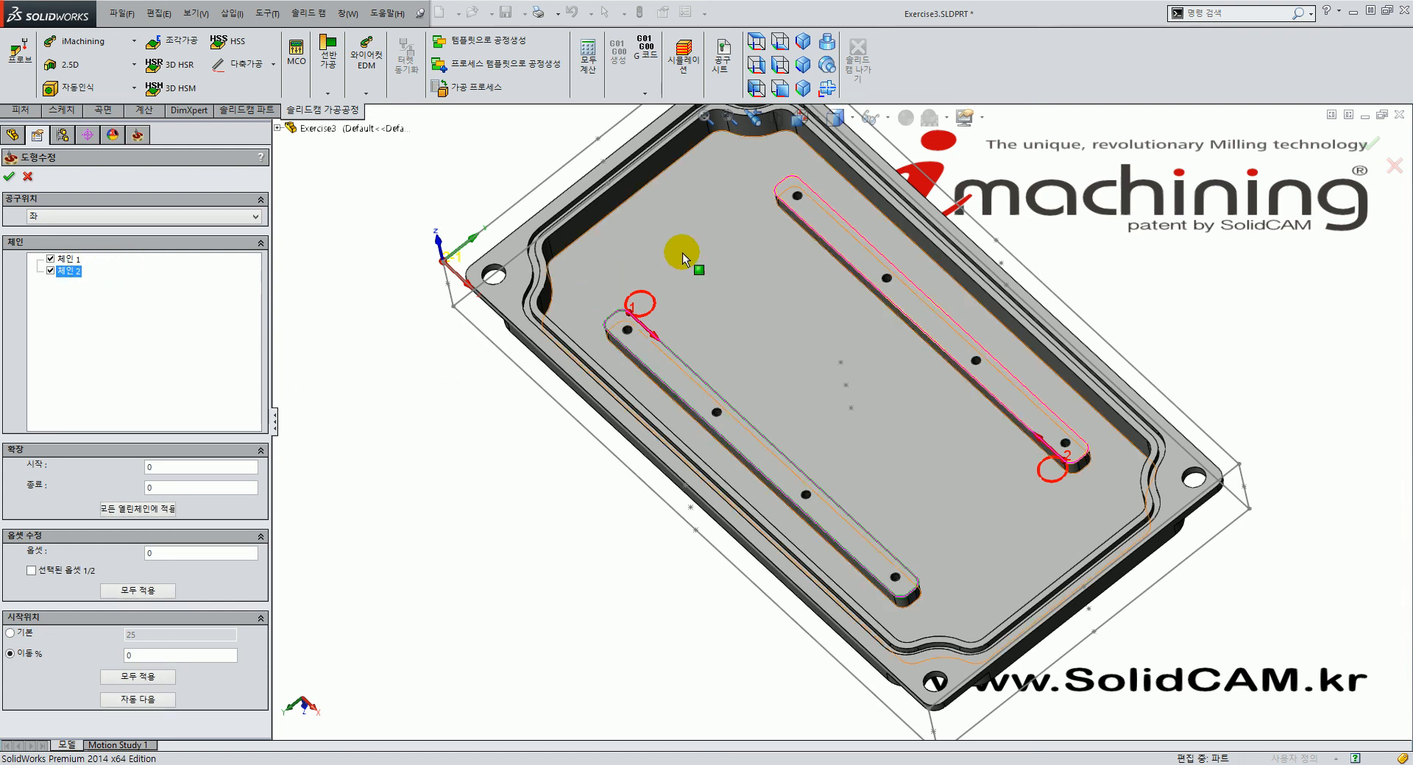
click(781, 199)
click(127, 700)
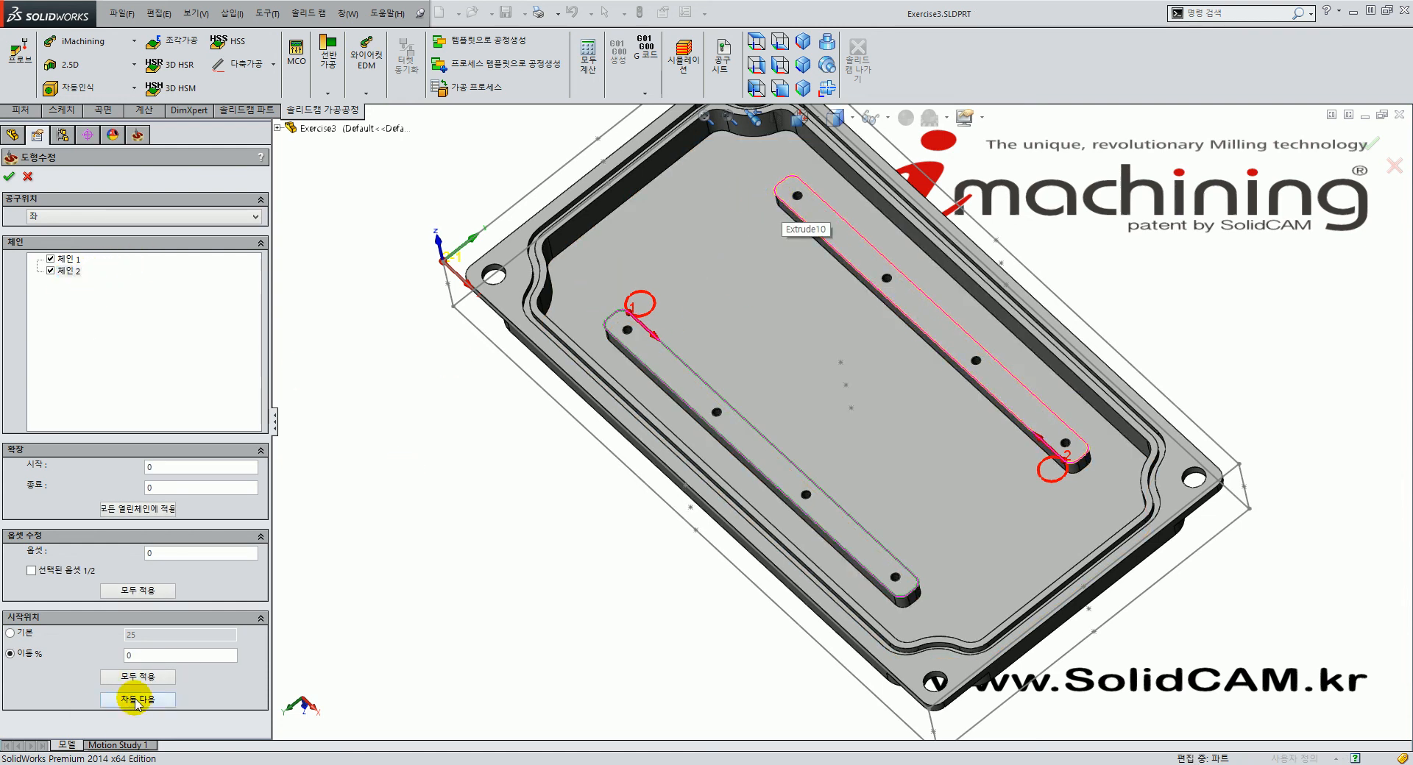
click(782, 199)
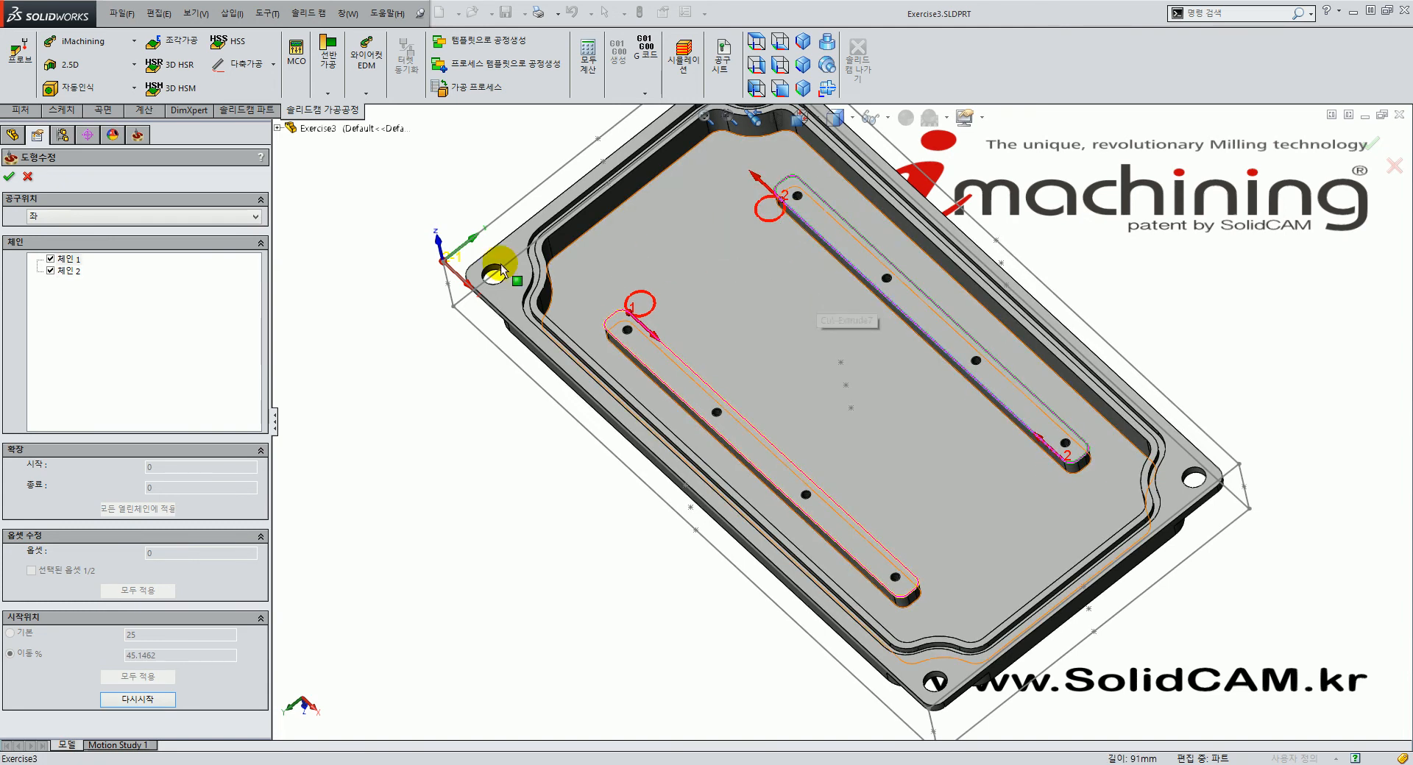
click(12, 178)
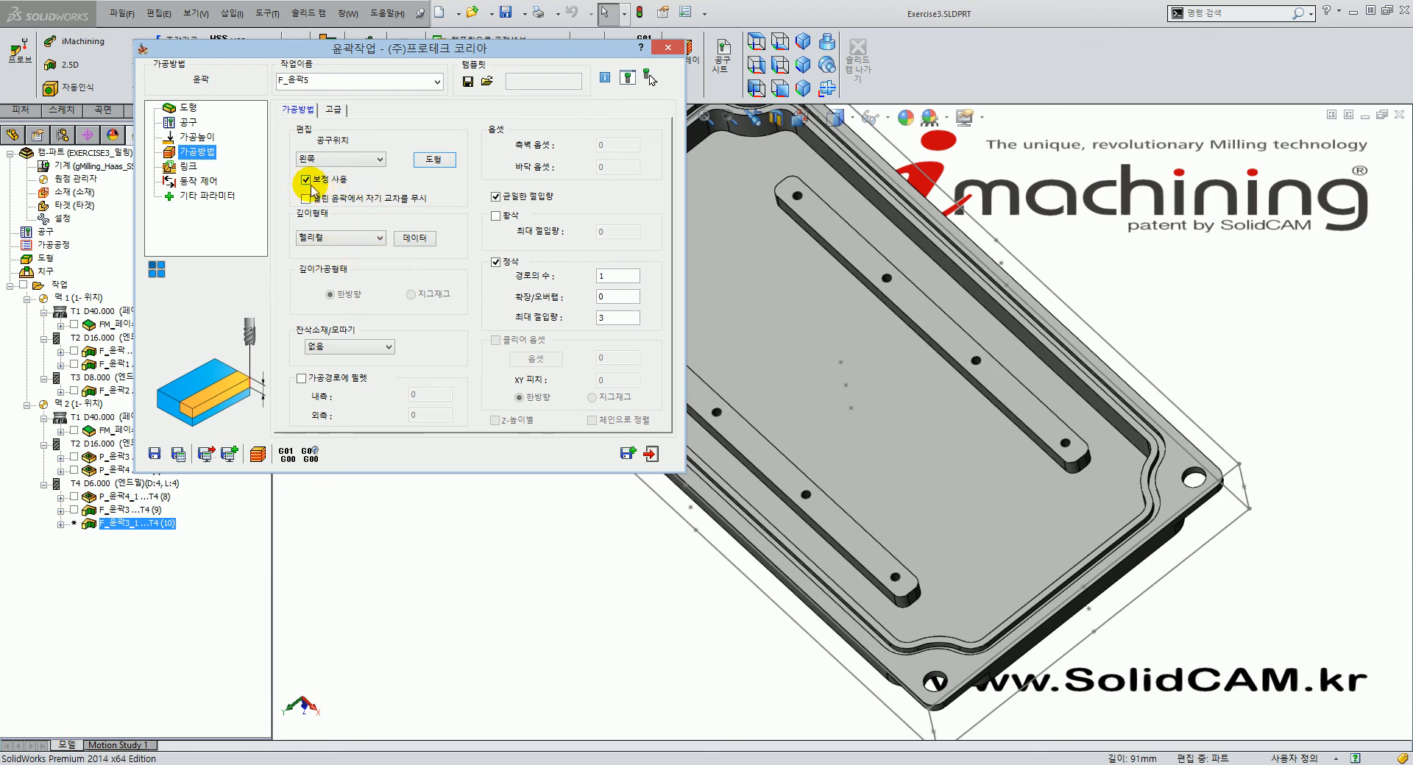
Keep helical depth, set the finish step-down to 4, and turn equal step-down off.
click(363, 237)
click(454, 270)
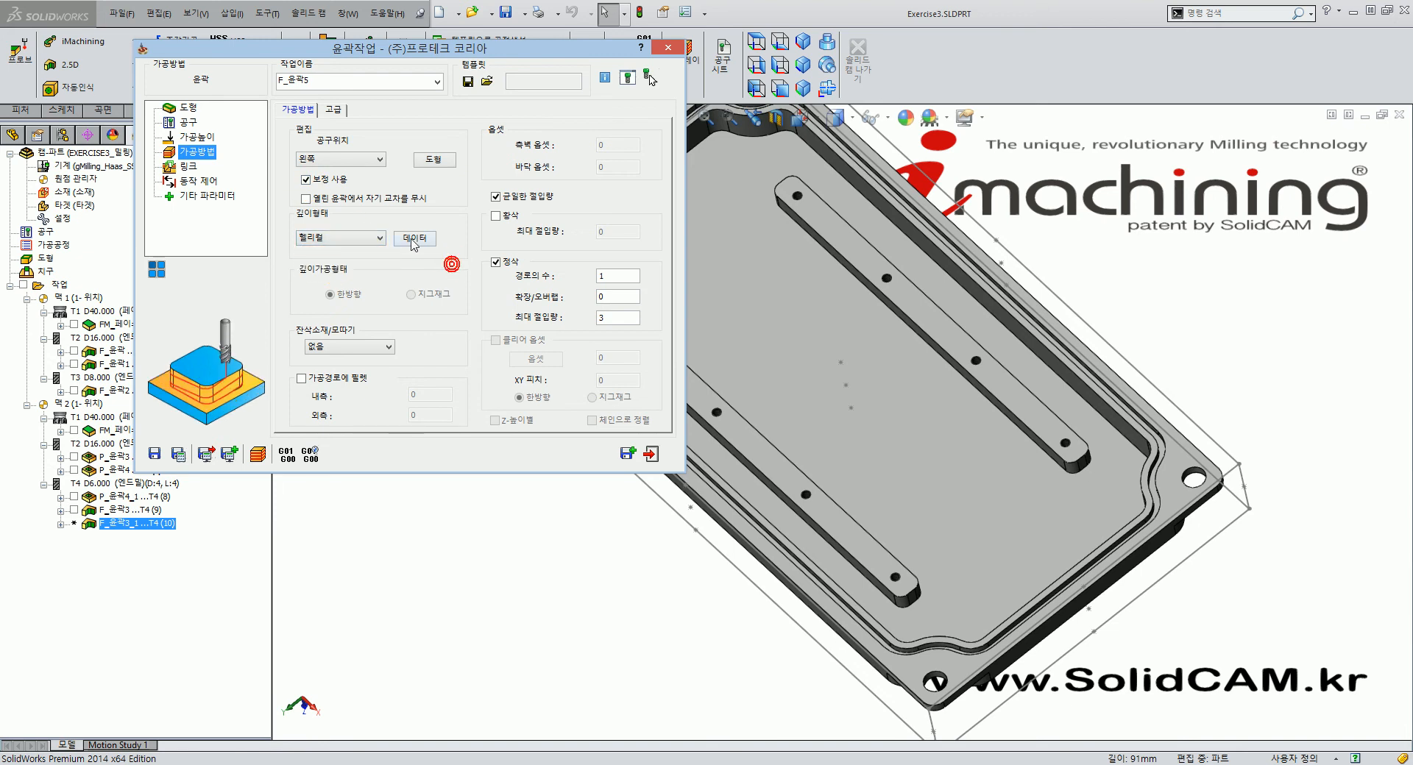
double_click(626, 319)
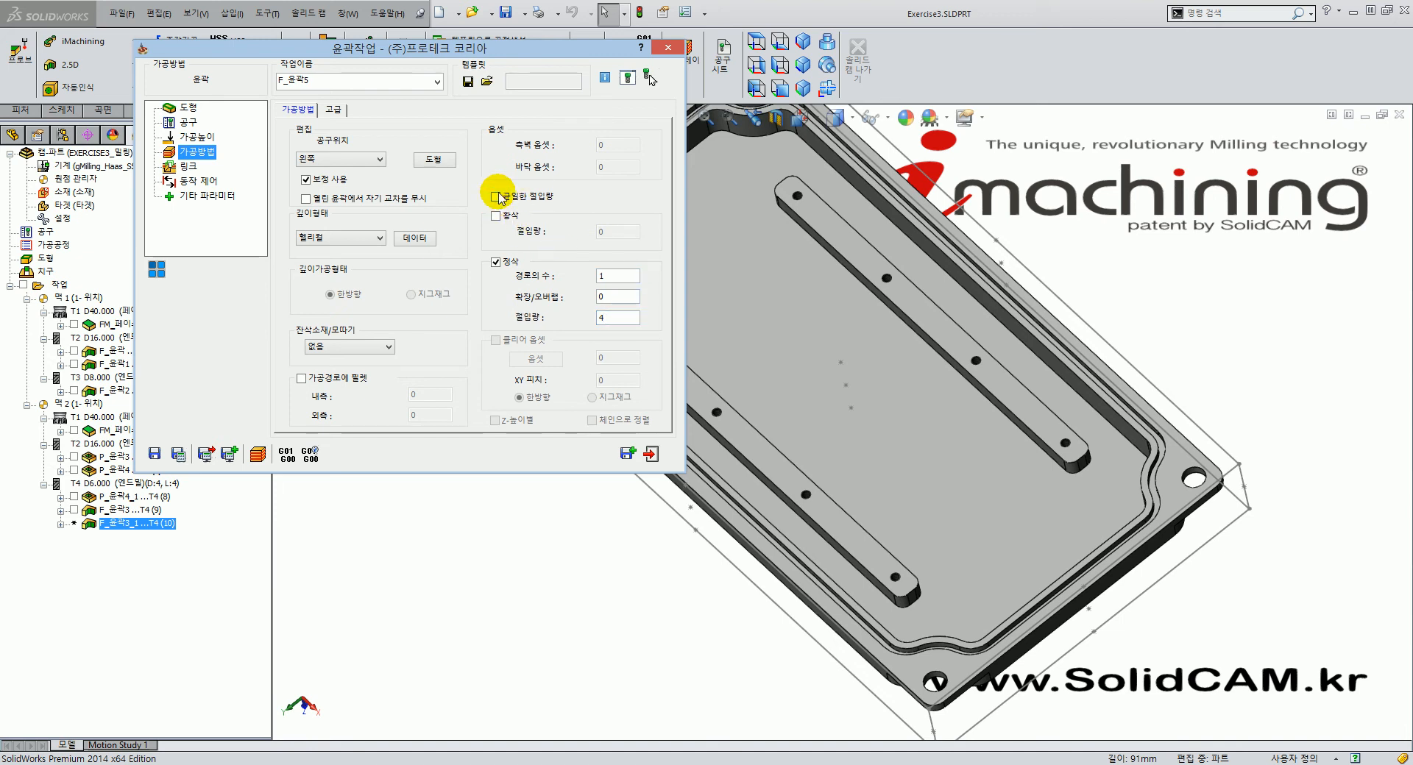
click(495, 196)
click(495, 197)
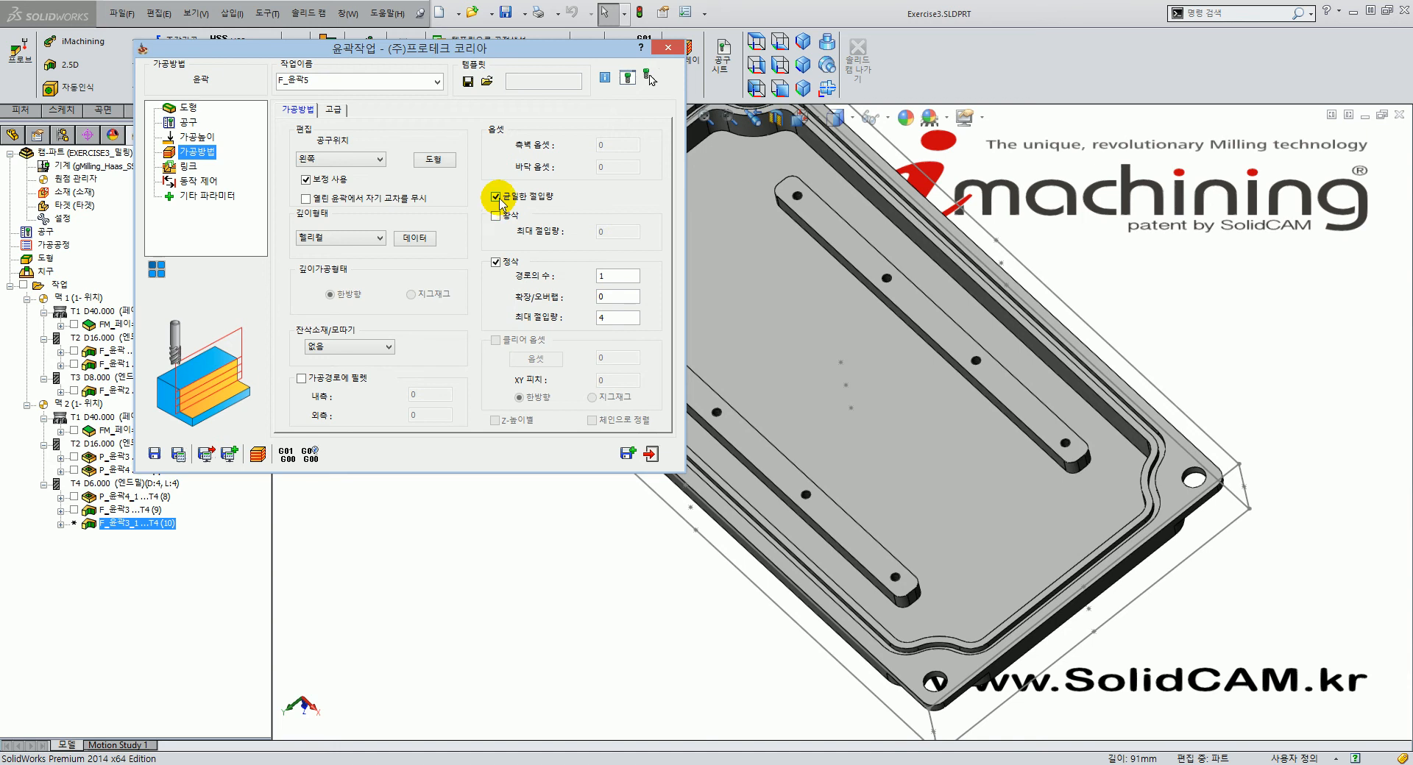
click(500, 200)
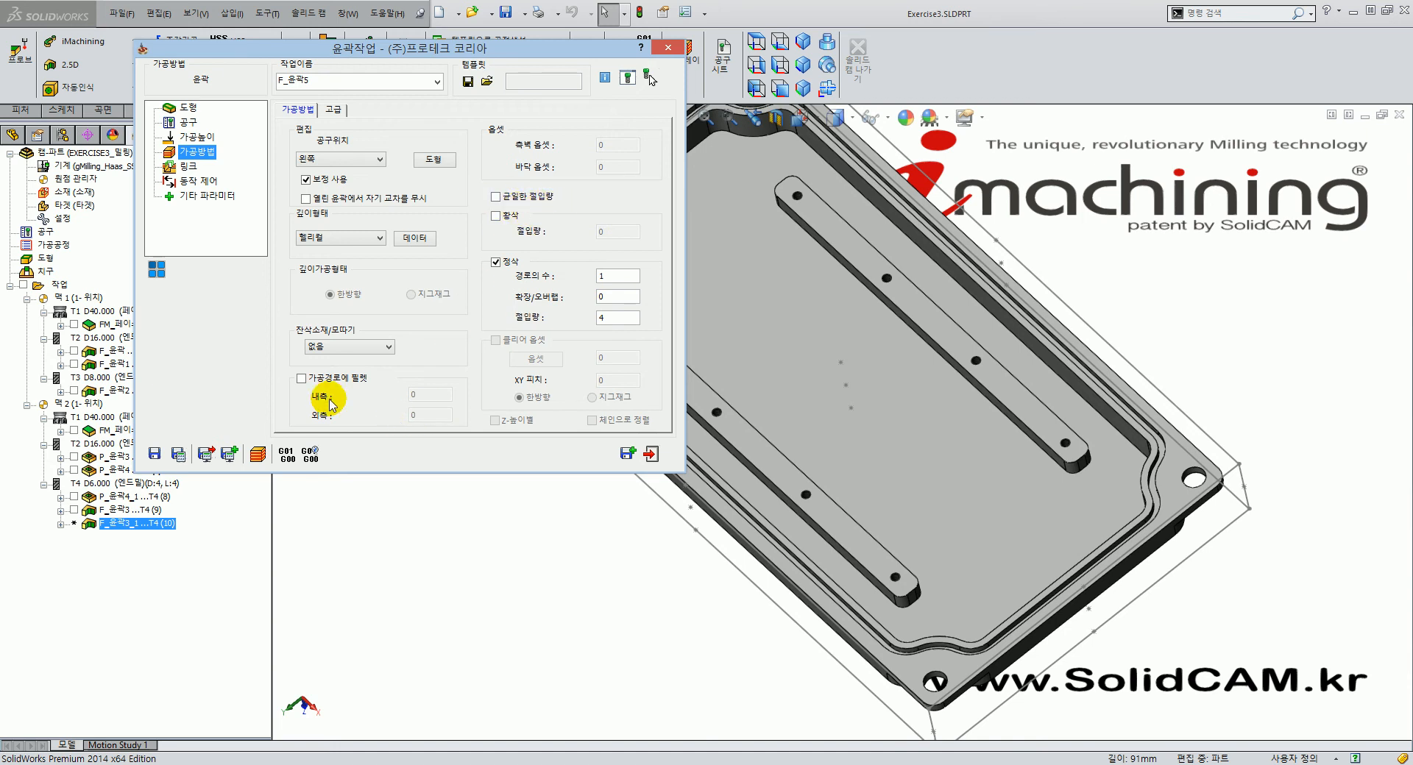
Set an arc lead-in of radius 2 defined by distance, then save F_윤곽5 and show its toolpath.
click(179, 164)
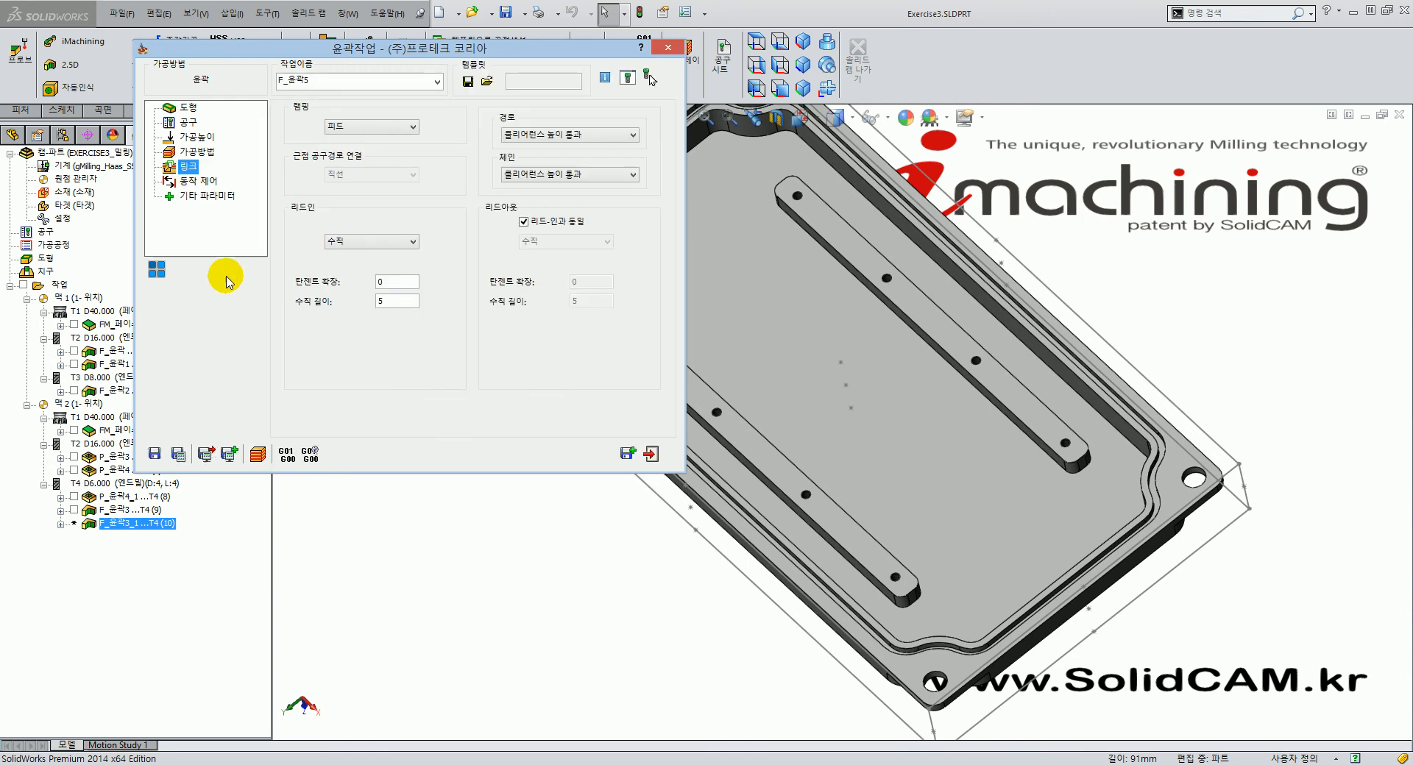
click(374, 241)
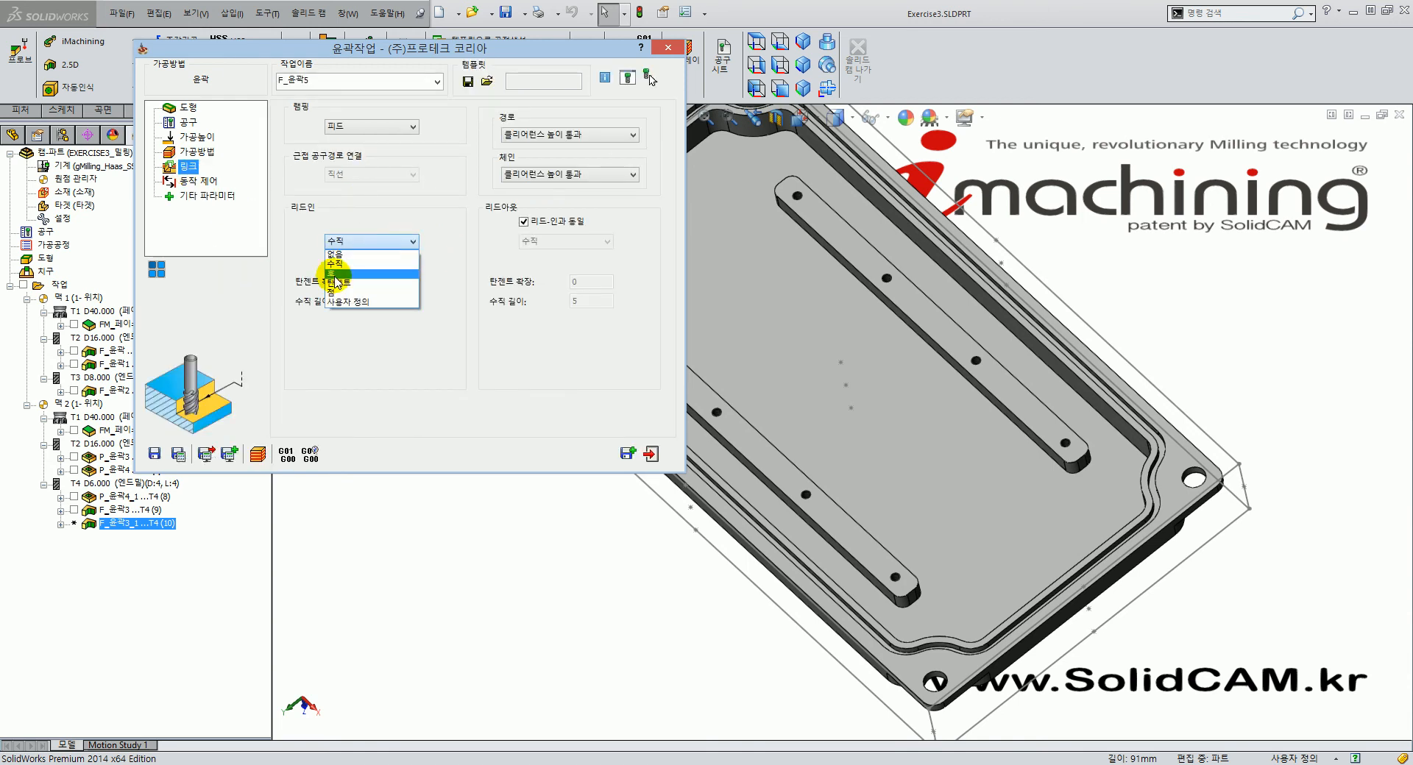
click(336, 273)
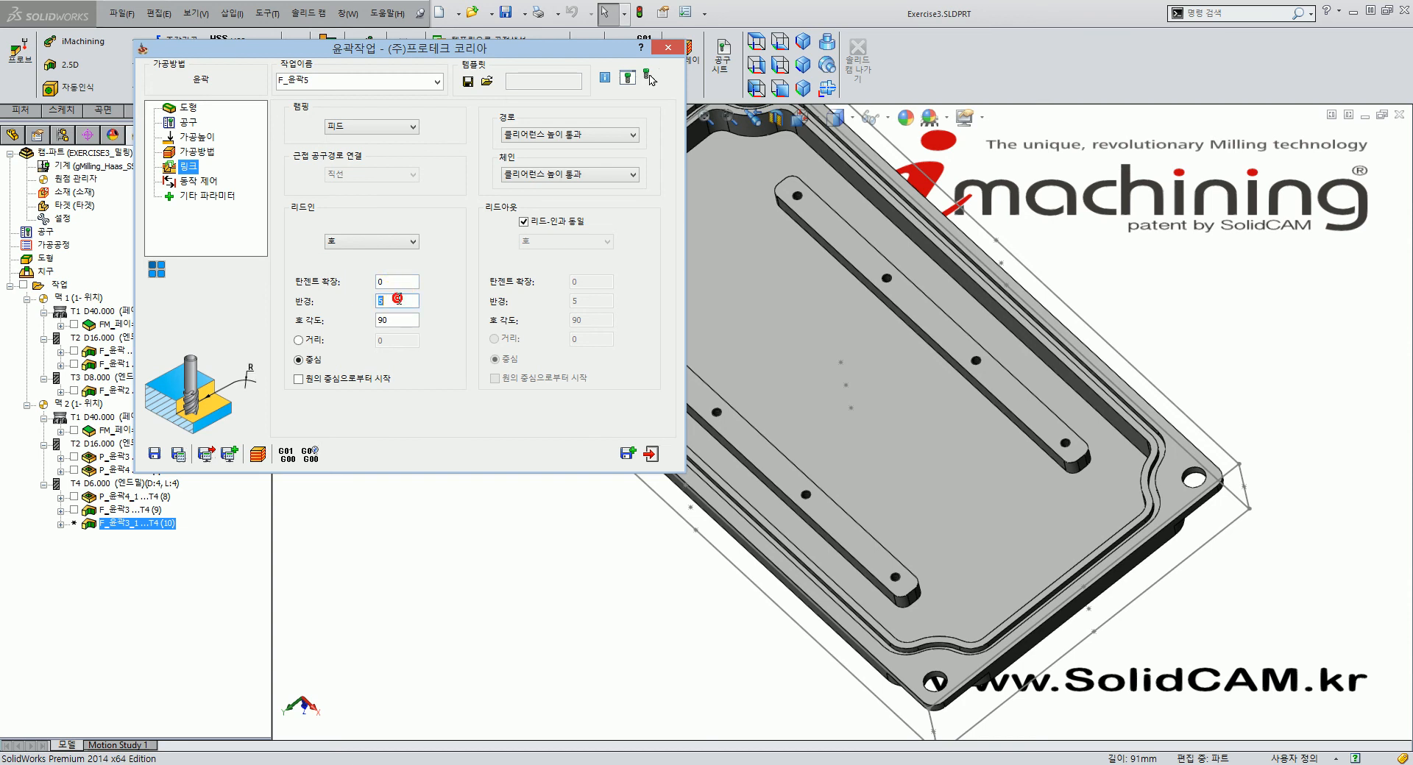
text(2)
click(298, 339)
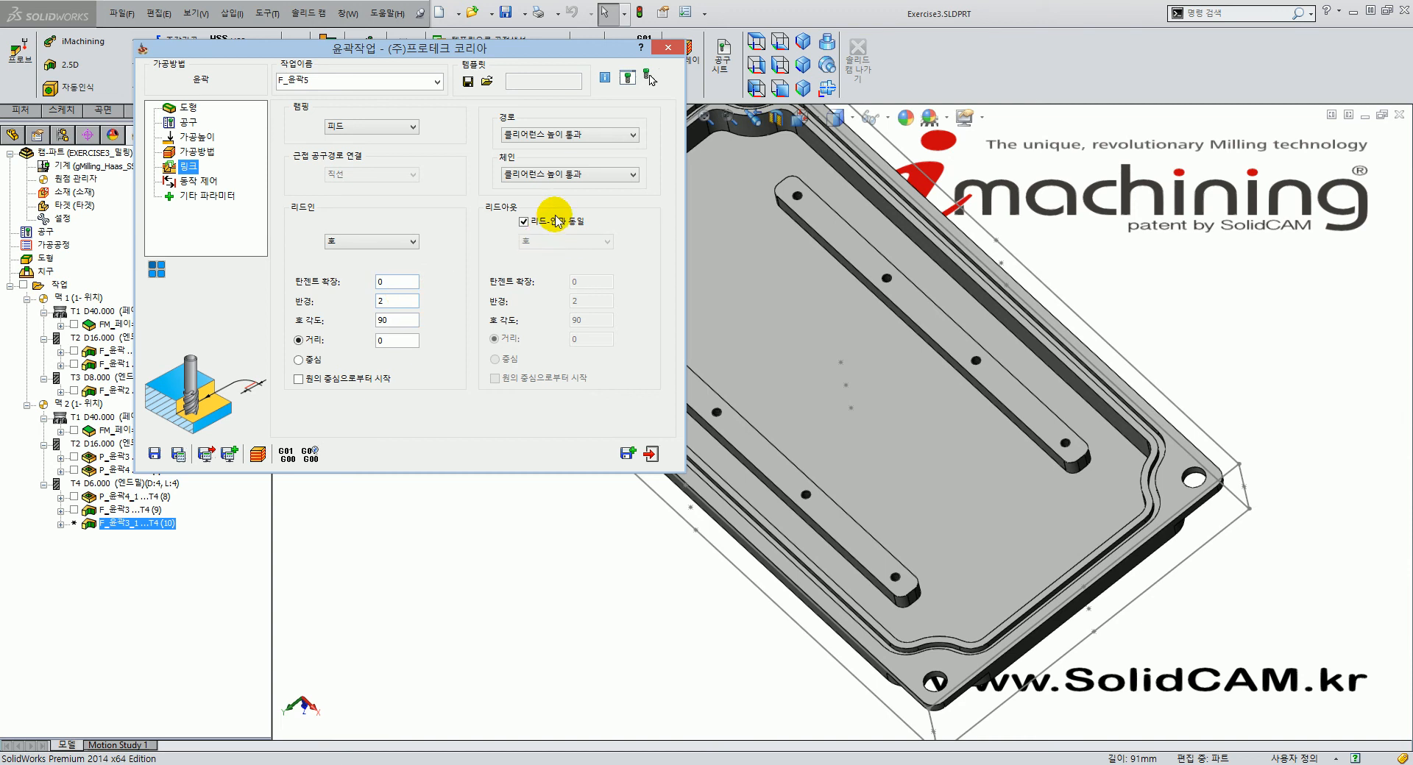
click(179, 454)
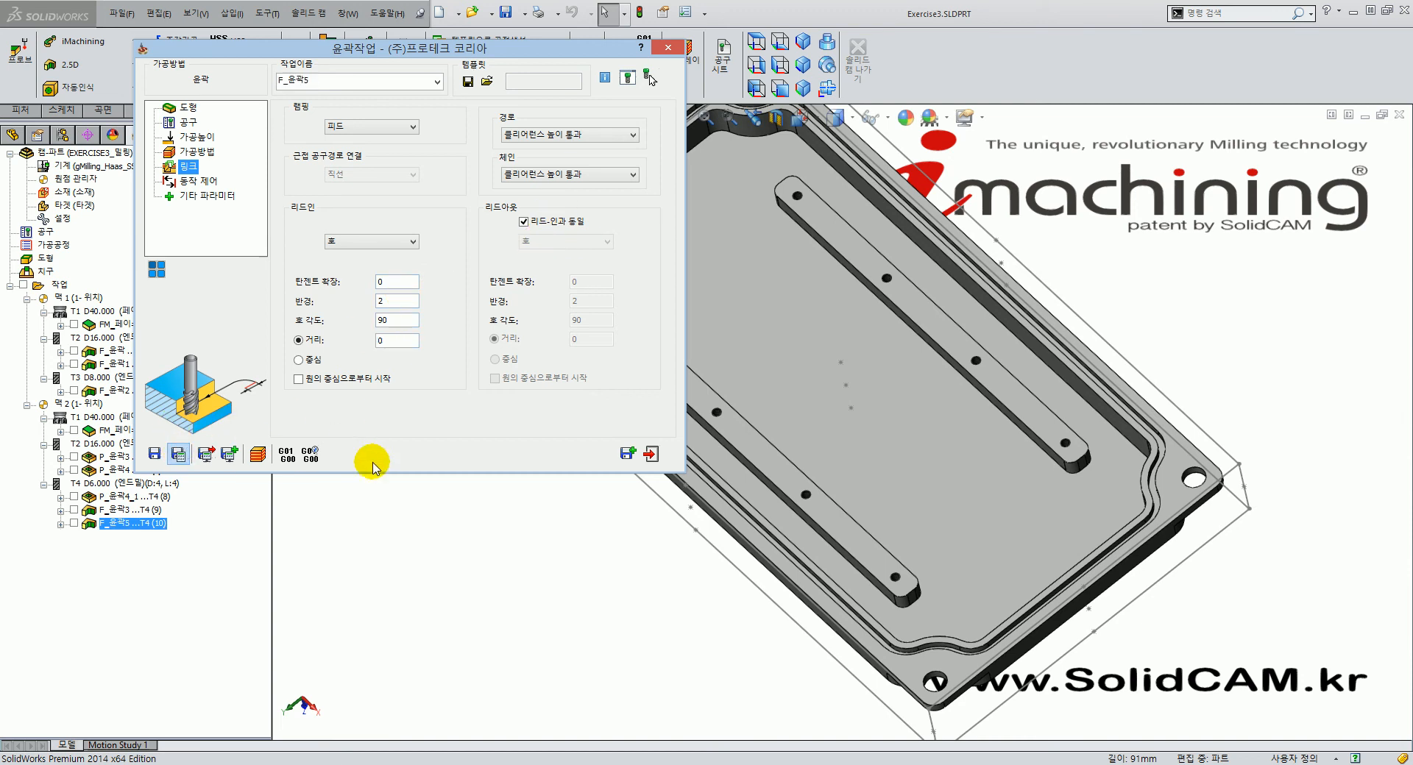
click(74, 524)
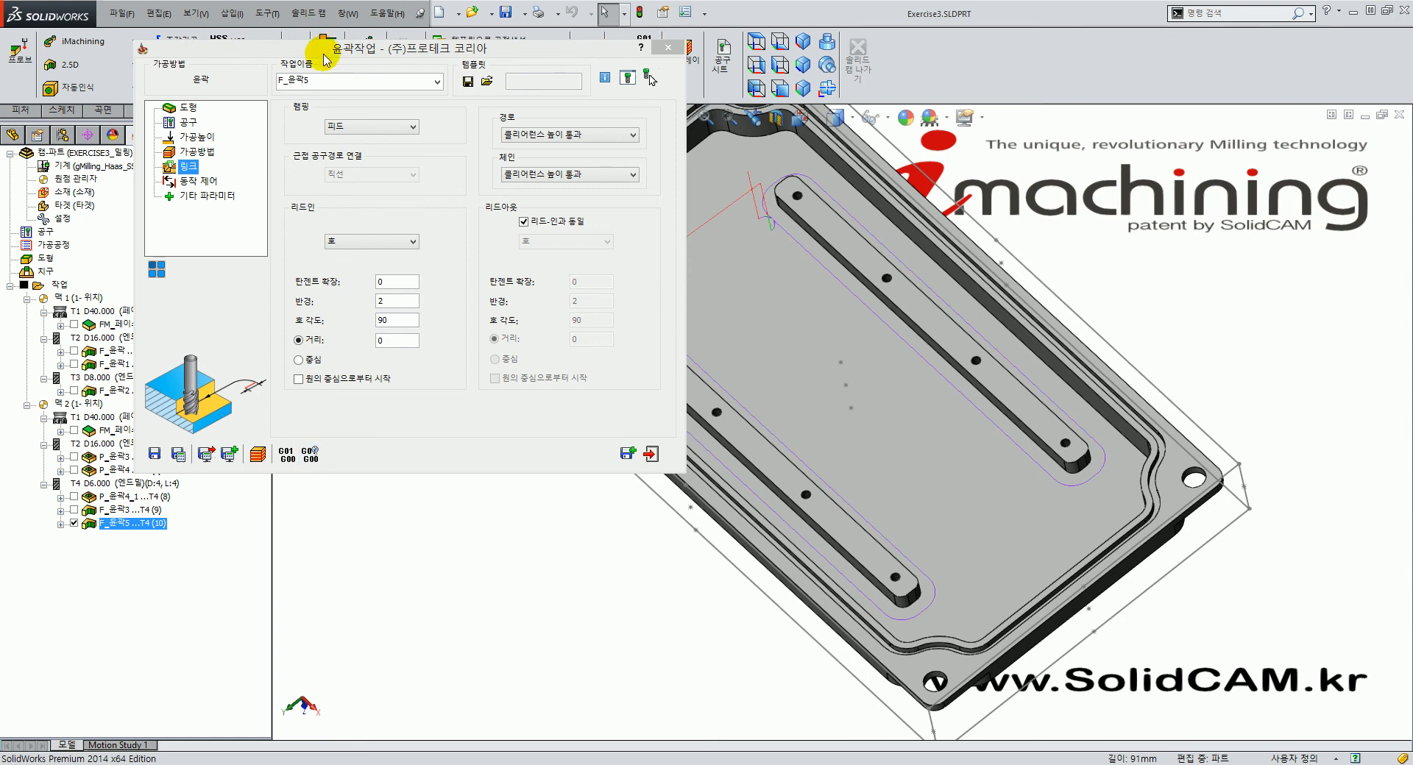
Roll up the dialog and orbit and zoom around both bars to inspect the F_윤곽5 toolpath.
double_click(324, 50)
mouse_move(756, 449)
middle_down()
mouse_move(756, 467)
mouse_move(746, 446)
middle_up()
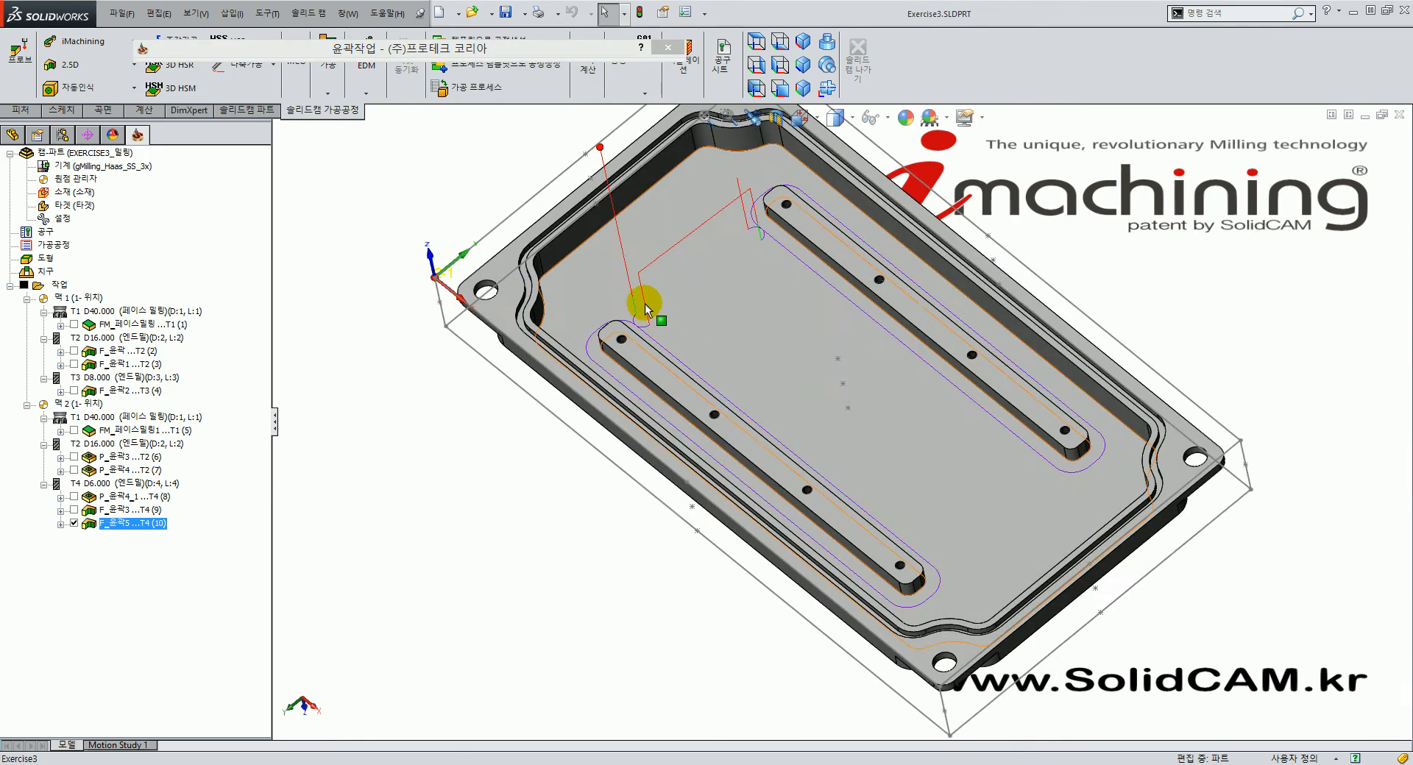
scroll(657, 316, down, 3)
scroll(668, 394, up, 4)
middle_drag(929, 495, 1012, 457)
scroll(859, 393, down, 2)
middle_drag(819, 388, 714, 440)
scroll(758, 359, down, 3)
scroll(758, 351, up, 3)
middle_drag(666, 331, 948, 482)
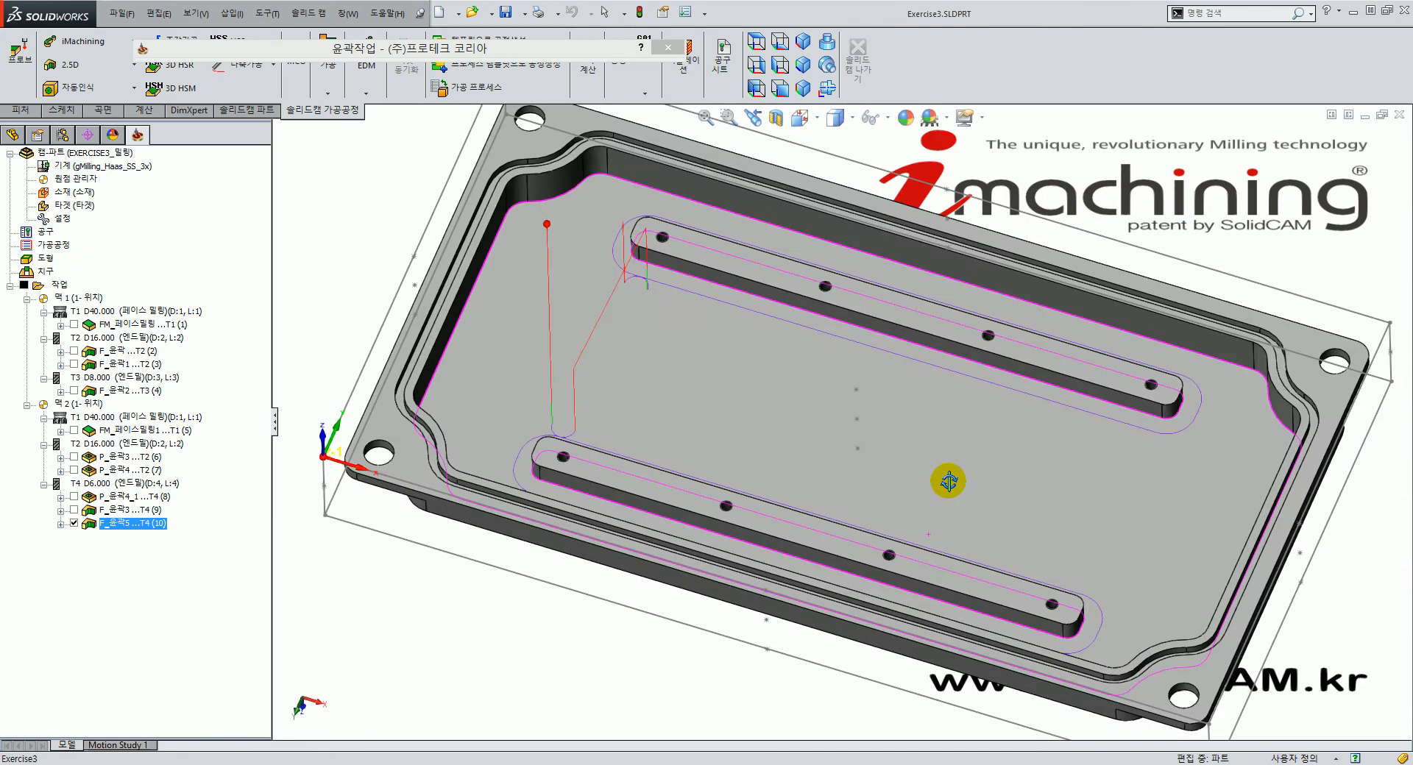
Exit the F_윤곽5 operation, hide its toolpath and return to the isometric view.
click(441, 52)
drag(511, 52, 510, 40)
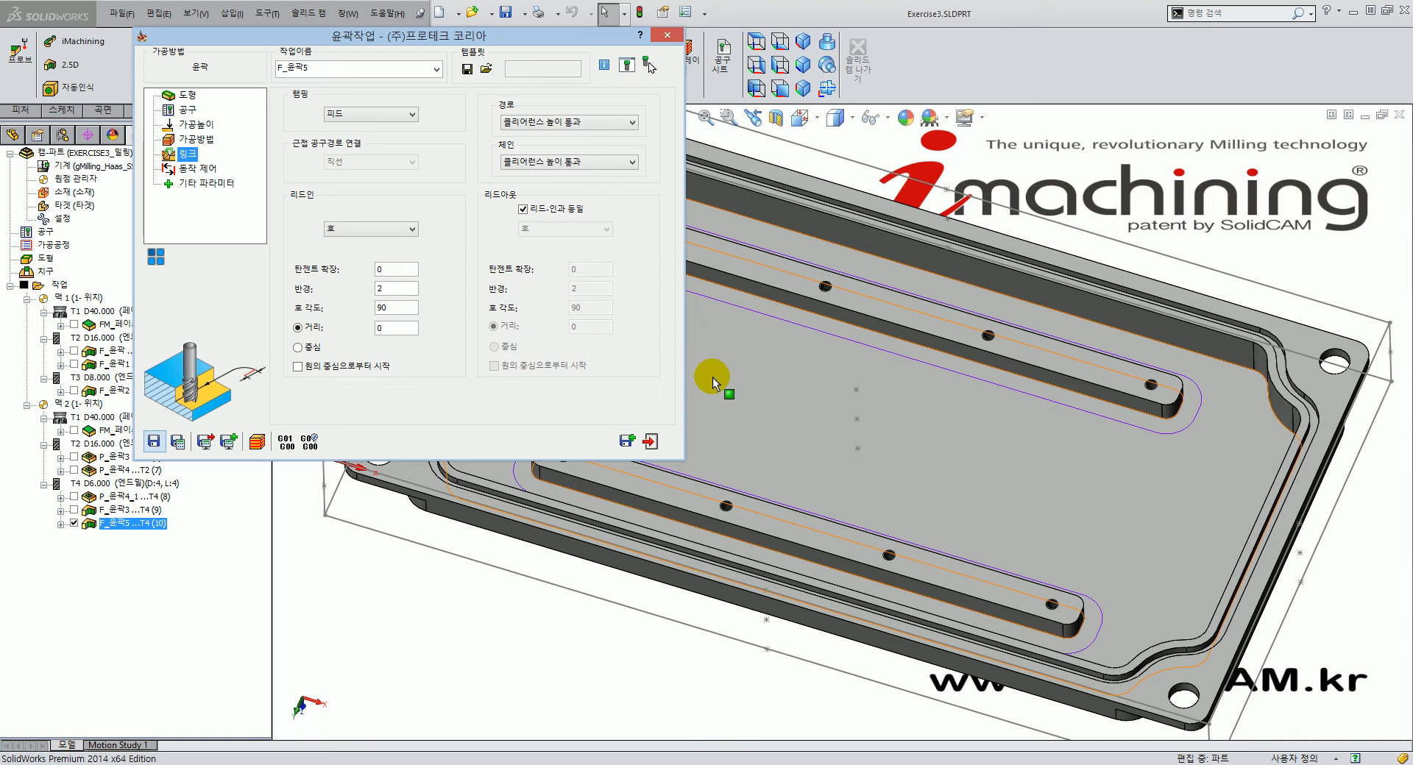
click(650, 440)
click(74, 524)
middle_drag(722, 491, 678, 459)
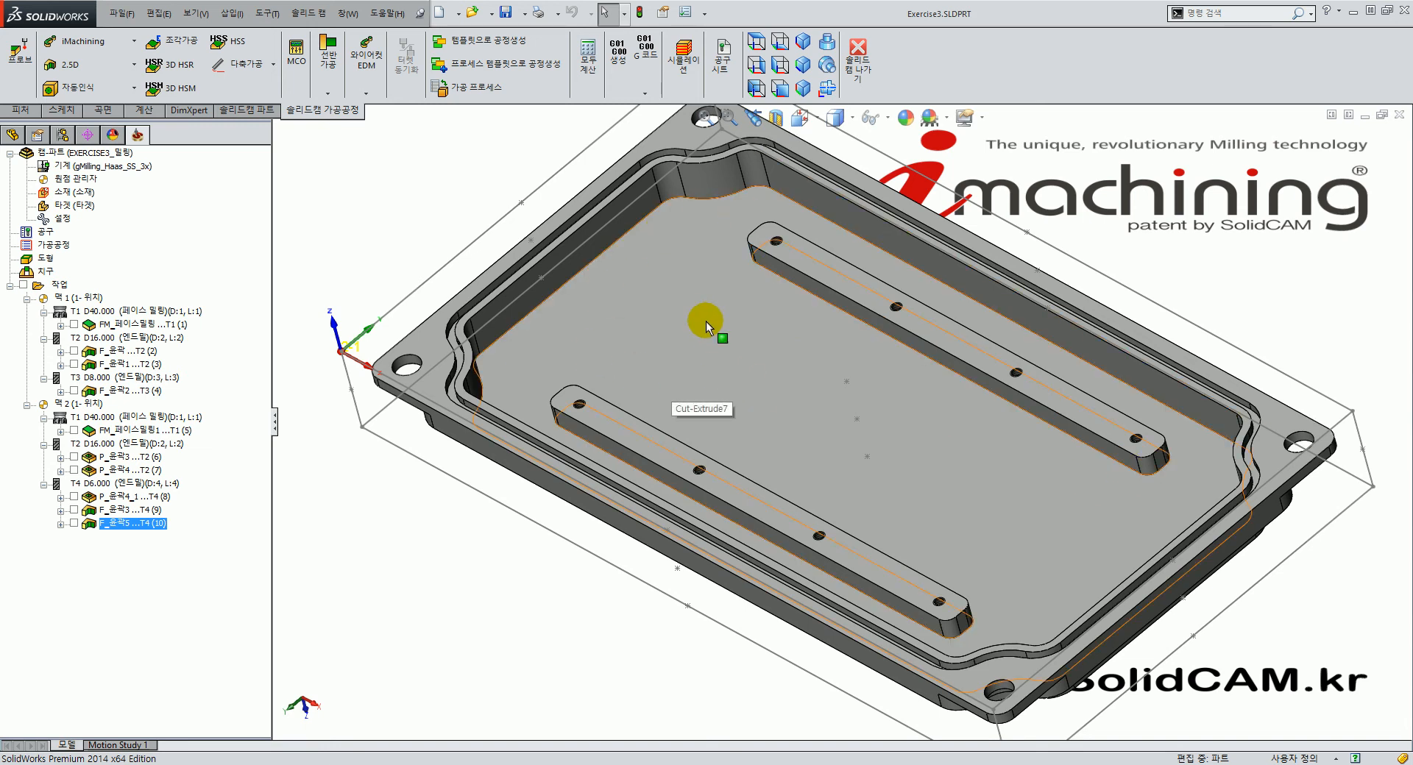
click(803, 42)
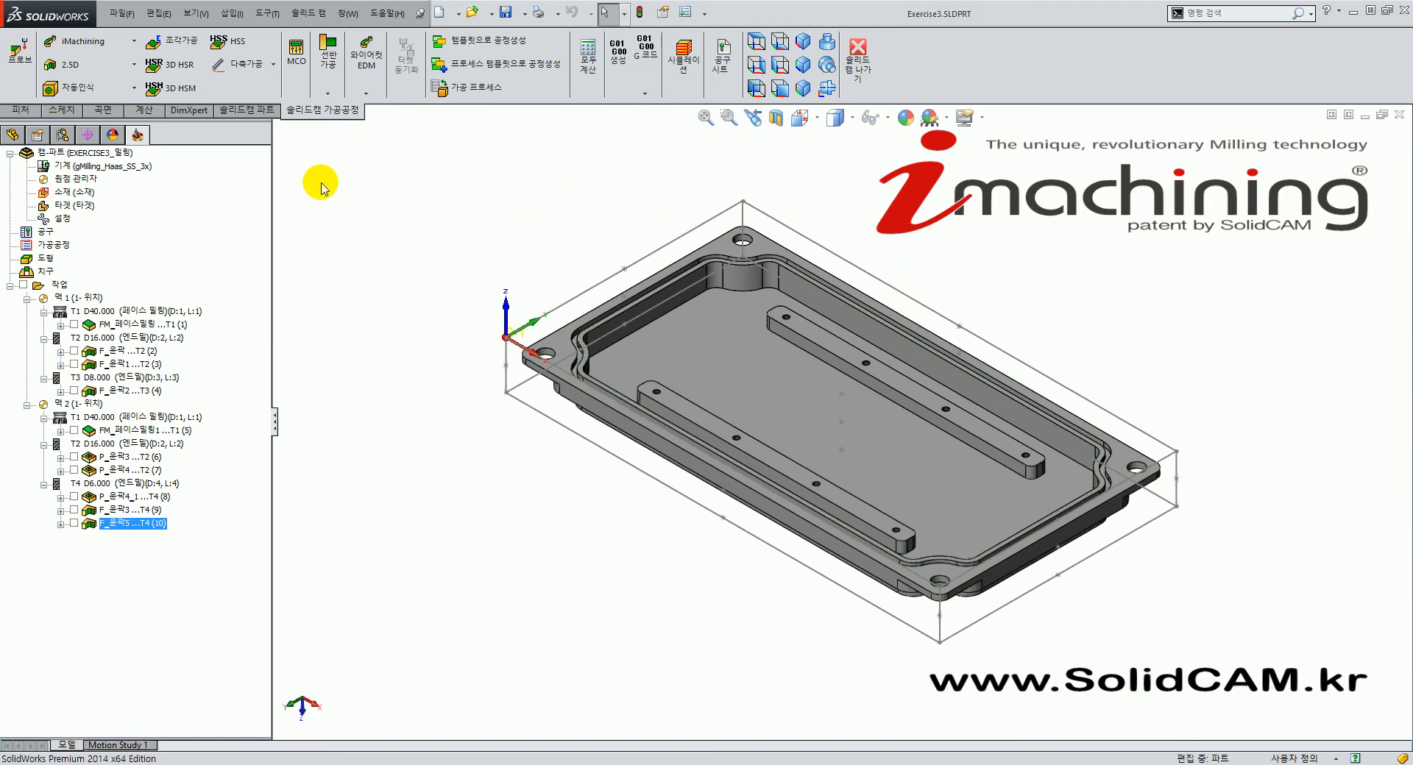
Start a new 2.5D 페이스 face milling operation with new face-type geometry.
click(79, 65)
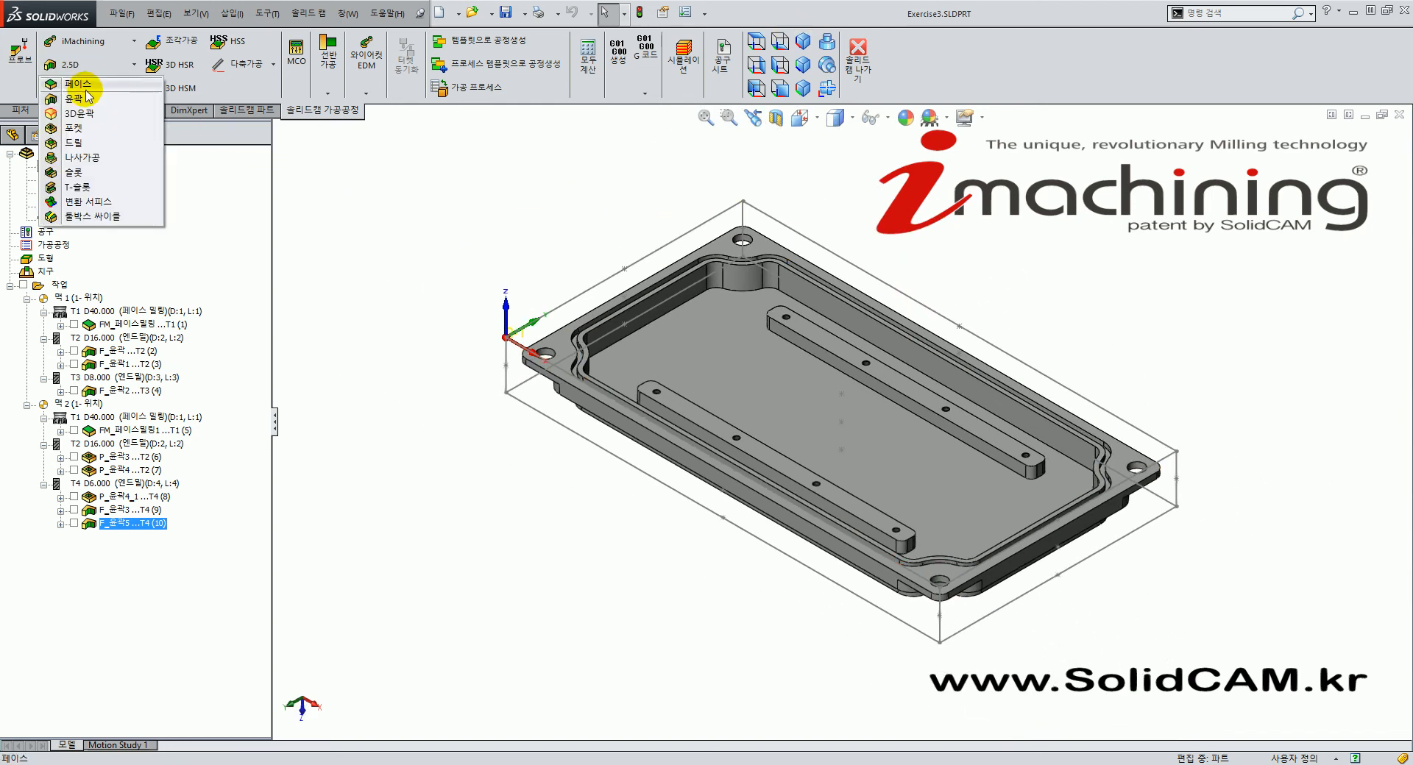
click(77, 85)
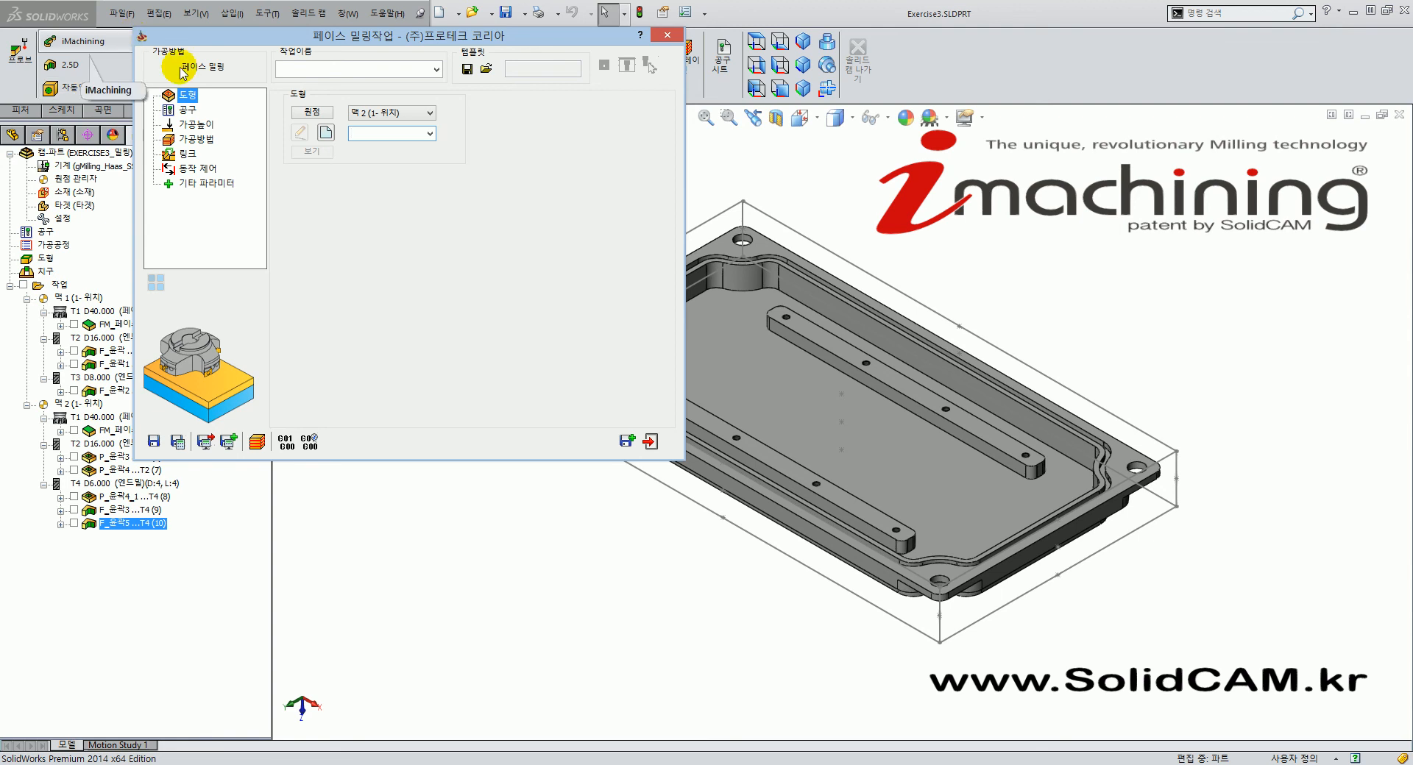
click(324, 127)
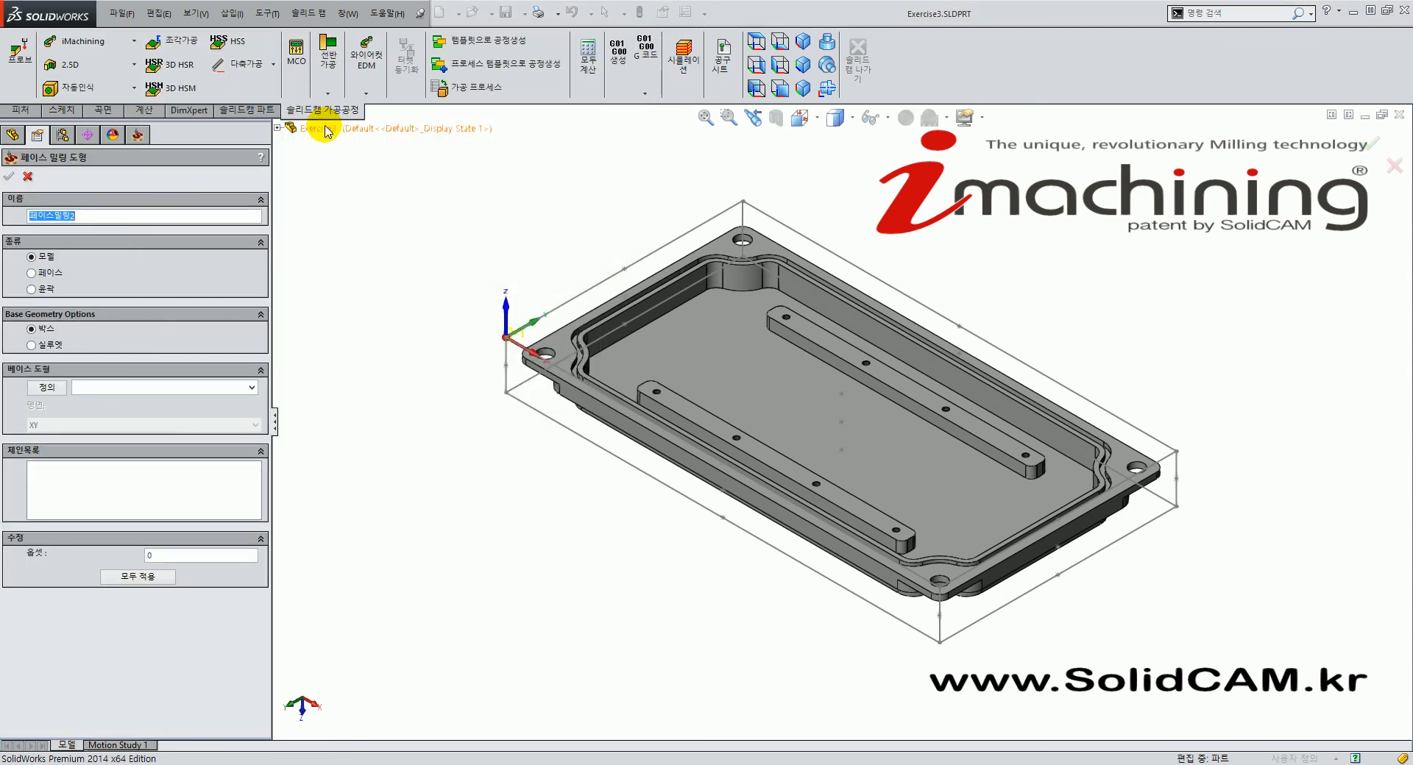
click(33, 273)
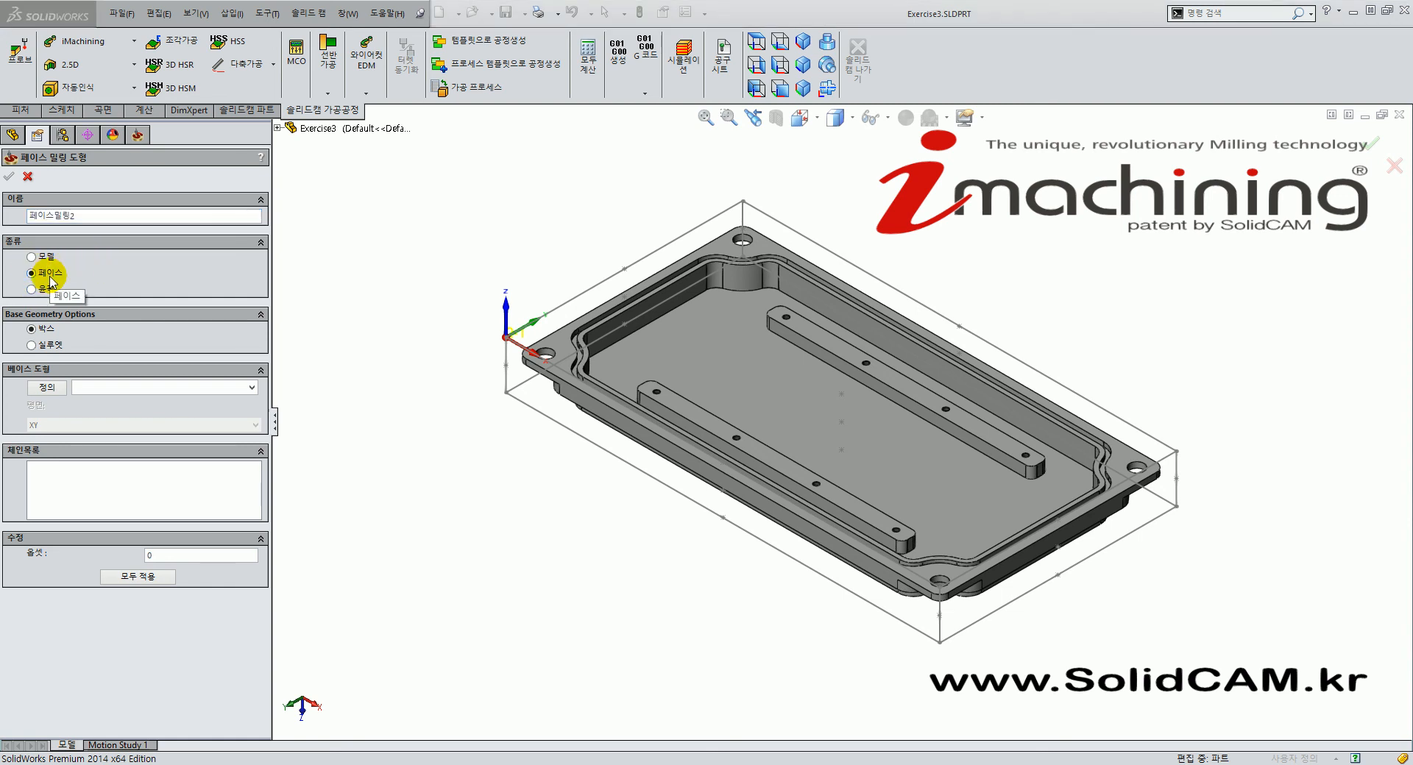
Pick the top faces of the lower and upper bars as Face 1 and Face 2.
click(44, 390)
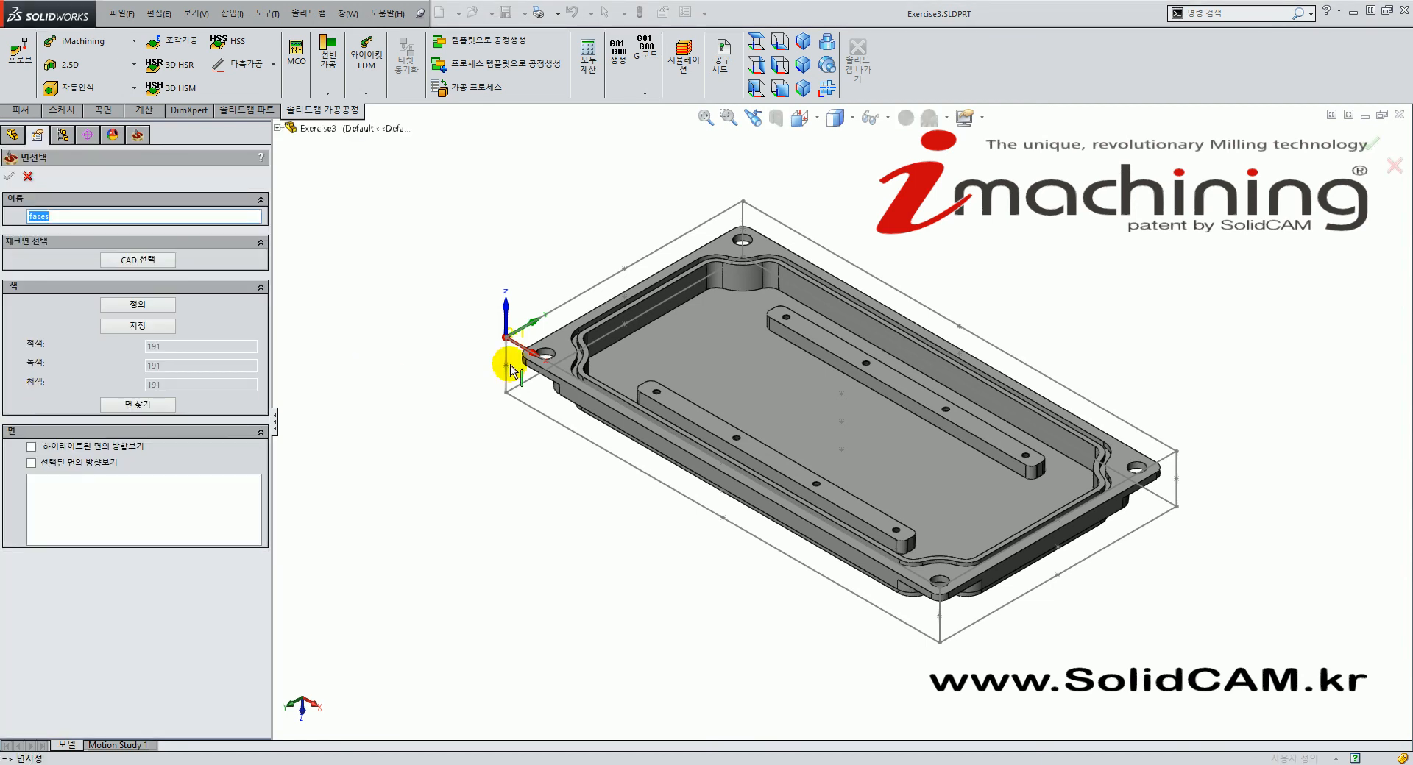
click(707, 425)
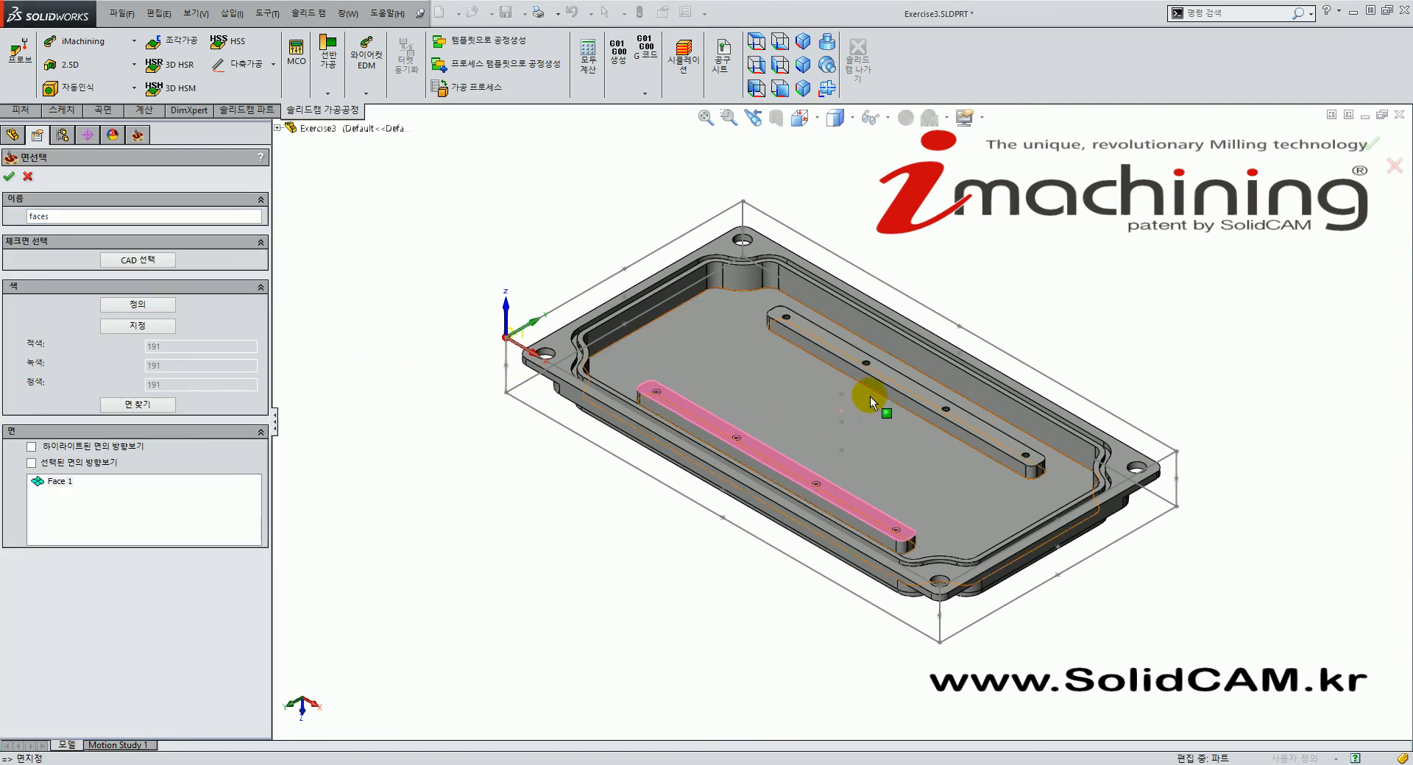
click(845, 354)
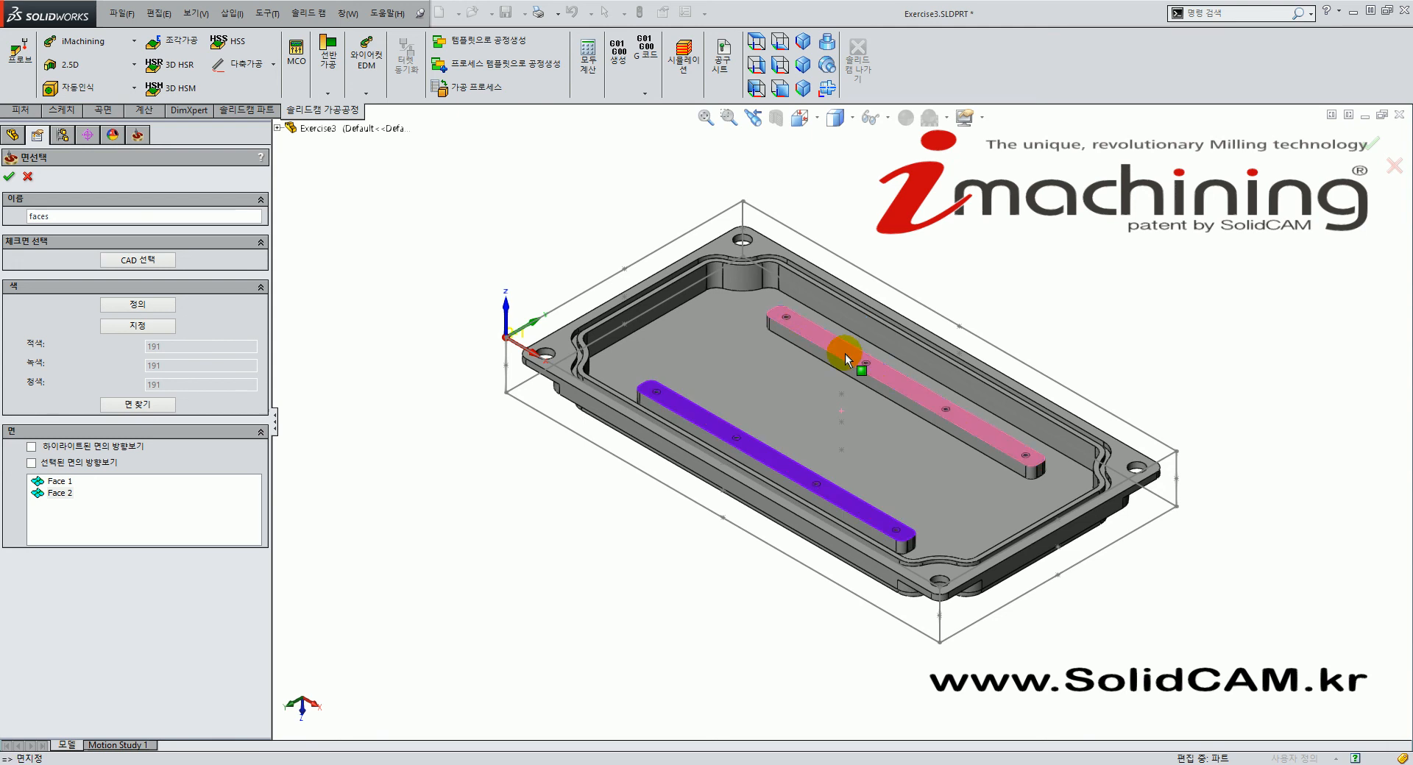
middle_drag(766, 432, 865, 435)
scroll(864, 434, down, 3)
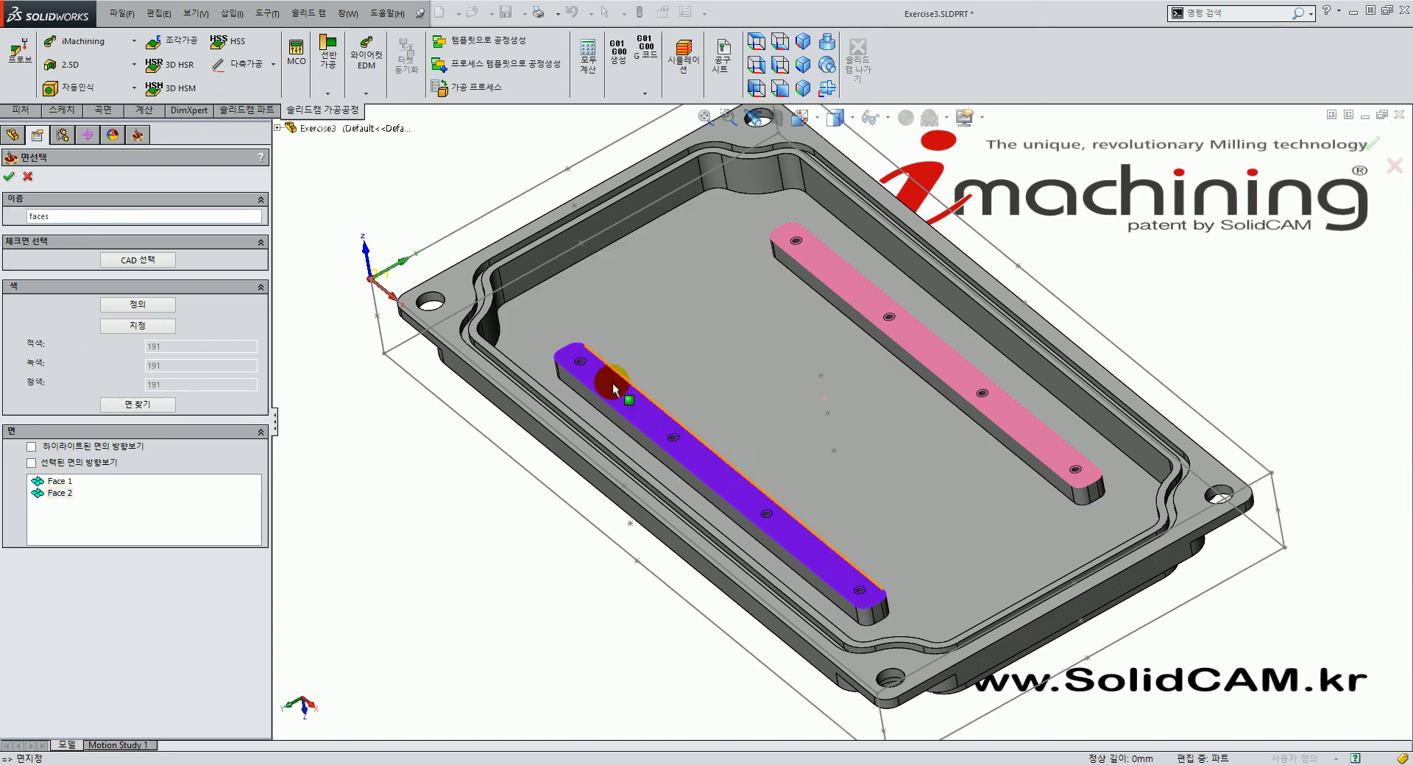
Confirm the two bar-top faces and orbit the part to check the resulting outline.
click(9, 177)
middle_drag(593, 451, 794, 545)
middle_drag(751, 555, 728, 495)
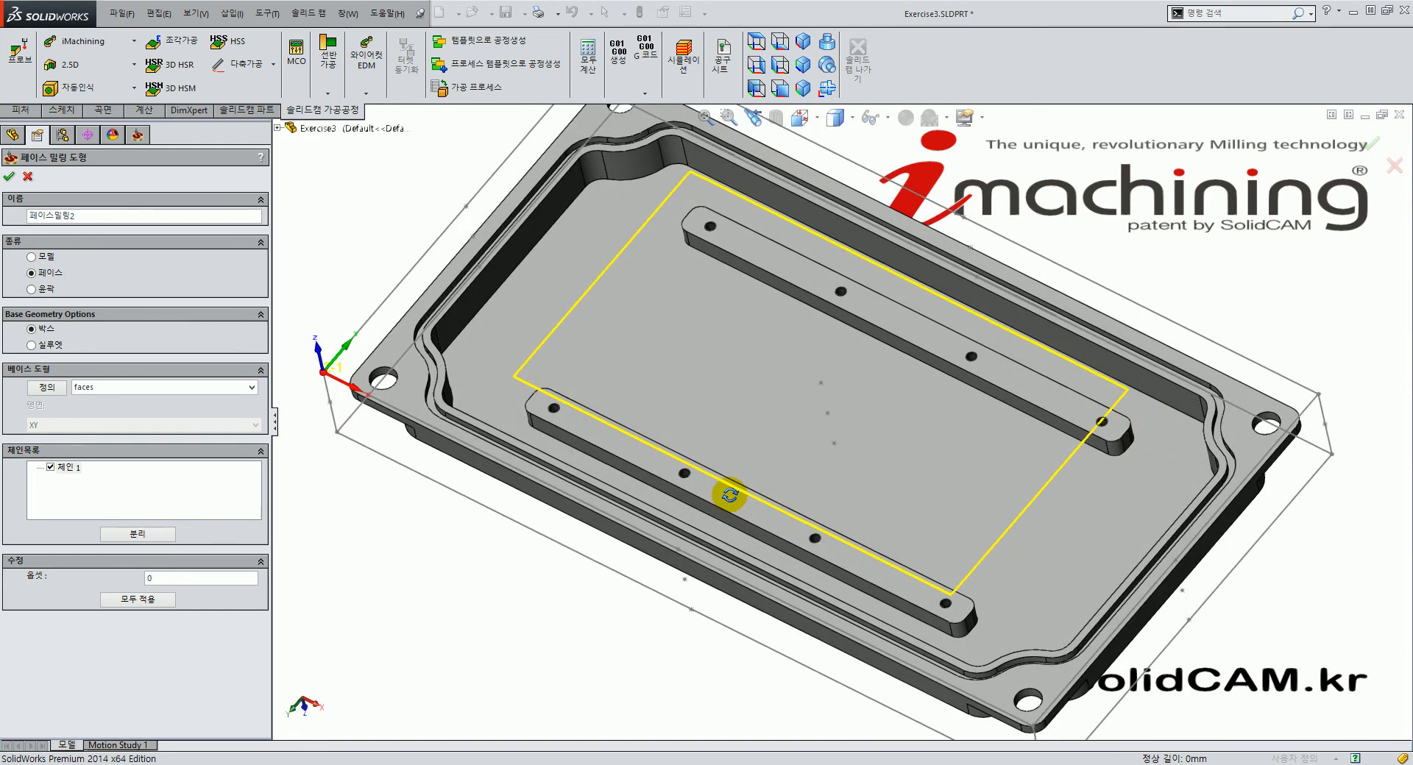
scroll(826, 412, up, 2)
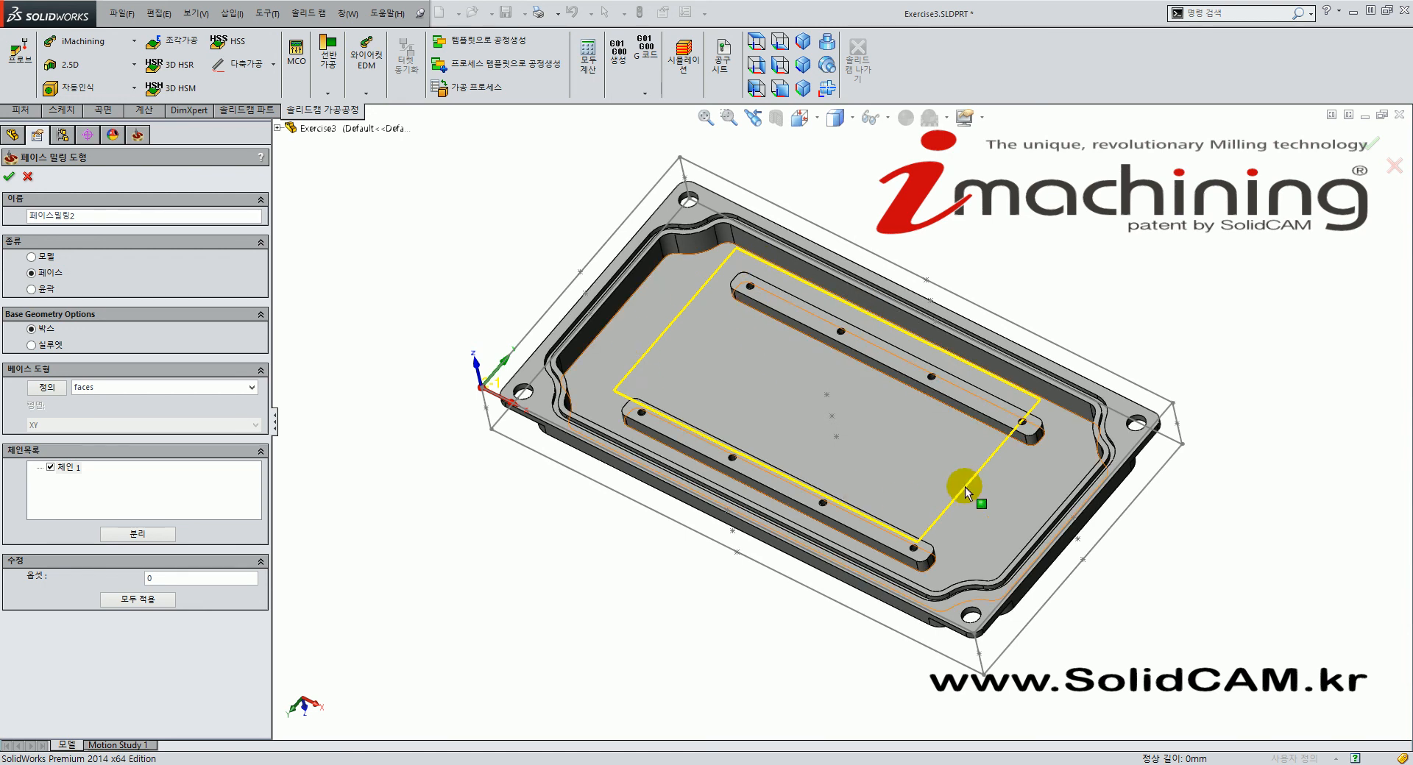
middle_drag(836, 340, 660, 366)
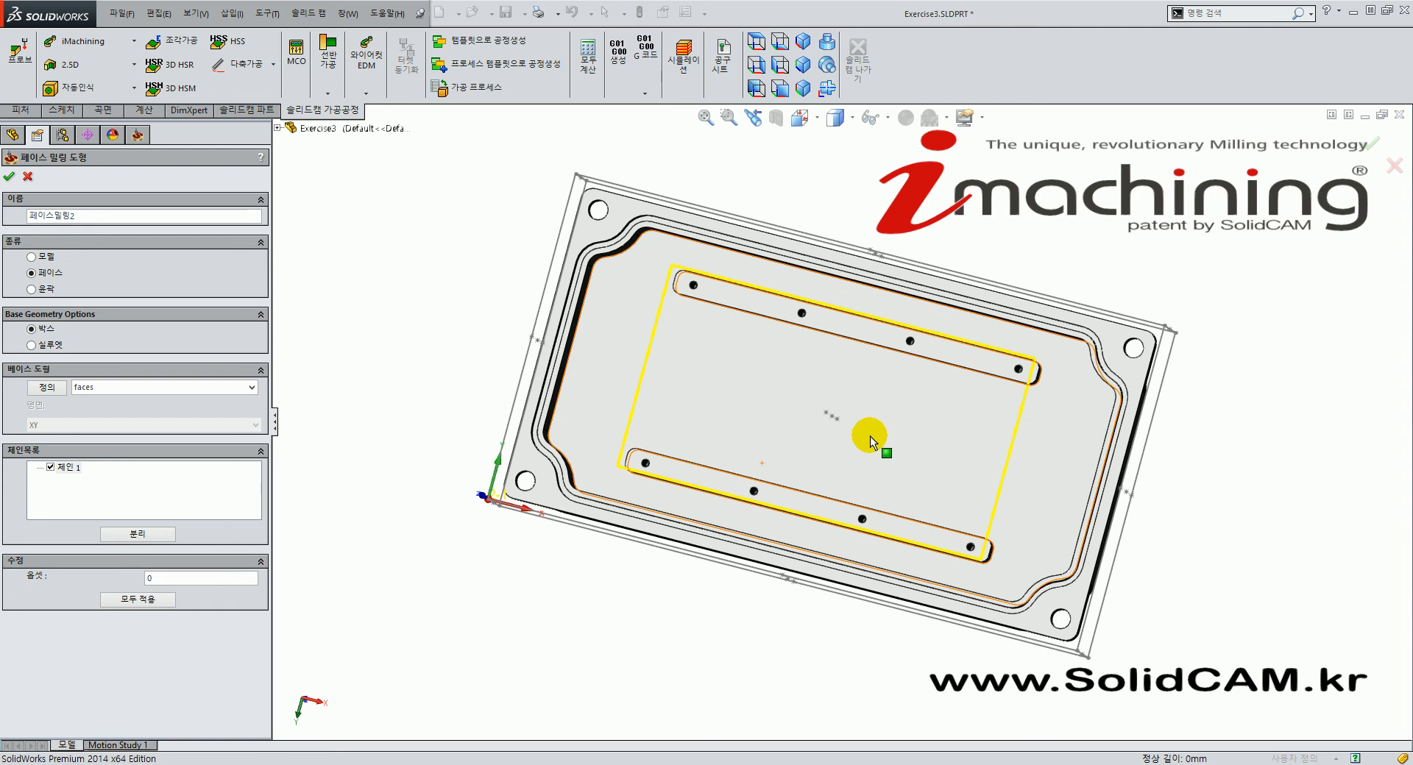
middle_drag(763, 473, 663, 290)
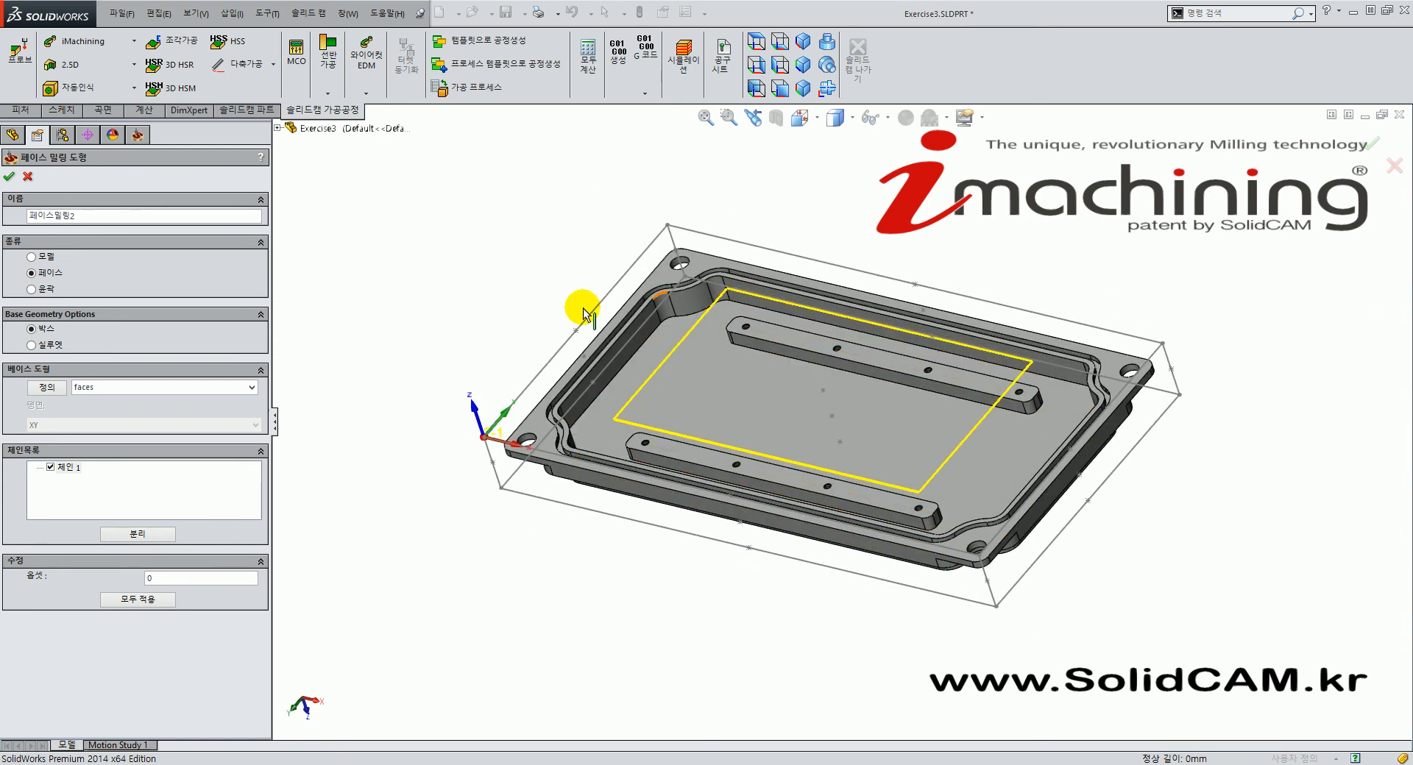
Split the outline with 분리 into 체인 1 and 체인 2, one per bar, and compare them.
click(150, 540)
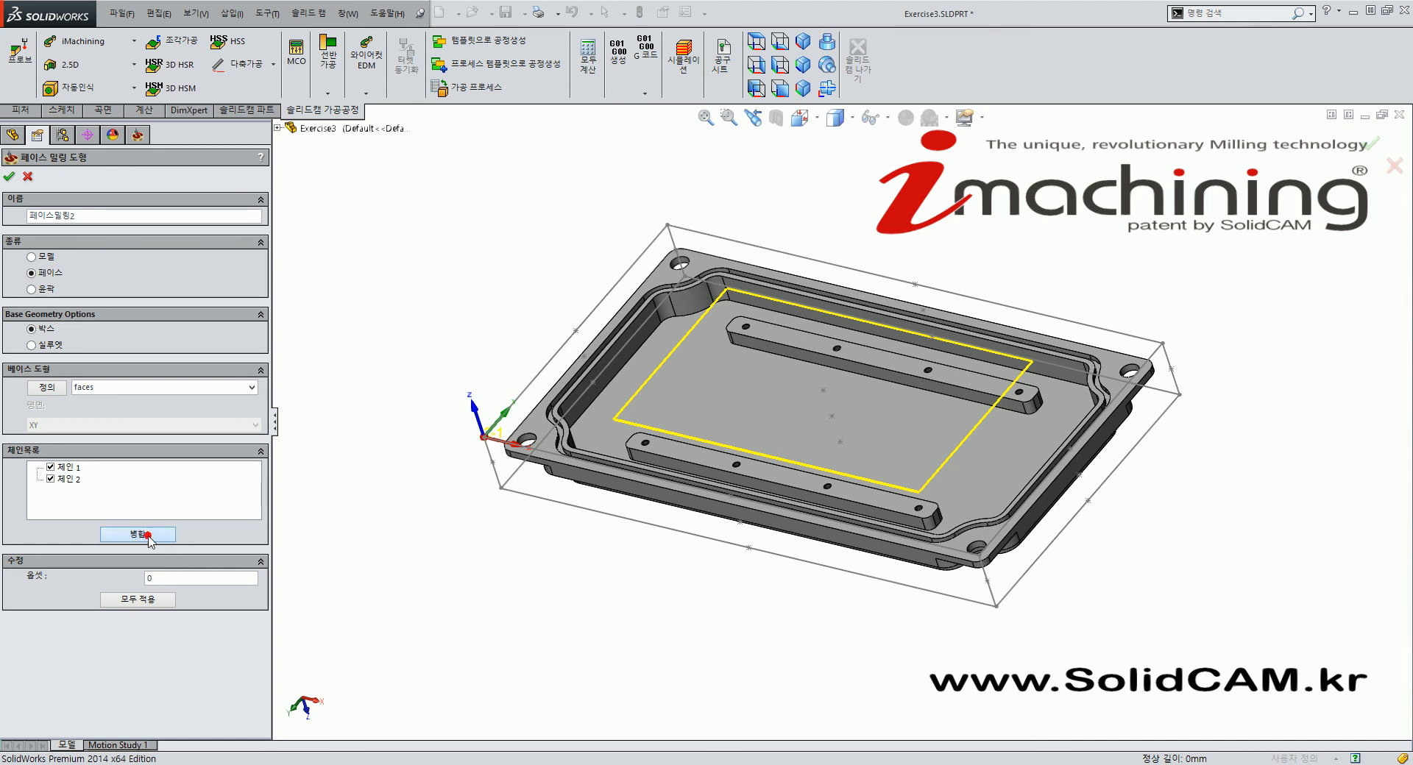
click(473, 497)
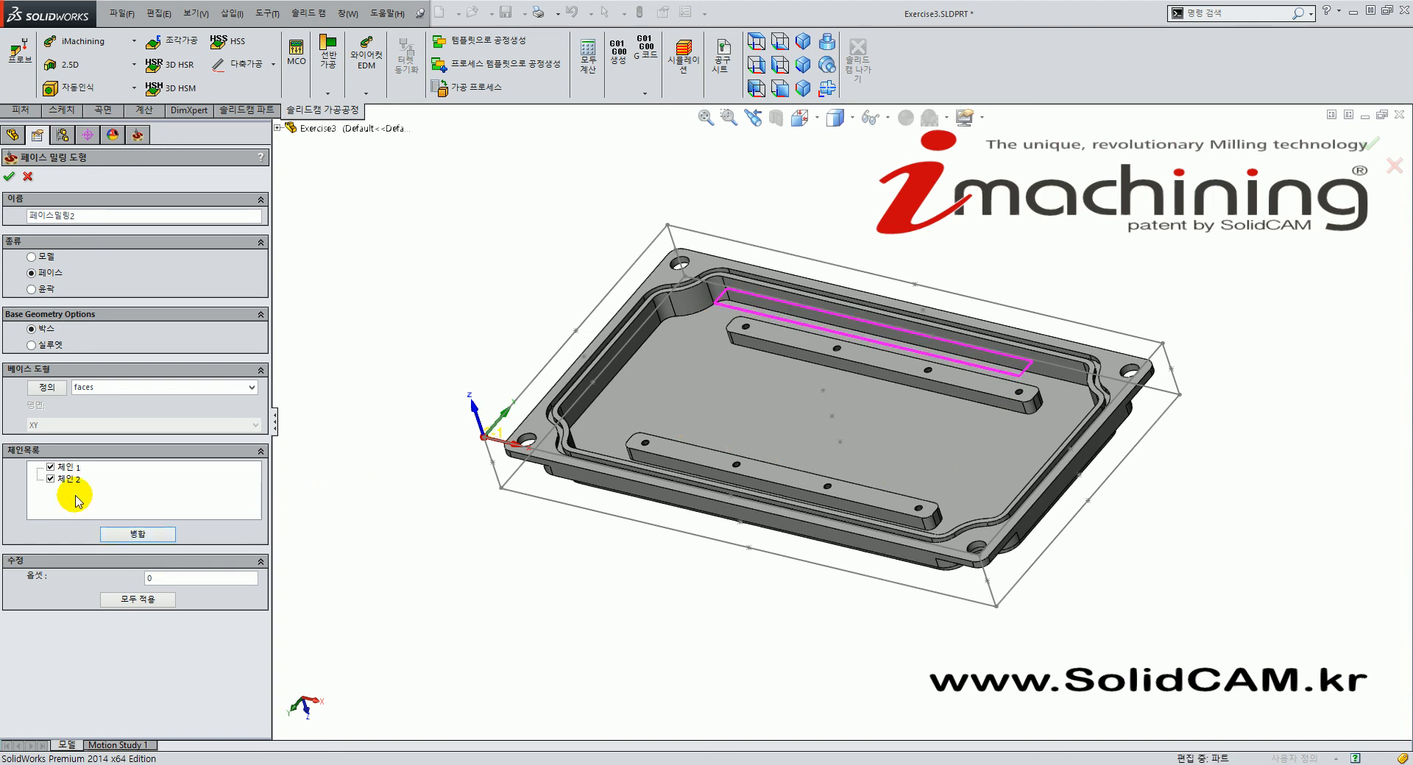
click(70, 480)
click(66, 468)
click(70, 479)
click(72, 469)
click(67, 468)
click(70, 479)
click(66, 469)
middle_drag(711, 414, 778, 574)
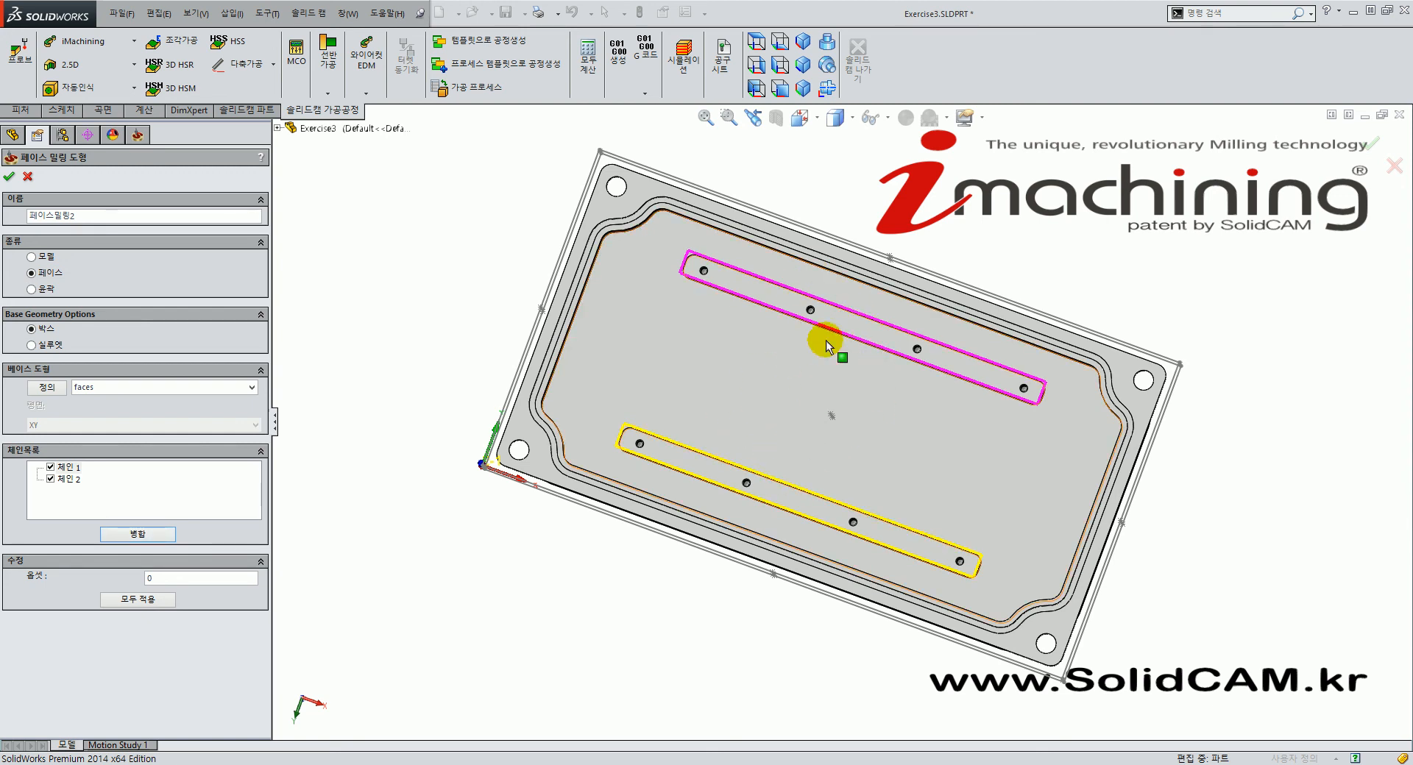
middle_drag(700, 510, 702, 344)
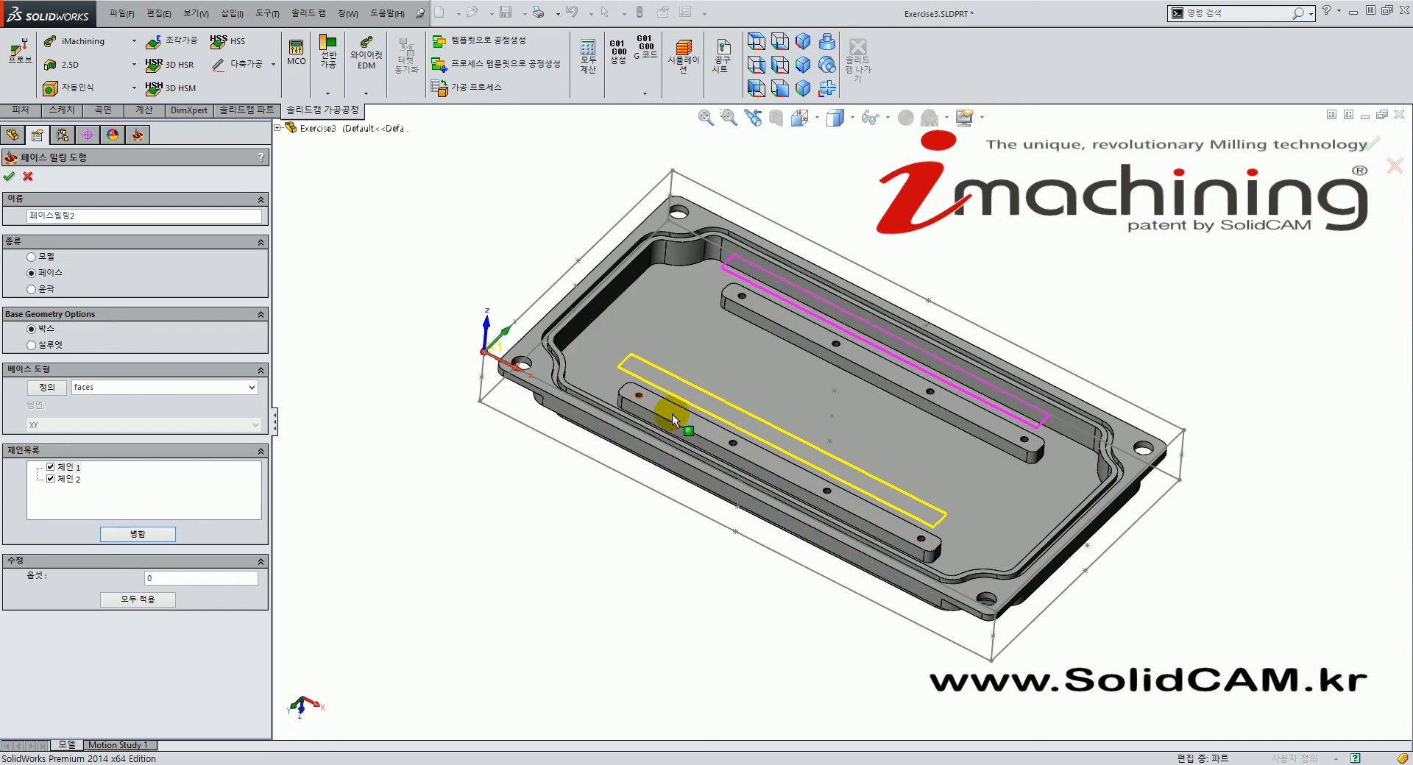
Confirm the two-chain geometry and assign tool 3, the 8 mm end mill.
click(10, 178)
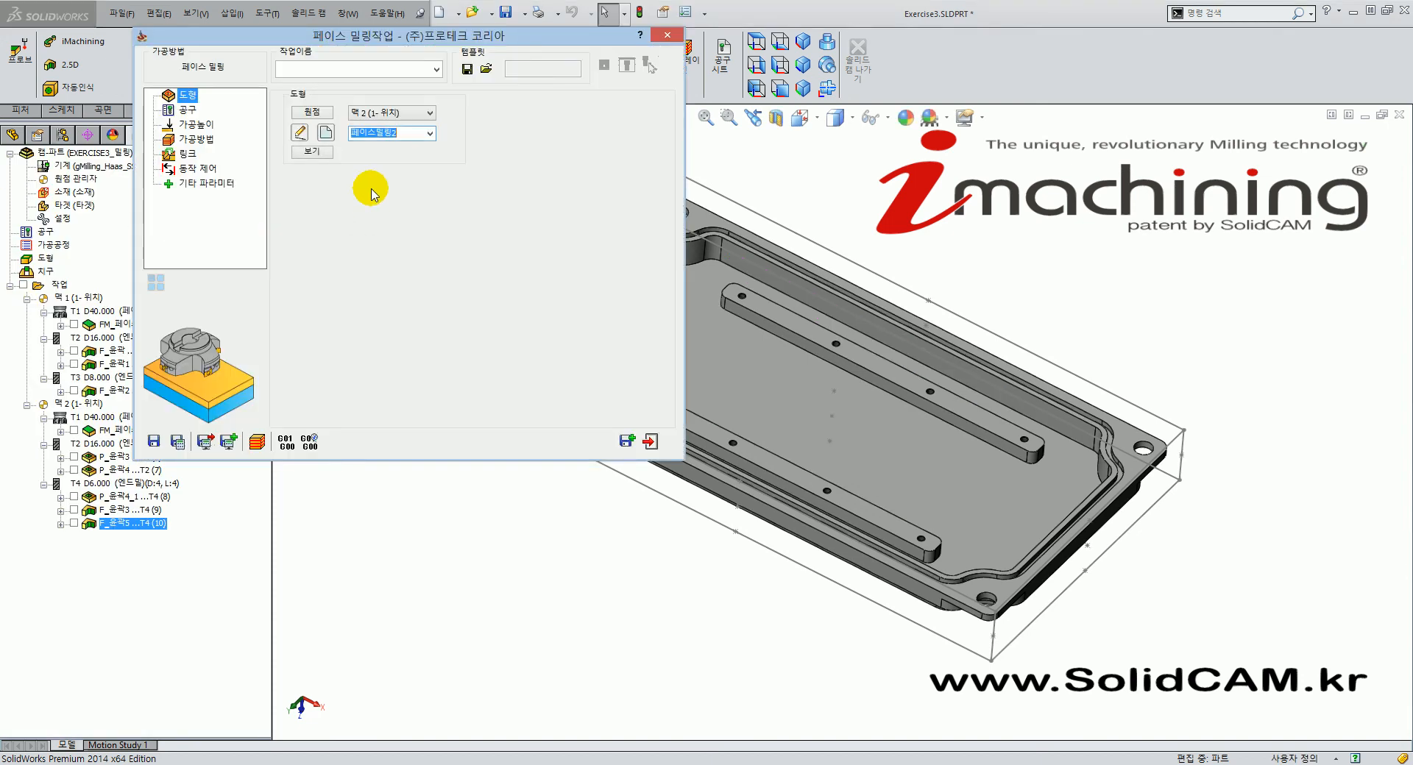
click(188, 111)
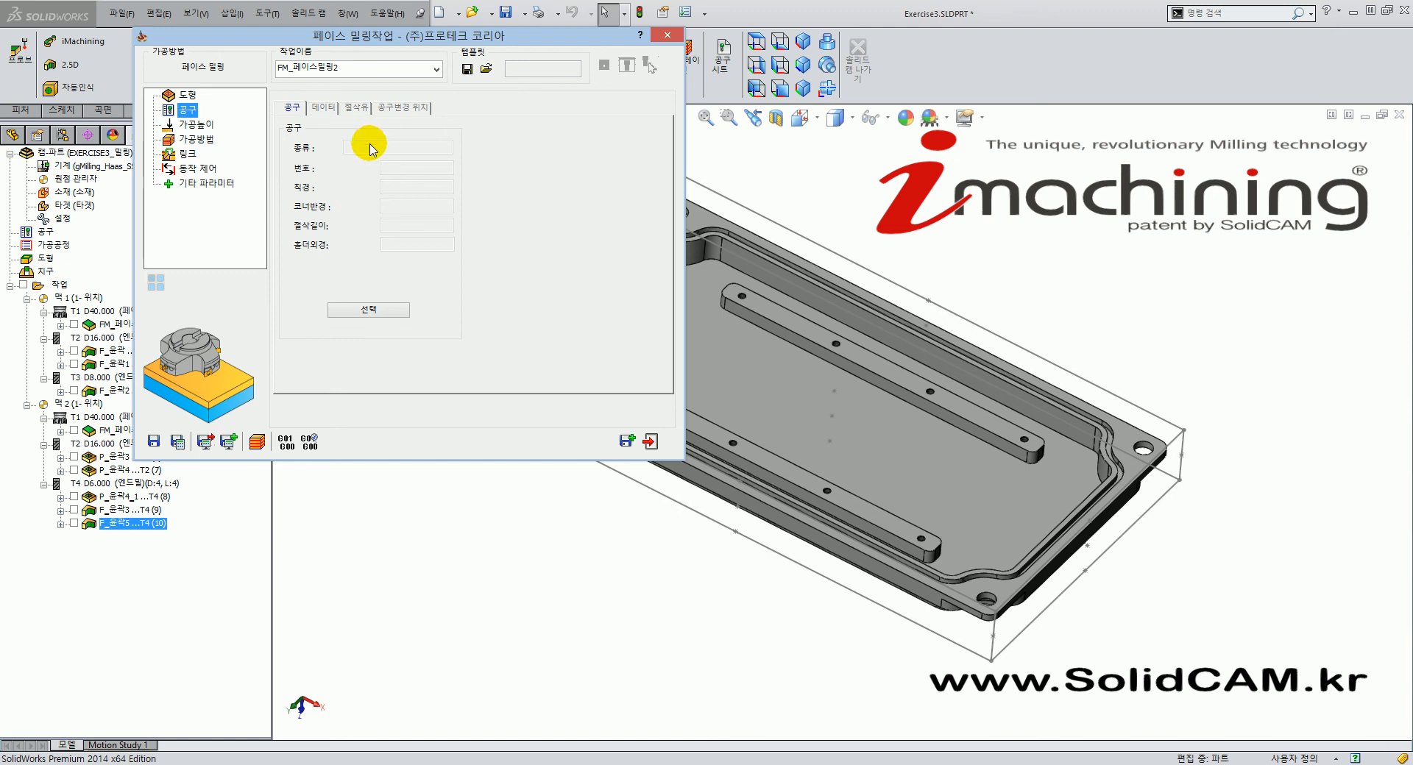
click(369, 311)
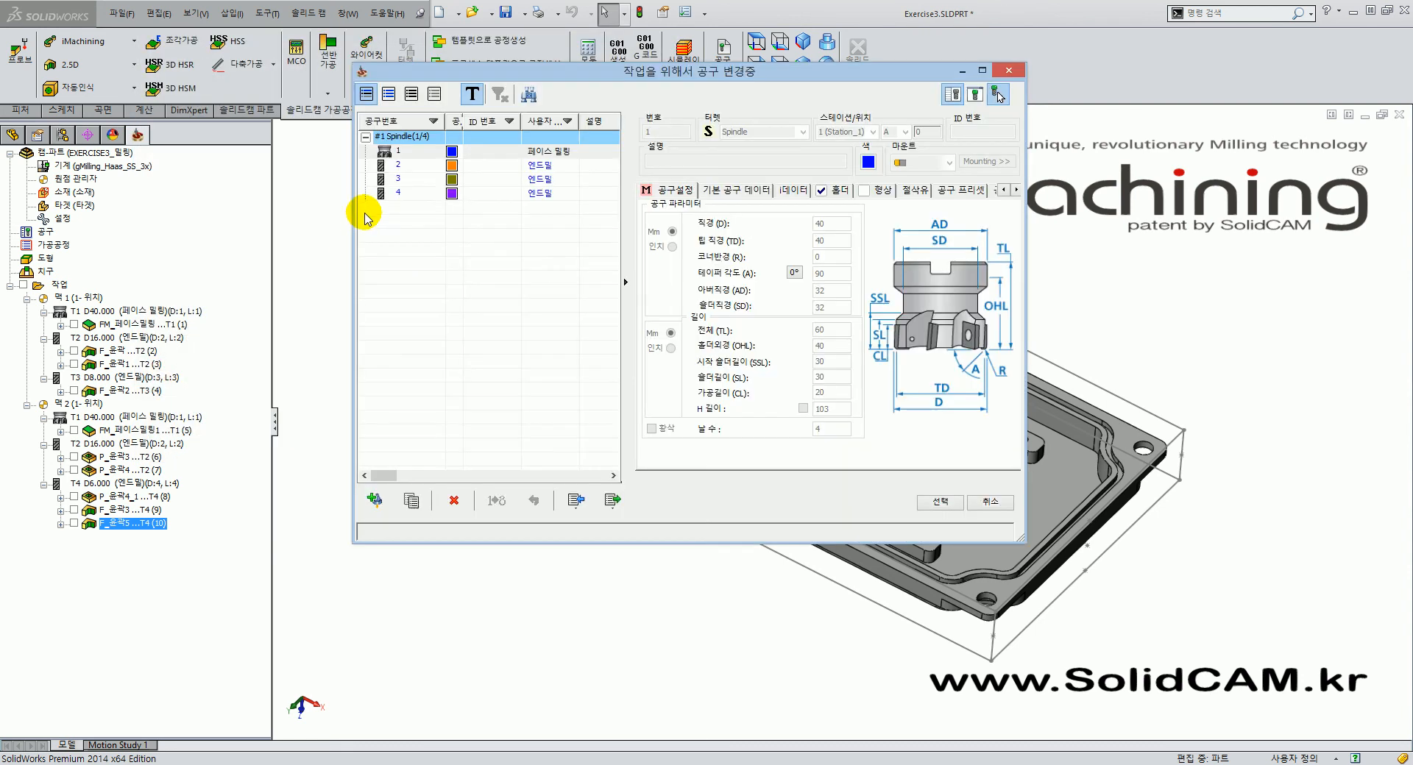
click(445, 181)
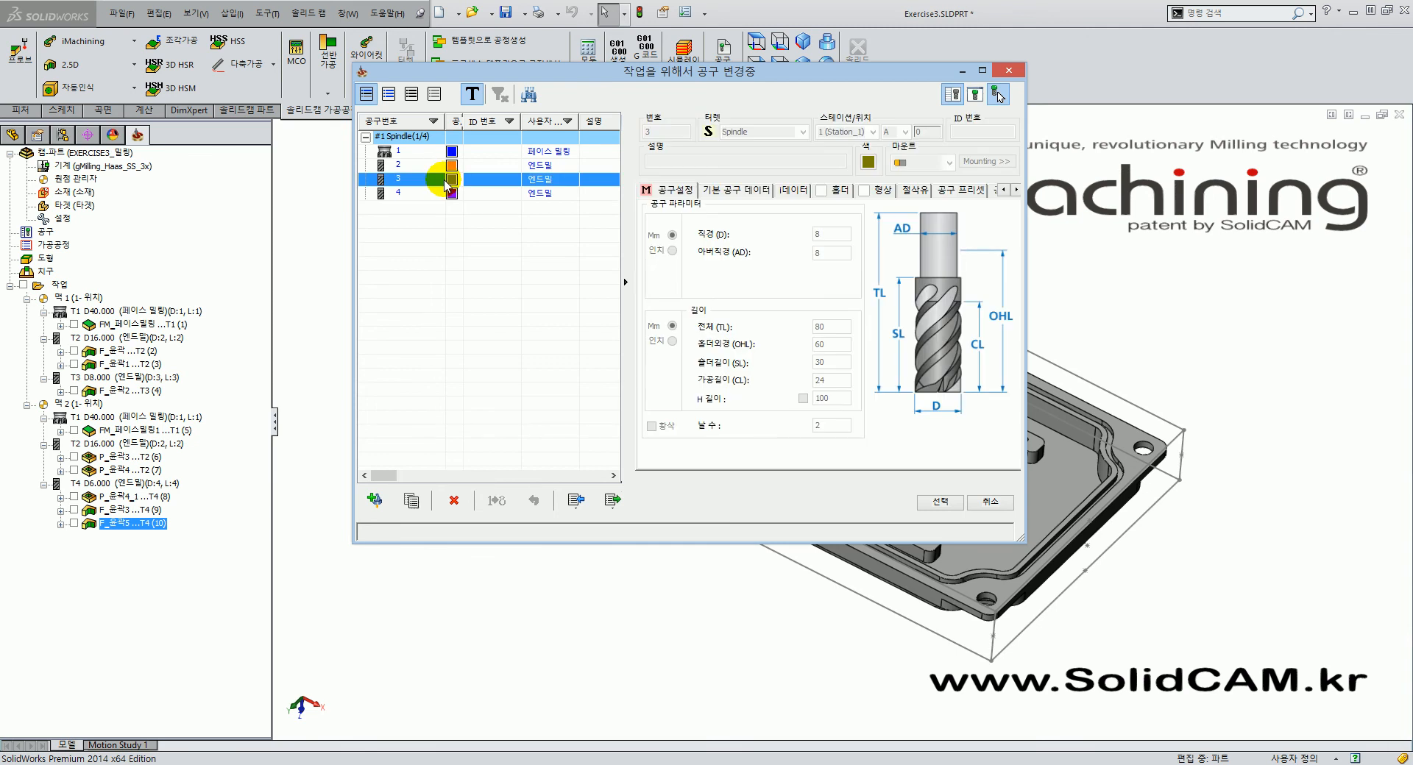
click(942, 501)
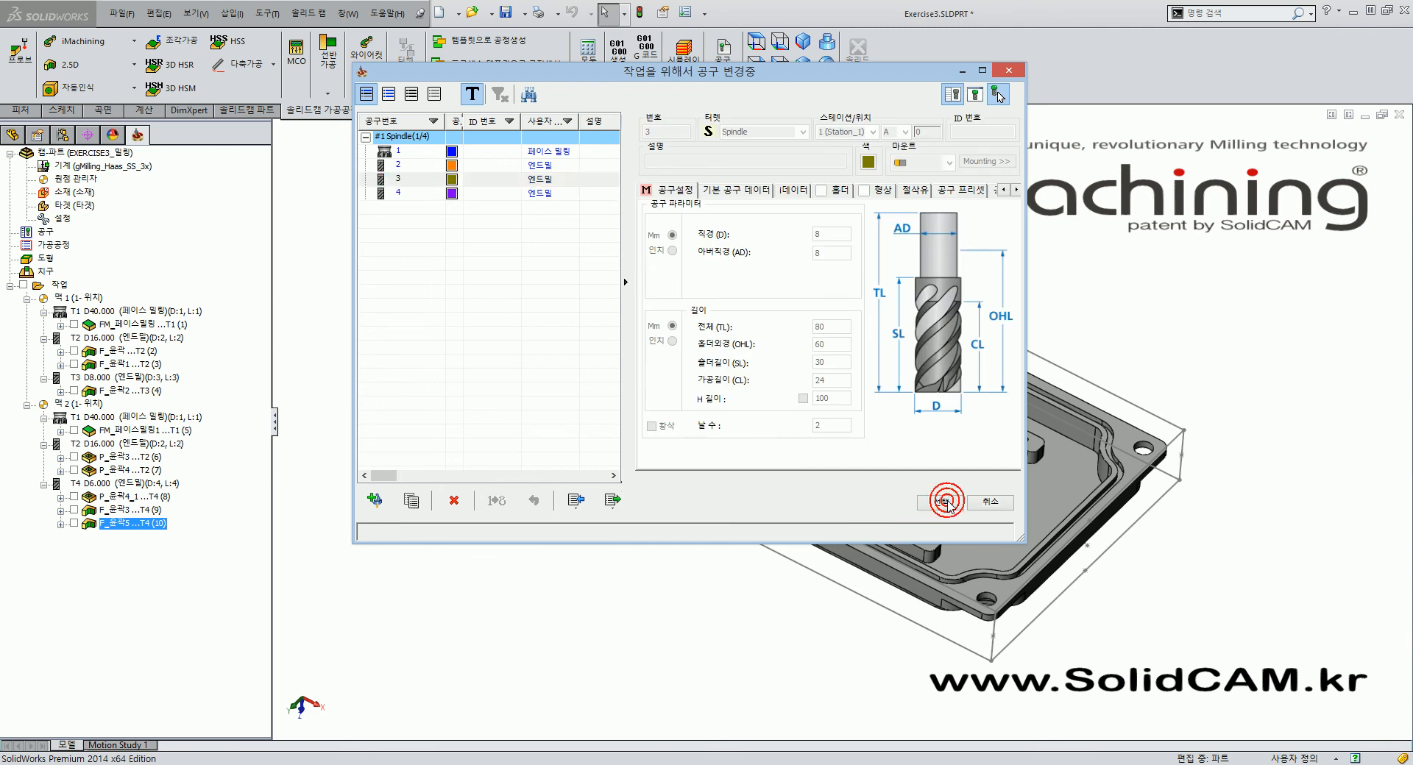
click(196, 124)
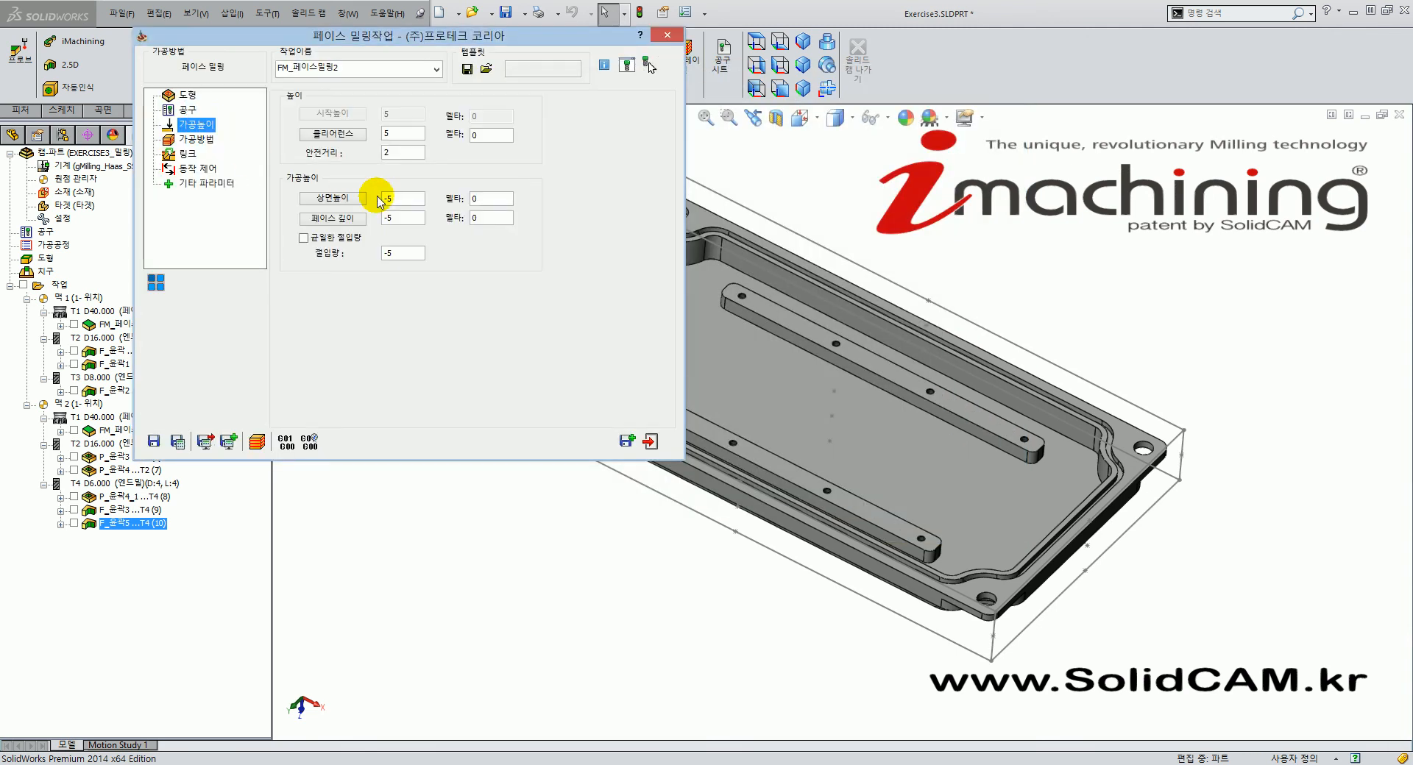
Take the upper level and face depth from the bar top face, and set step down to 0.
click(411, 199)
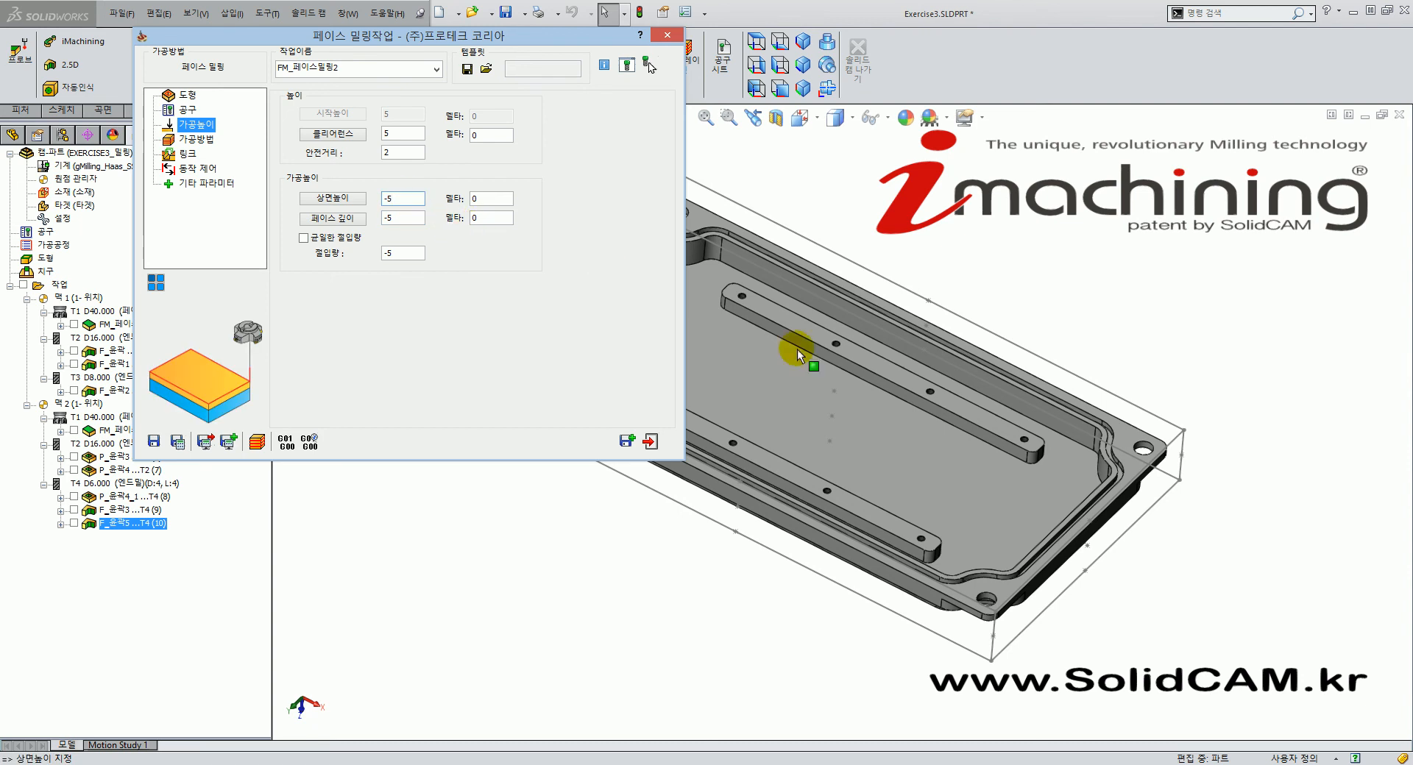
click(768, 471)
click(404, 219)
click(405, 221)
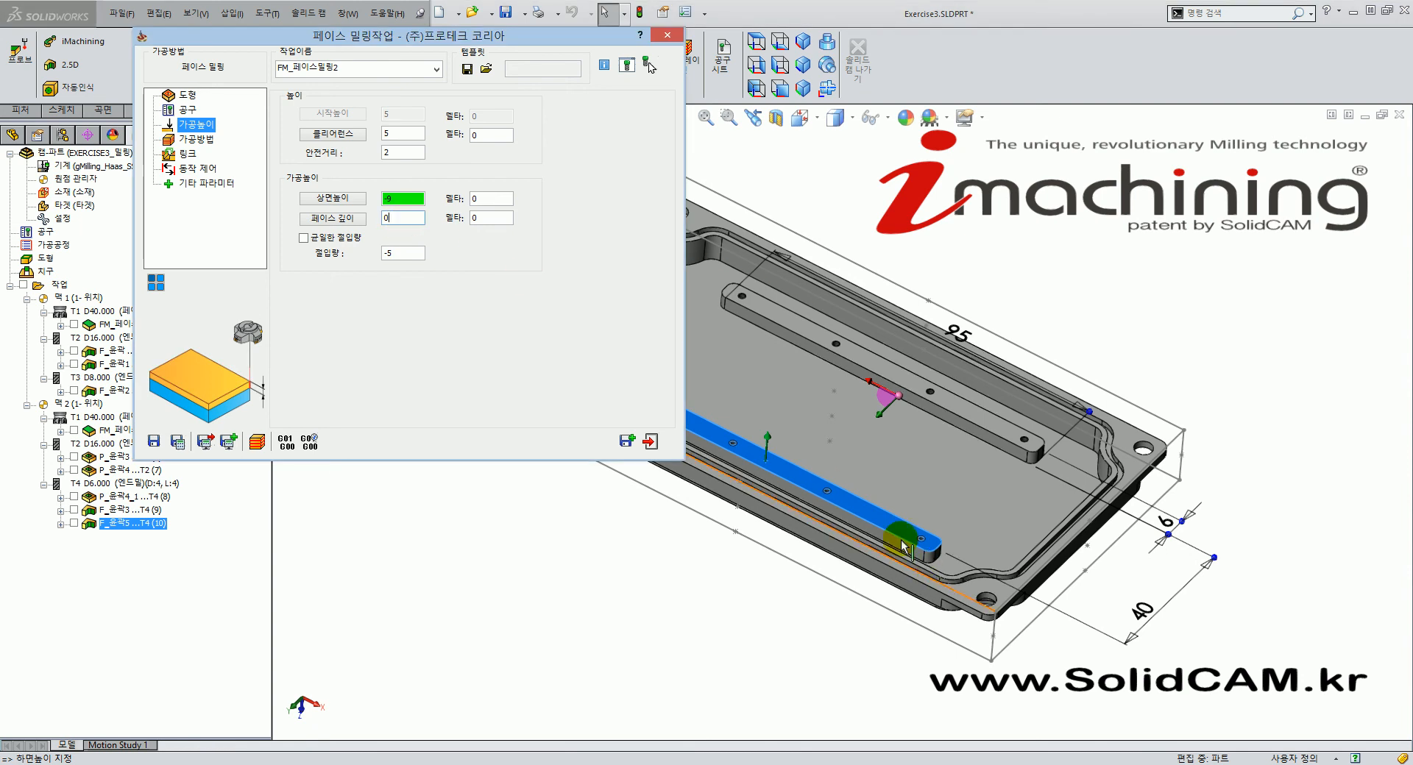
click(891, 363)
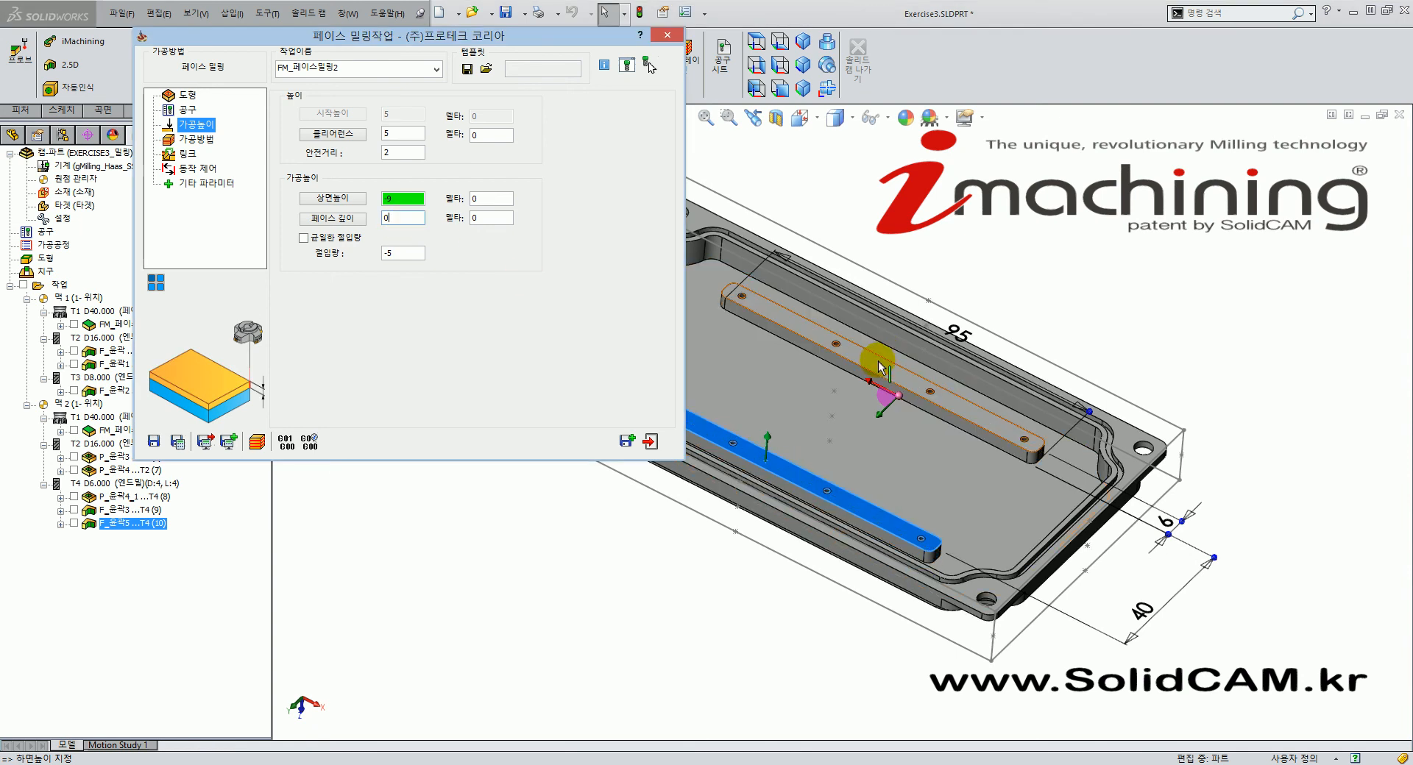
click(417, 215)
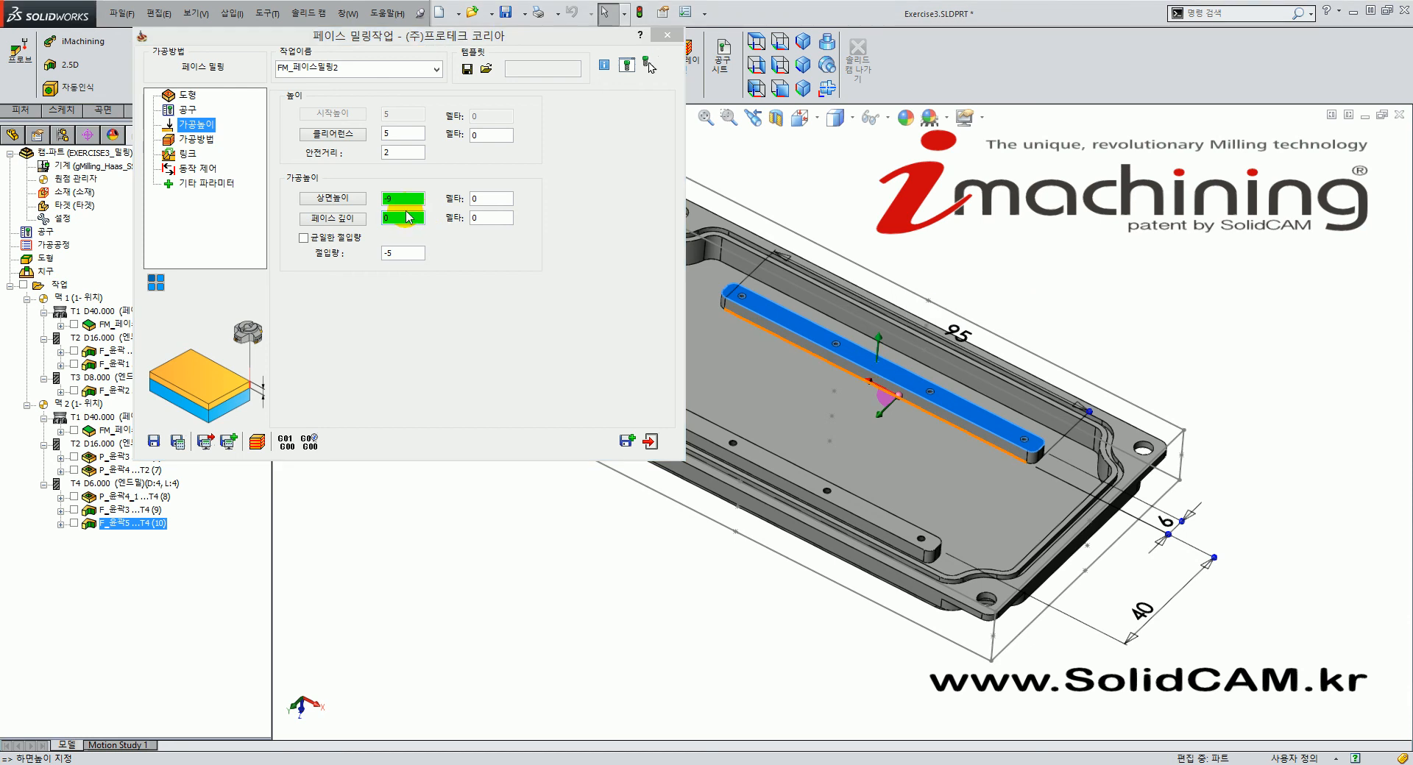
click(410, 253)
double_click(410, 258)
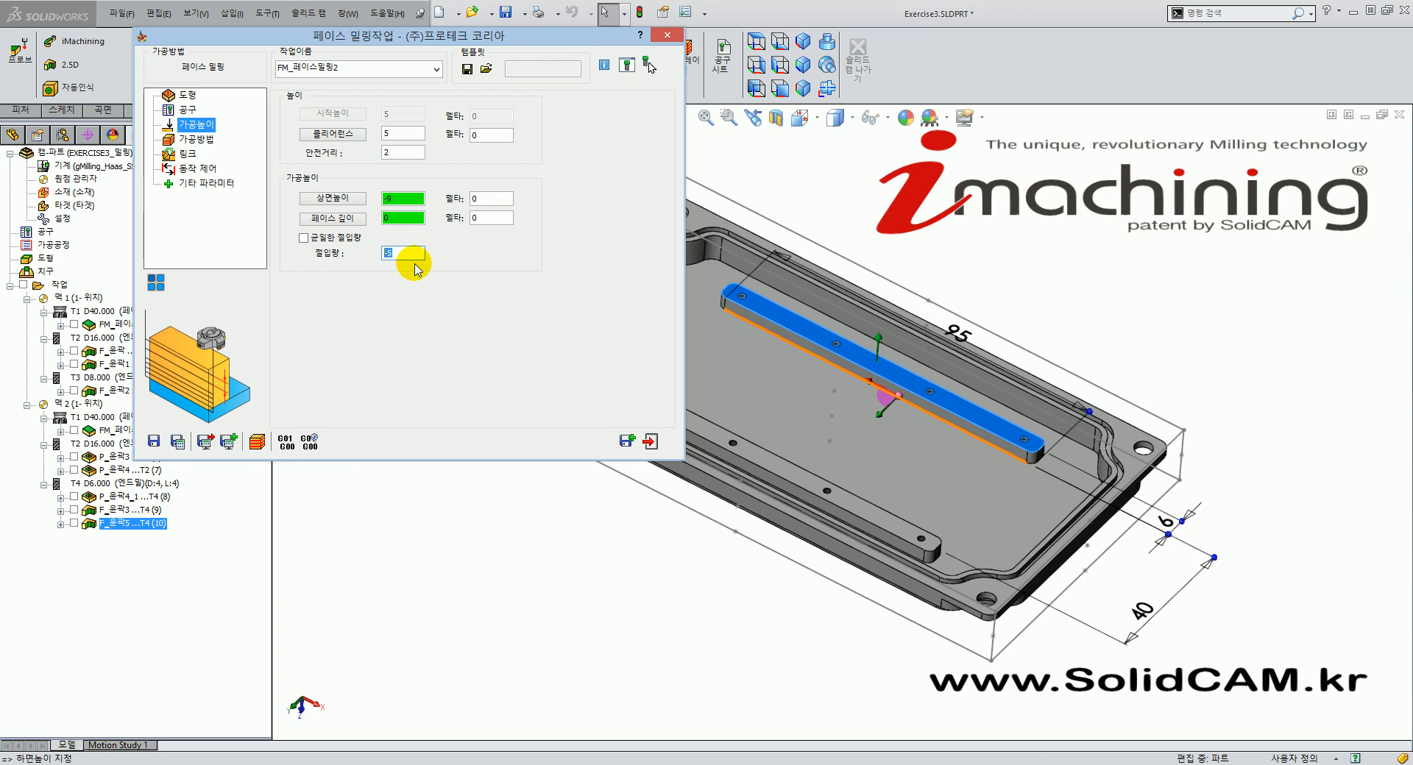
text(0)
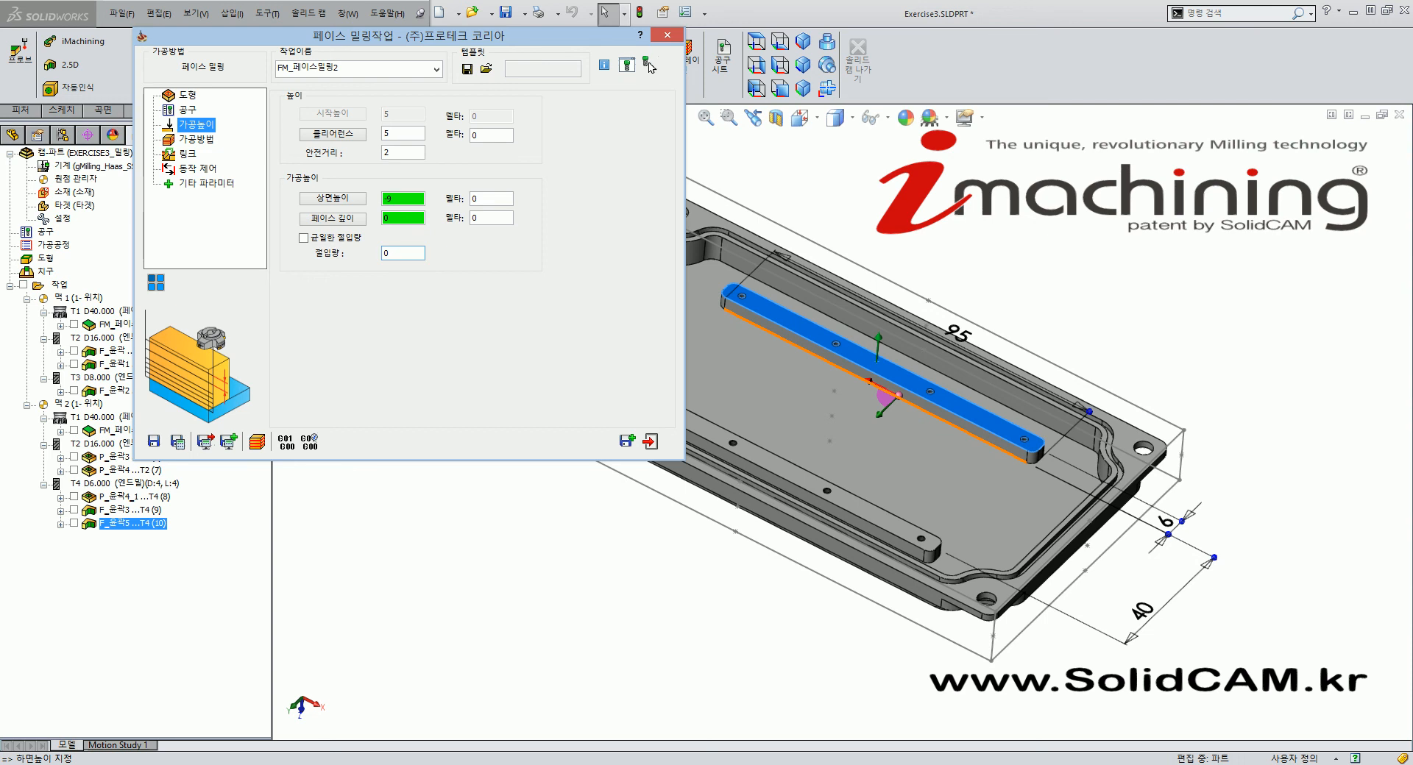
click(195, 139)
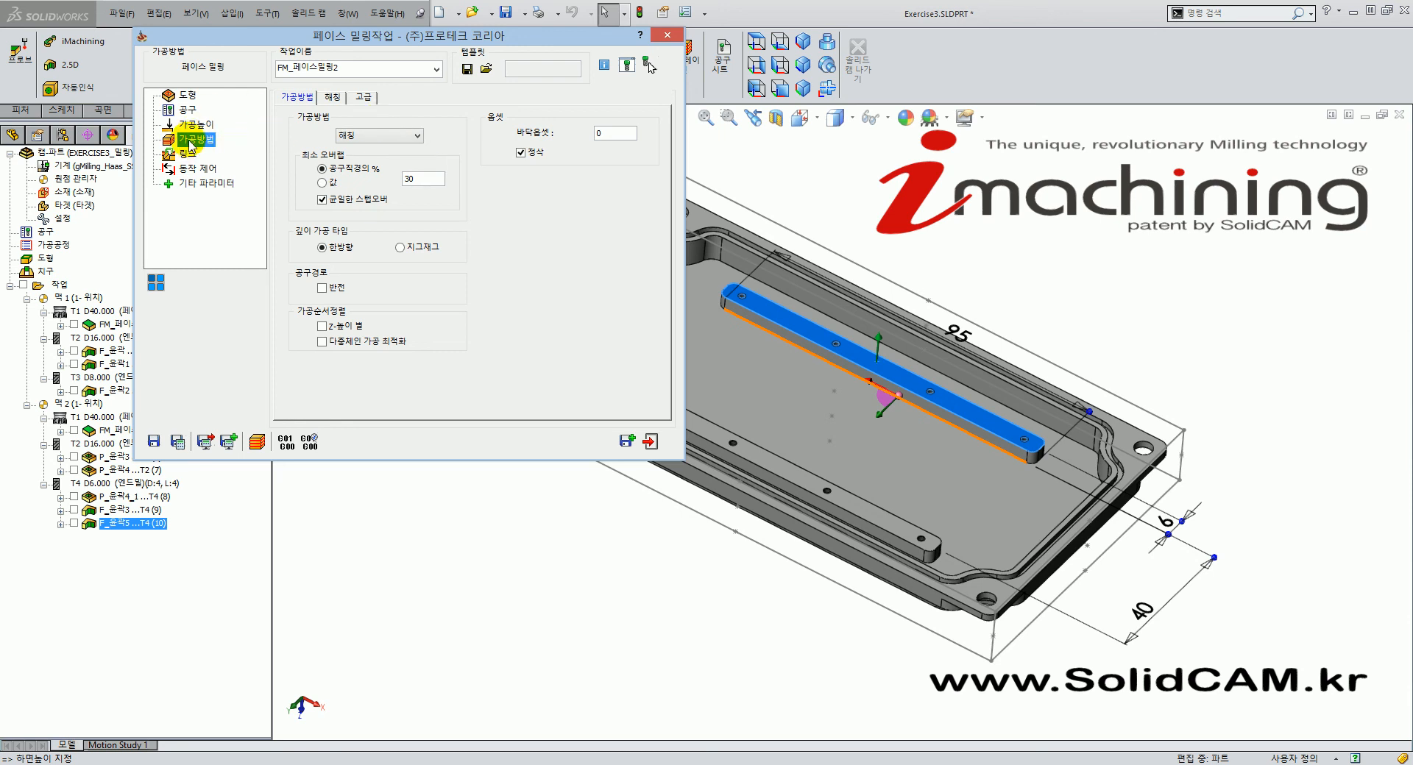
Switch the strategy to 한 경로 single pass and set the extension to a fixed value of 4.
click(374, 135)
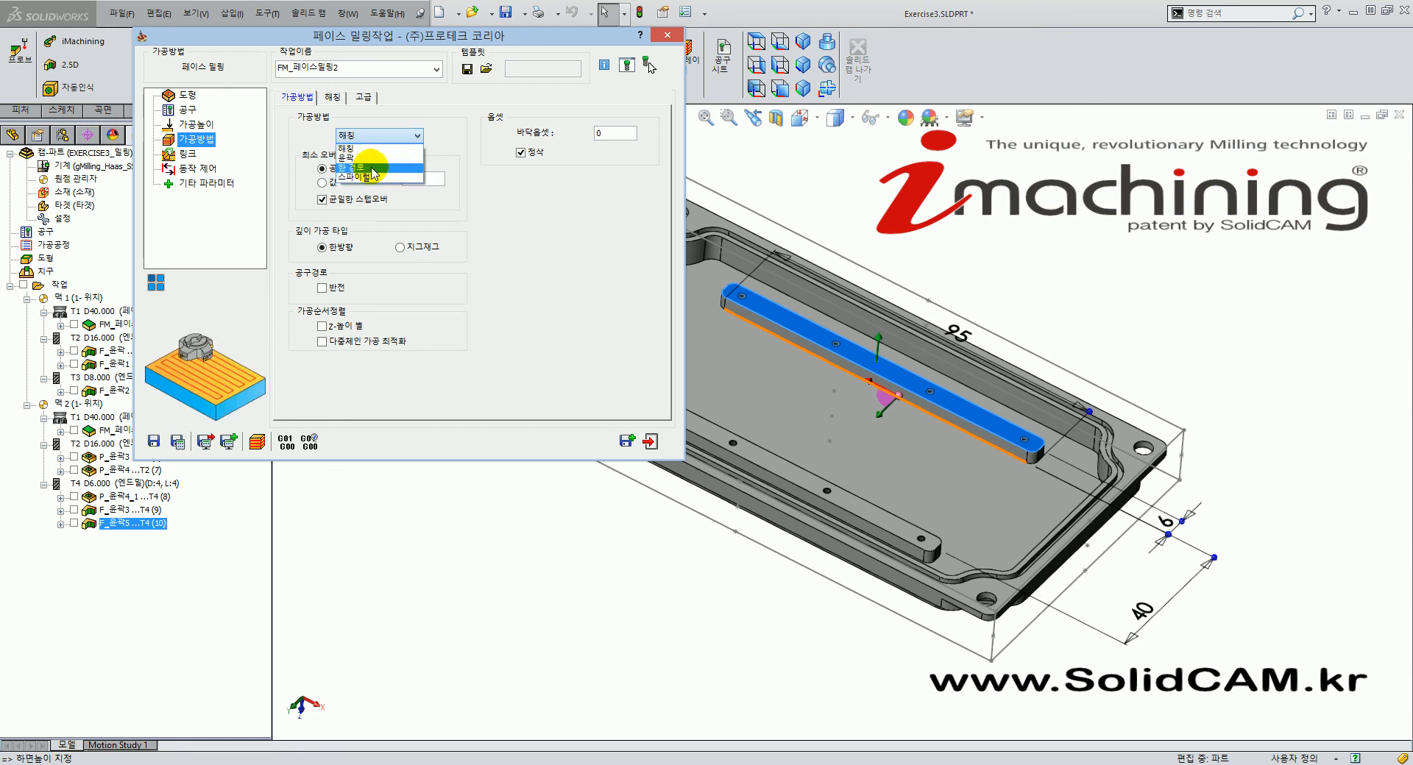
click(371, 168)
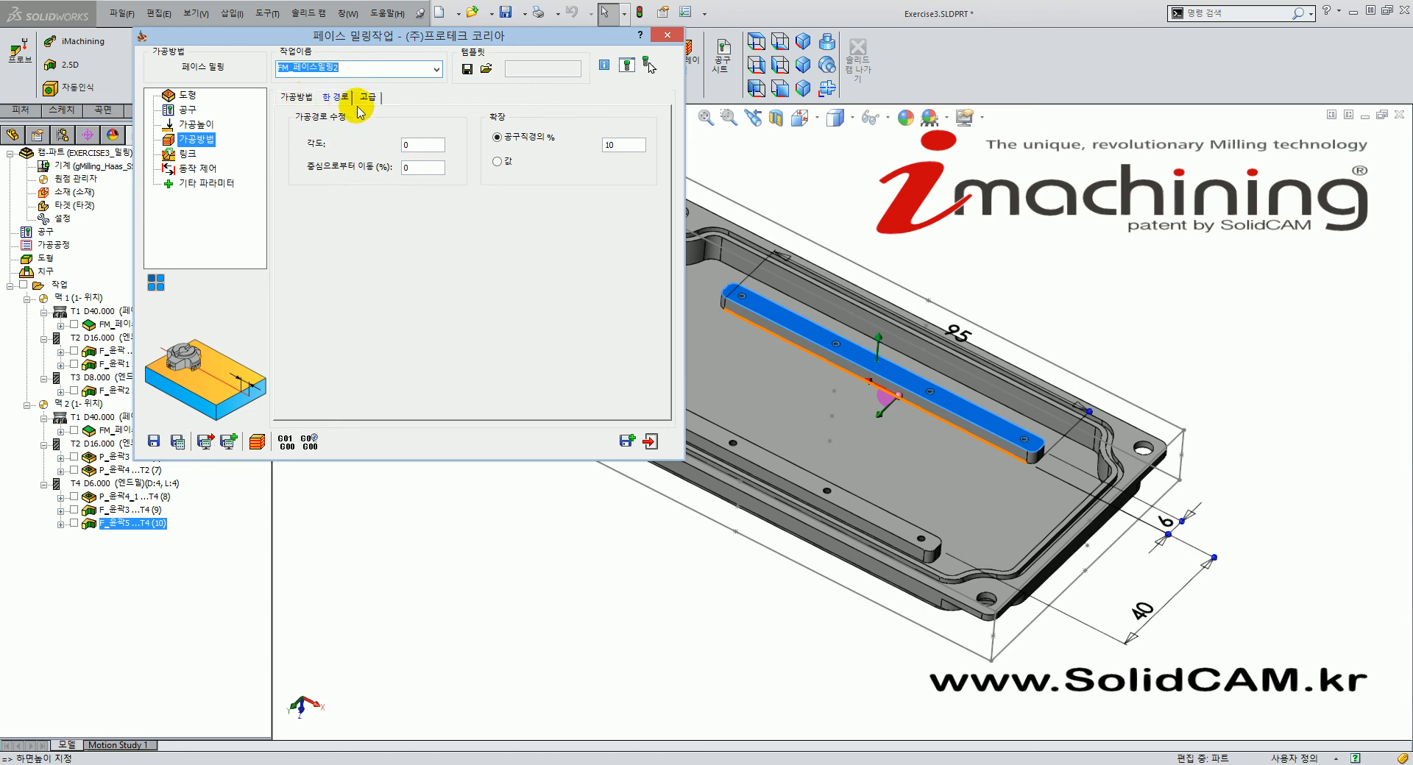
click(617, 147)
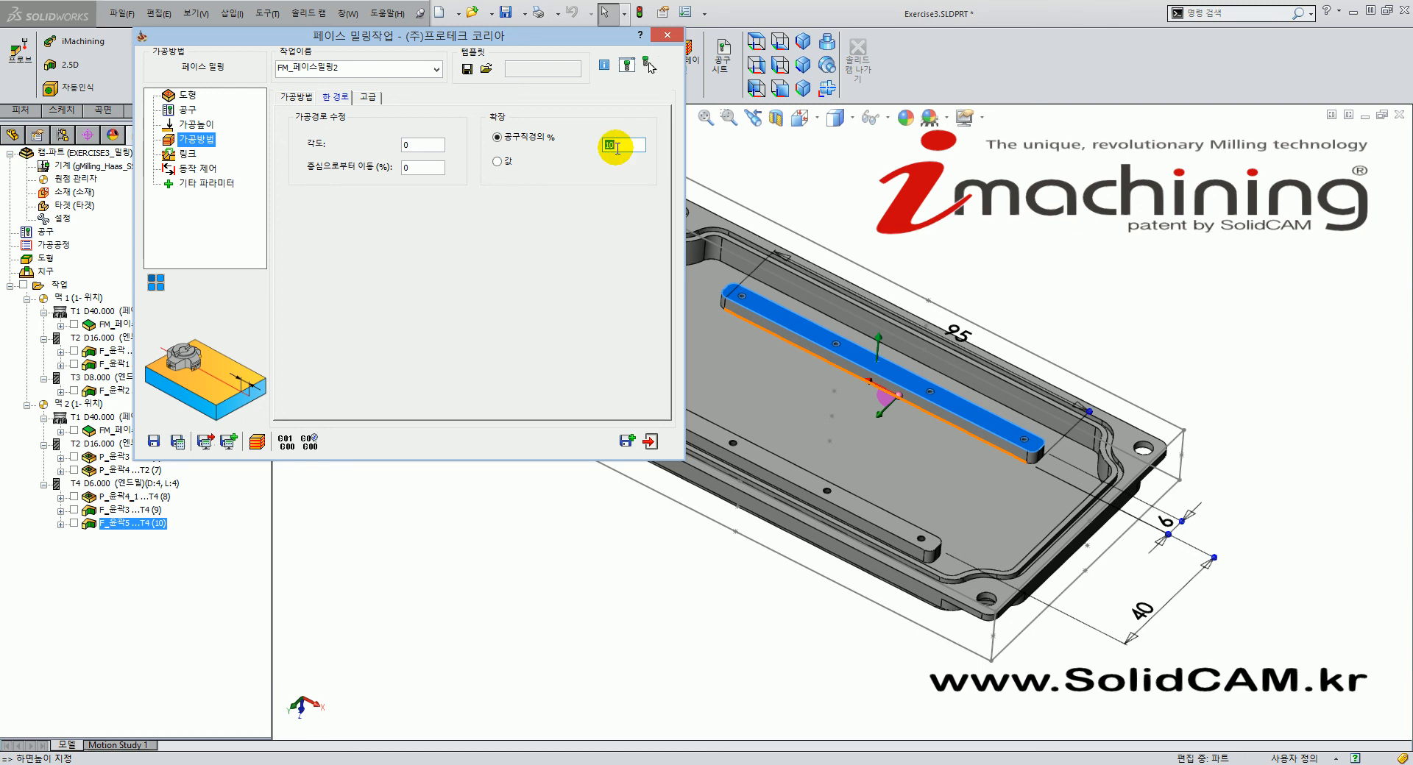
click(820, 259)
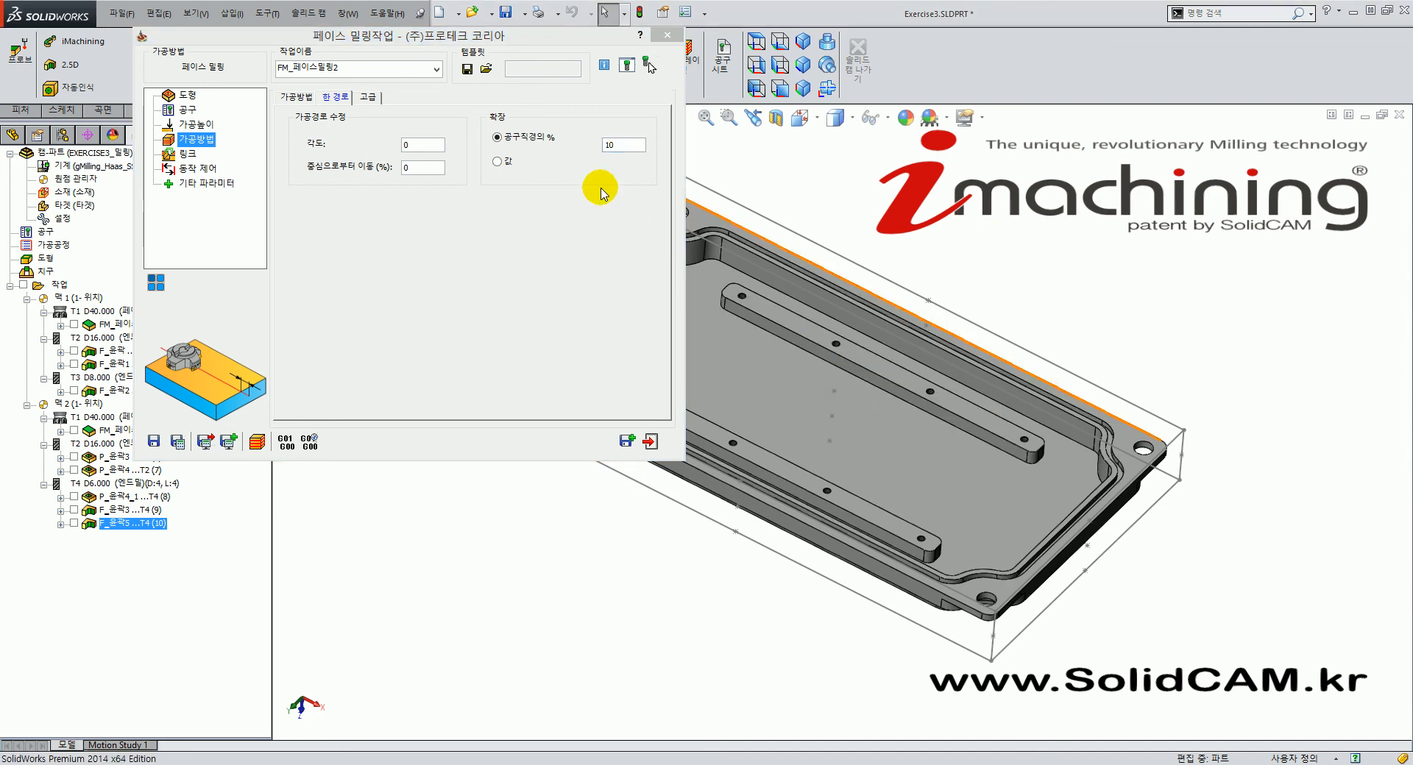
click(496, 161)
click(632, 144)
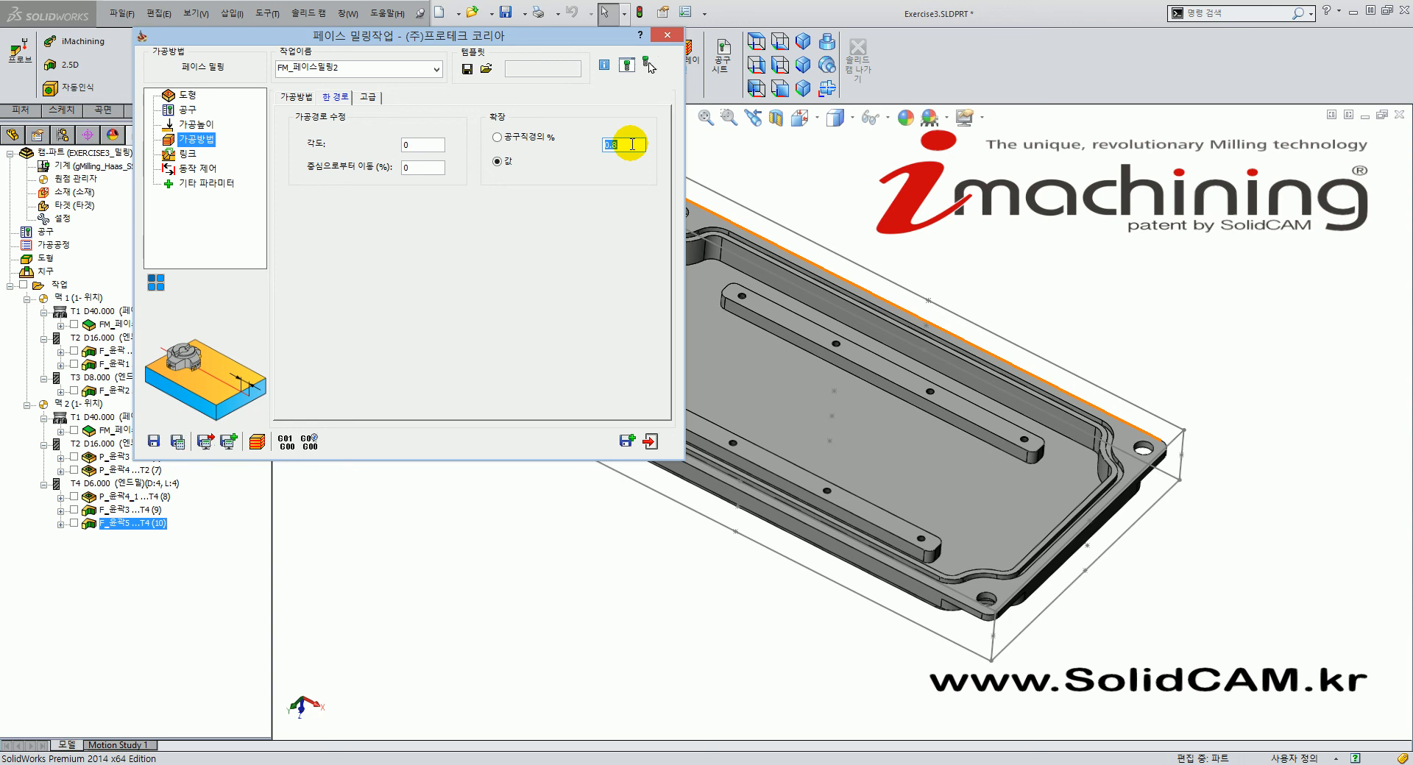
text(4)
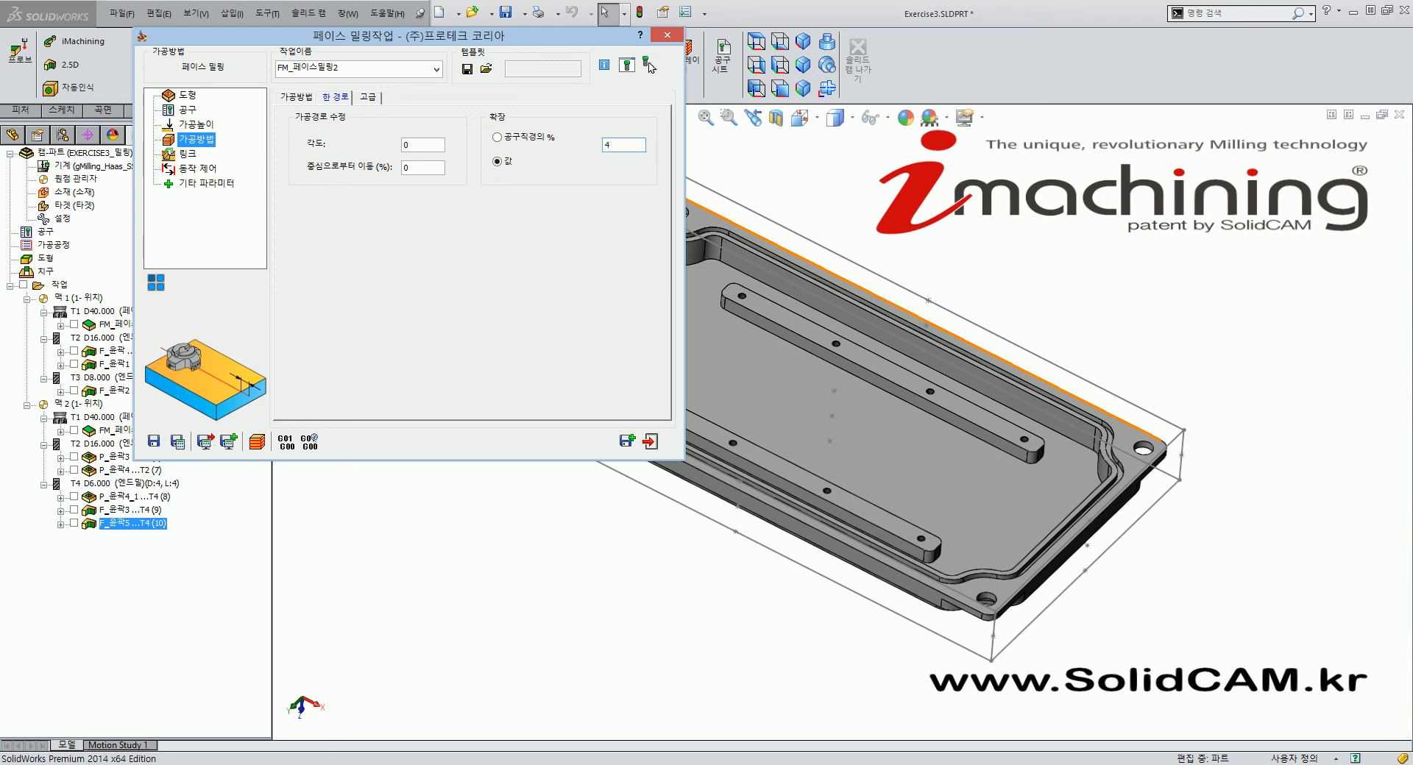
Save and calculate the face milling job and display its toolpath on the part.
click(177, 441)
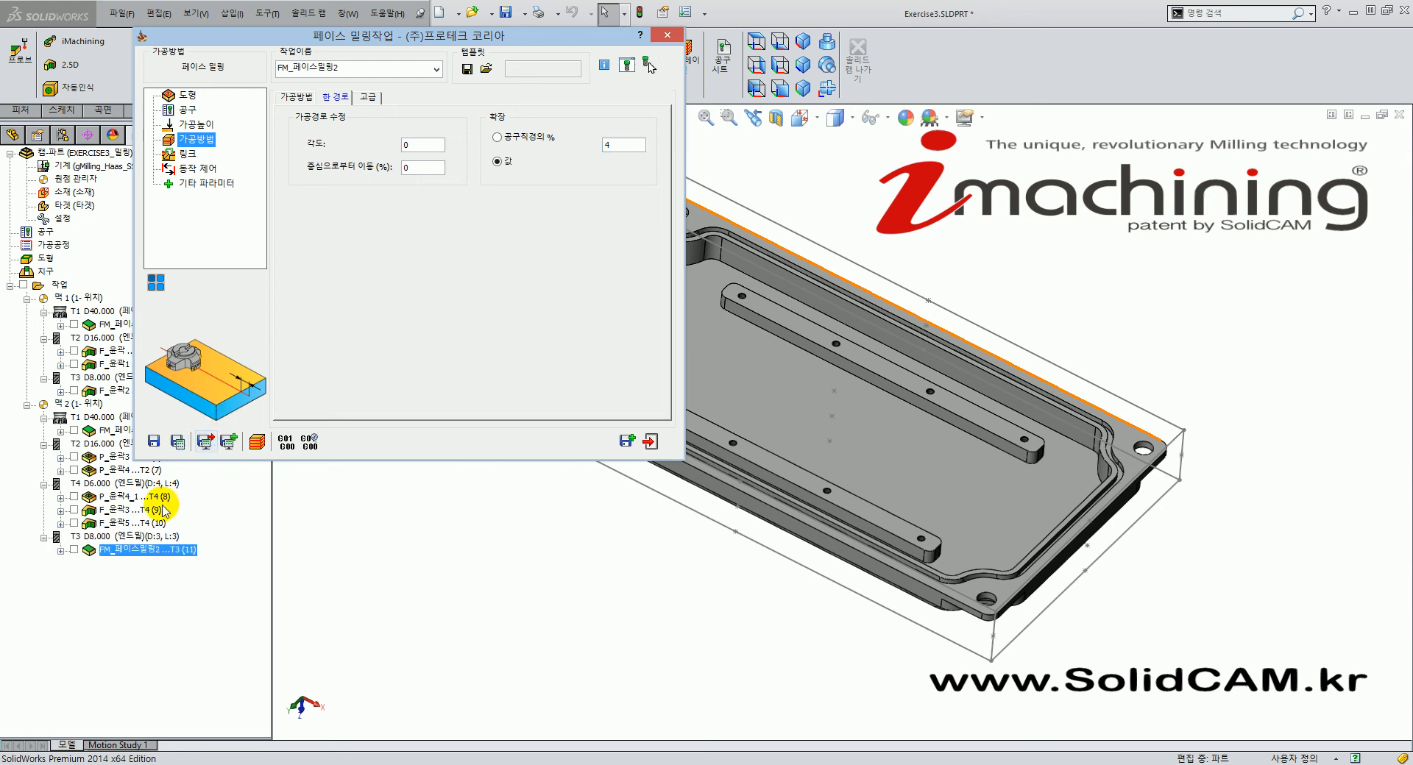
click(73, 551)
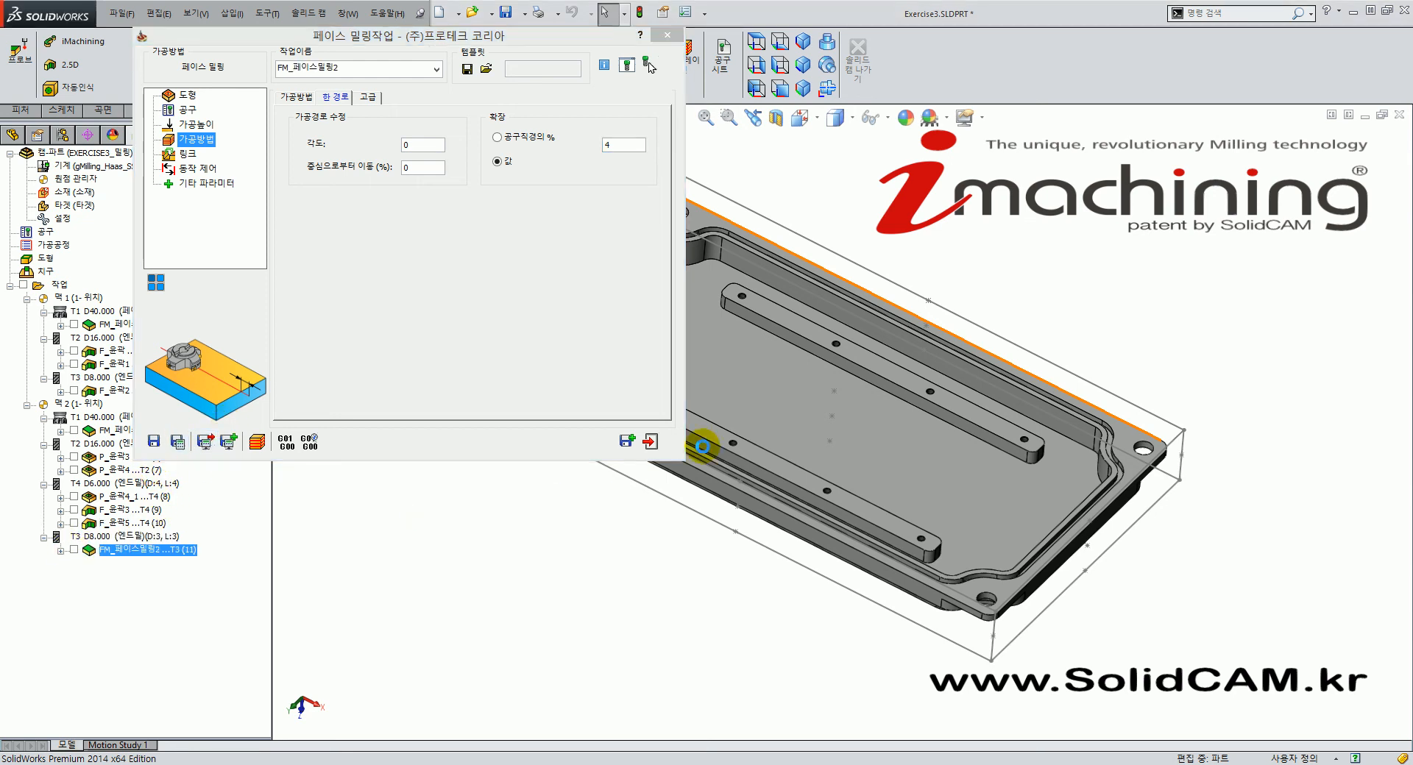
mouse_move(711, 537)
middle_down()
mouse_move(763, 573)
mouse_move(726, 637)
mouse_move(719, 620)
mouse_move(731, 602)
mouse_move(764, 674)
mouse_move(719, 655)
mouse_move(751, 652)
mouse_move(735, 728)
mouse_move(734, 583)
mouse_move(746, 573)
mouse_move(634, 410)
mouse_move(767, 436)
middle_up()
scroll(706, 432, down, 6)
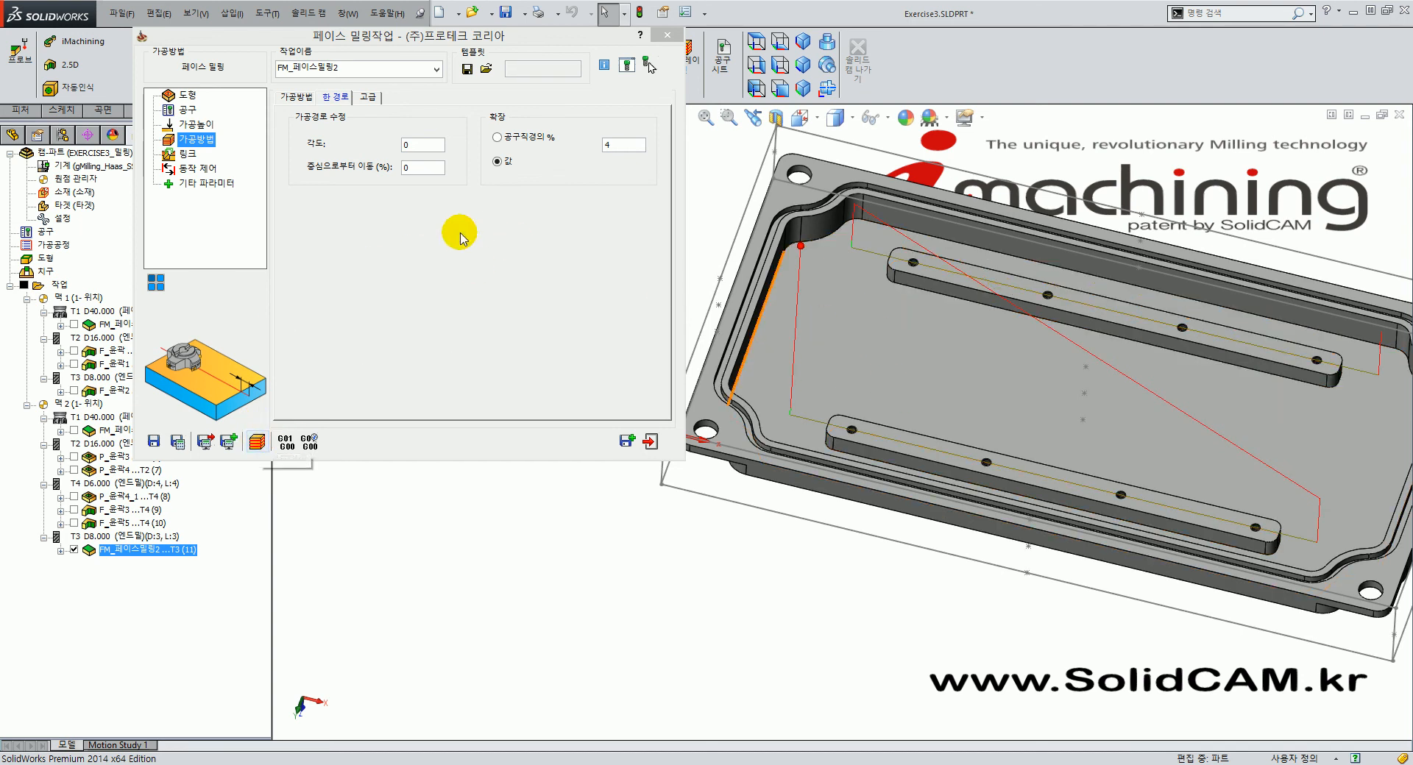
Simulate the bar-top face milling pass in Solid Verify, stepping through the cut.
click(256, 442)
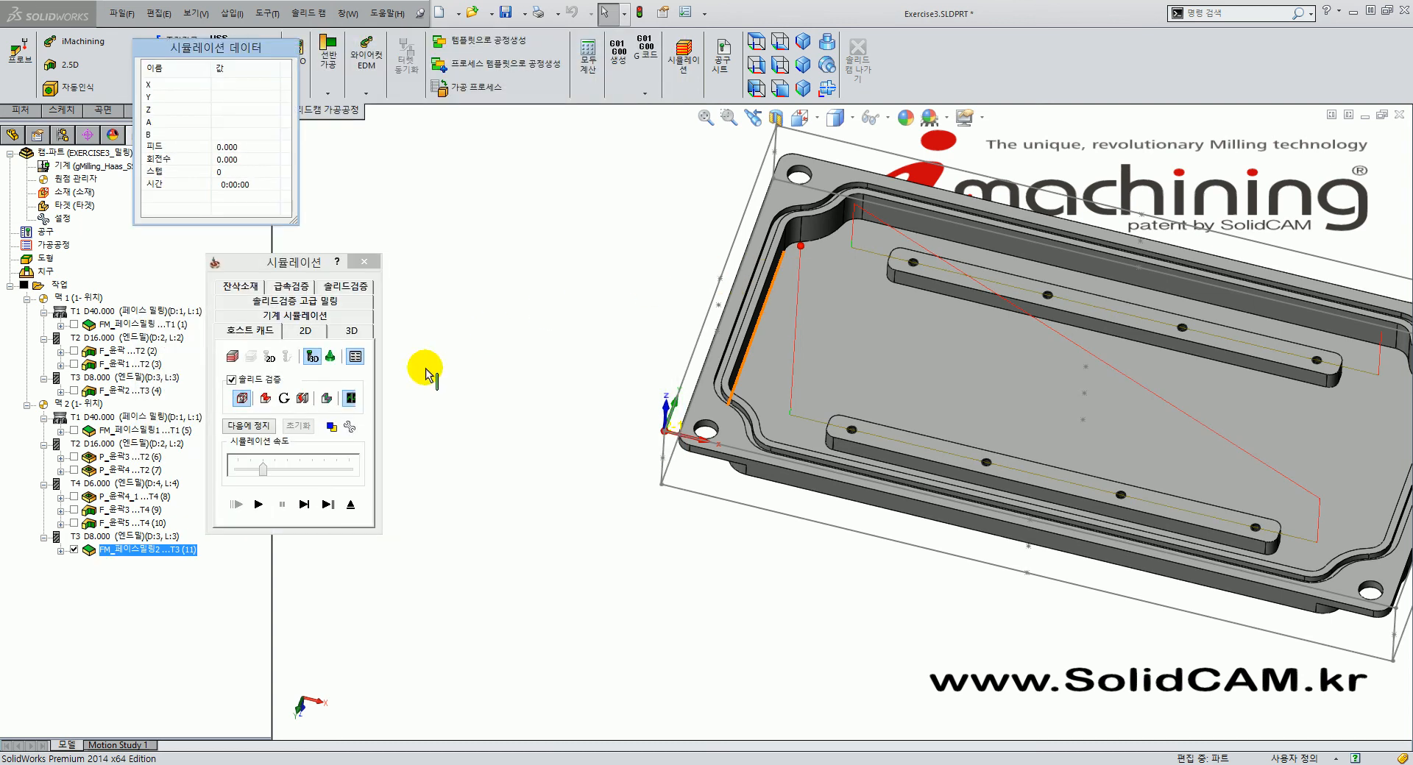
click(355, 288)
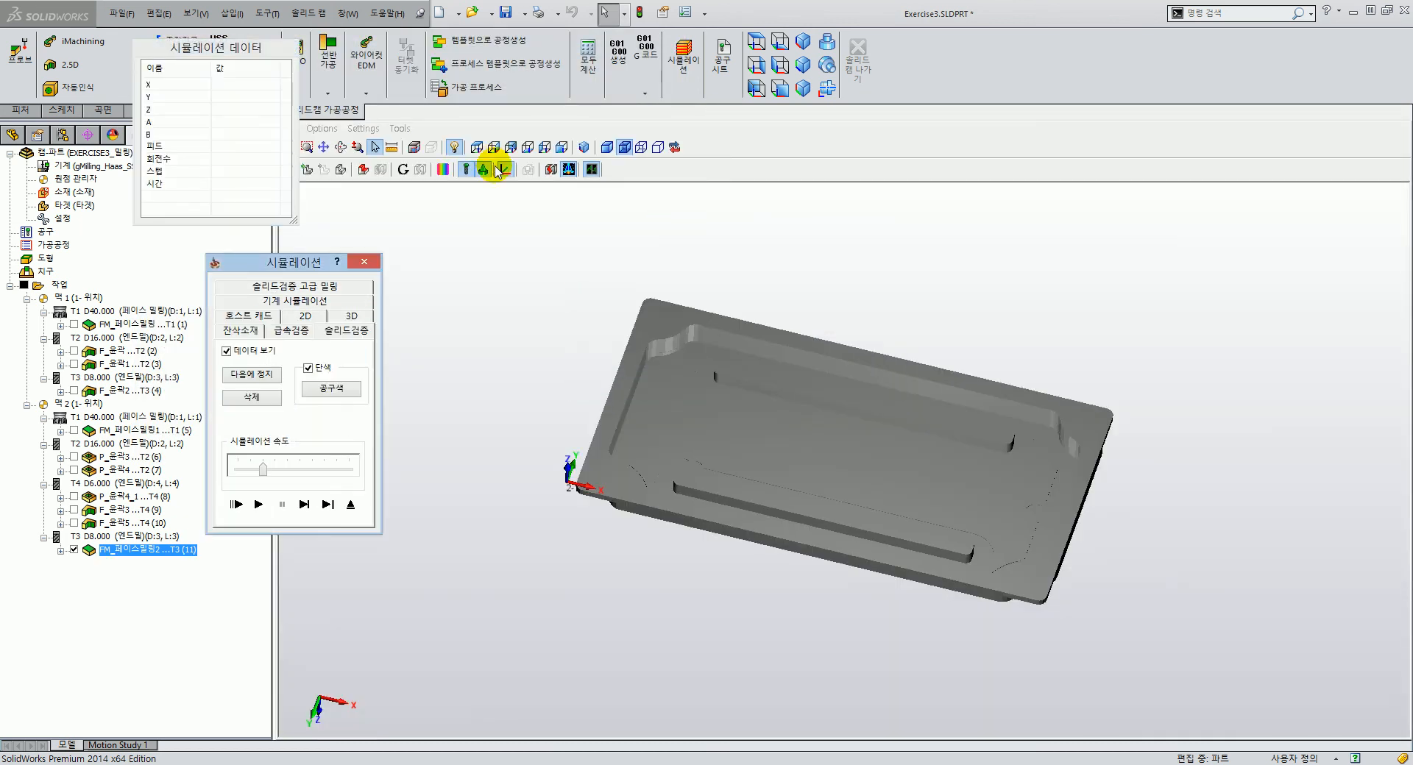
click(479, 148)
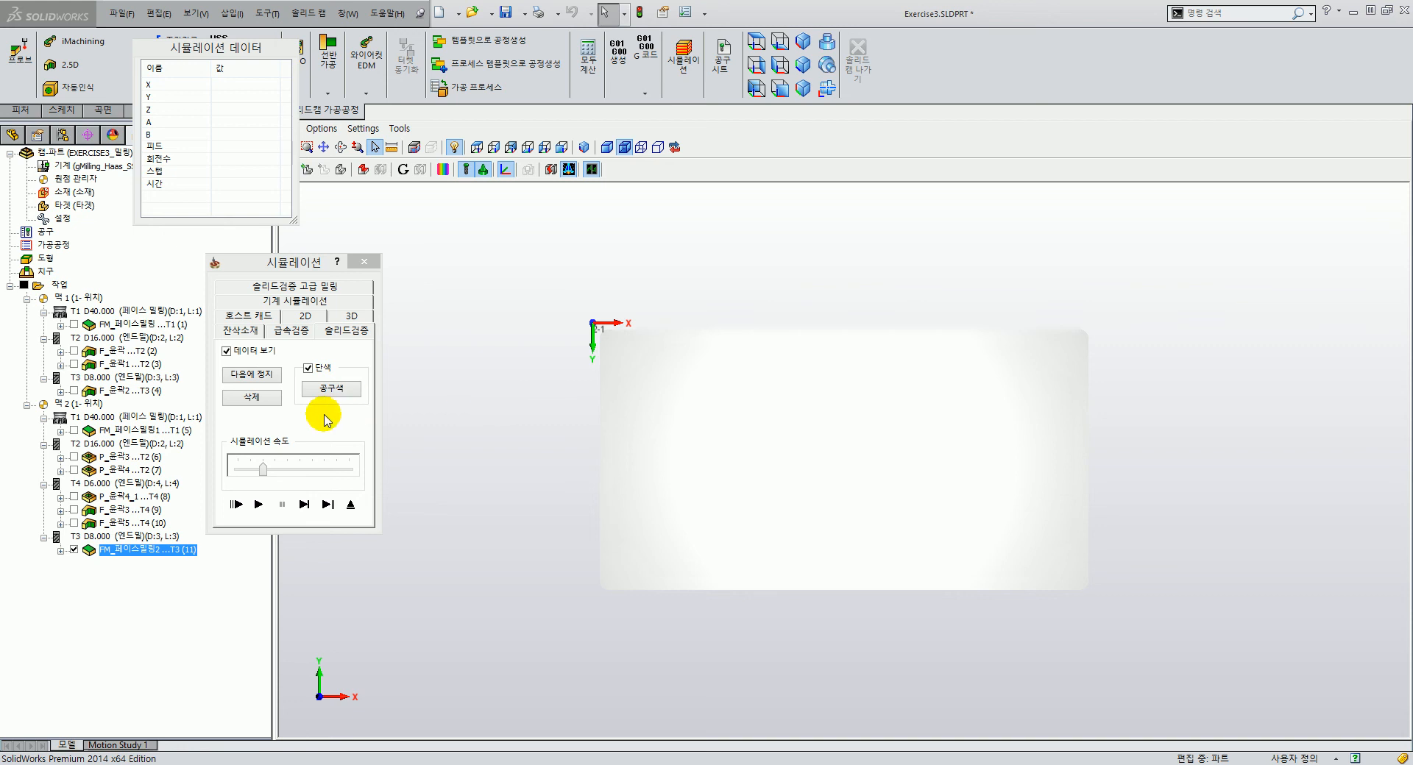
middle_drag(663, 473, 662, 427)
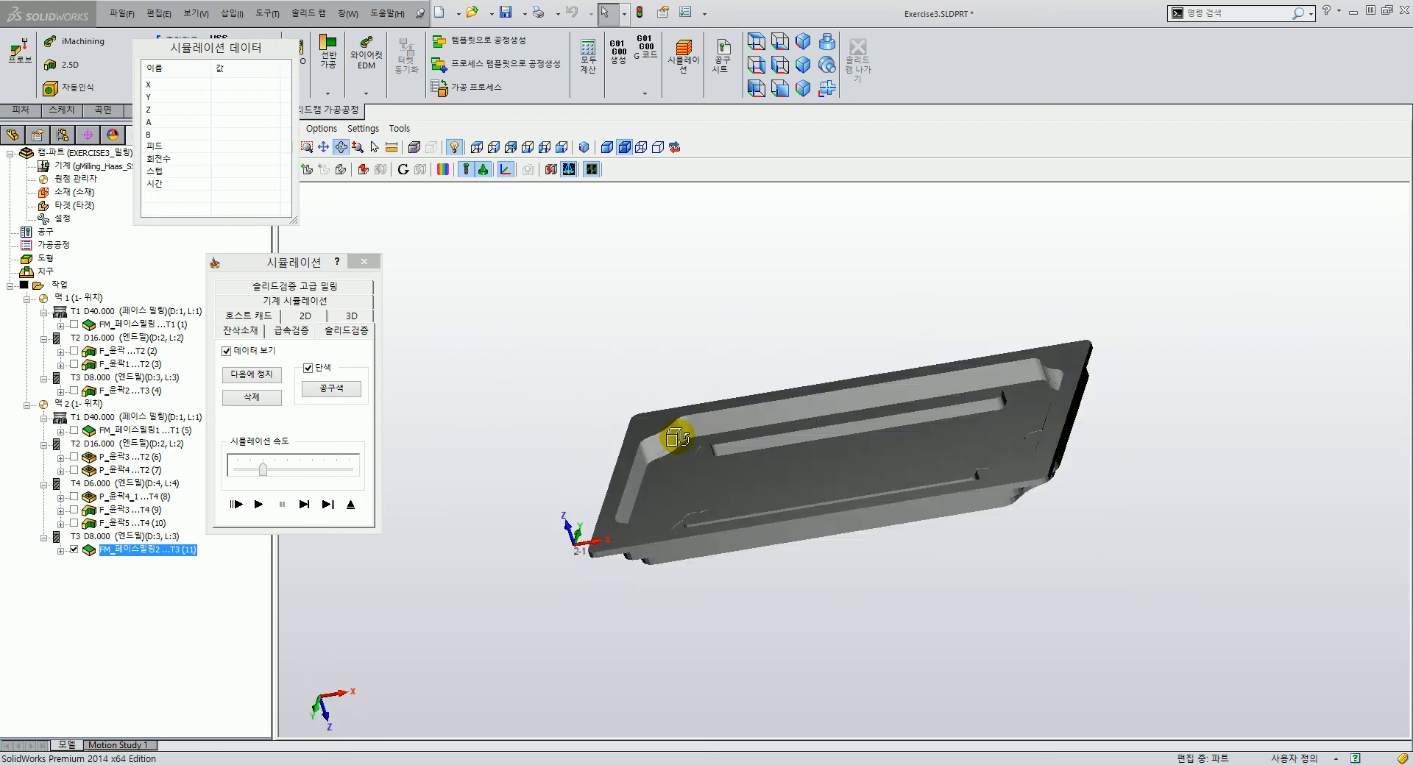
click(528, 148)
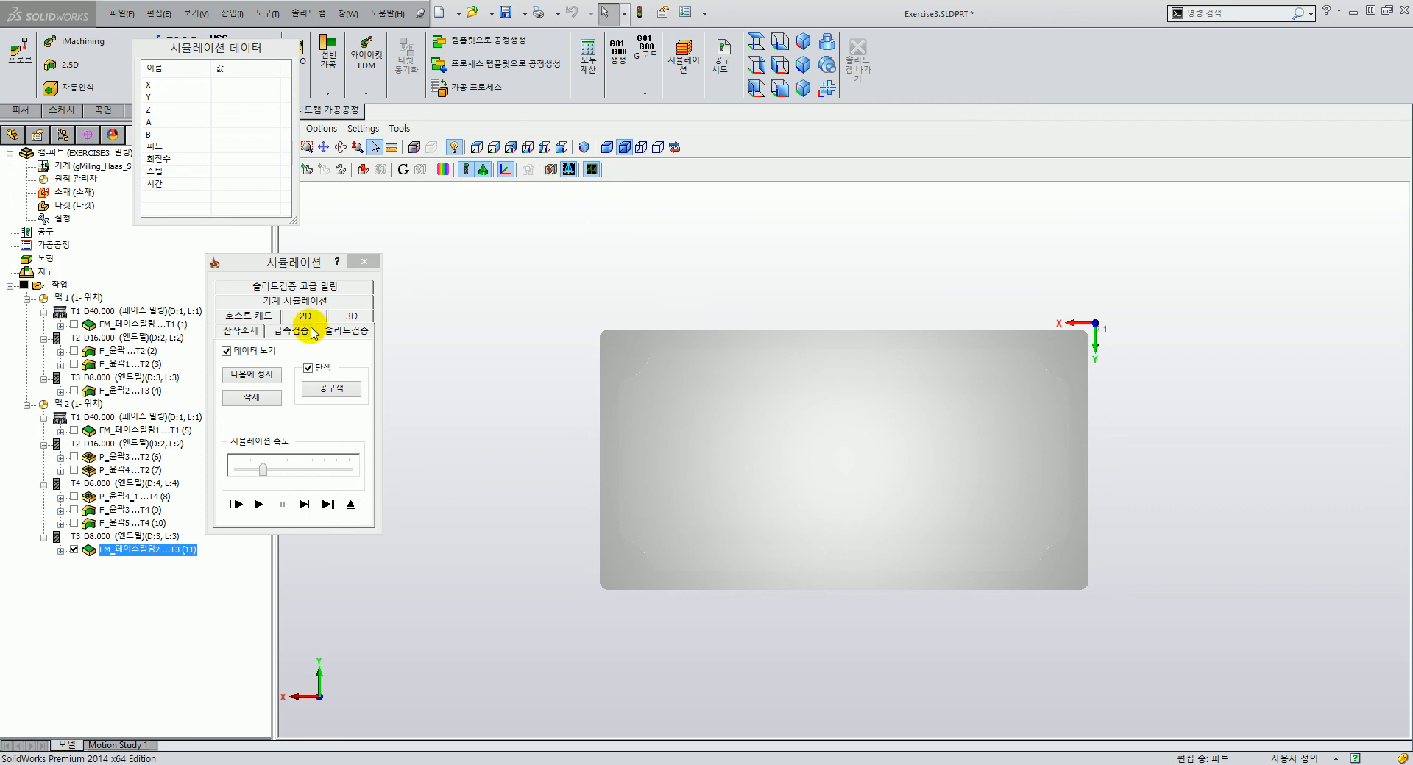
click(305, 505)
click(305, 504)
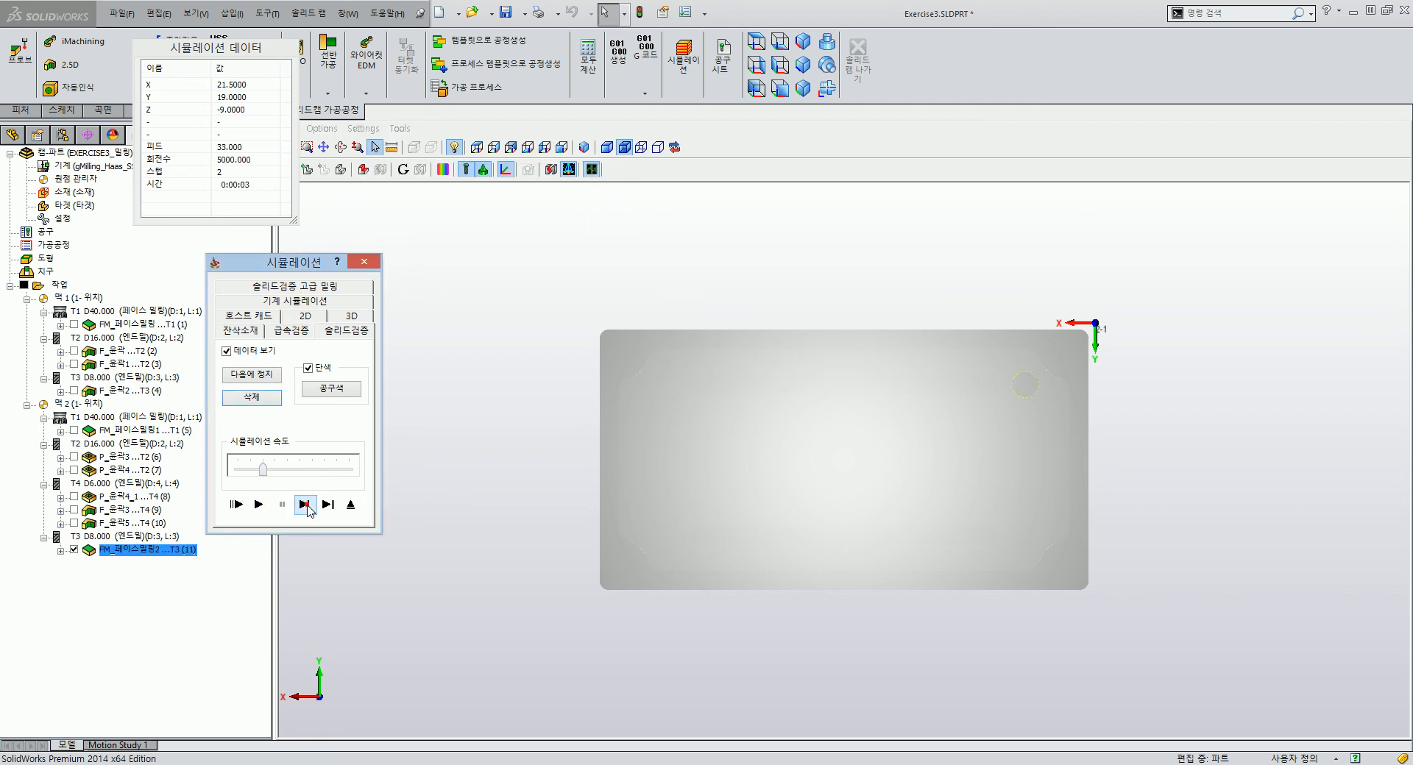
click(305, 505)
mouse_move(762, 534)
middle_down()
mouse_move(744, 473)
mouse_move(744, 576)
mouse_move(752, 511)
mouse_move(761, 522)
middle_up()
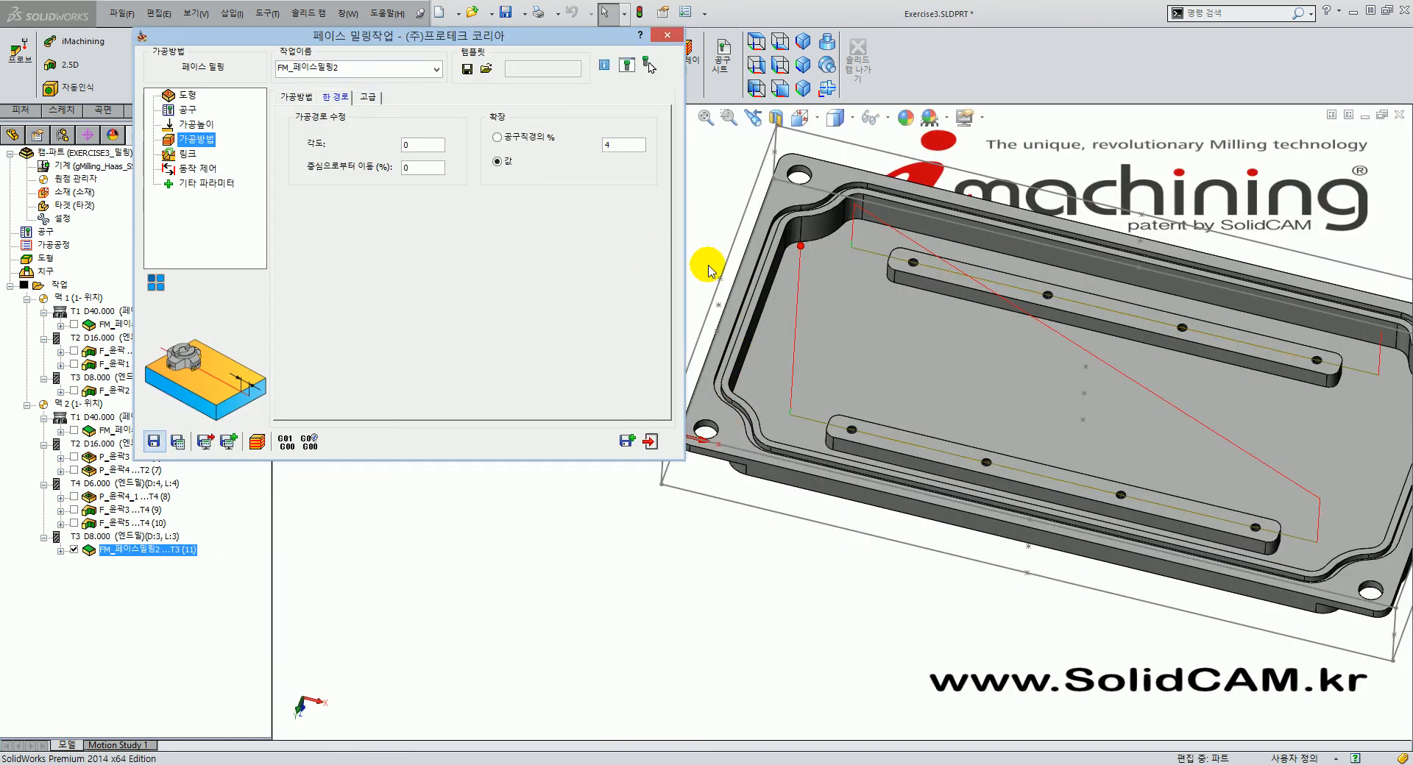
Change the extension from 4 to 2, recalculate, check it in CAM isometric view, then exit.
click(722, 425)
click(627, 144)
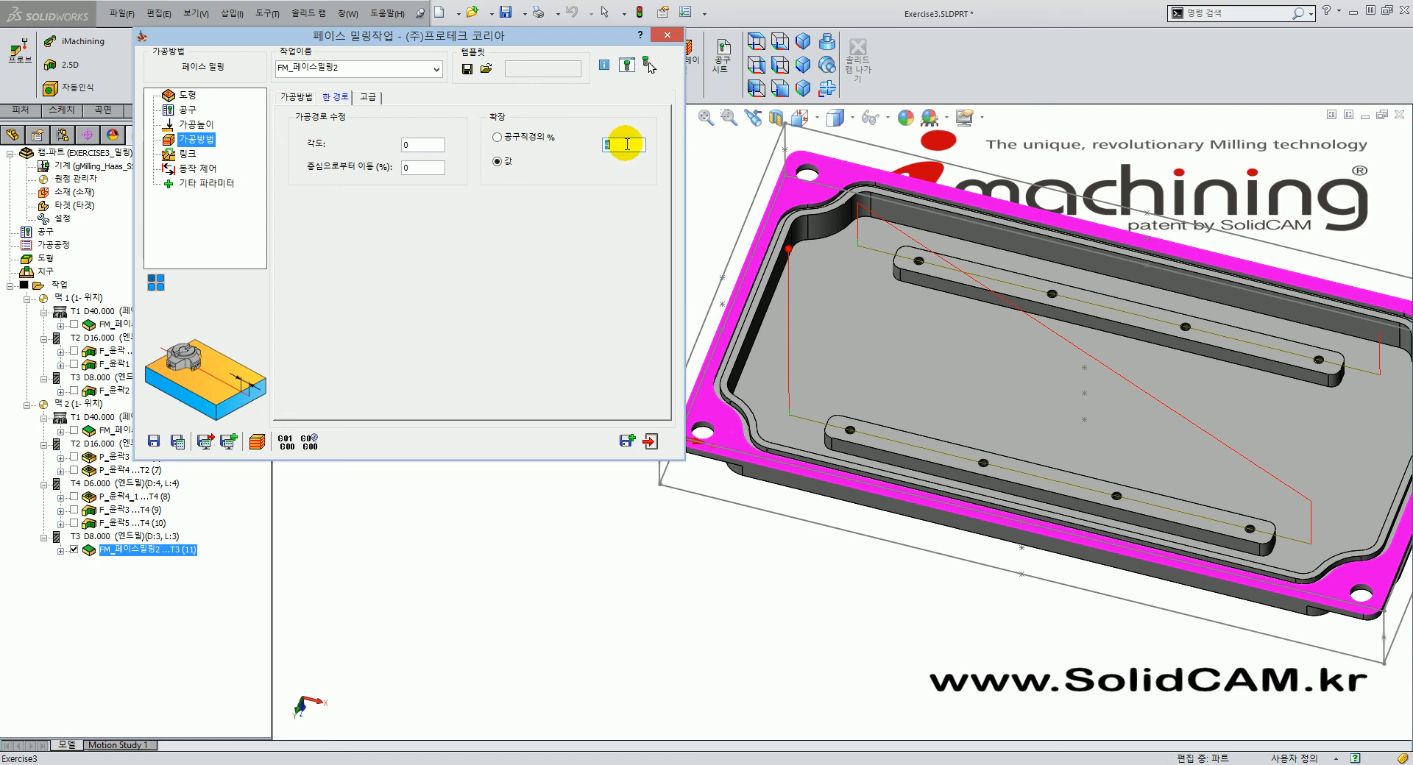
text(2)
click(177, 442)
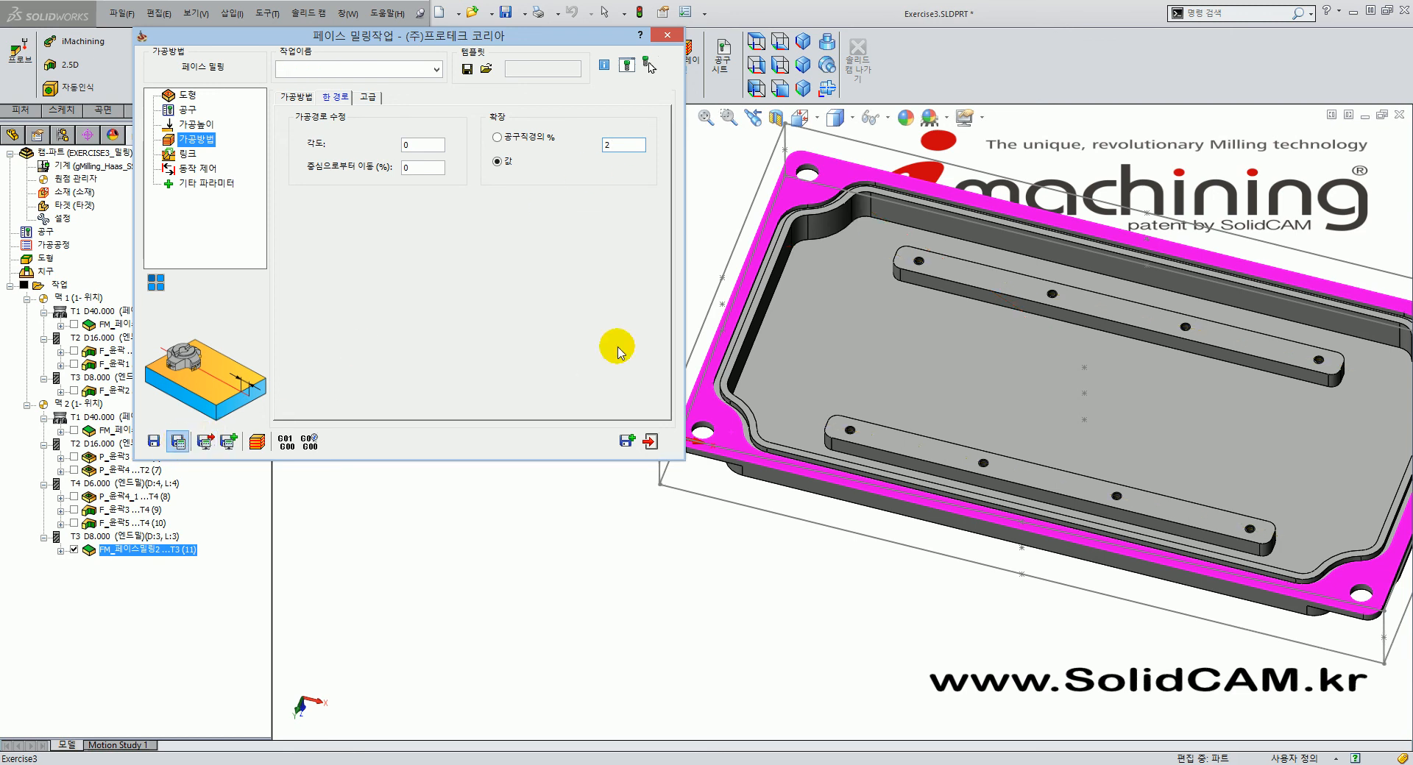
scroll(915, 403, down, 5)
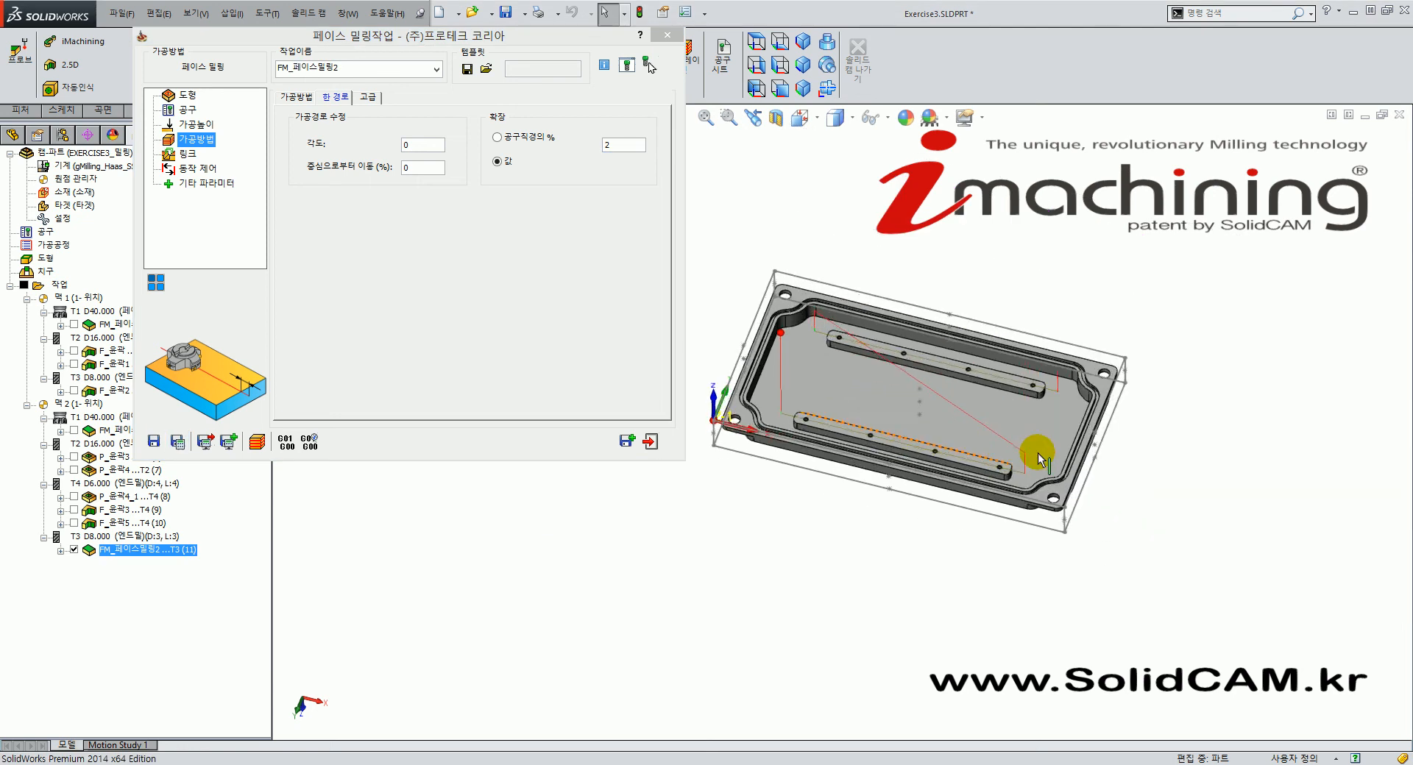
scroll(915, 445, down, 4)
middle_drag(899, 529, 849, 468)
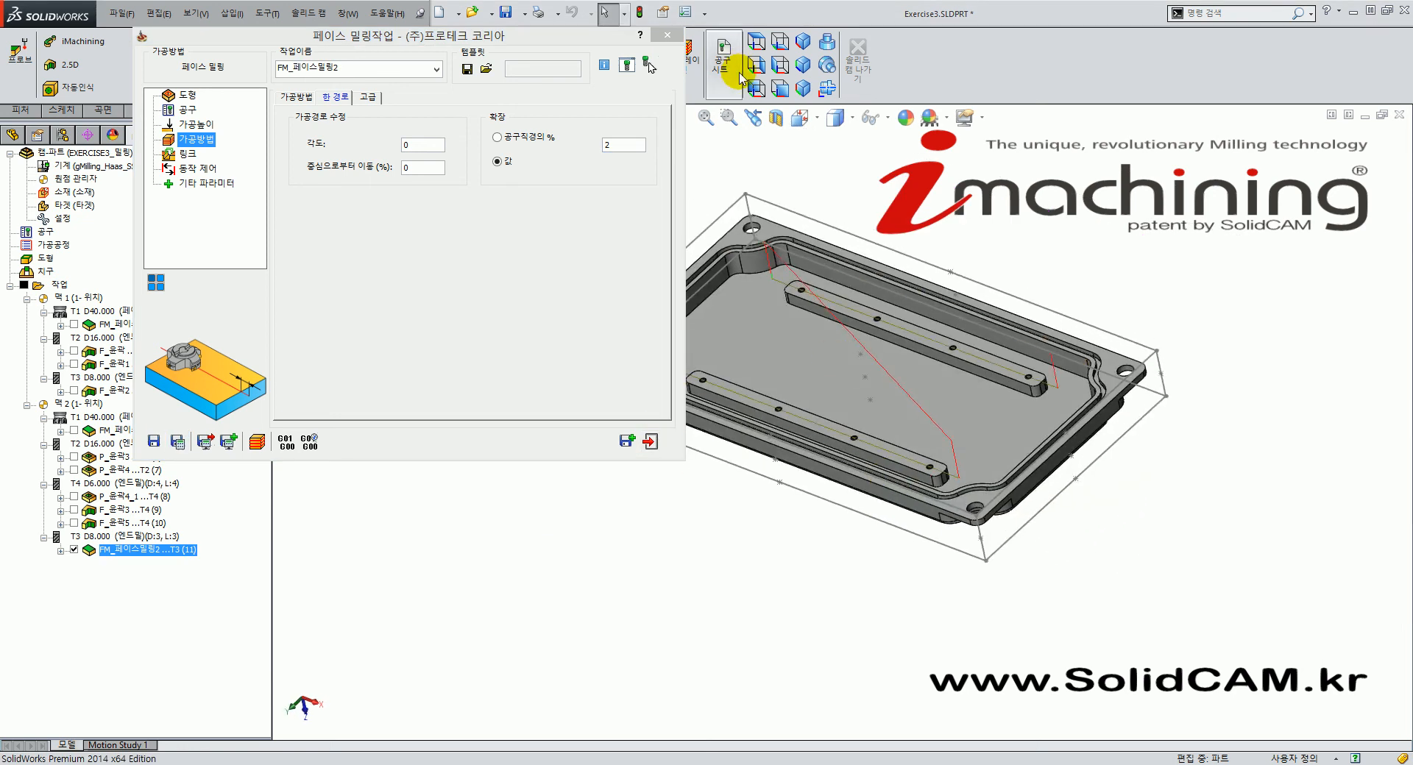
click(803, 42)
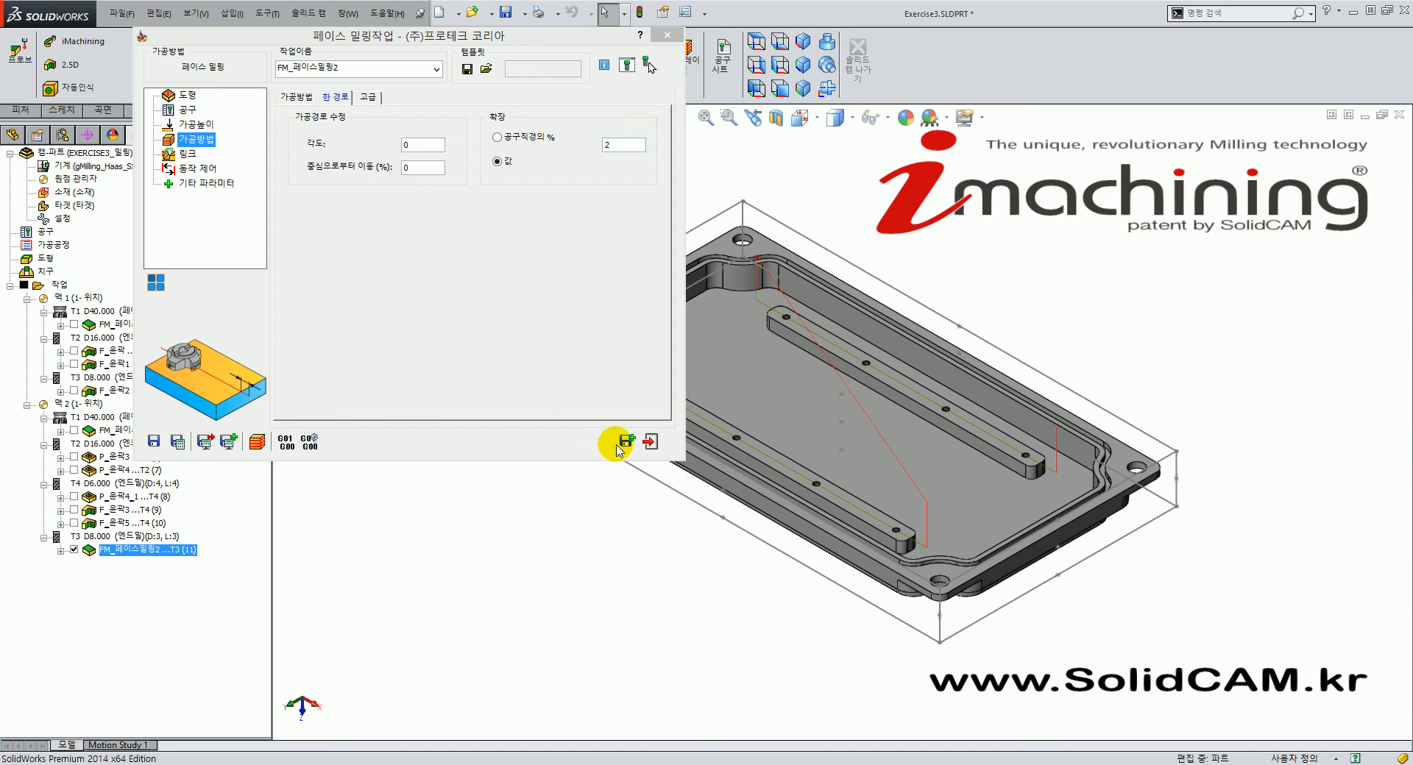
click(652, 442)
Zoom out on the part and bring up the 2.5D operations dropdown.
scroll(827, 449, up, 3)
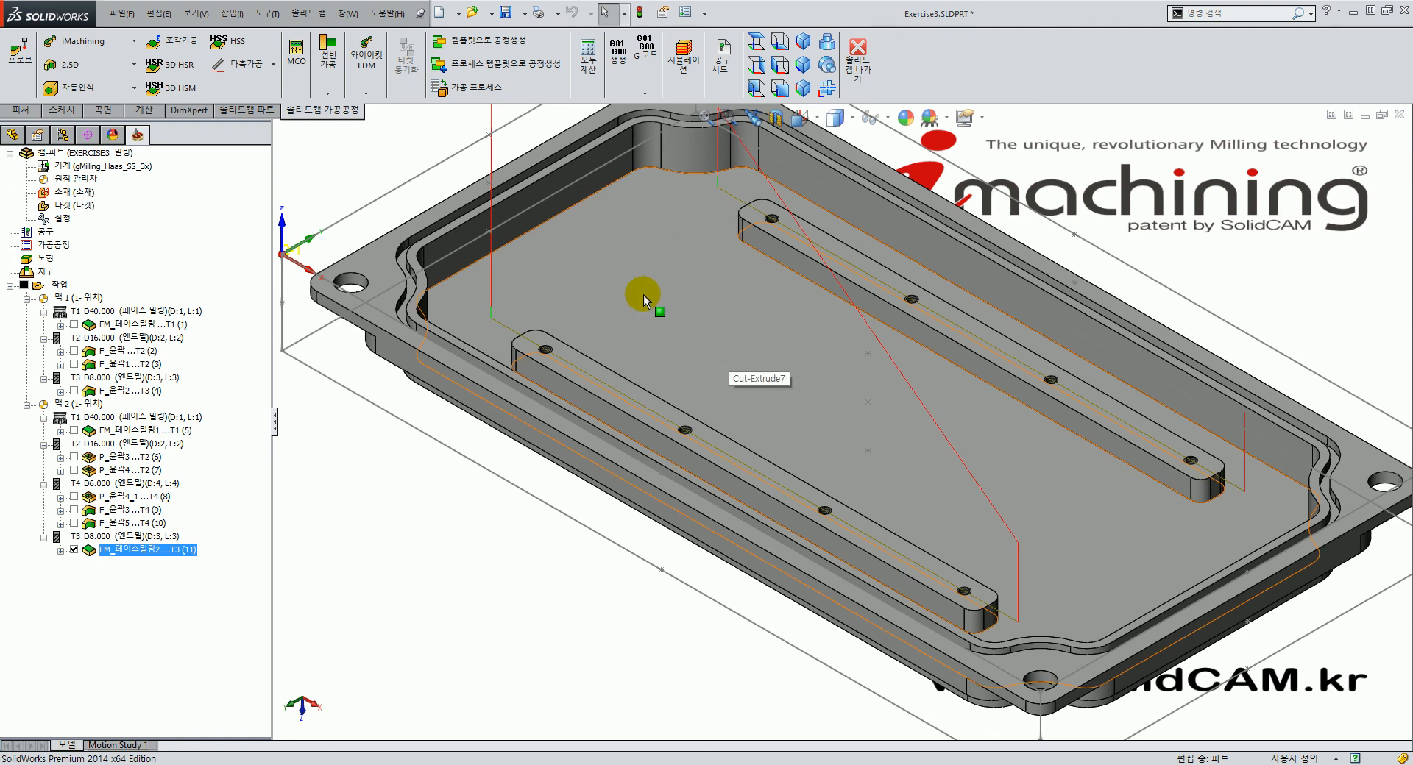
scroll(683, 332, down, 3)
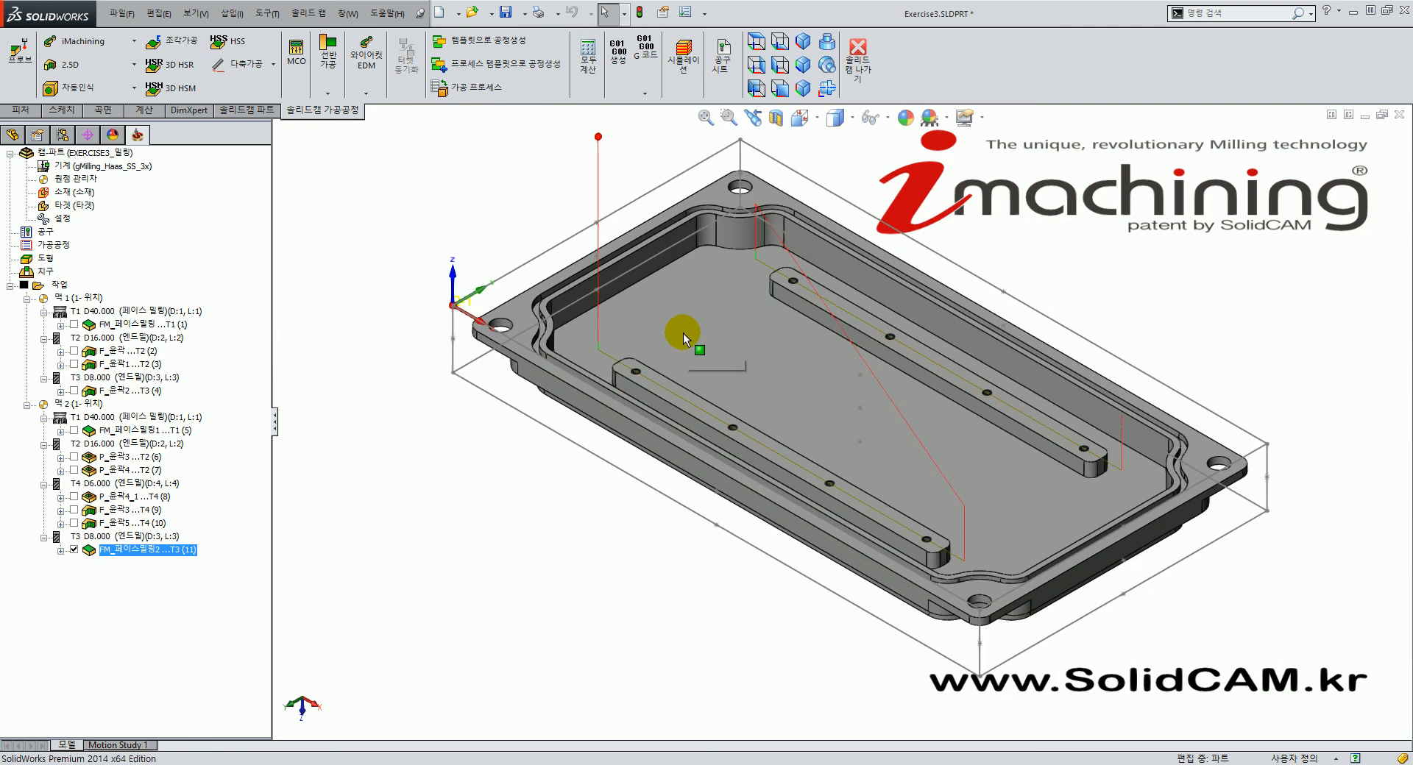
click(87, 68)
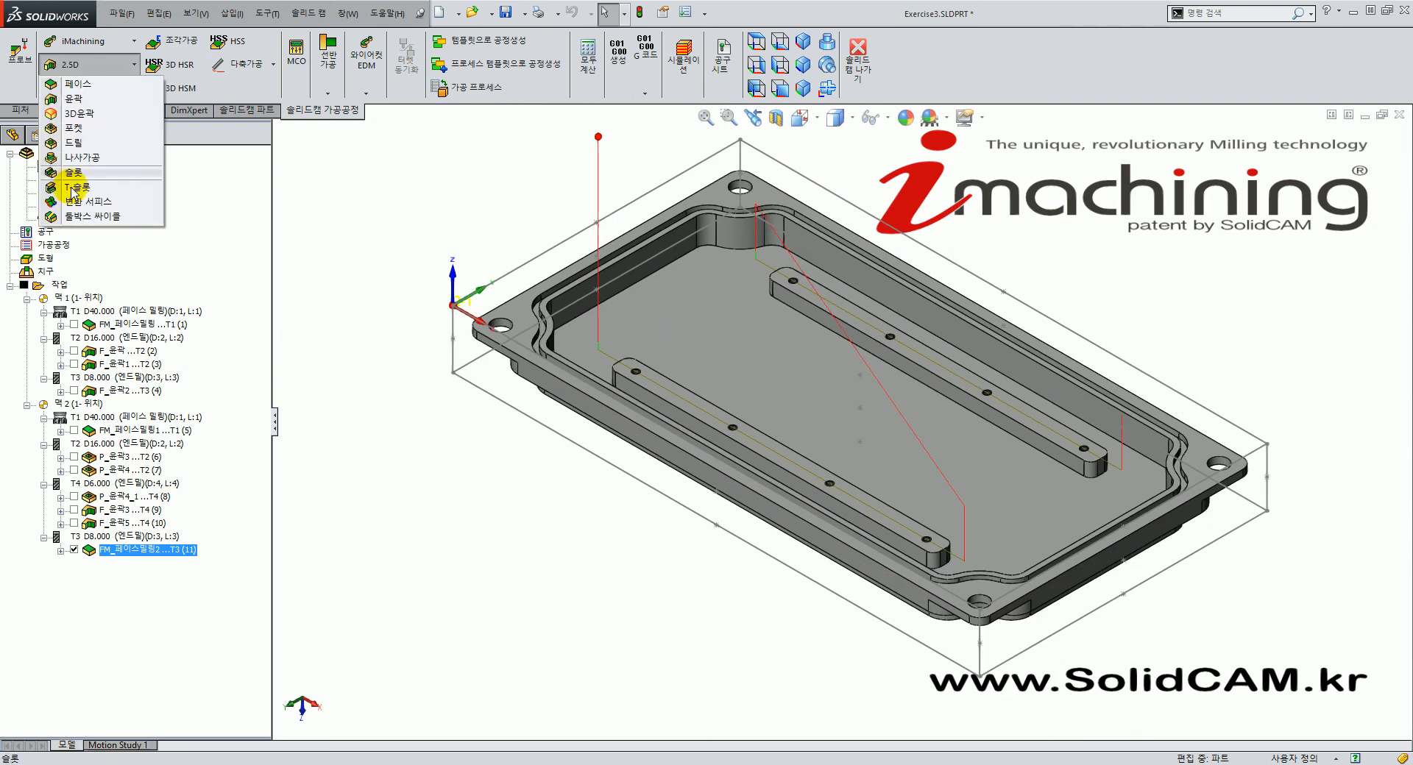
Start a new Pocket operation and open its geometry selection.
click(77, 128)
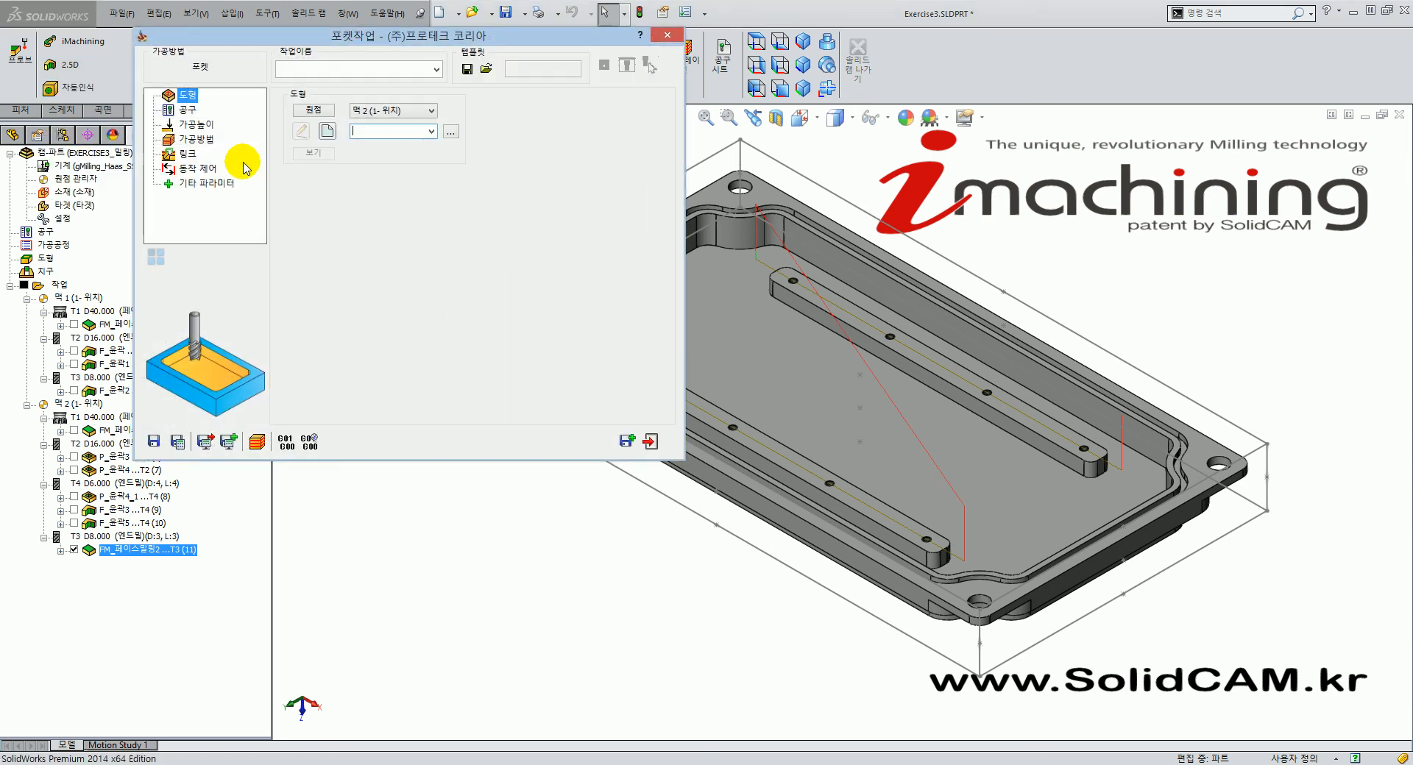
click(431, 131)
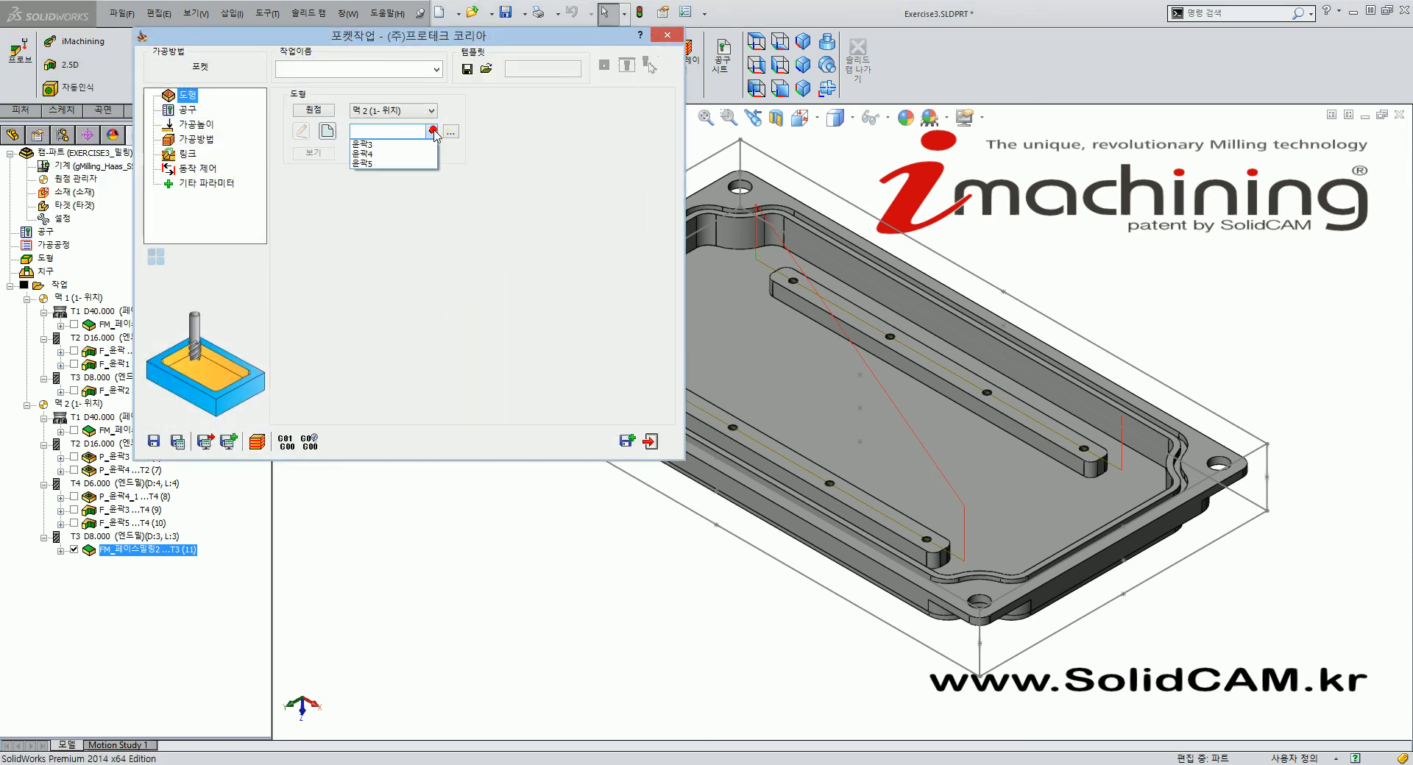
click(574, 162)
click(454, 132)
Compare contours 윤곽3, 윤곽4 and 윤곽5, then confirm 윤곽4 as the pocket geometry.
click(56, 227)
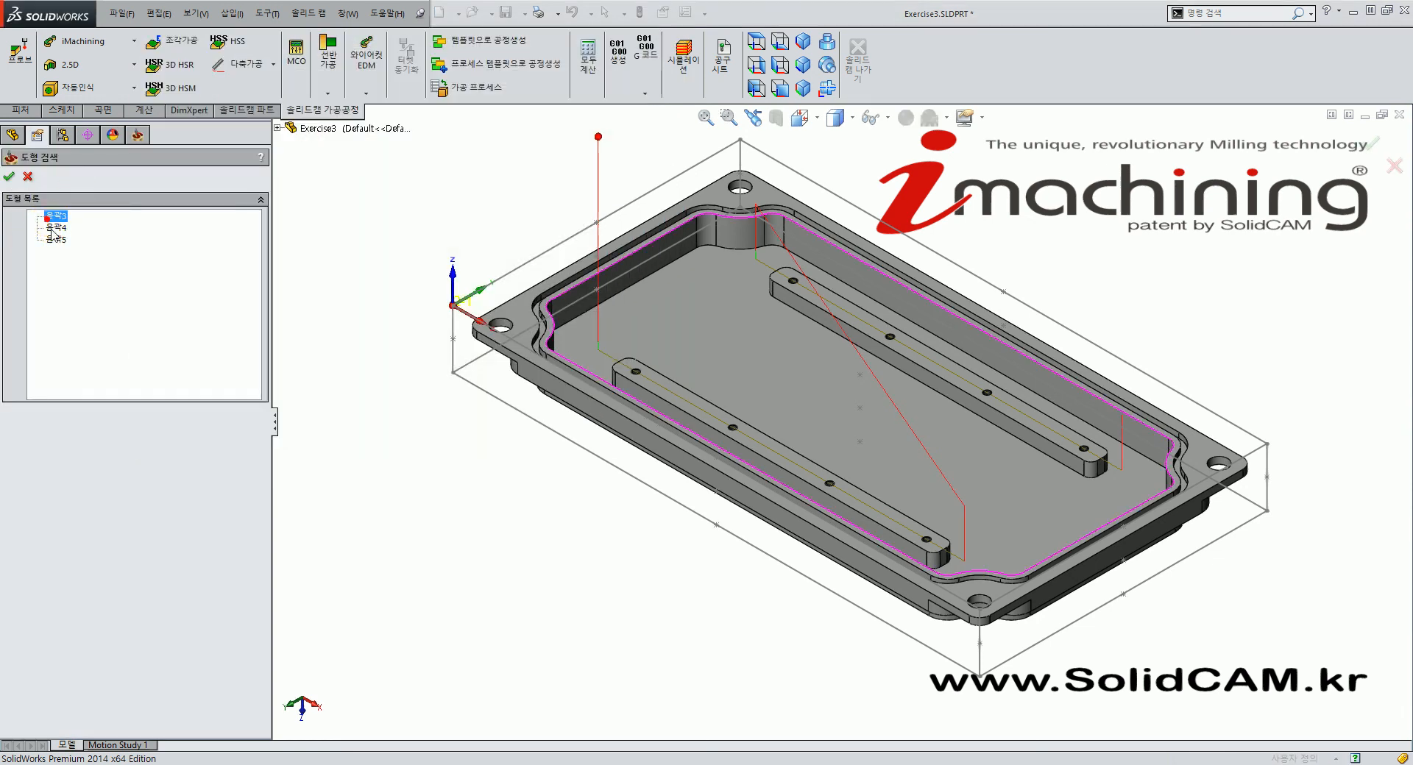
click(54, 240)
click(54, 229)
click(56, 220)
click(56, 228)
click(57, 239)
click(57, 229)
click(56, 219)
click(57, 228)
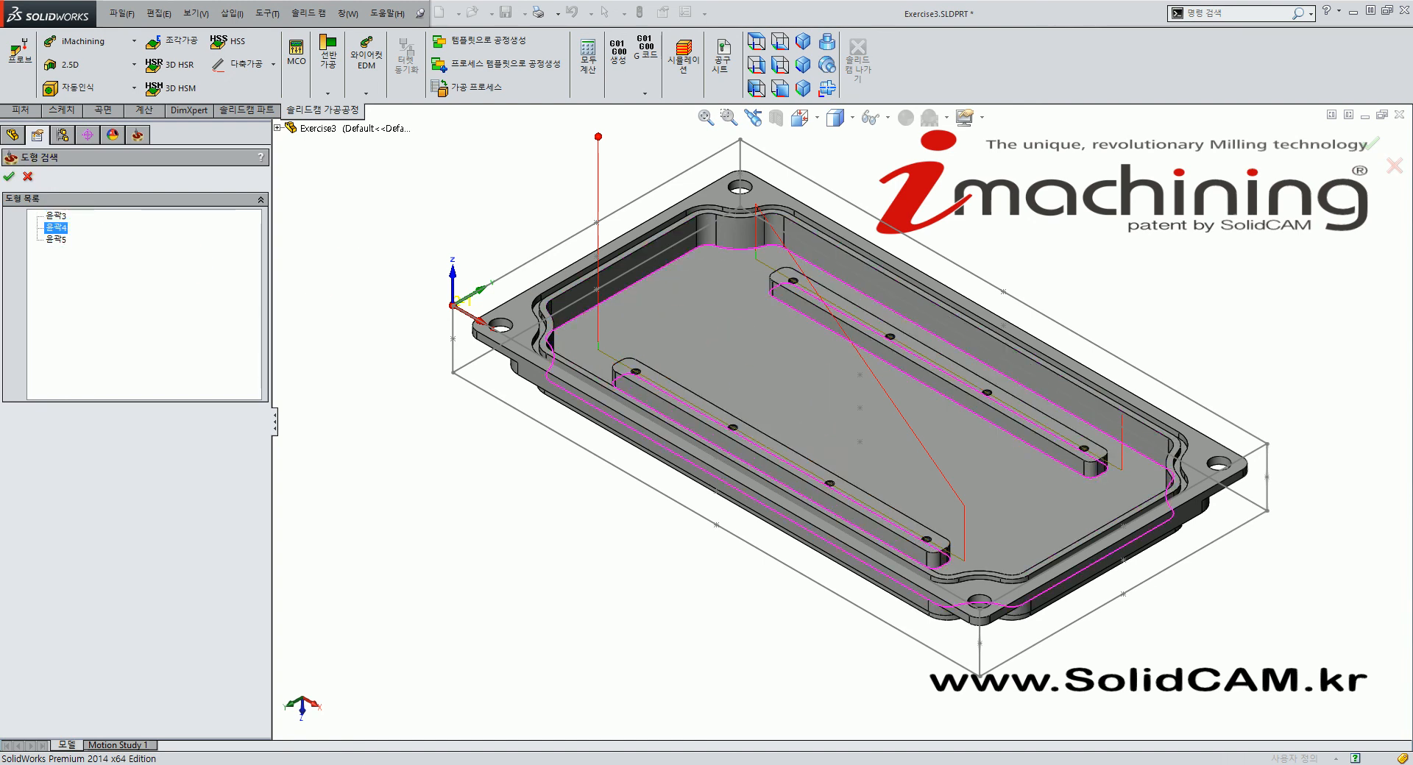
click(9, 178)
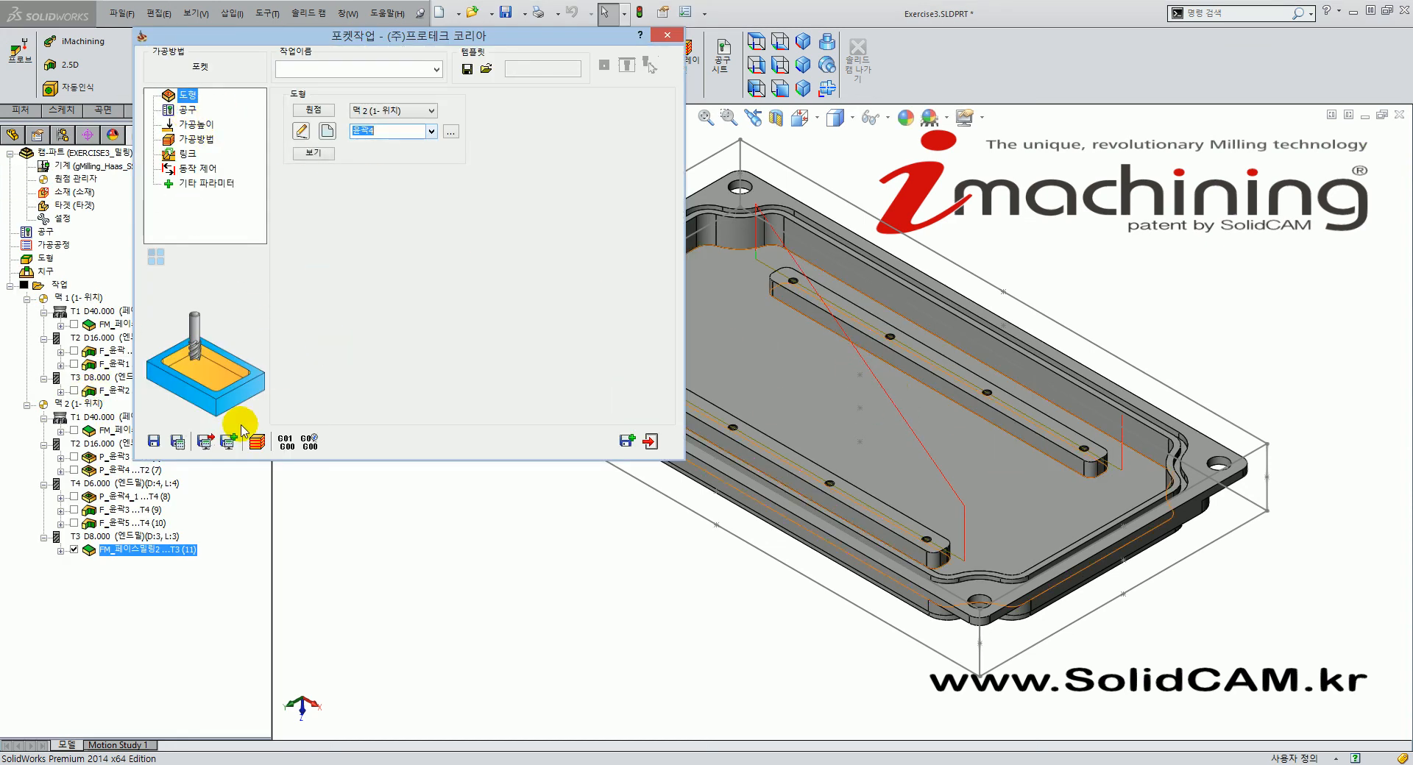
Hide the face milling toolpath, assign 6 mm end mill tool 4, and start editing the upper level.
click(73, 549)
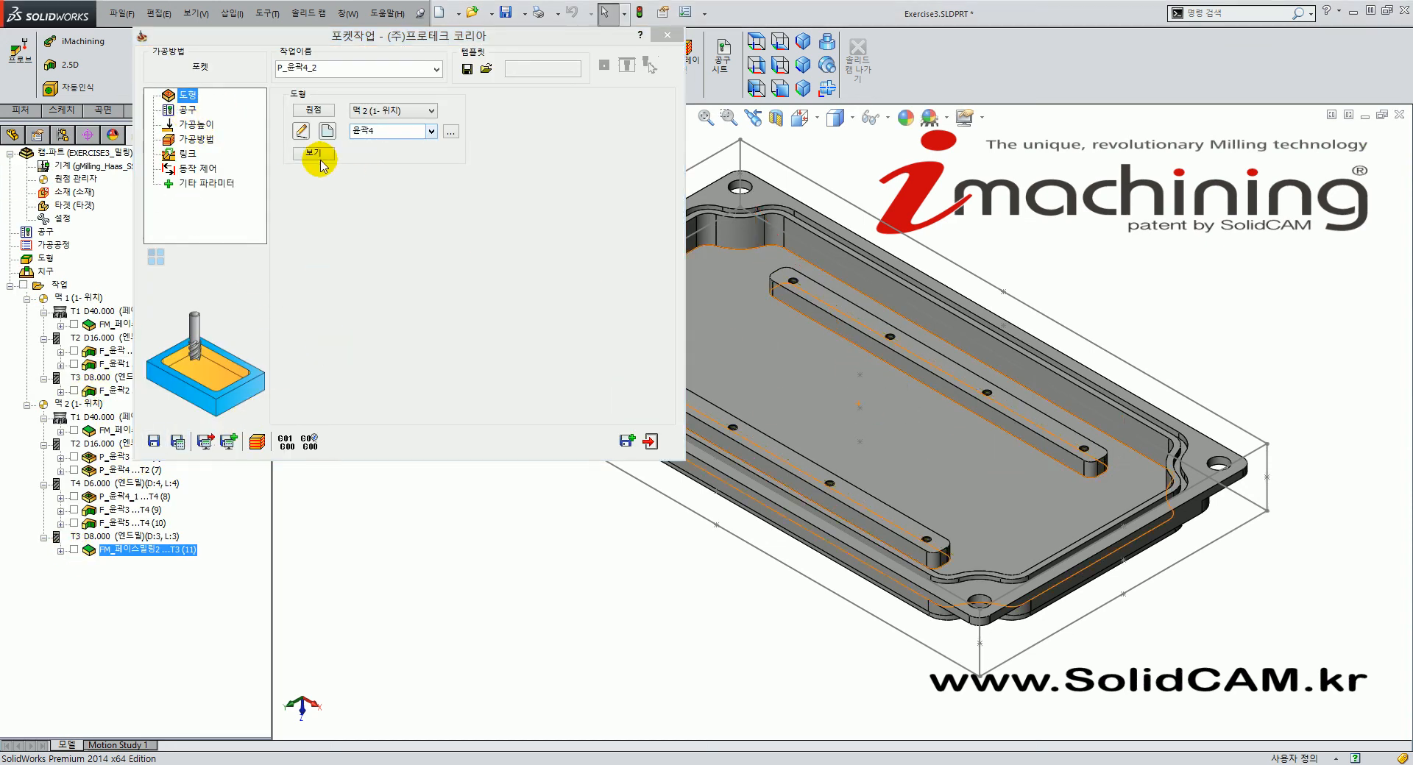
click(188, 112)
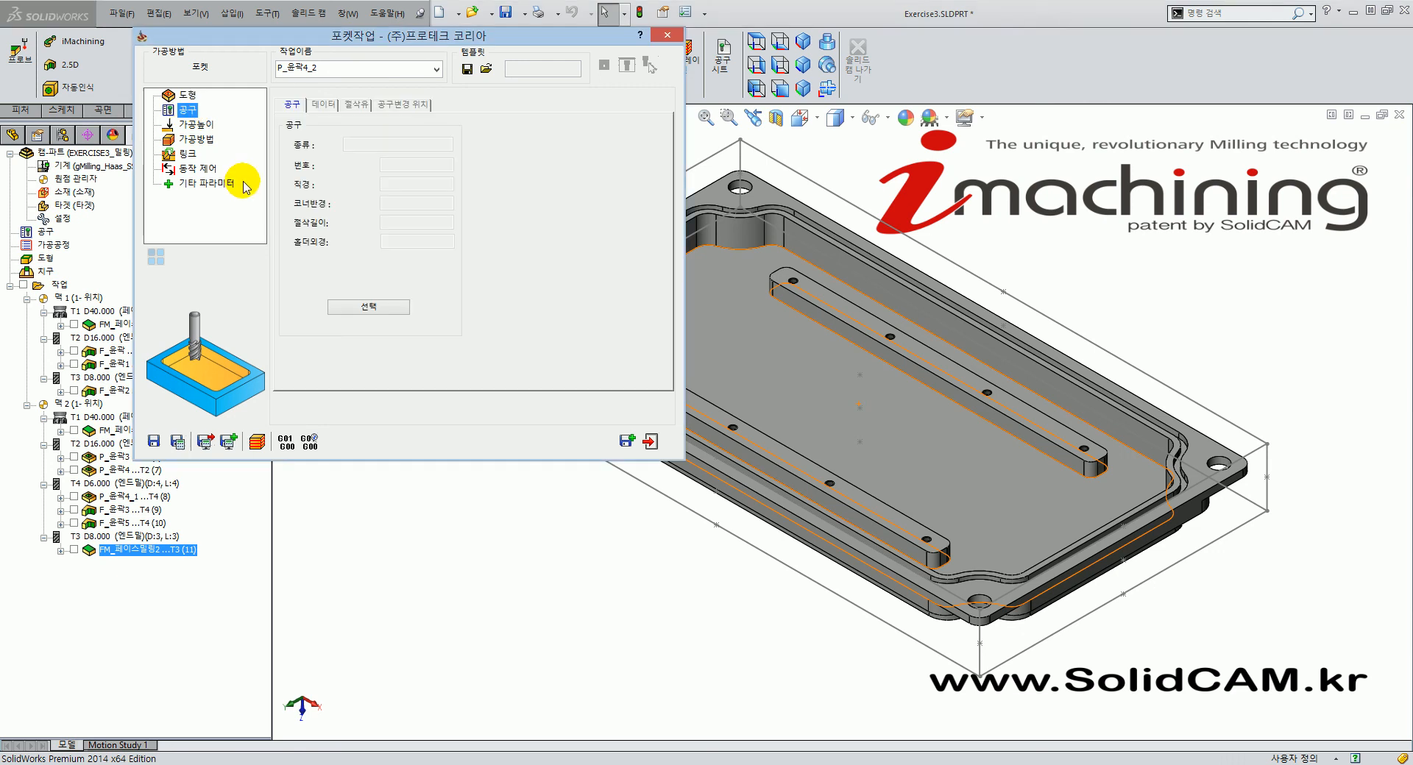
click(368, 306)
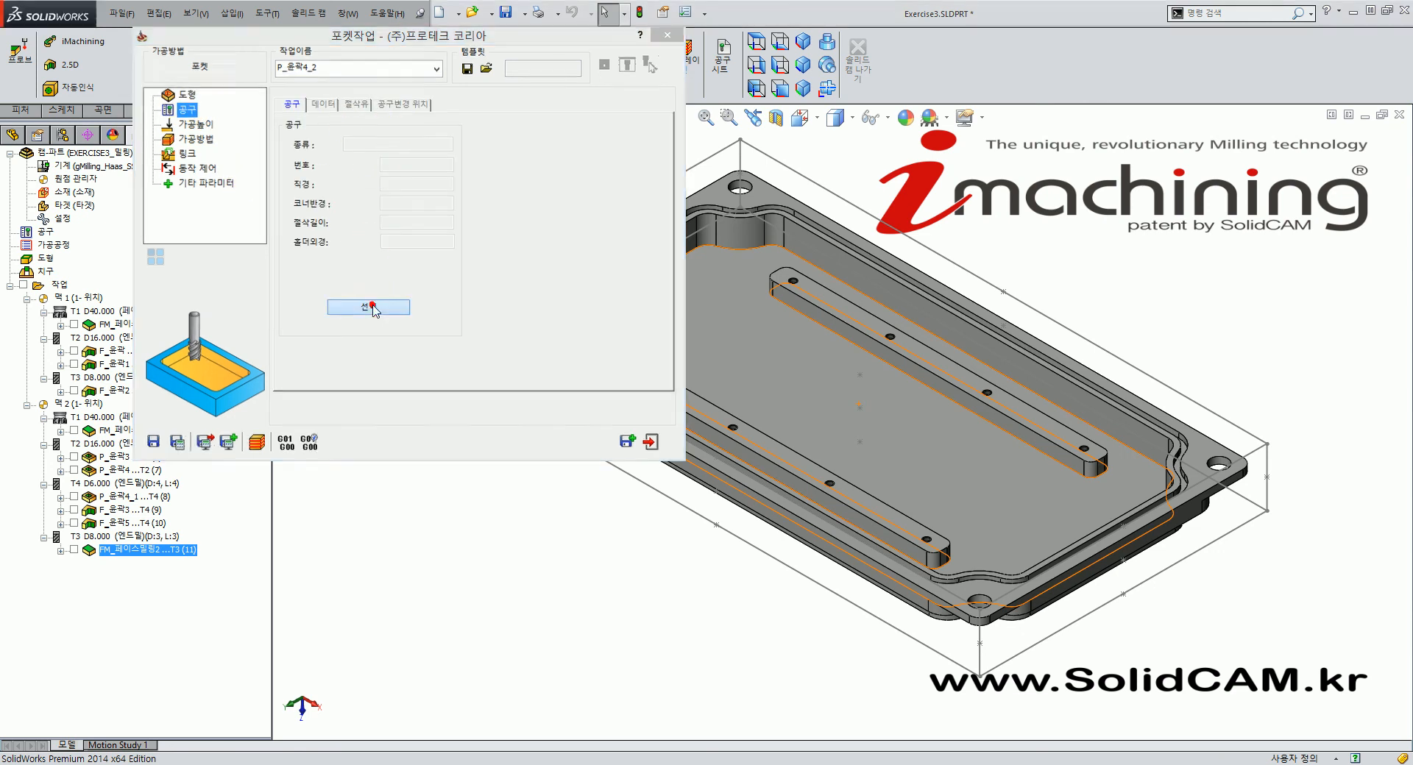
click(406, 194)
click(929, 503)
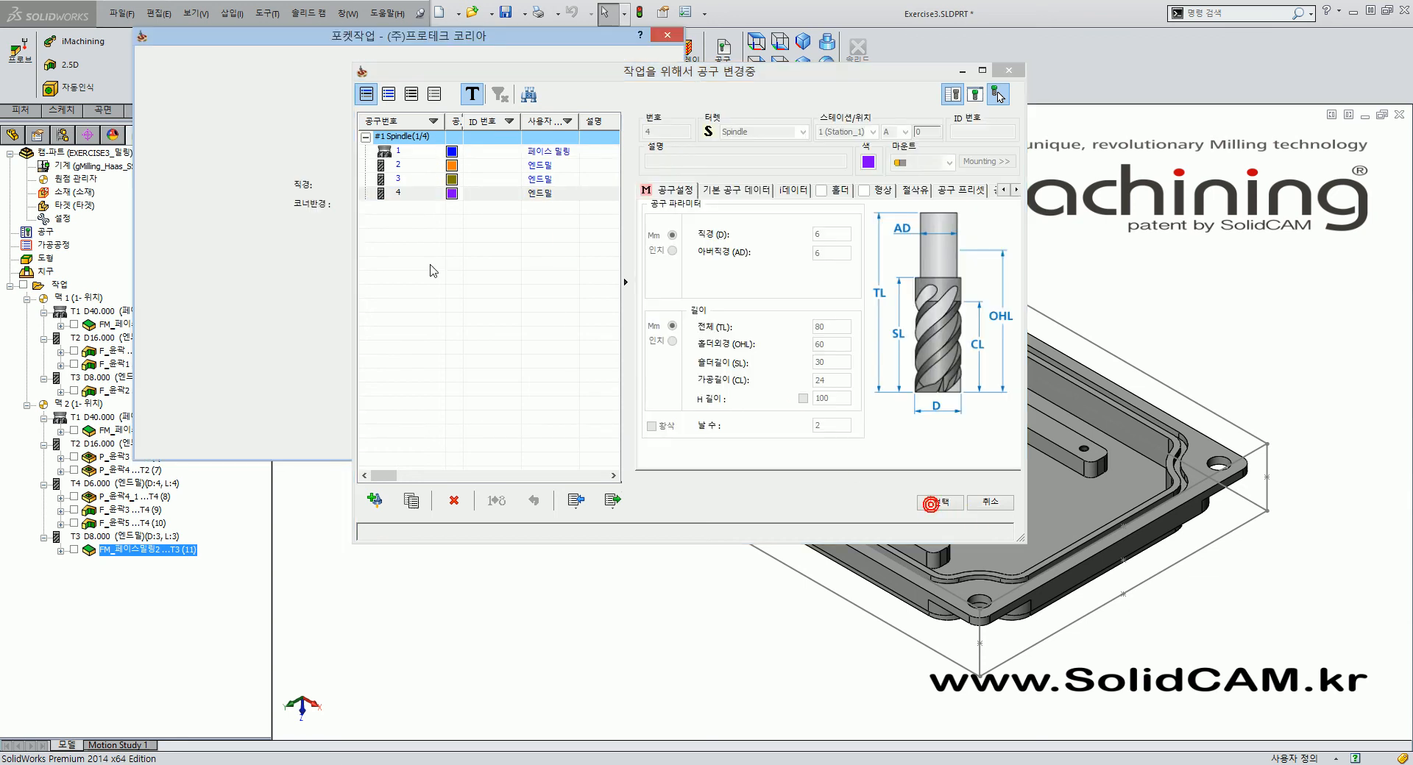
click(196, 124)
click(404, 200)
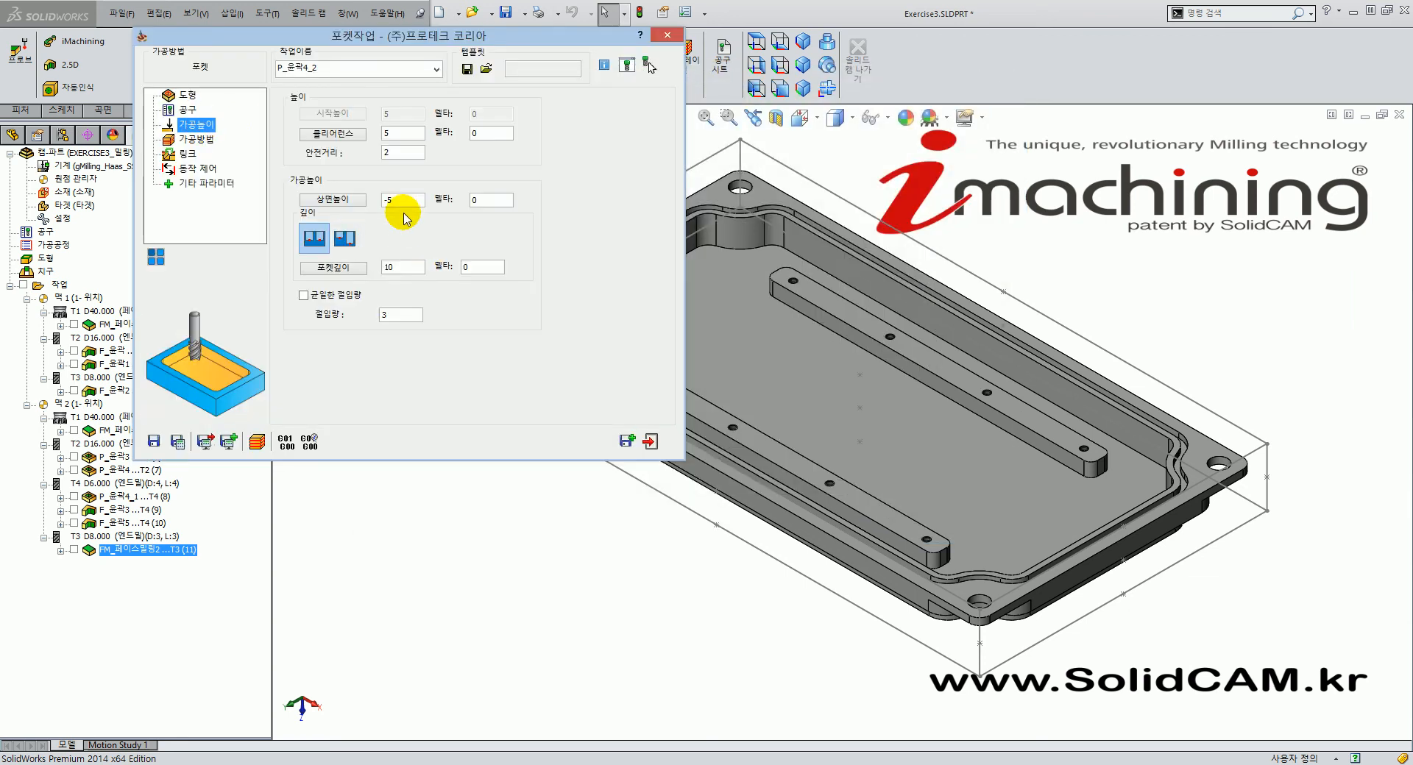
Set upper level -5, pocket depth 8 from the inner floor face, and step-down 0.
text(-5)
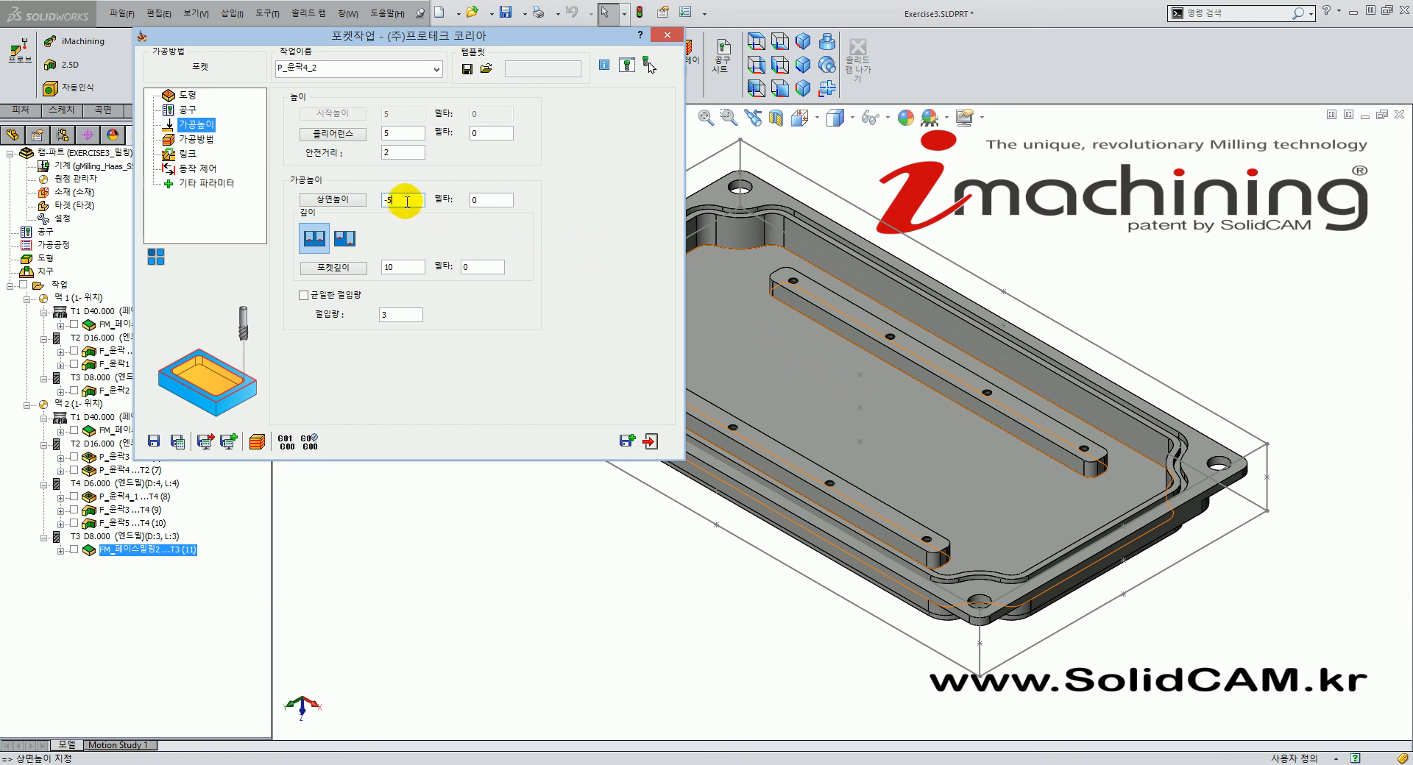
click(403, 267)
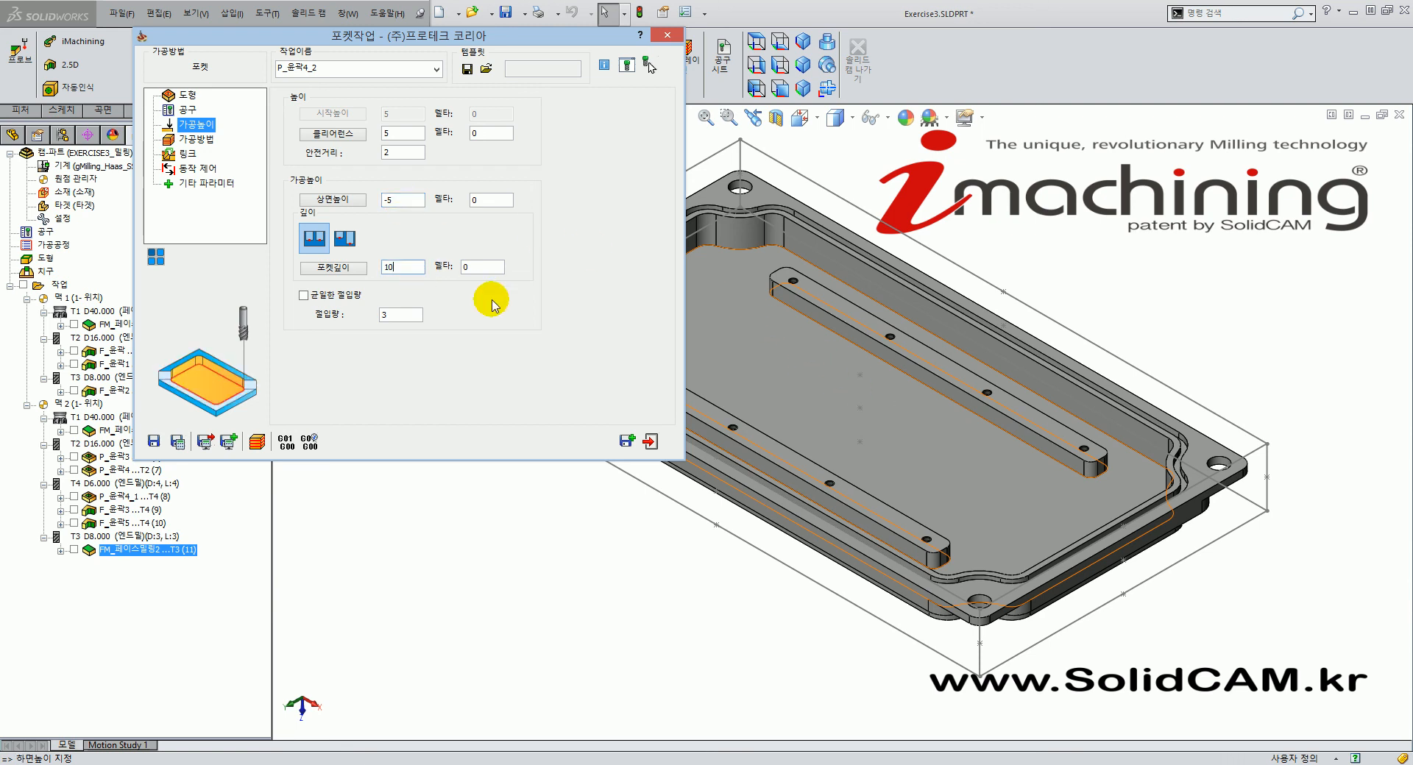
click(920, 404)
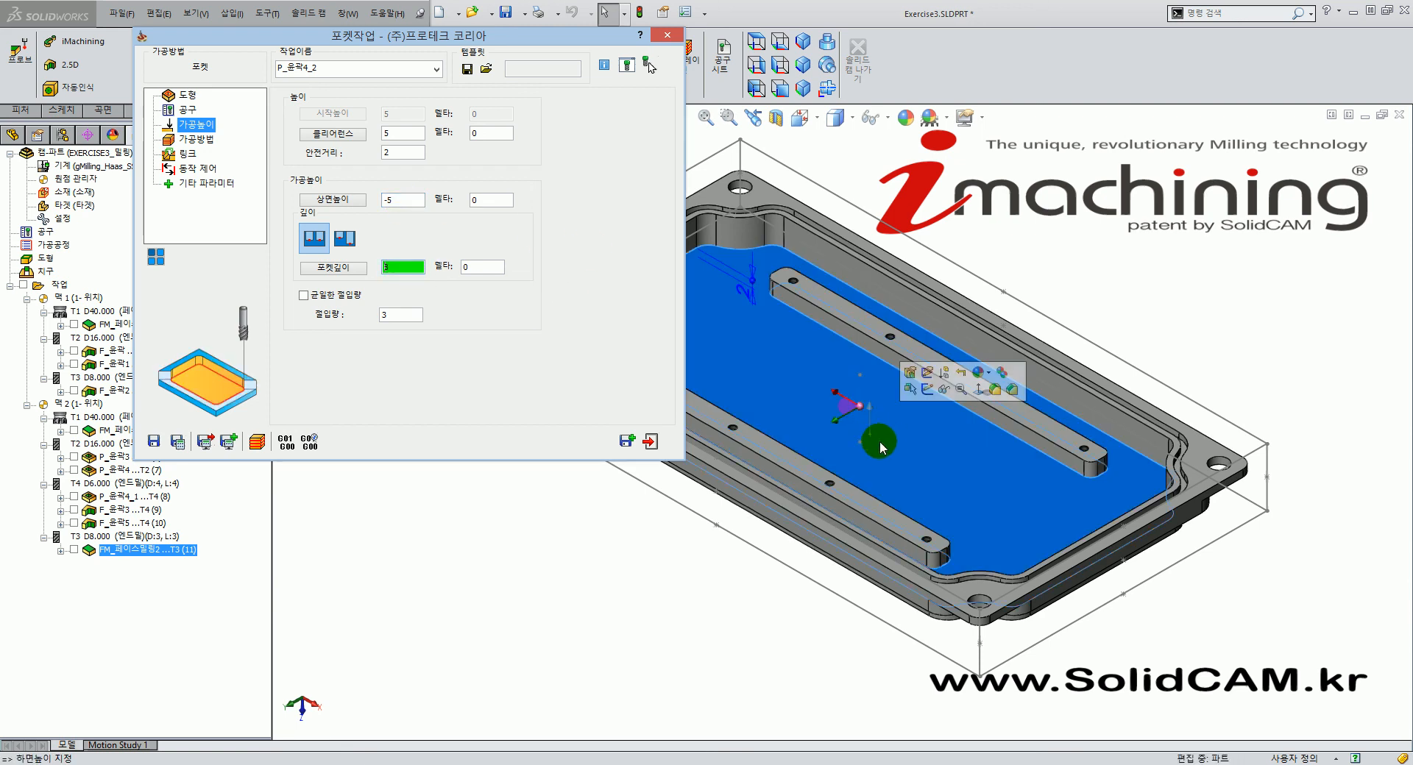
click(404, 315)
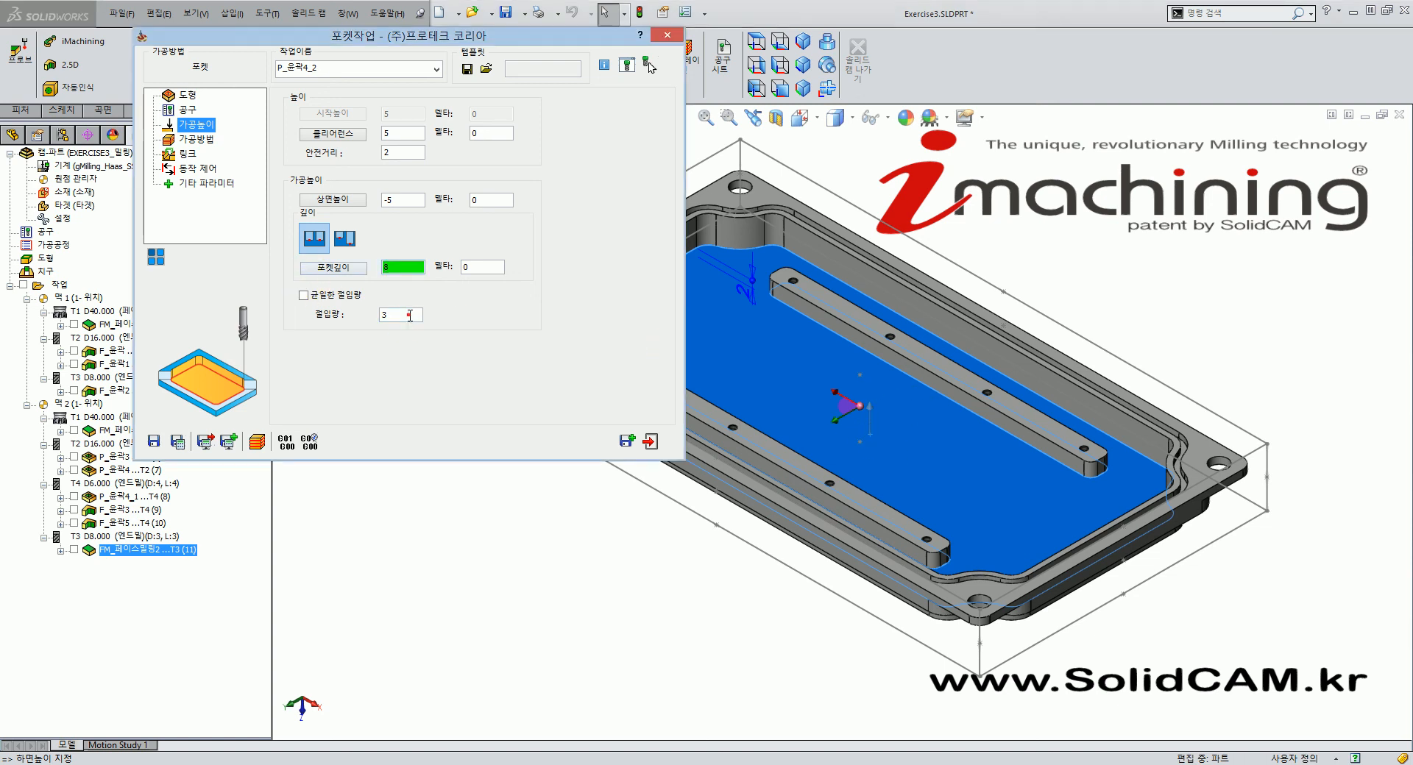
drag(411, 313, 324, 325)
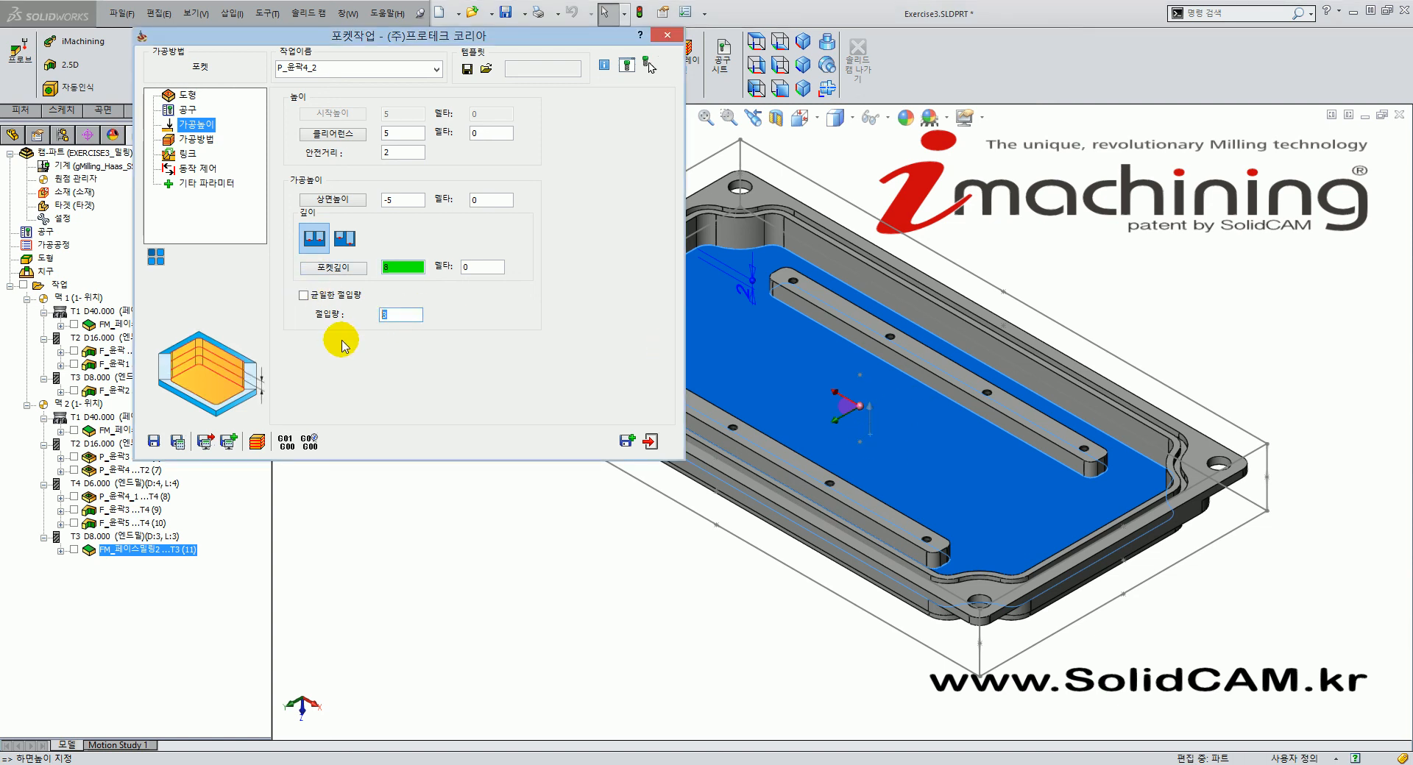
text(0)
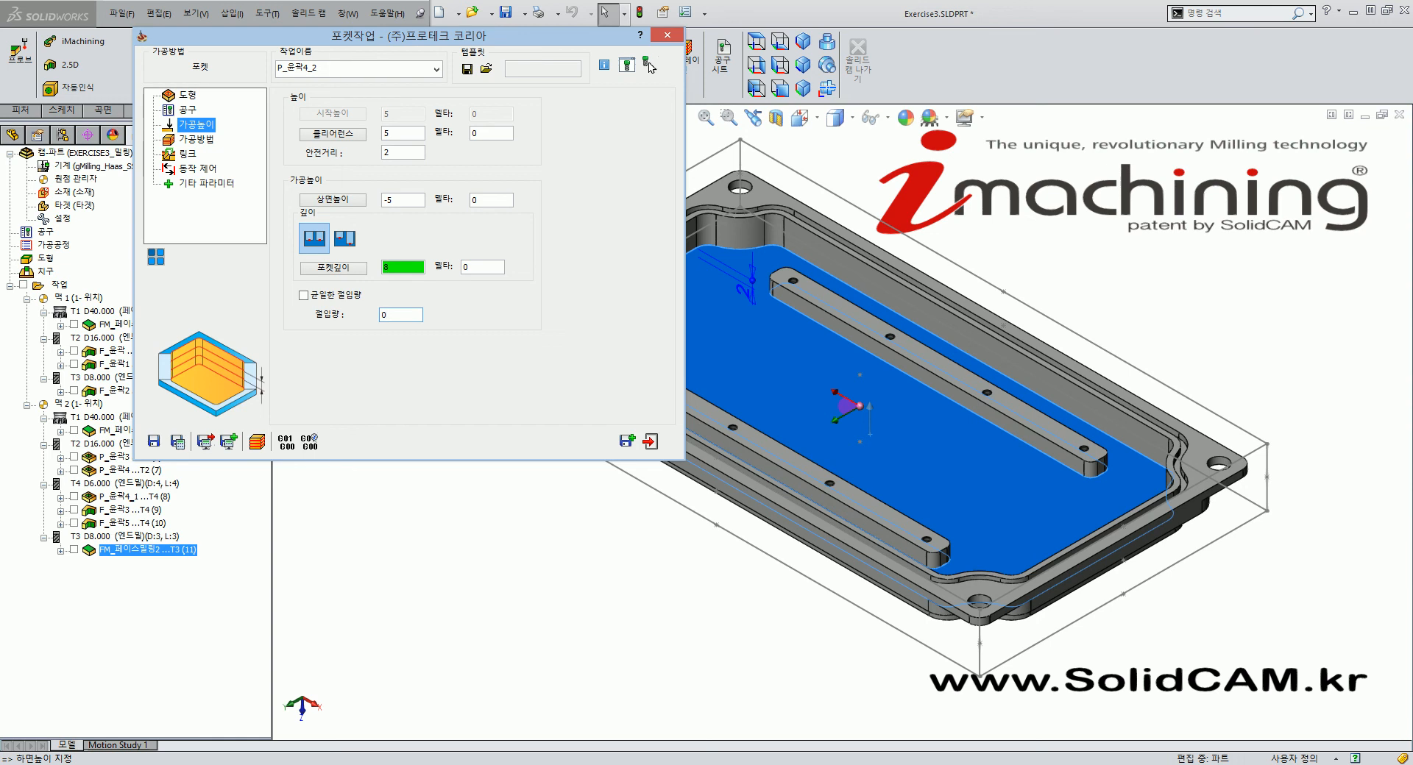
Enter wall offset 0.1 and island offset 0.1 with floor offset 0, then orbit the part to check.
click(197, 139)
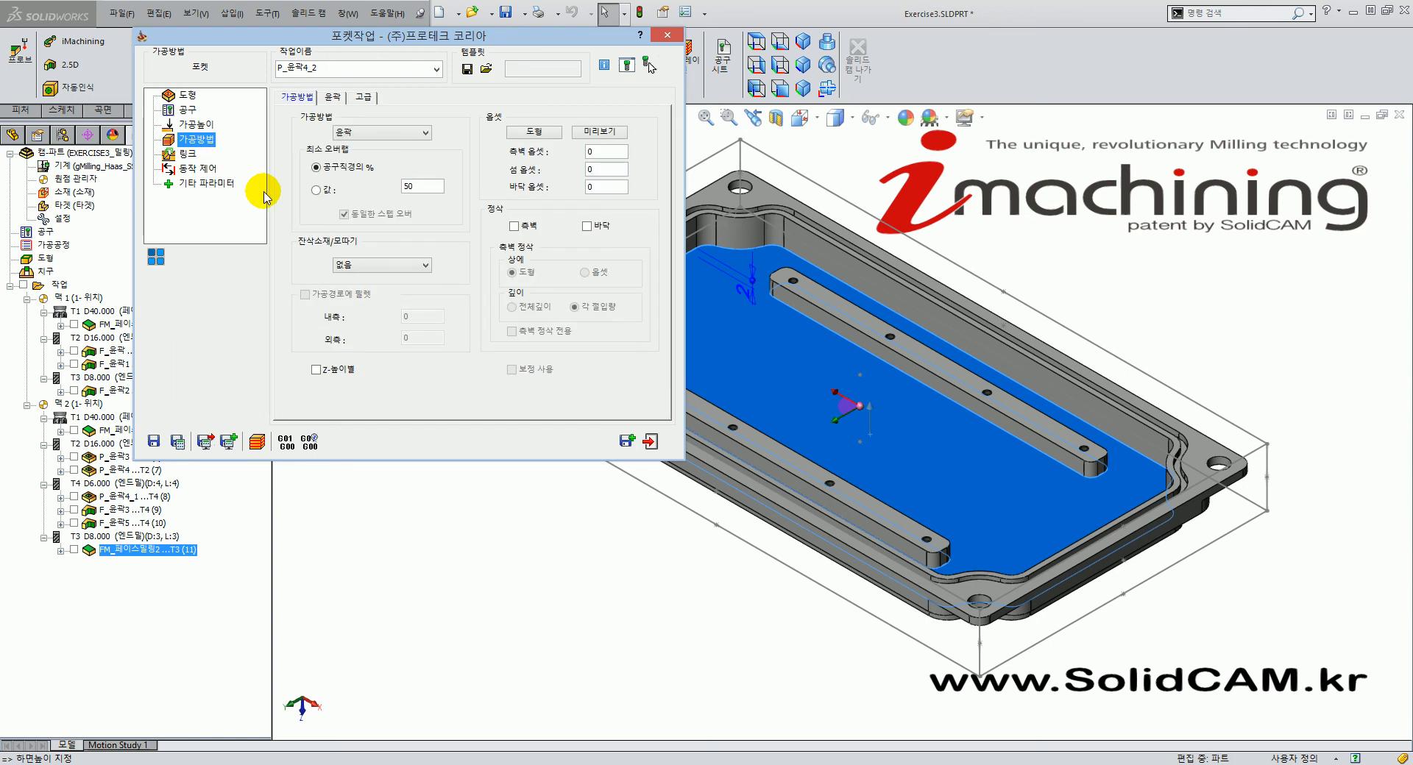
click(207, 125)
click(197, 139)
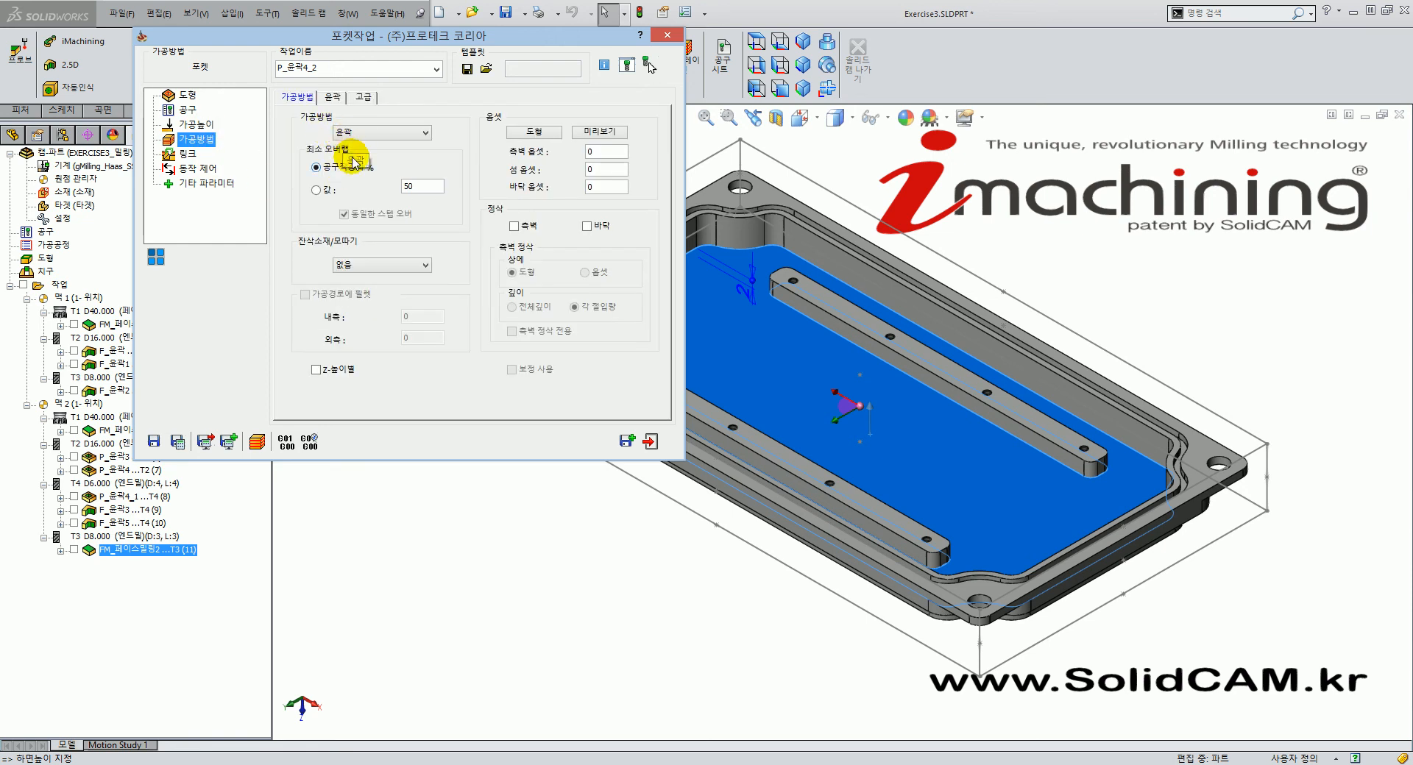
click(613, 152)
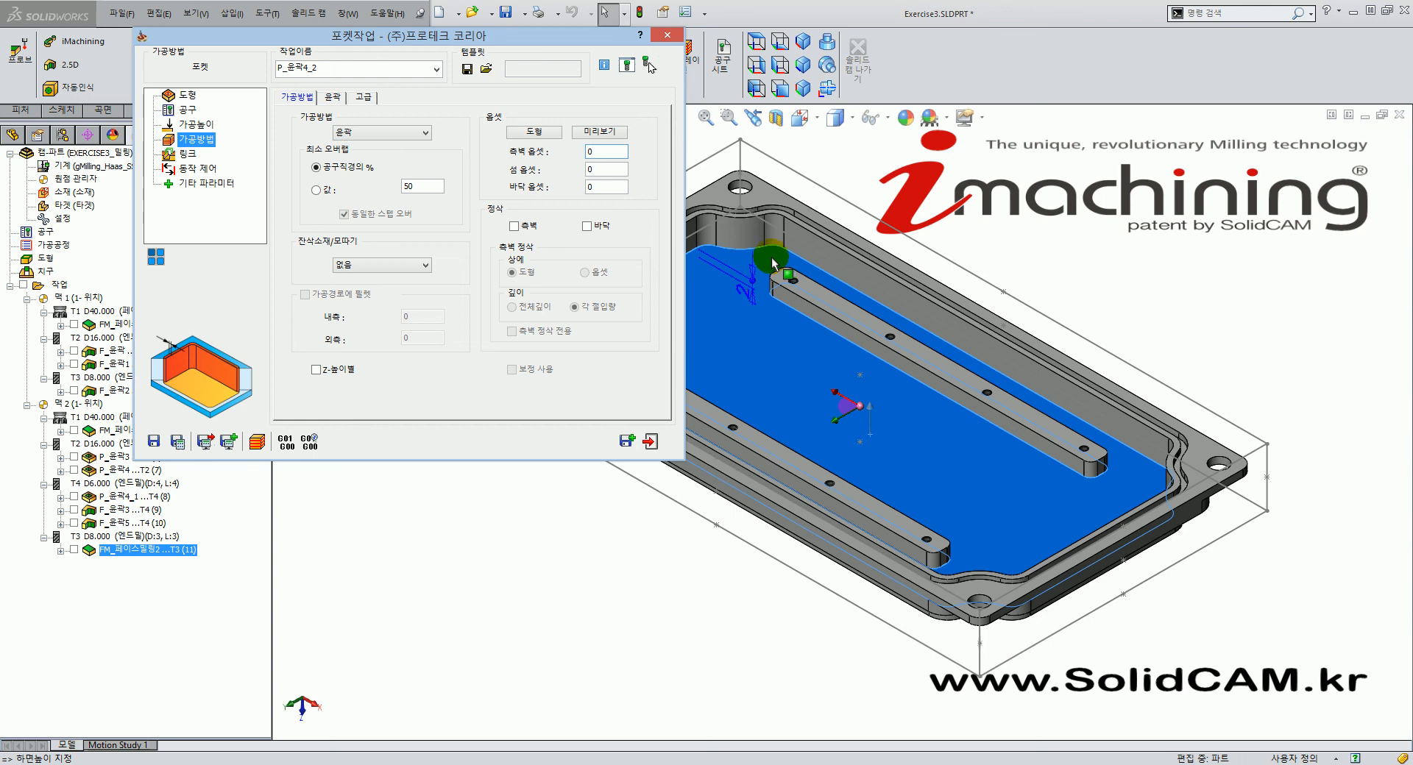
click(604, 160)
click(602, 154)
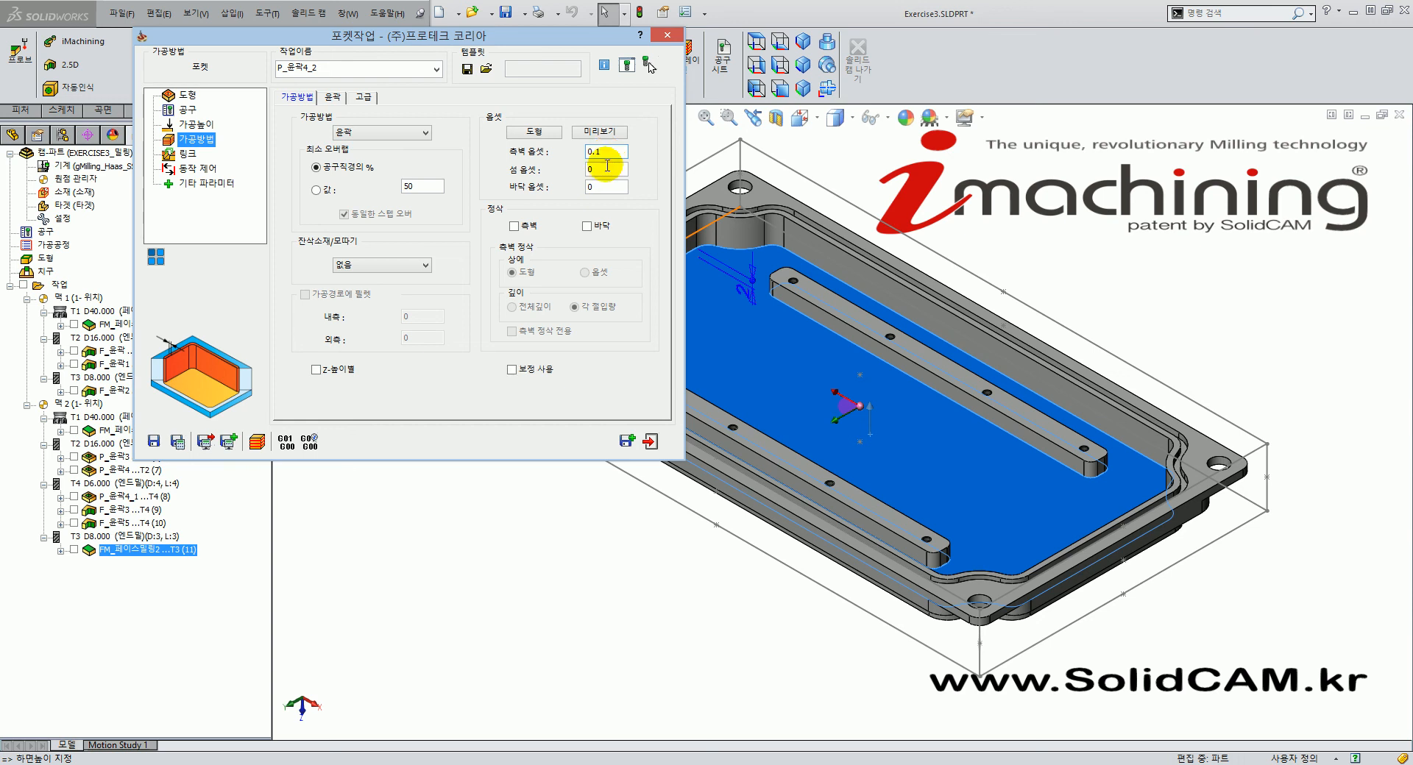
click(610, 170)
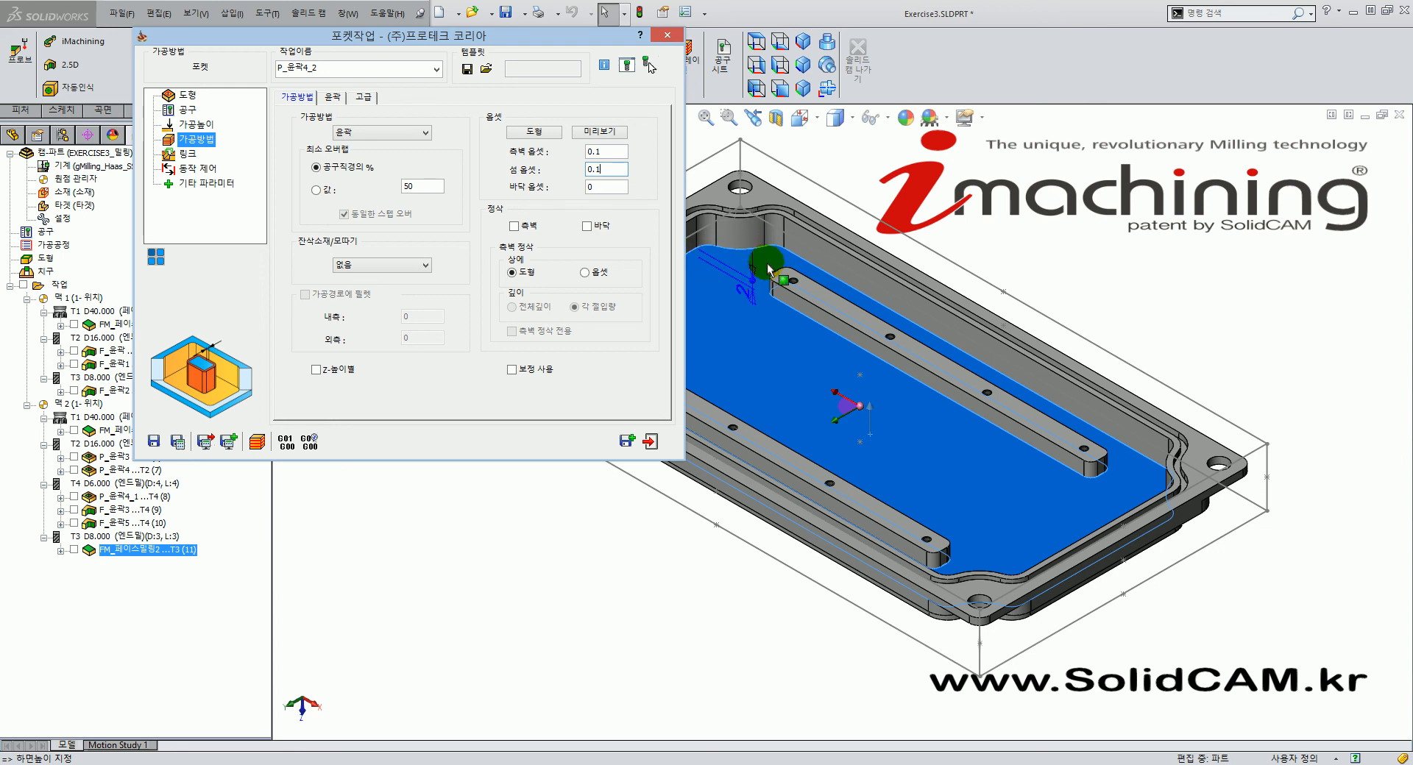
double_click(603, 171)
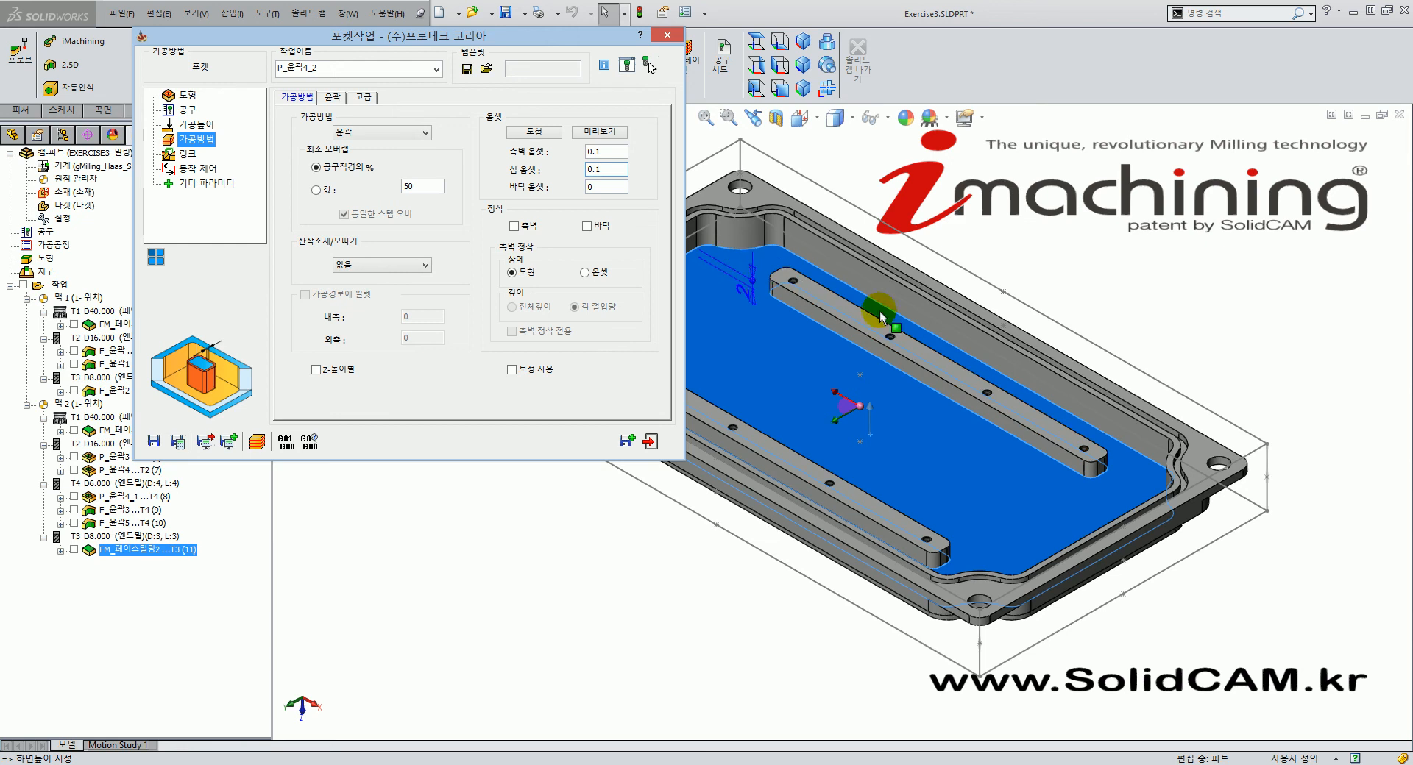
middle_drag(953, 388, 923, 451)
middle_drag(1030, 409, 959, 433)
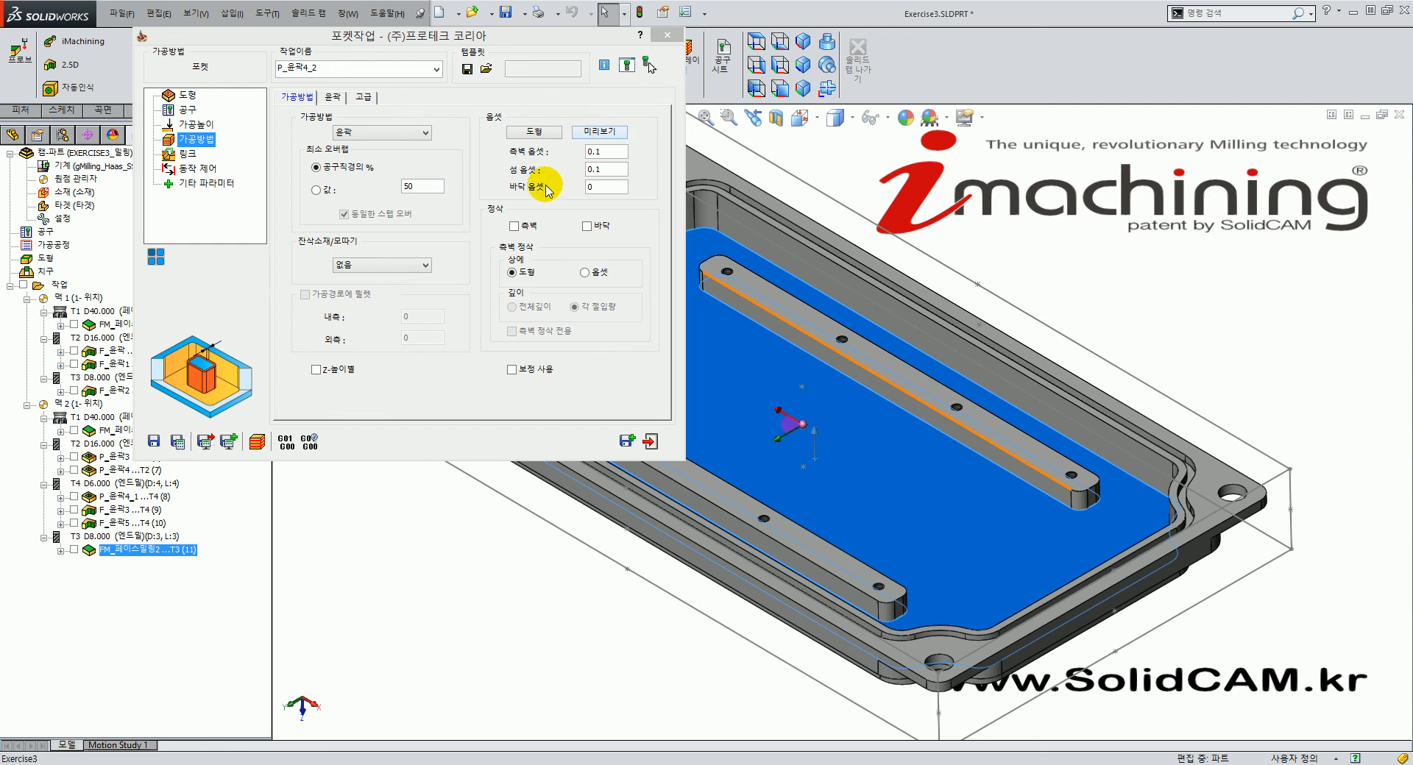
Enable Floor finish for the P_윤곽4_2 pocket, leaving wall finishing off.
click(837, 374)
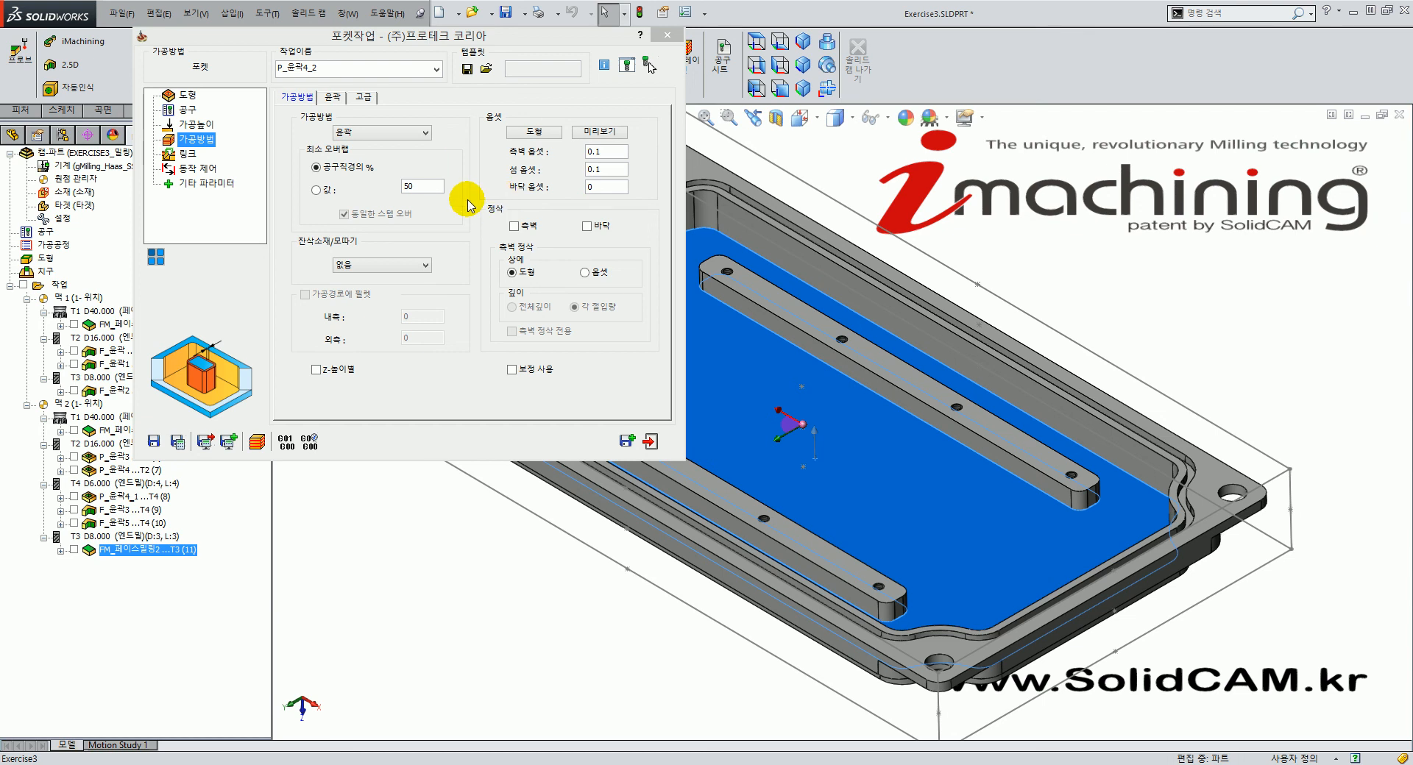
click(586, 227)
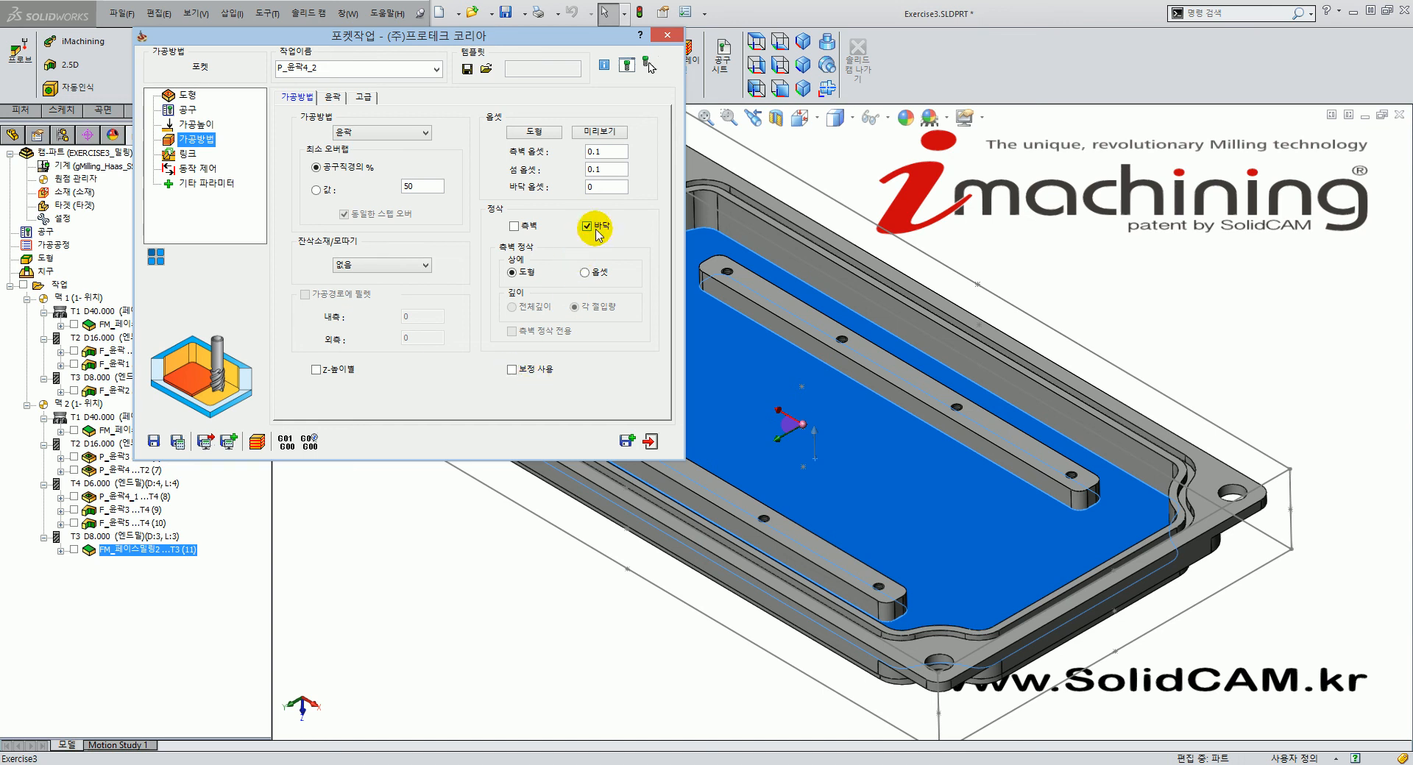
Set an arc lead-out by distance (radius 2, 90°), then Save & Calculate and close the floor-offset error.
click(188, 153)
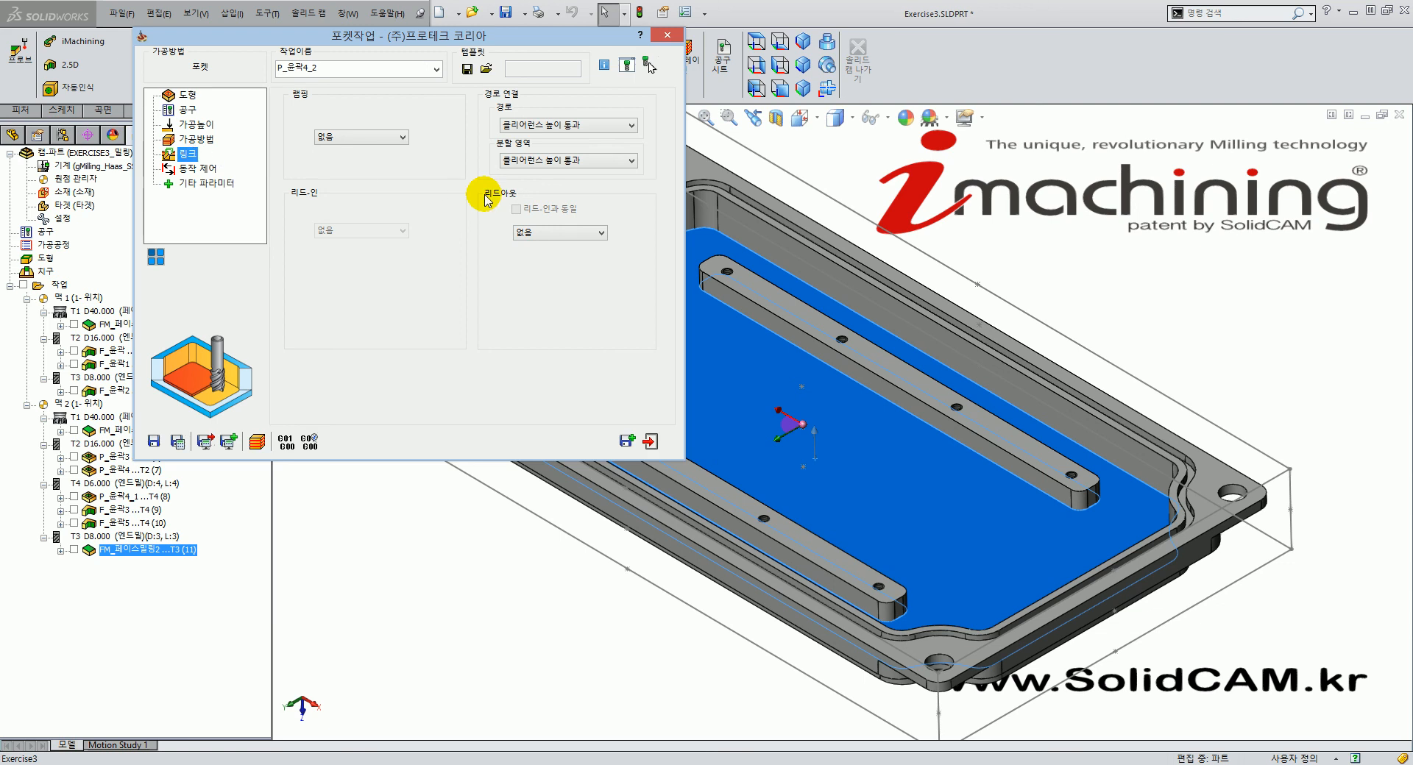
click(557, 233)
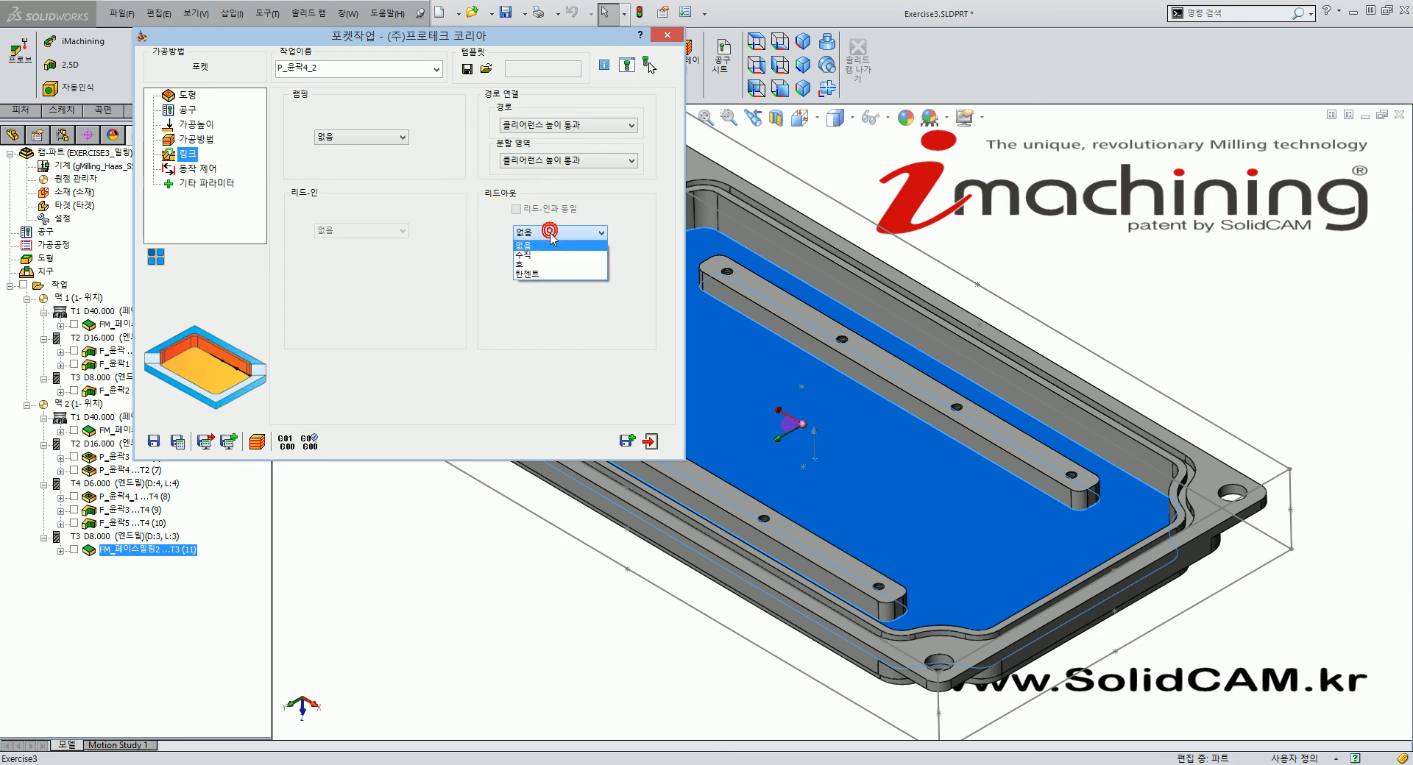
click(549, 264)
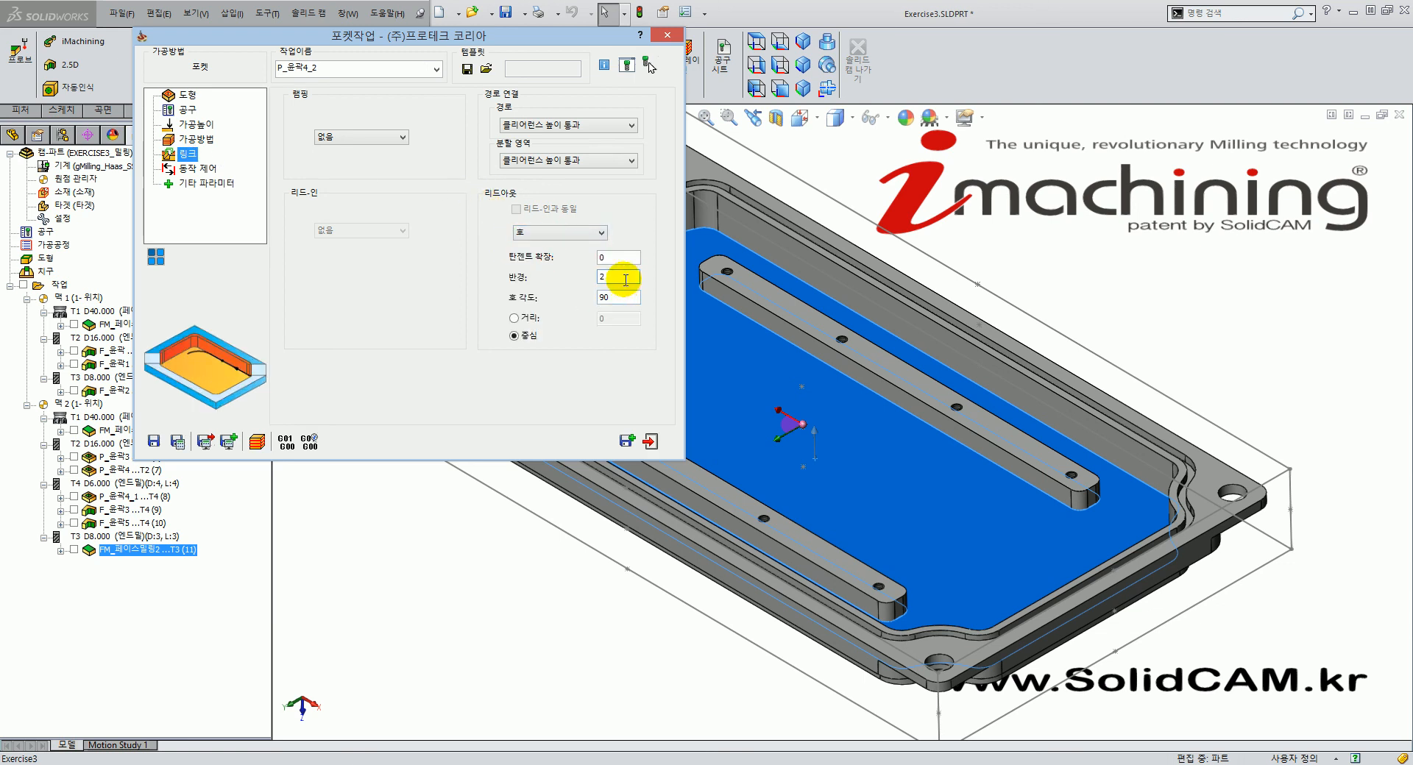
click(513, 318)
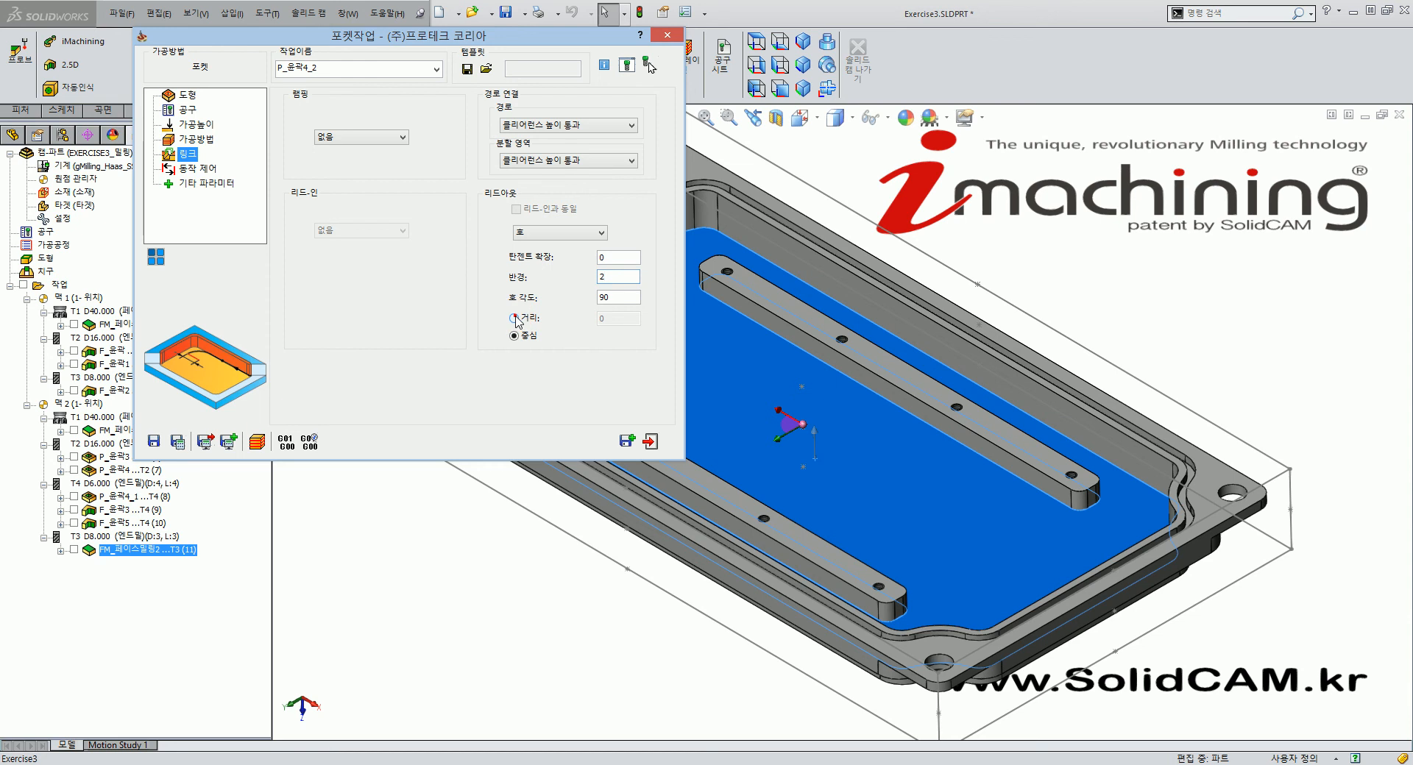
click(178, 443)
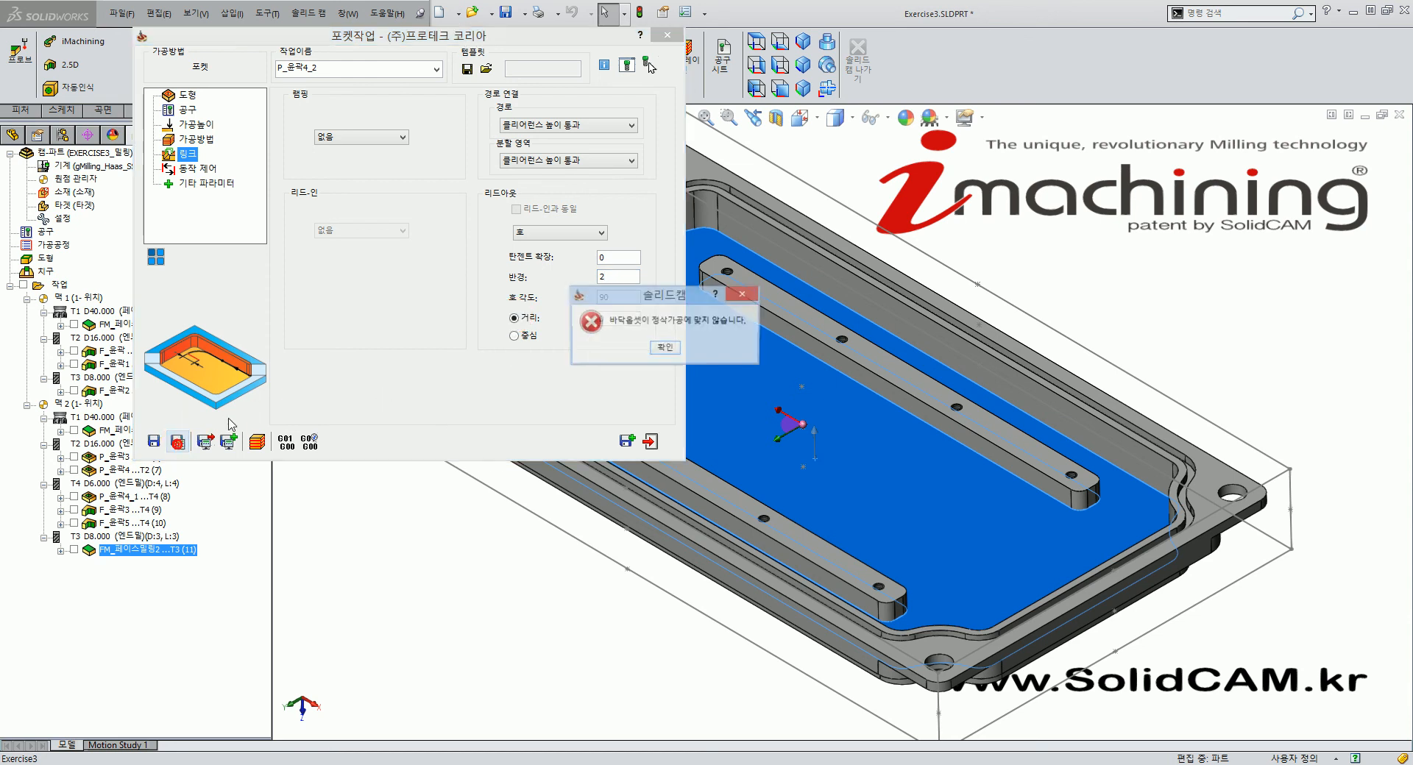
click(662, 346)
Turn floor finishing off with floor offset 0 and save, adding P_윤곽4_2 as operation 12 with T4.
click(610, 185)
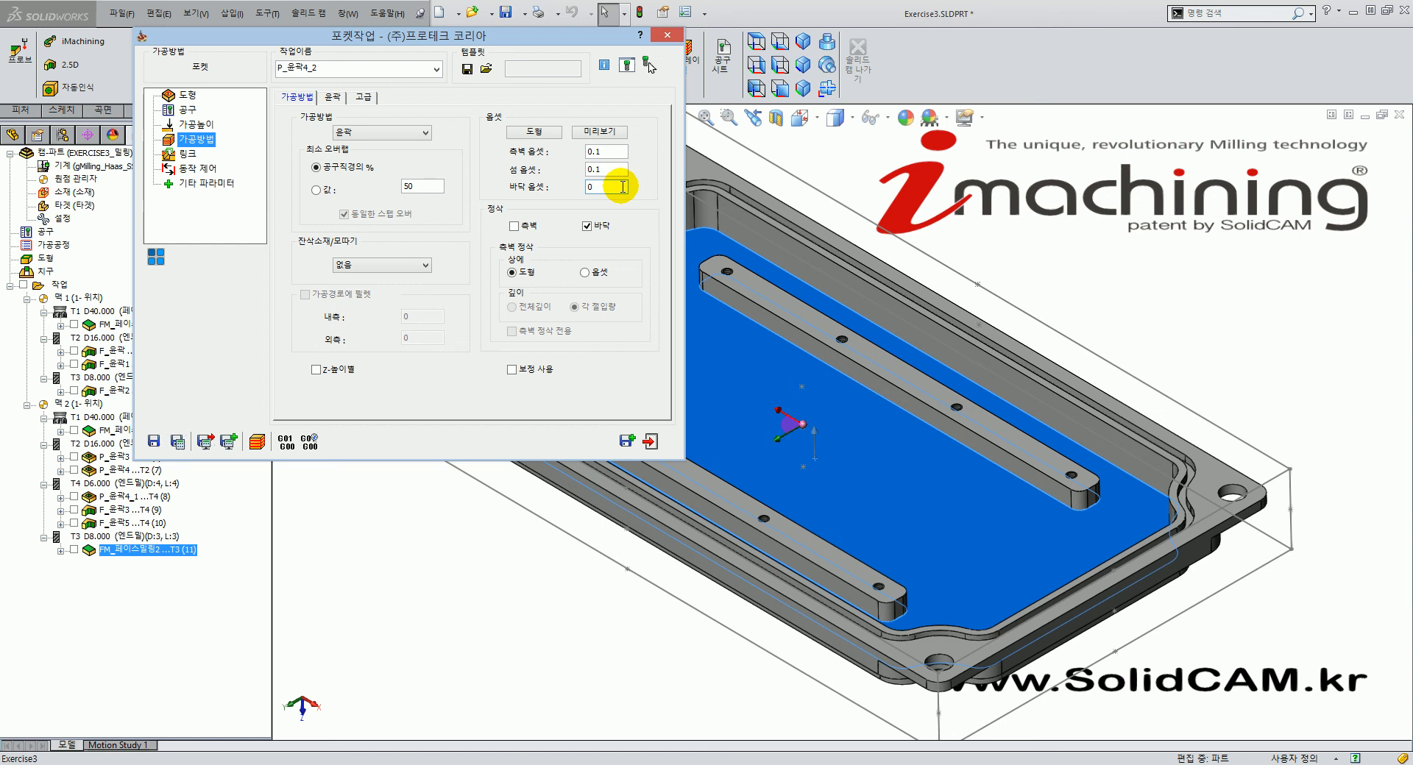
double_click(605, 188)
click(592, 225)
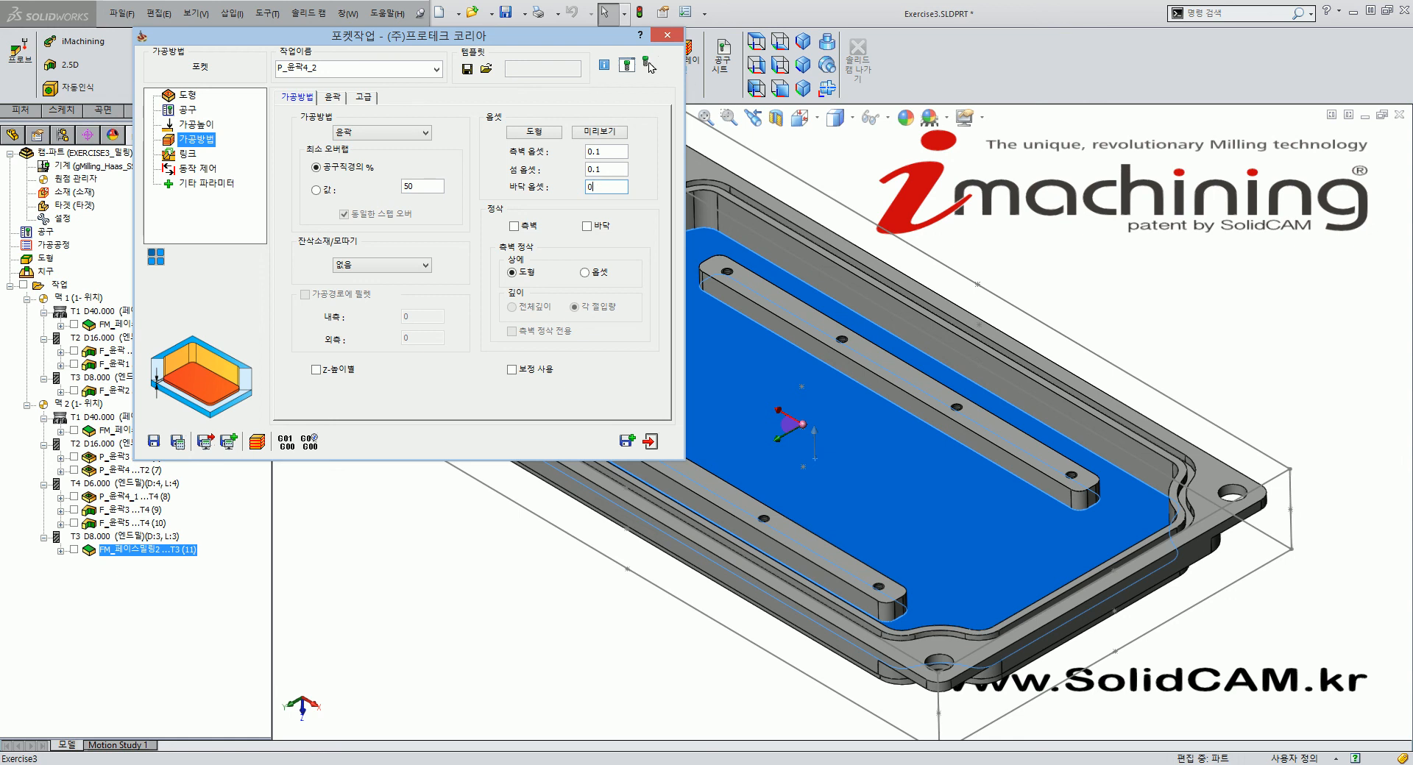
click(177, 441)
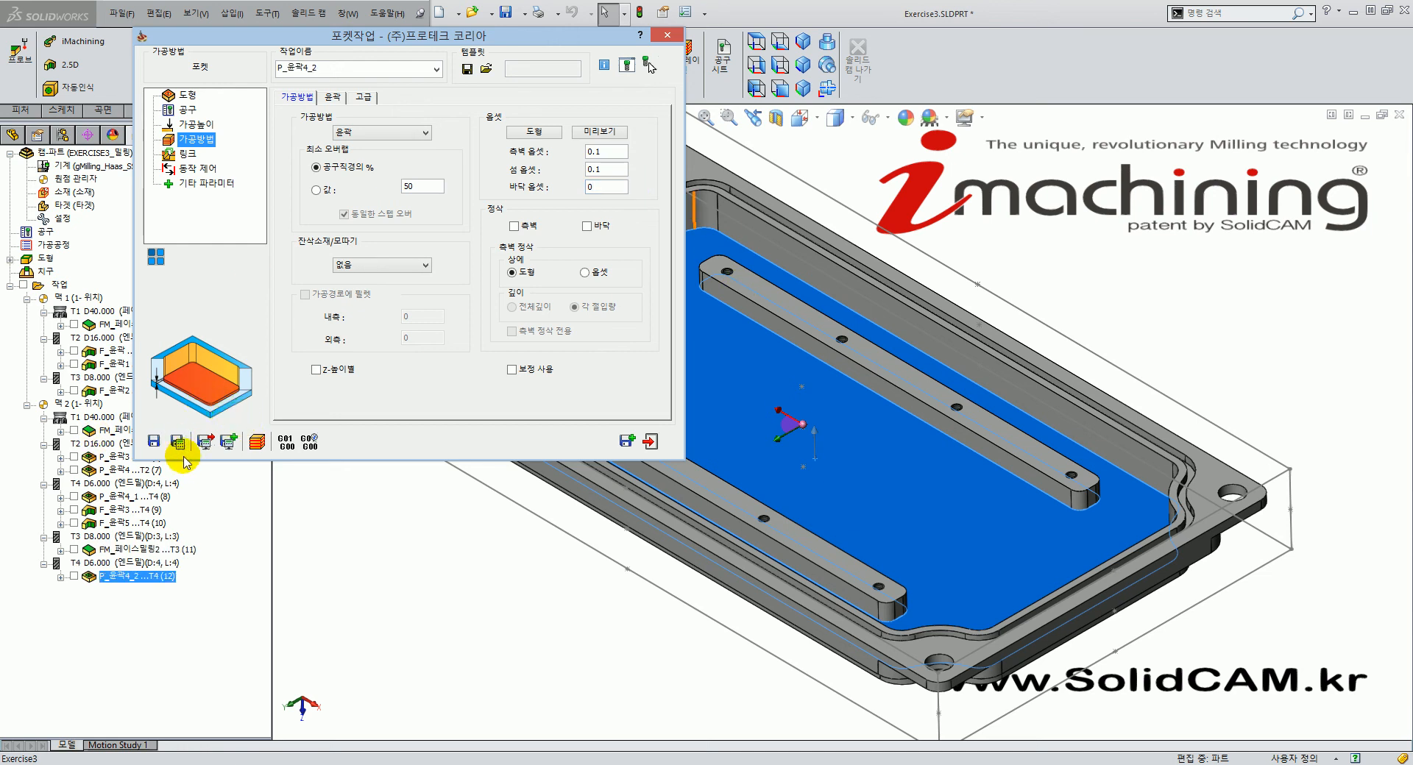
Display the P_윤곽4_2 pocket toolpath on the part and orbit to inspect it.
click(73, 576)
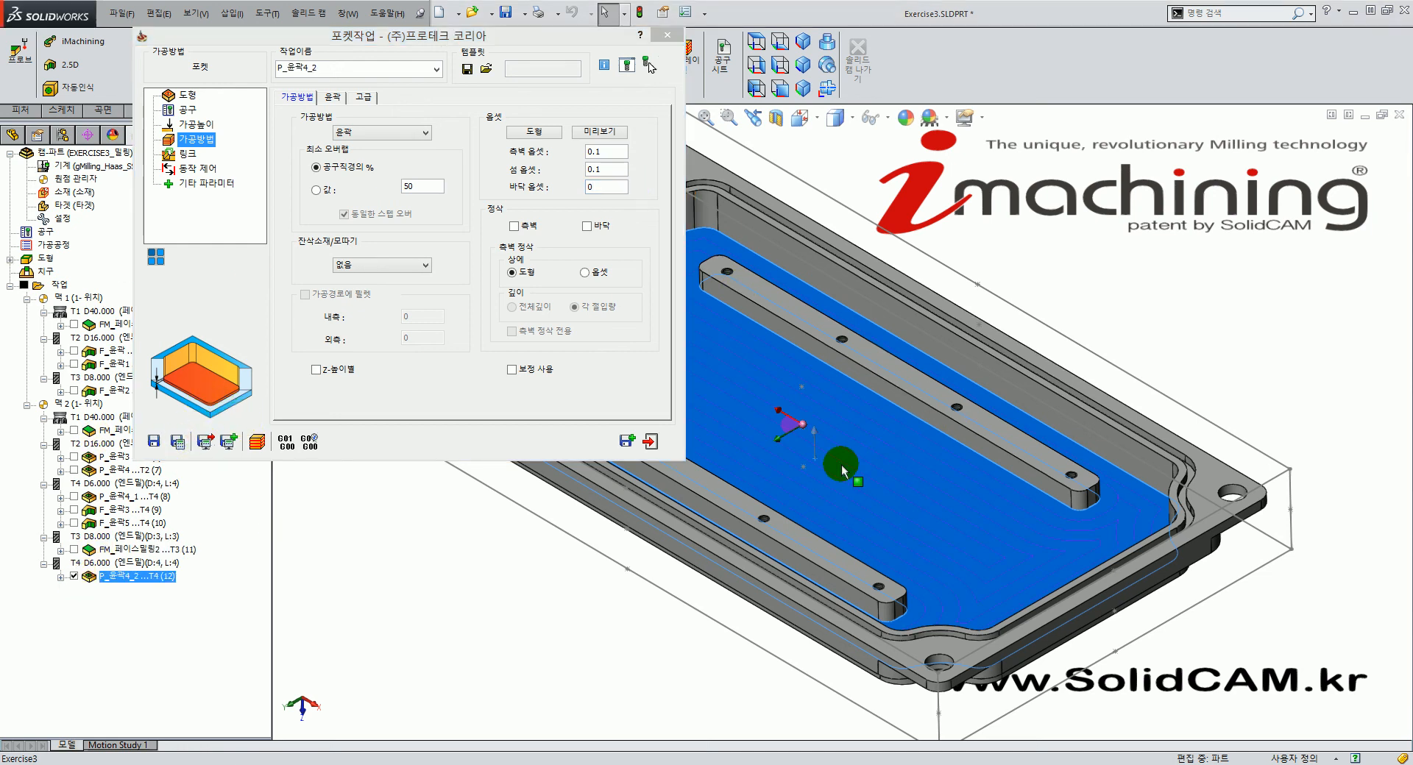
mouse_move(751, 500)
middle_down()
mouse_move(838, 520)
mouse_move(773, 599)
mouse_move(760, 644)
mouse_move(789, 656)
mouse_move(788, 630)
mouse_move(801, 655)
mouse_move(777, 406)
mouse_move(752, 373)
mouse_move(798, 388)
mouse_move(800, 480)
mouse_move(779, 495)
middle_up()
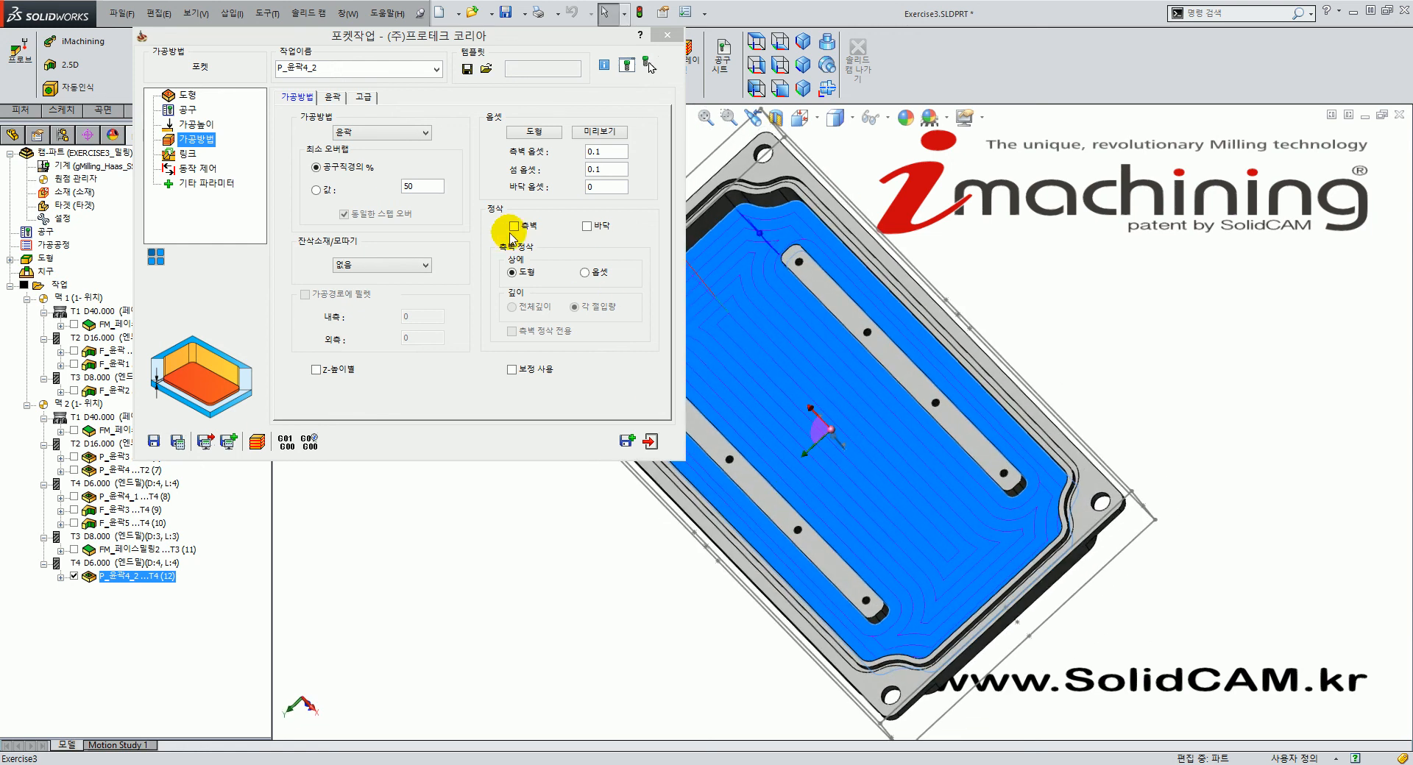
click(466, 379)
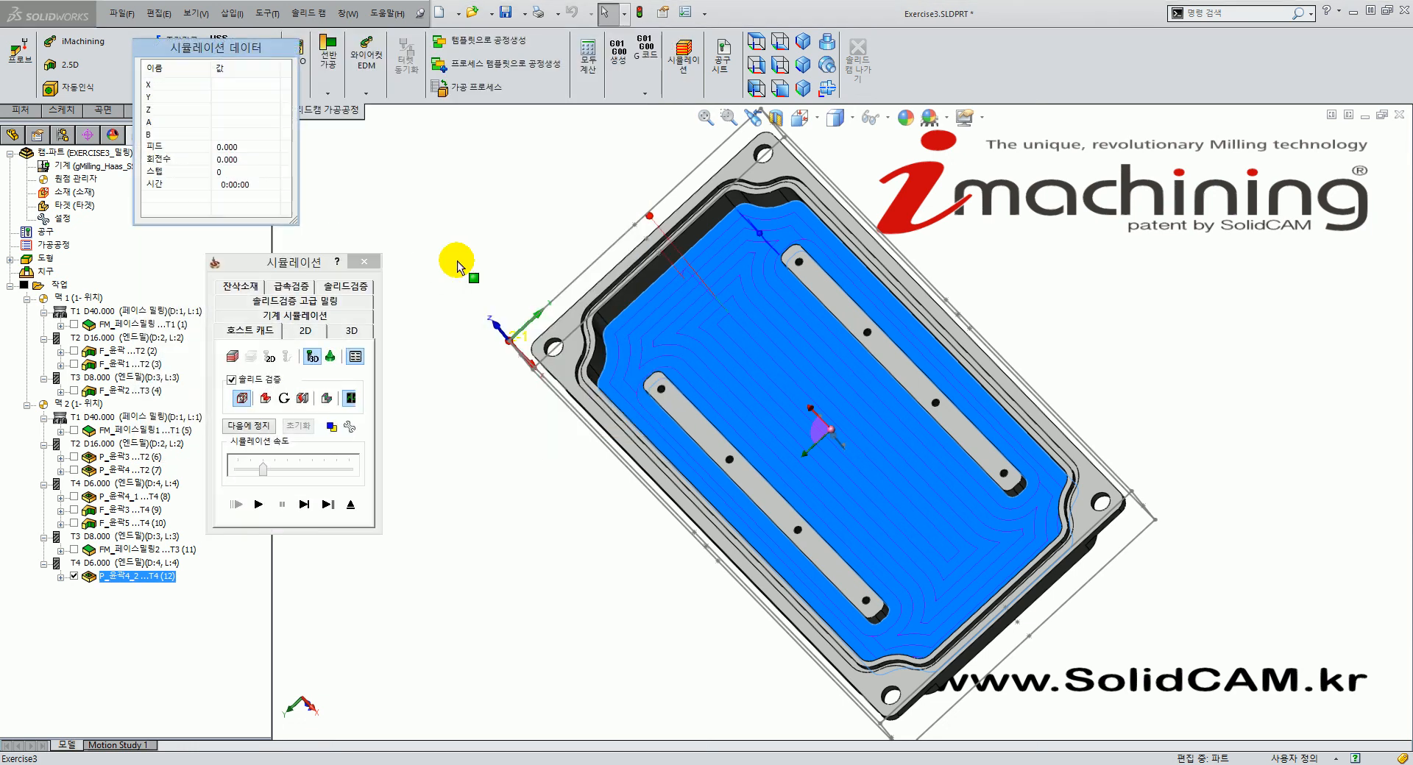
middle_drag(691, 518, 650, 448)
Play the SolidVerify simulation of P_윤곽4_2 to completion, exit, and rotate the part to review.
click(341, 287)
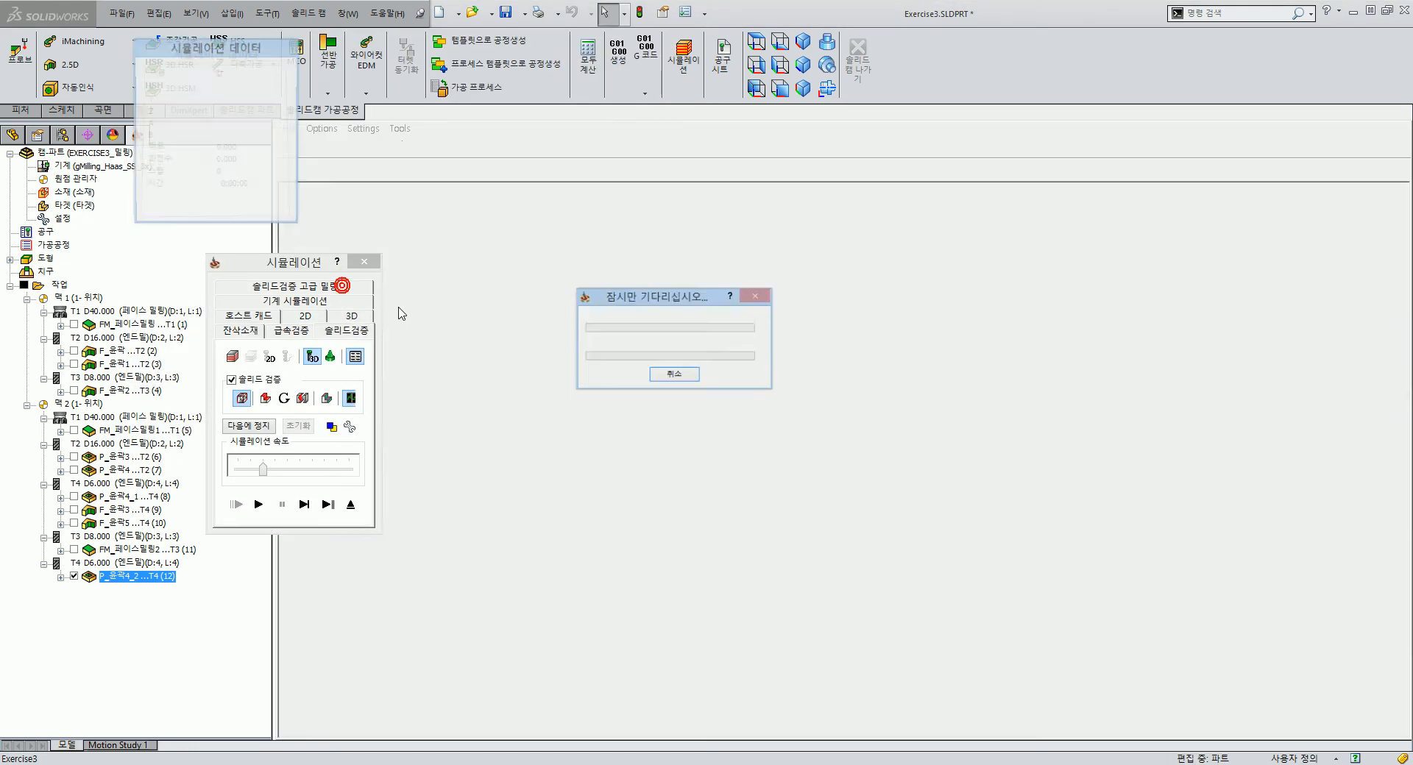
click(263, 510)
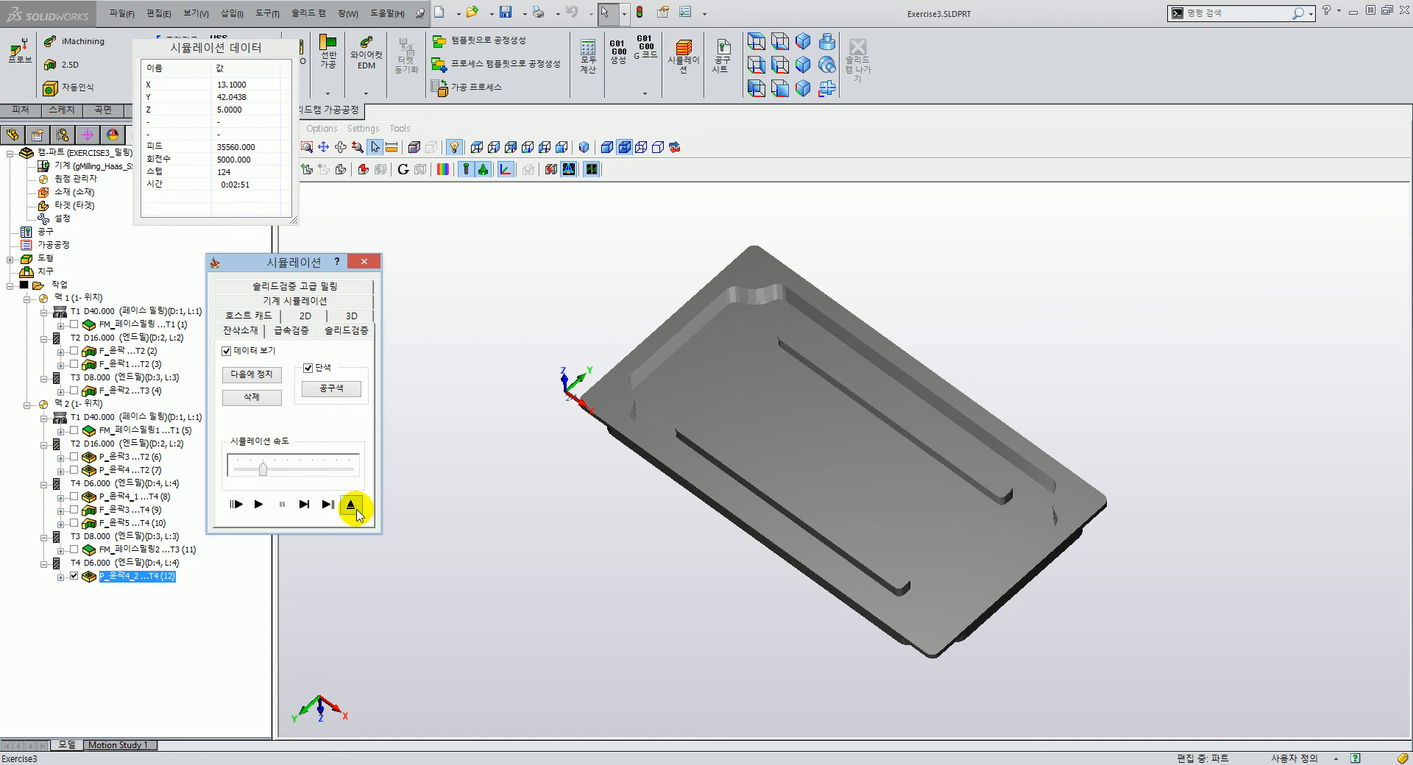
click(353, 507)
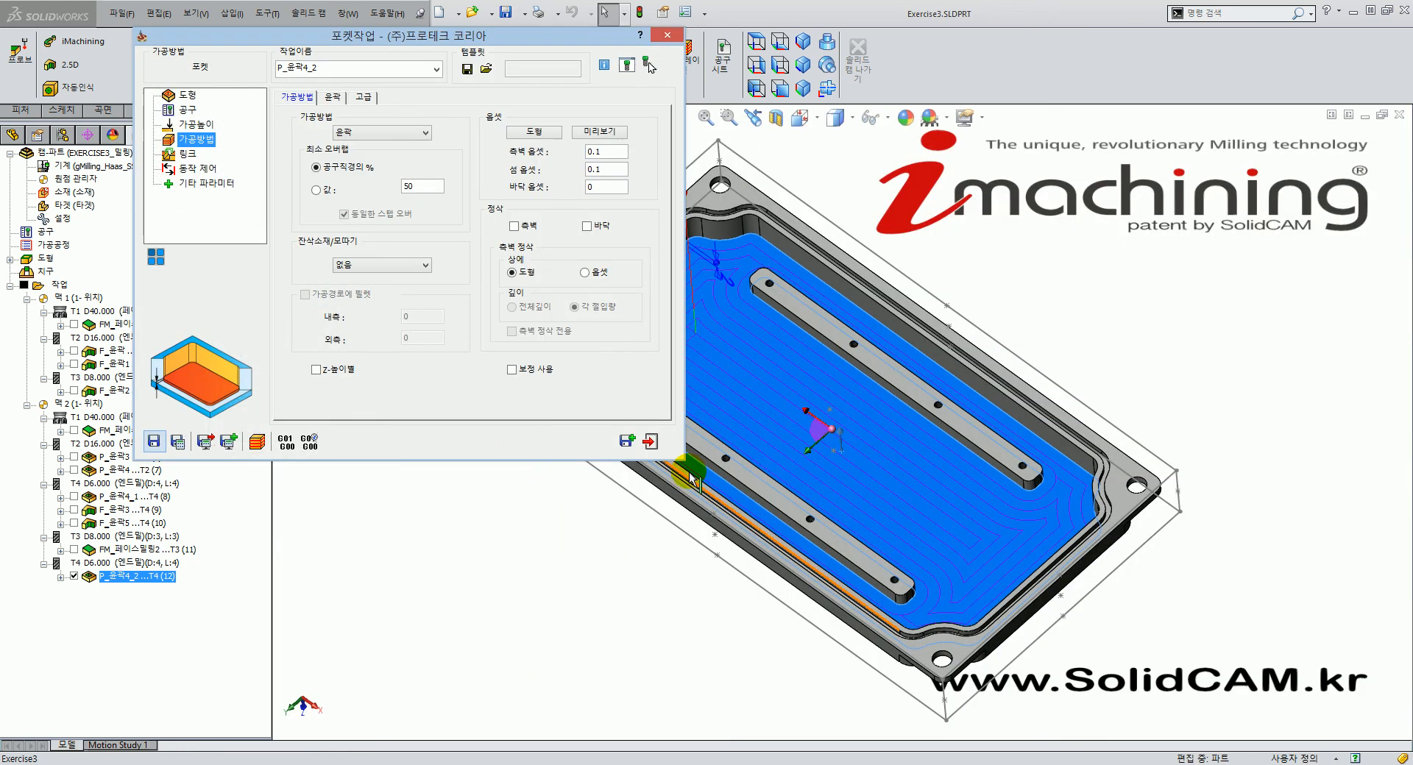
middle_drag(777, 490, 798, 489)
middle_drag(813, 438, 663, 508)
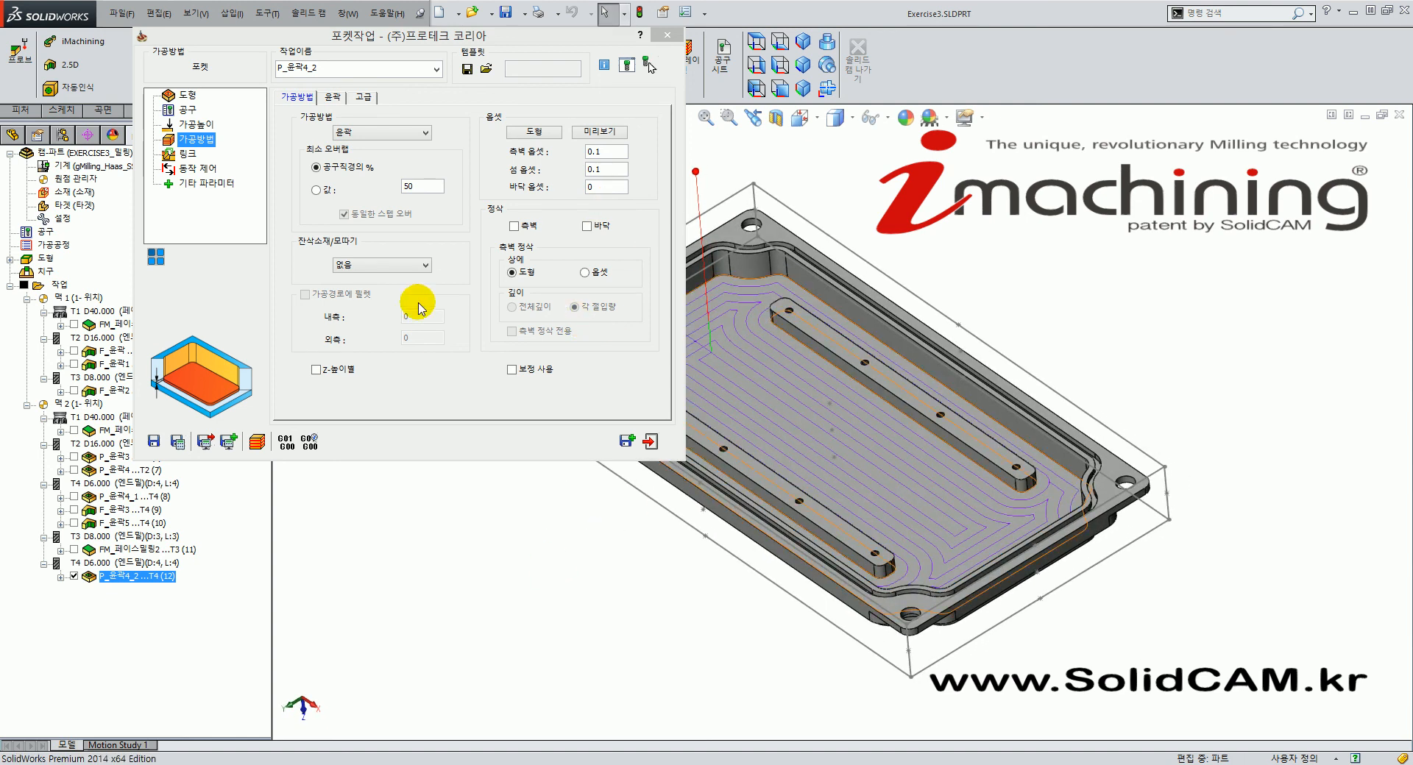